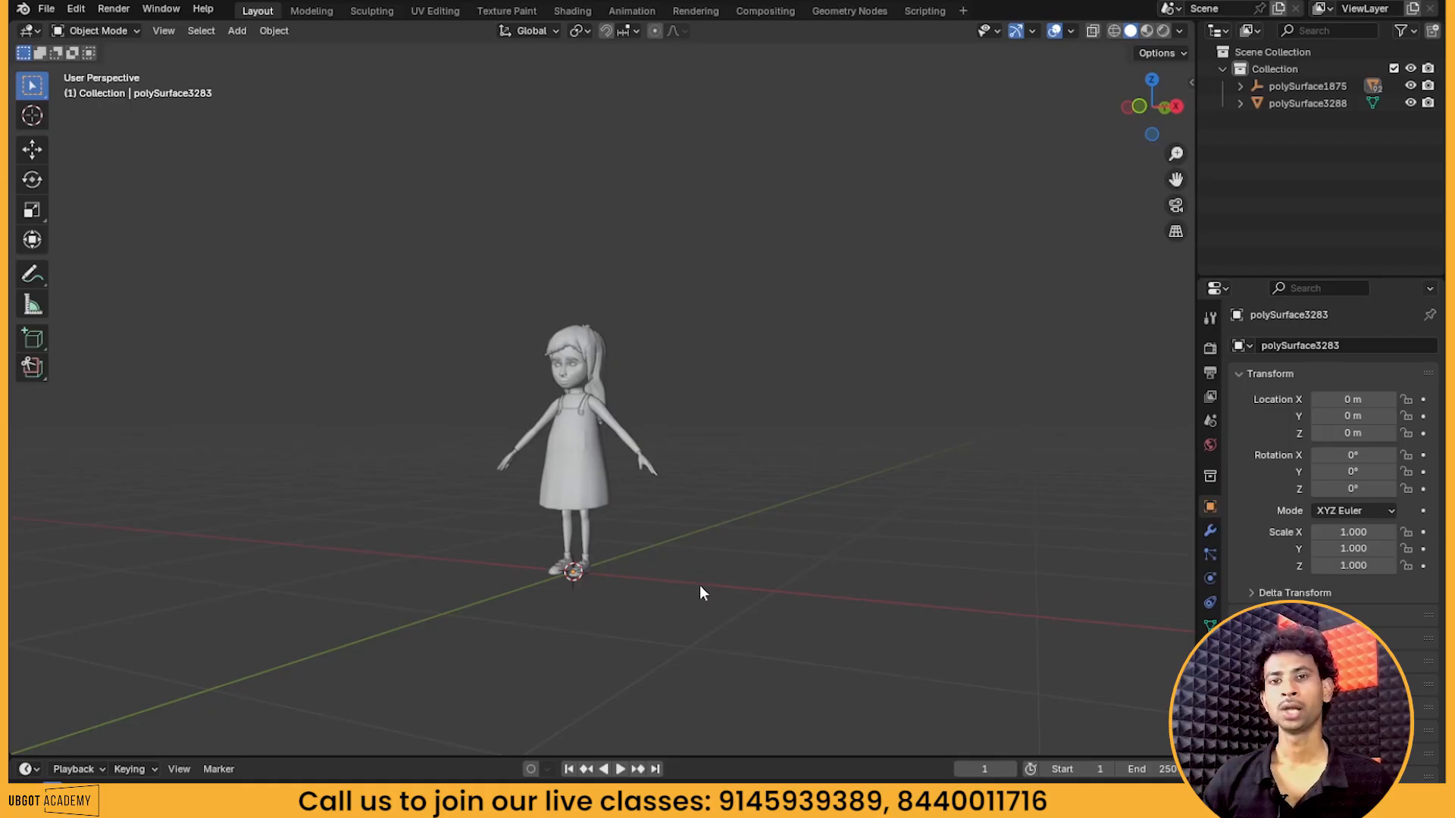
Examine the girl character from the front and side, focusing on the long hair at the back
scroll(587, 547, up, 3)
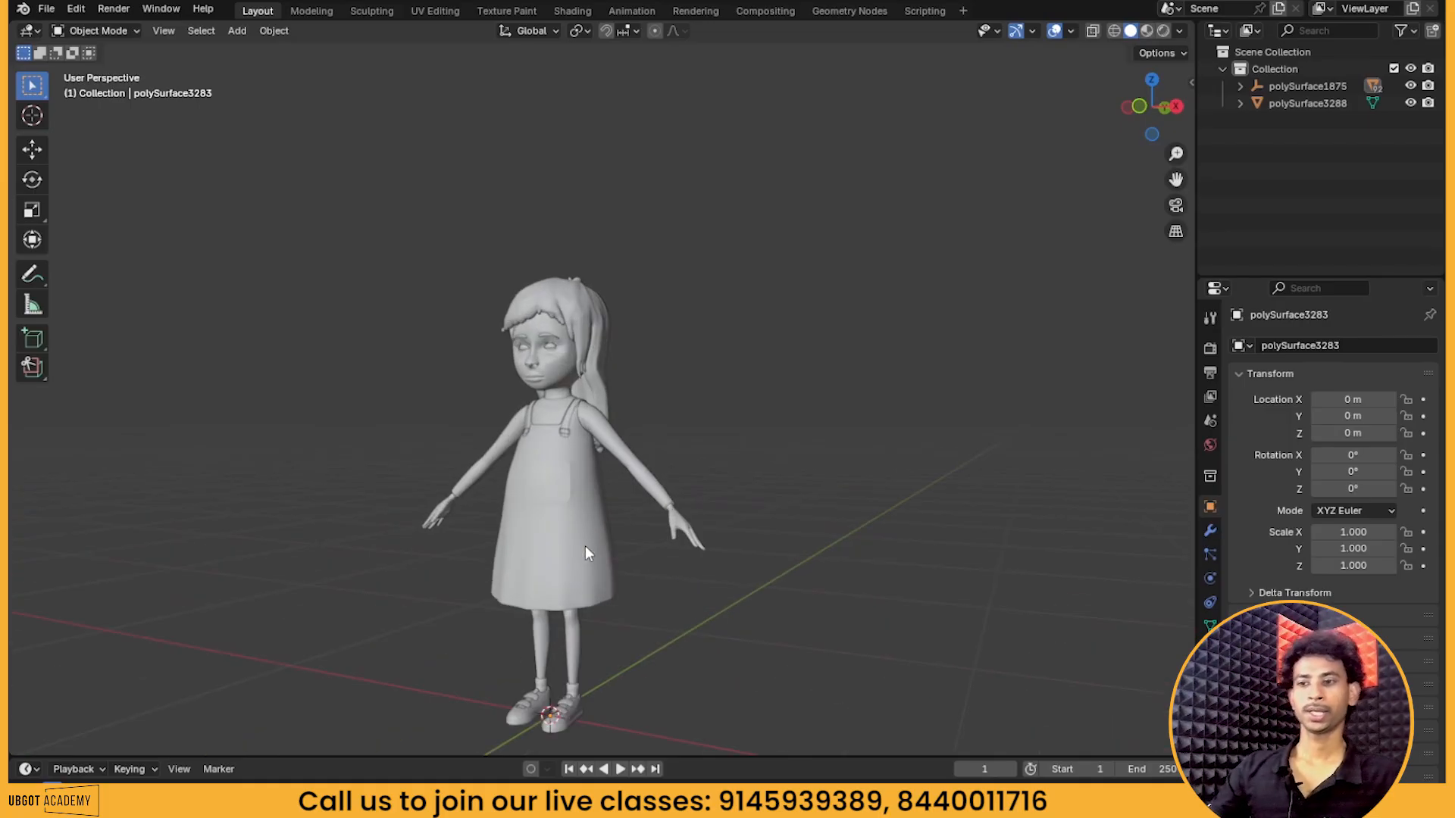
scroll(704, 544, up, 2)
middle_drag(751, 545, 749, 381)
scroll(694, 400, up, 2)
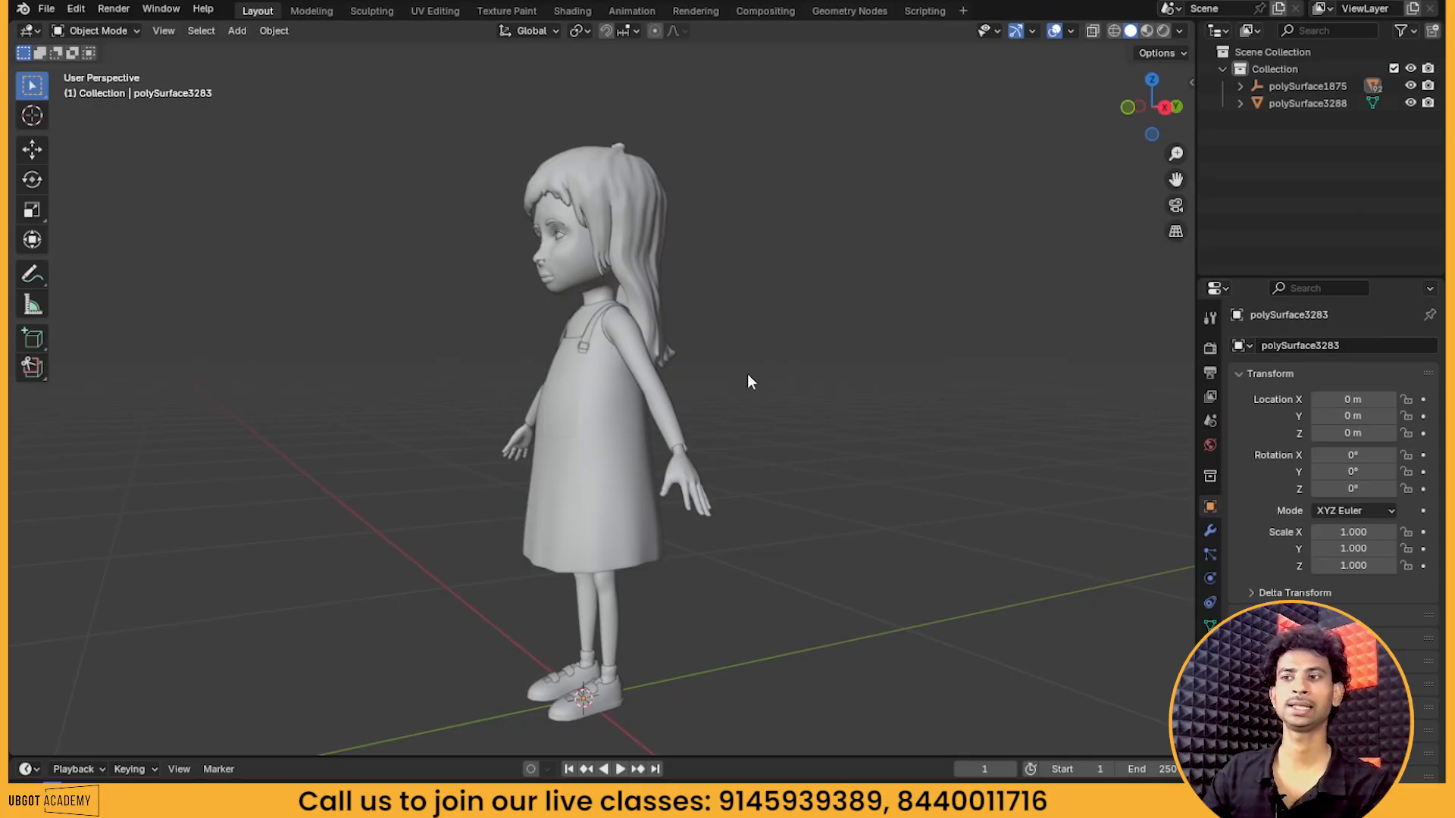
middle_drag(715, 370, 644, 390)
scroll(729, 321, up, 2)
shift+middle_drag(729, 321, 750, 426)
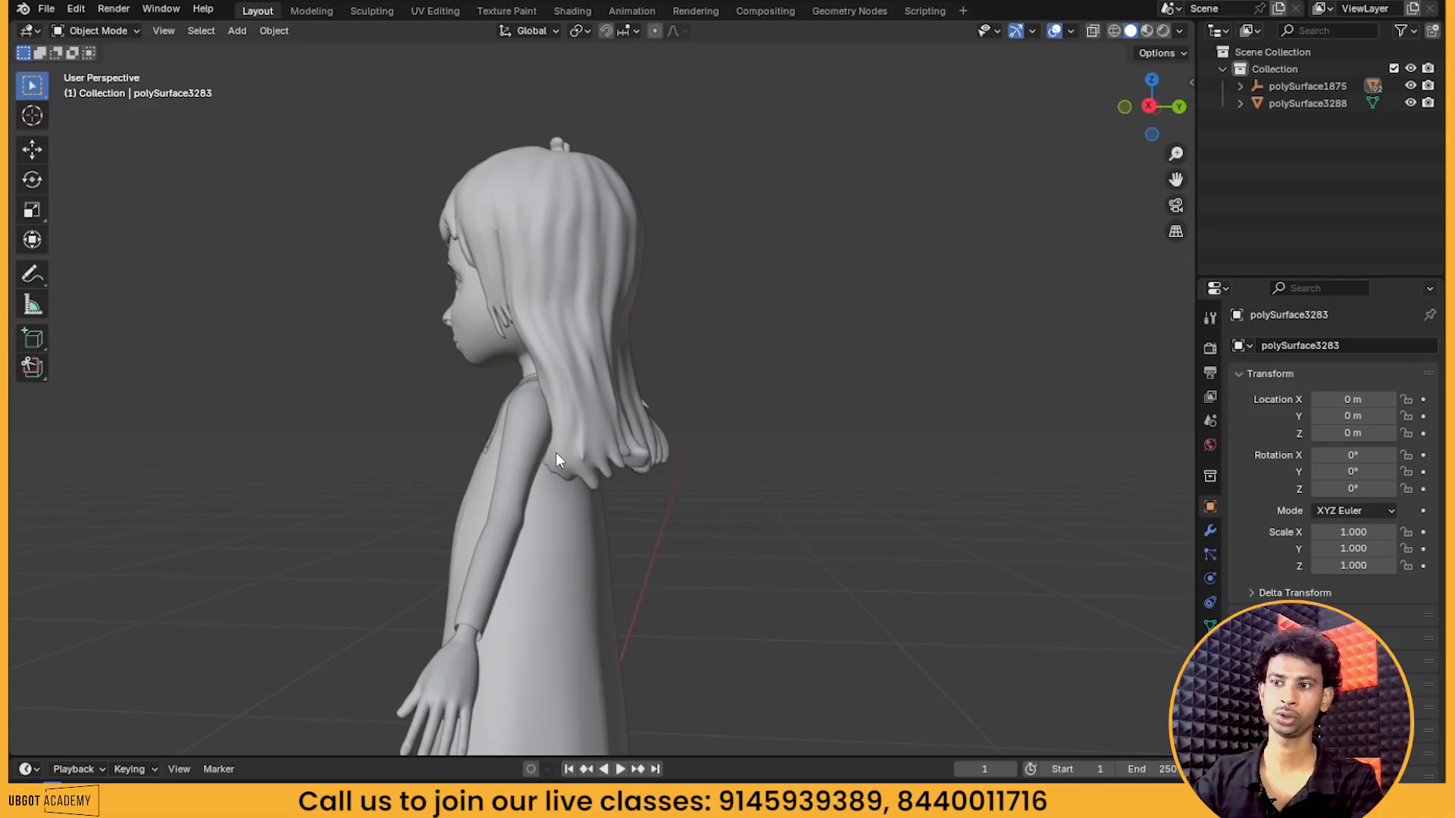
scroll(628, 450, down, 2)
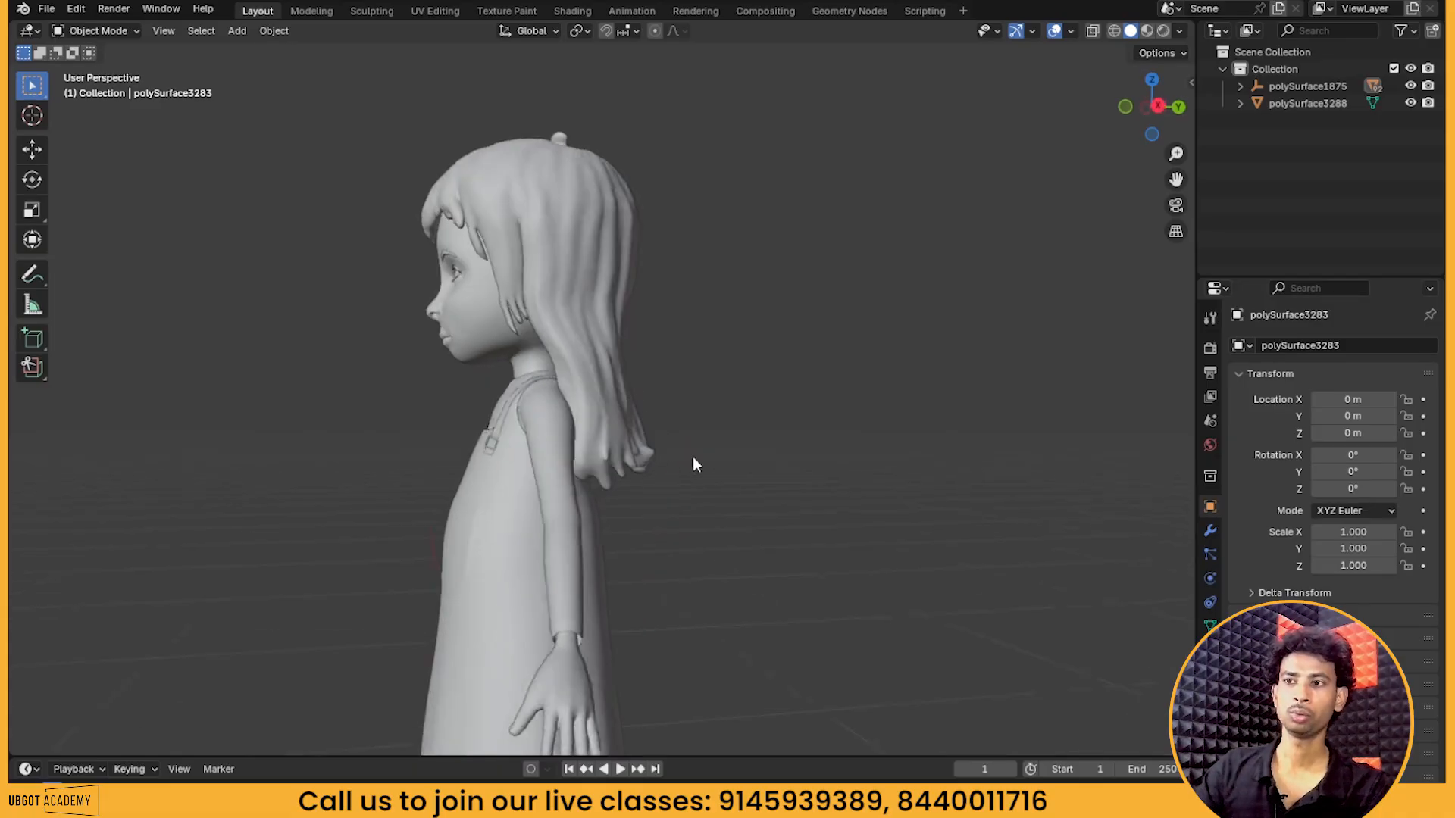
middle_drag(694, 465, 572, 335)
Select the hair mesh and inspect its shape against the head and shoulders from several side angles
click(627, 338)
scroll(629, 338, down, 2)
scroll(633, 359, down, 2)
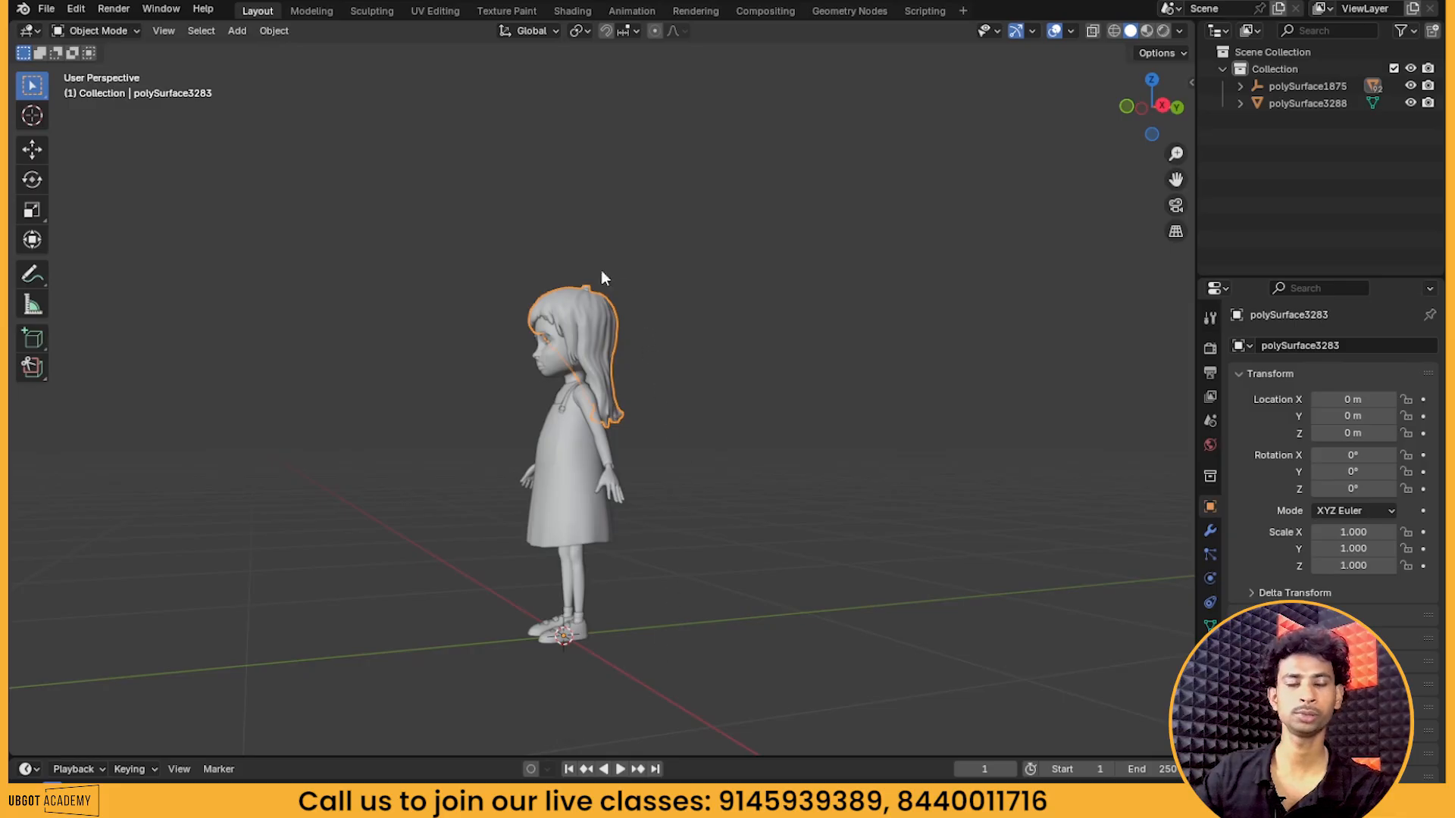
scroll(656, 466, up, 3)
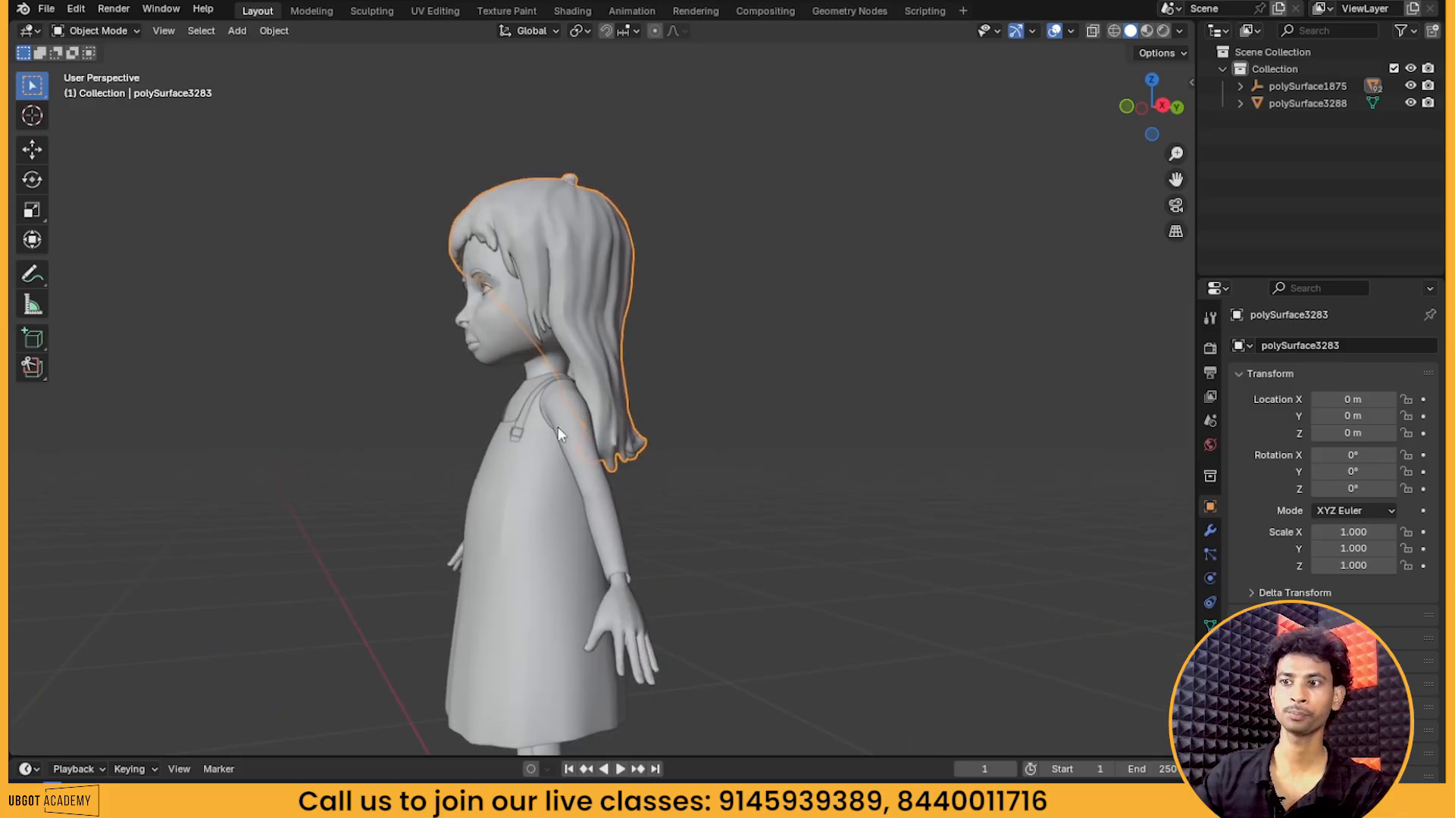
scroll(568, 477, down, 2)
middle_drag(677, 432, 651, 435)
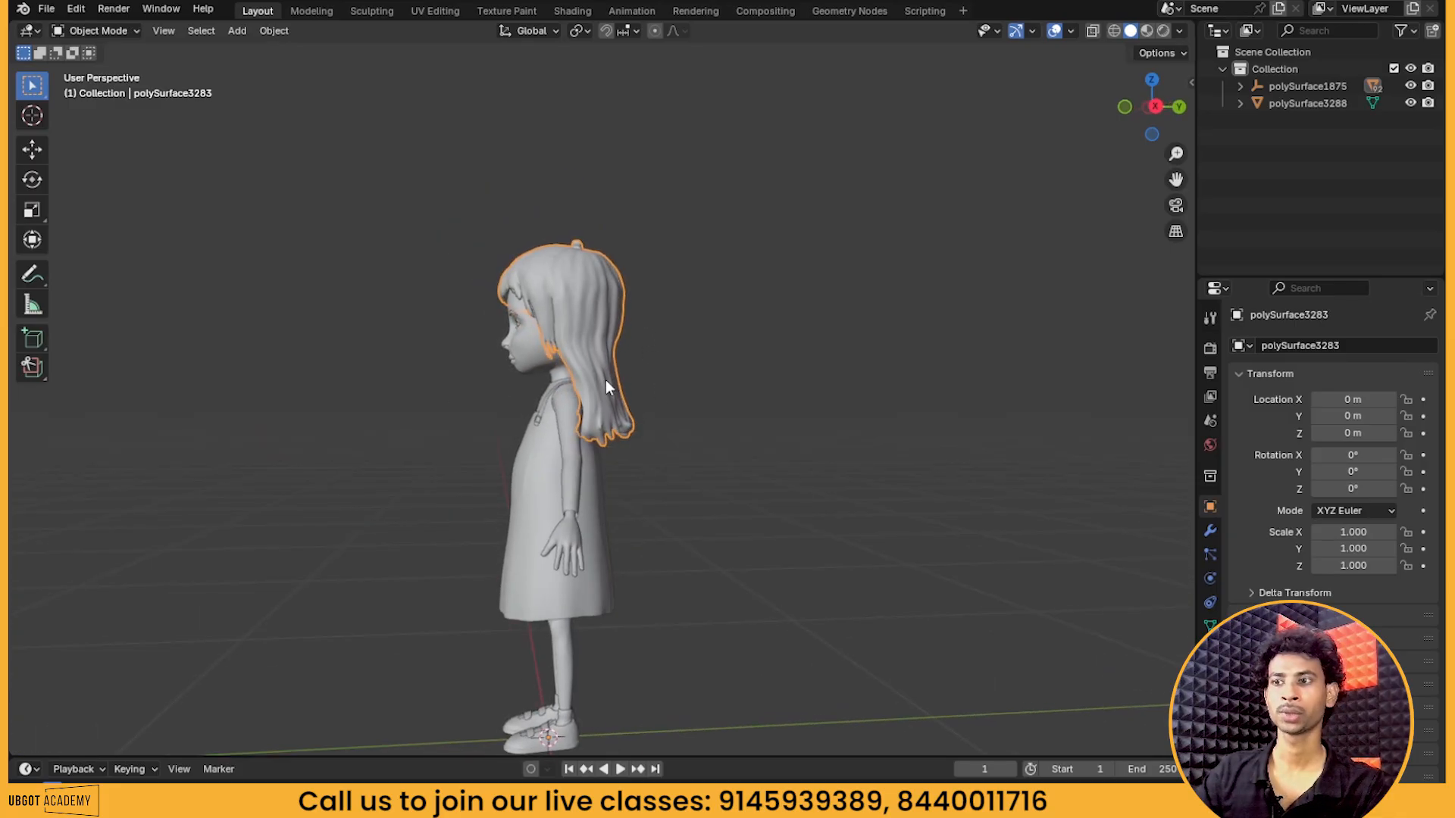
middle_drag(581, 327, 688, 403)
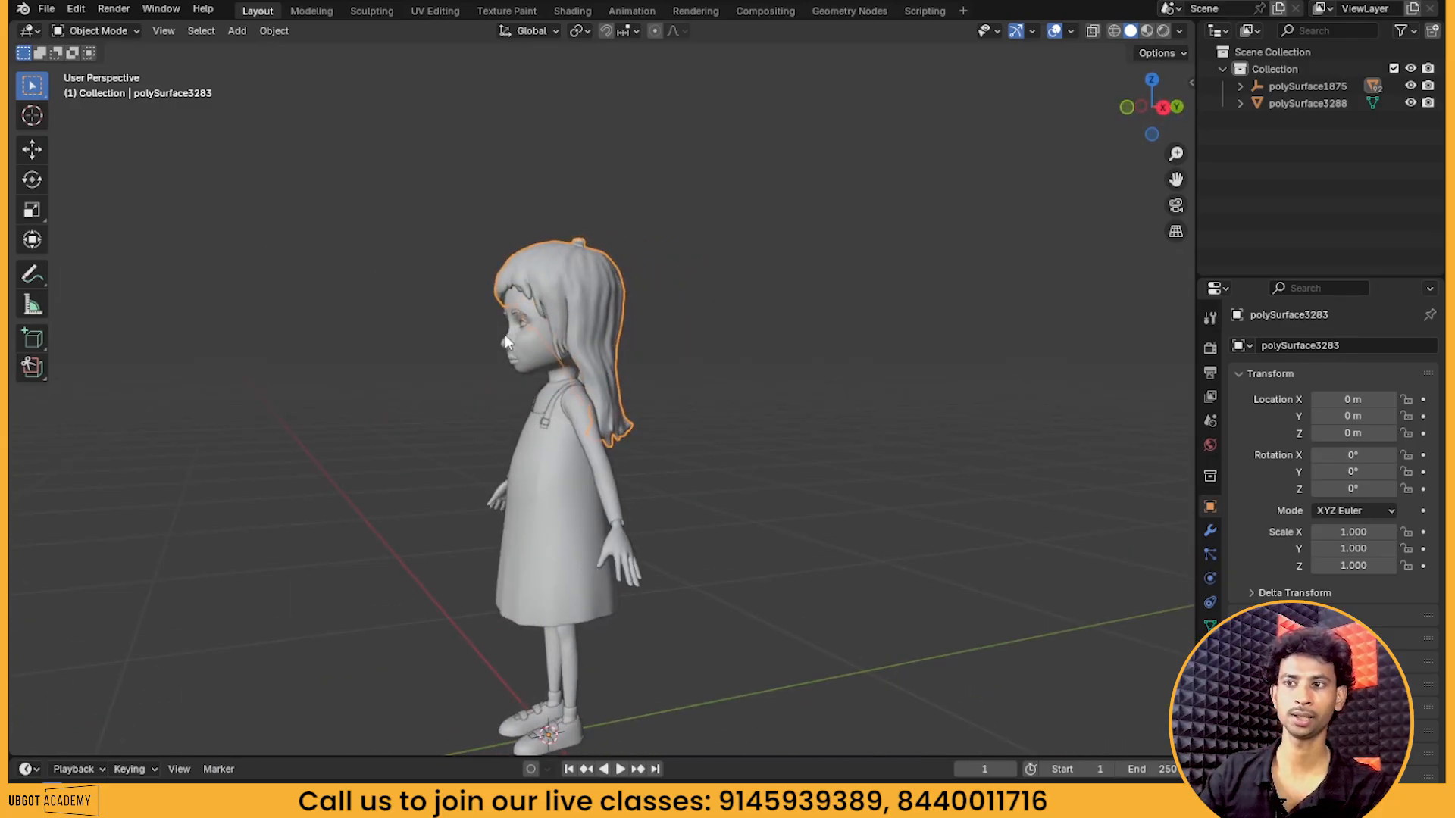
scroll(656, 362, up, 2)
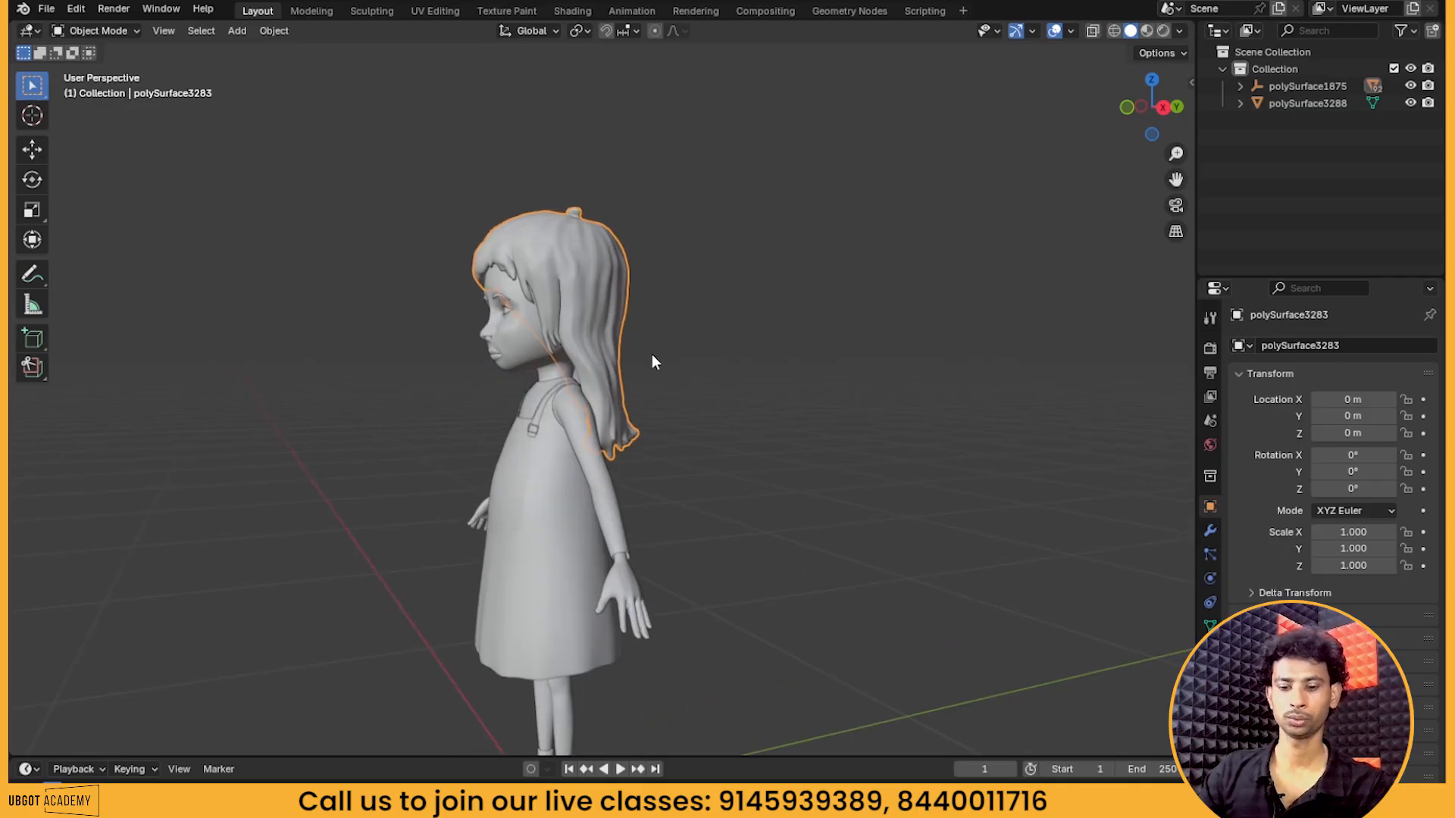
Add a Lattice object to the scene at the world origin
scroll(656, 362, up, 1)
key(shift+a)
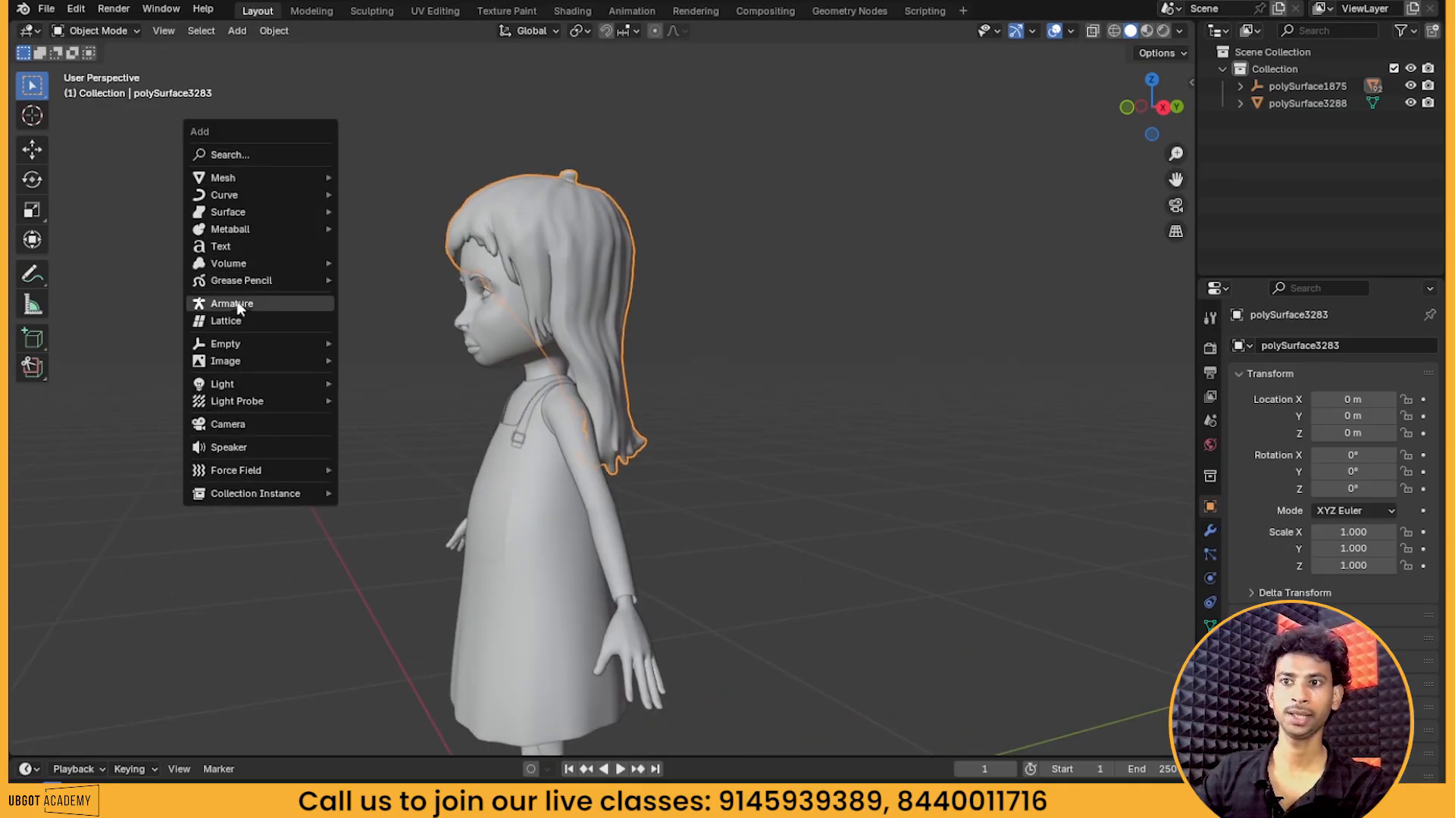
click(236, 322)
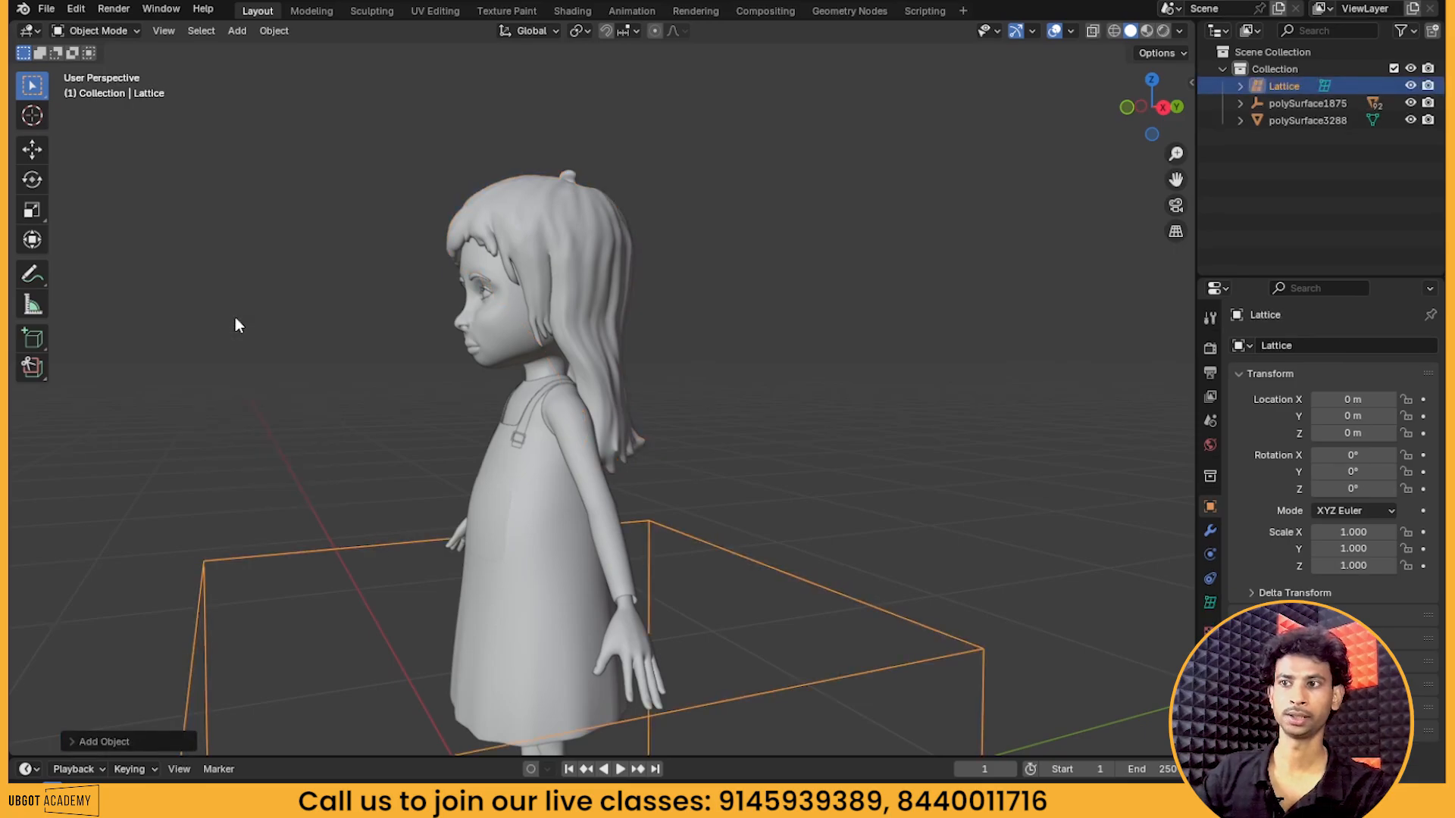
Raise the lattice along Z to about 0.937 m so it is centred on the character's head
scroll(579, 391, down, 3)
shift+middle_drag(813, 611, 729, 475)
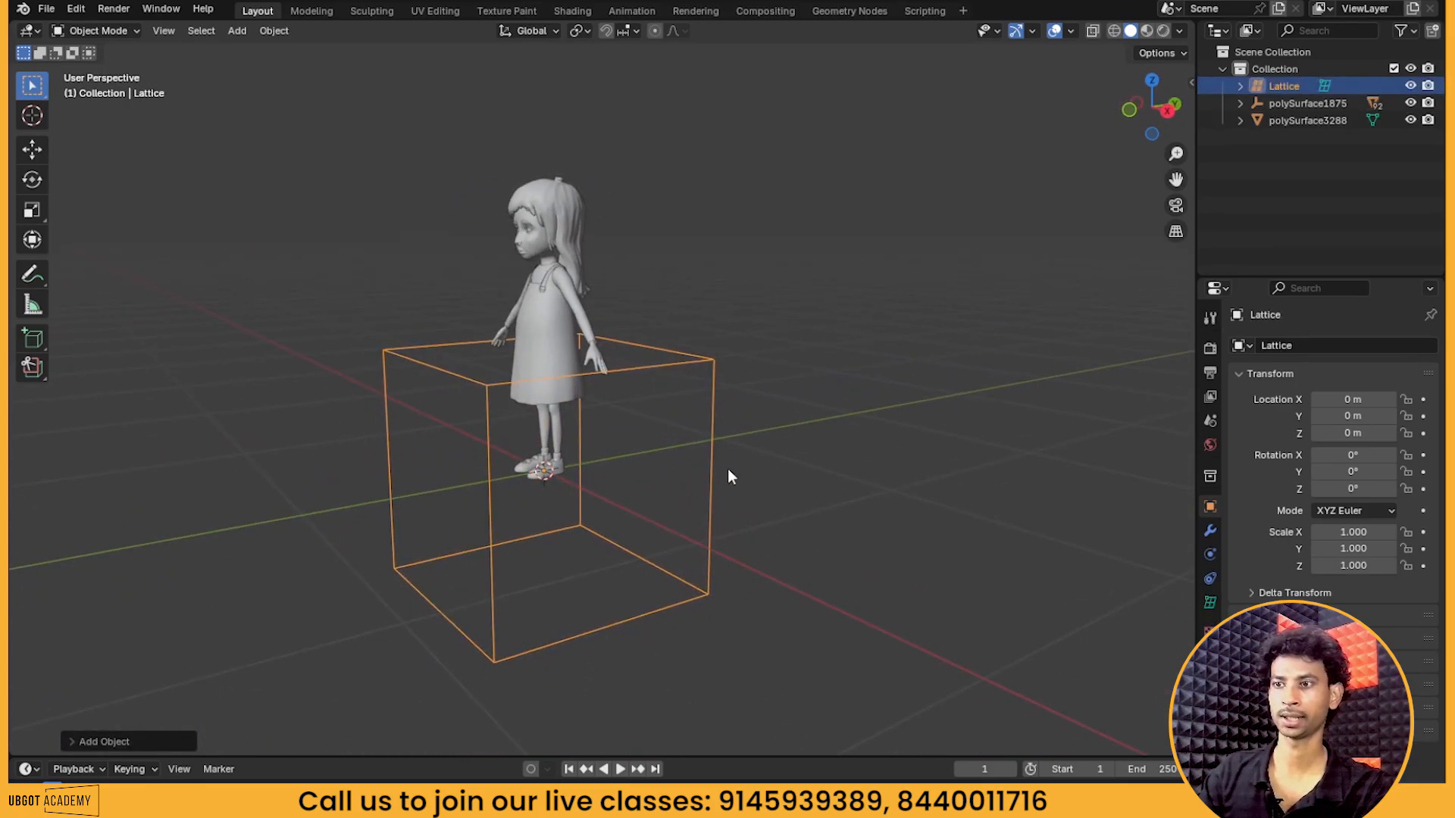
click(30, 155)
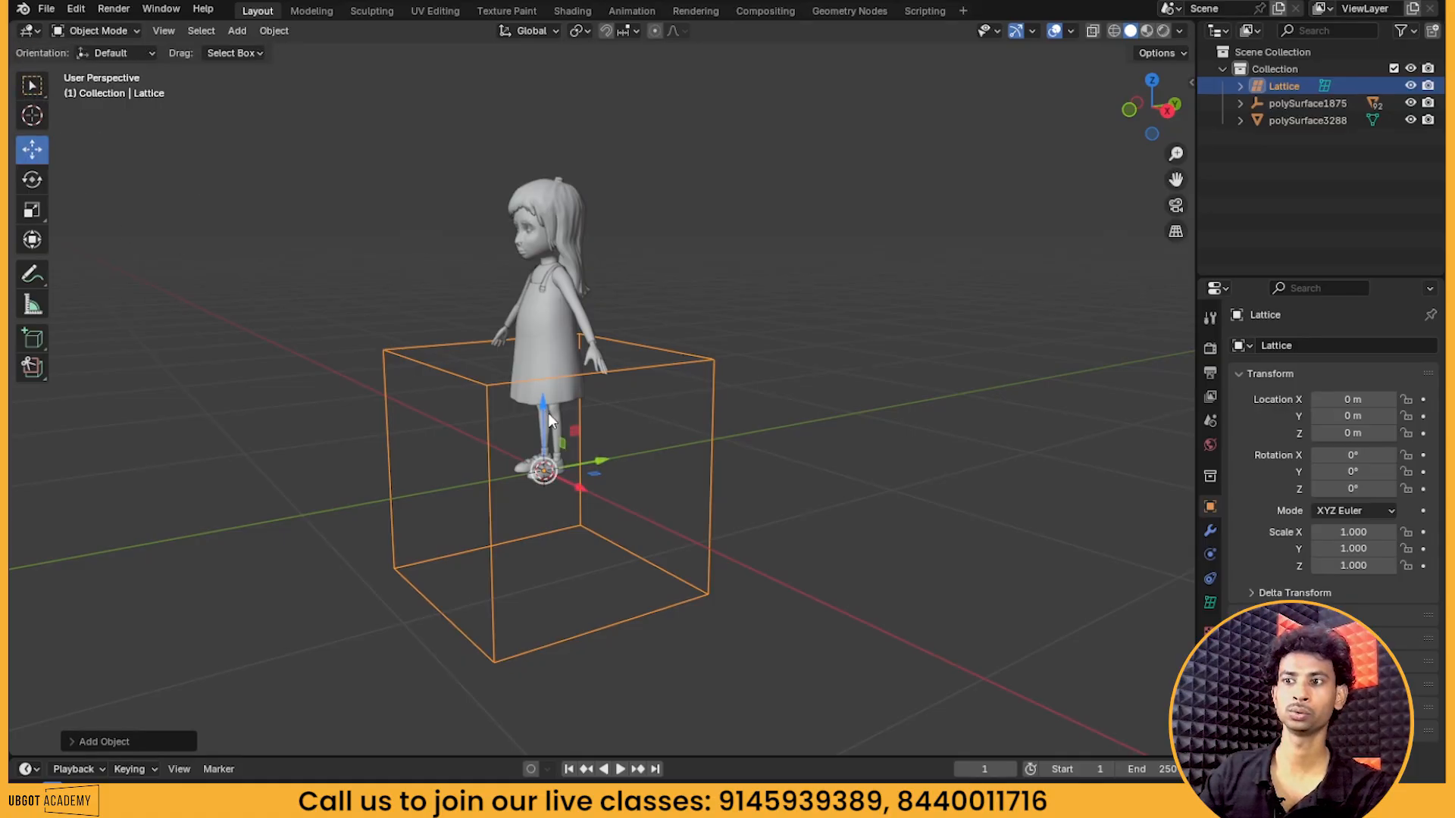
drag(548, 412, 548, 194)
Scale the lattice down uniformly to about 0.589 so it surrounds the head and hair more closely
shift+middle_drag(742, 300, 658, 459)
scroll(743, 462, up, 2)
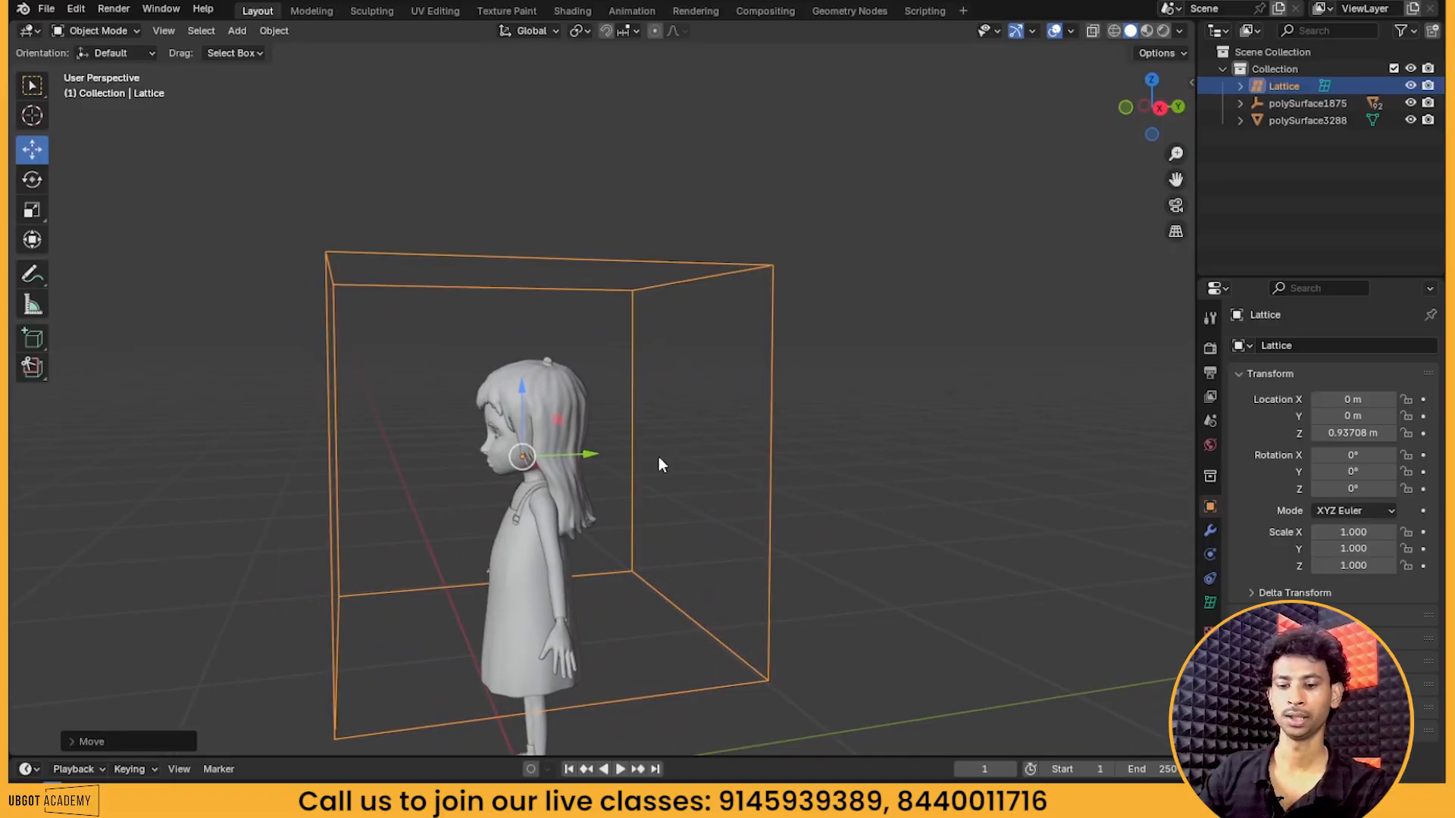
key(s)
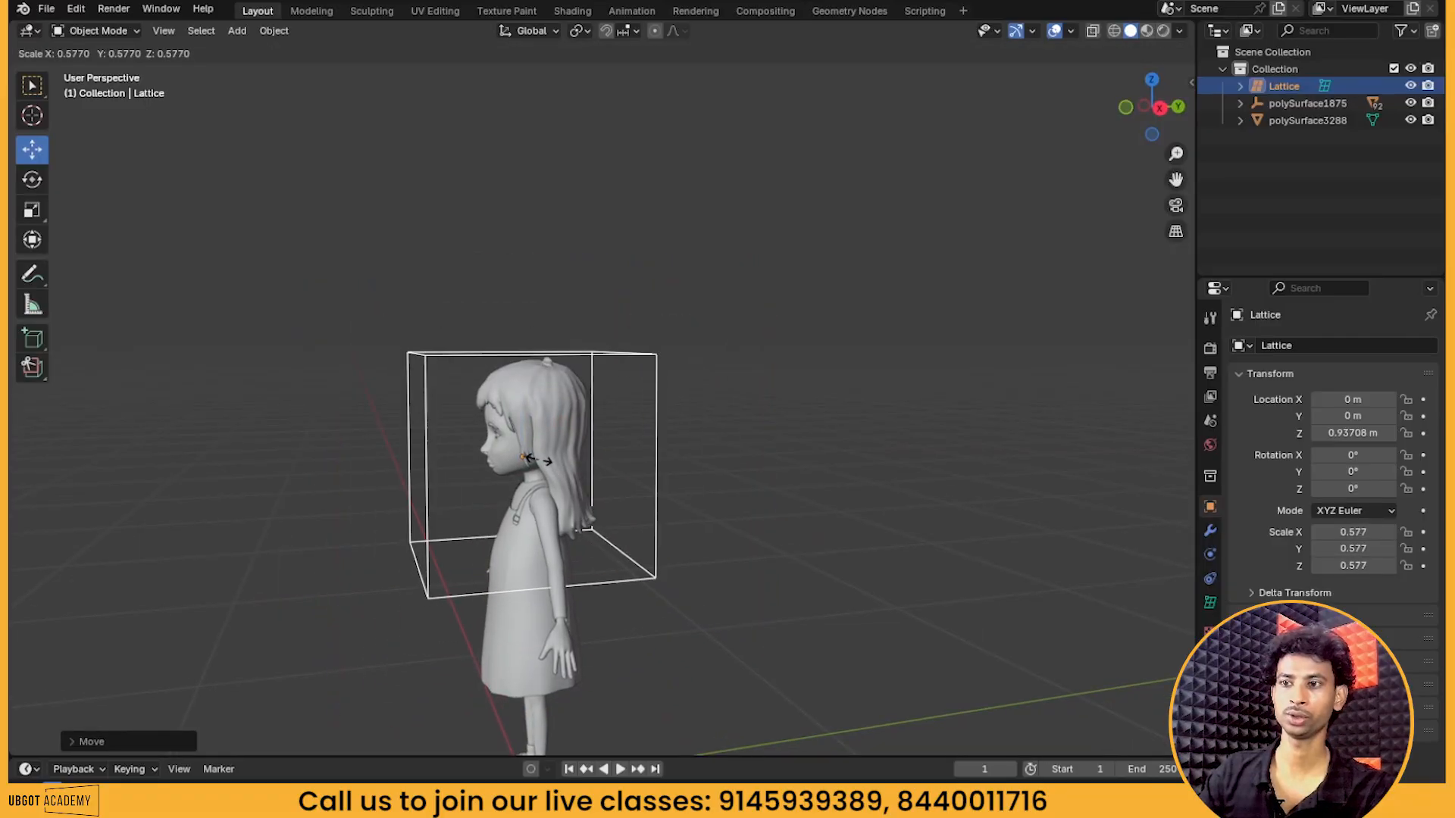
click(539, 458)
middle_drag(703, 488, 576, 504)
scroll(676, 485, up, 3)
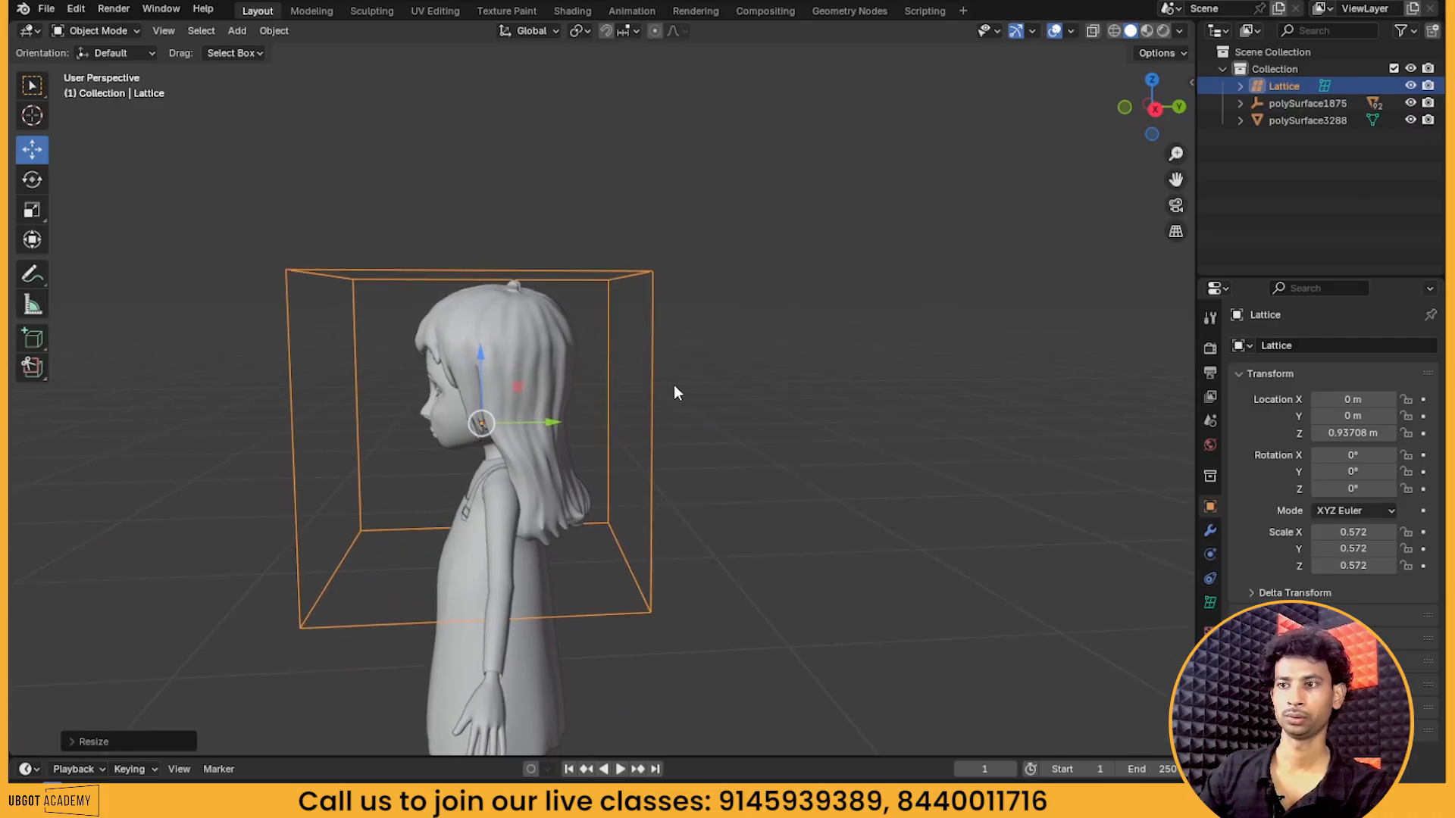
key(s)
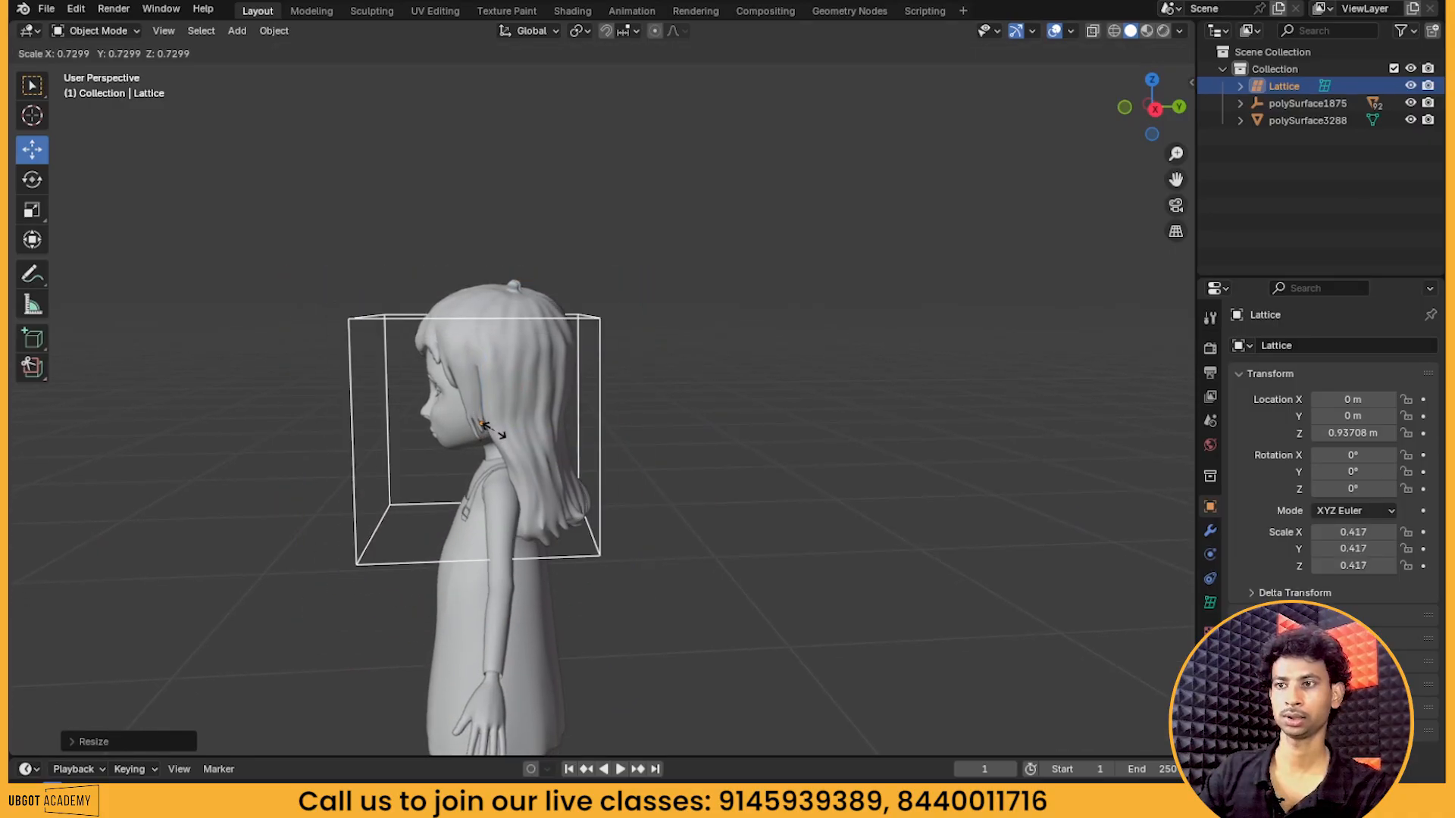
click(500, 432)
In front view, rescale the lattice along global Y and enlarge it uniformly to a scale of about 0.689 in X and Z
middle_drag(657, 453, 667, 432)
key(grave)
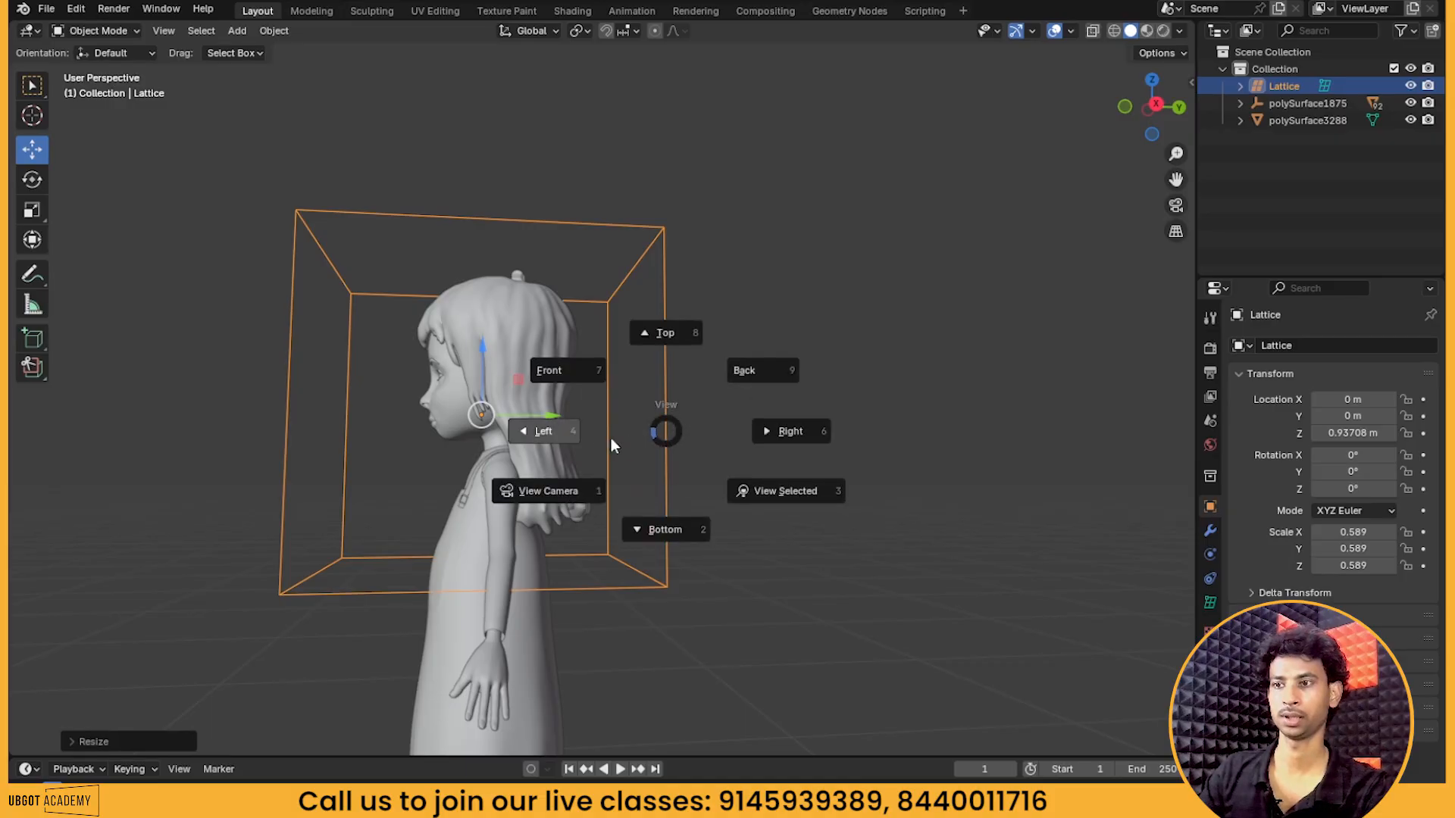
click(556, 371)
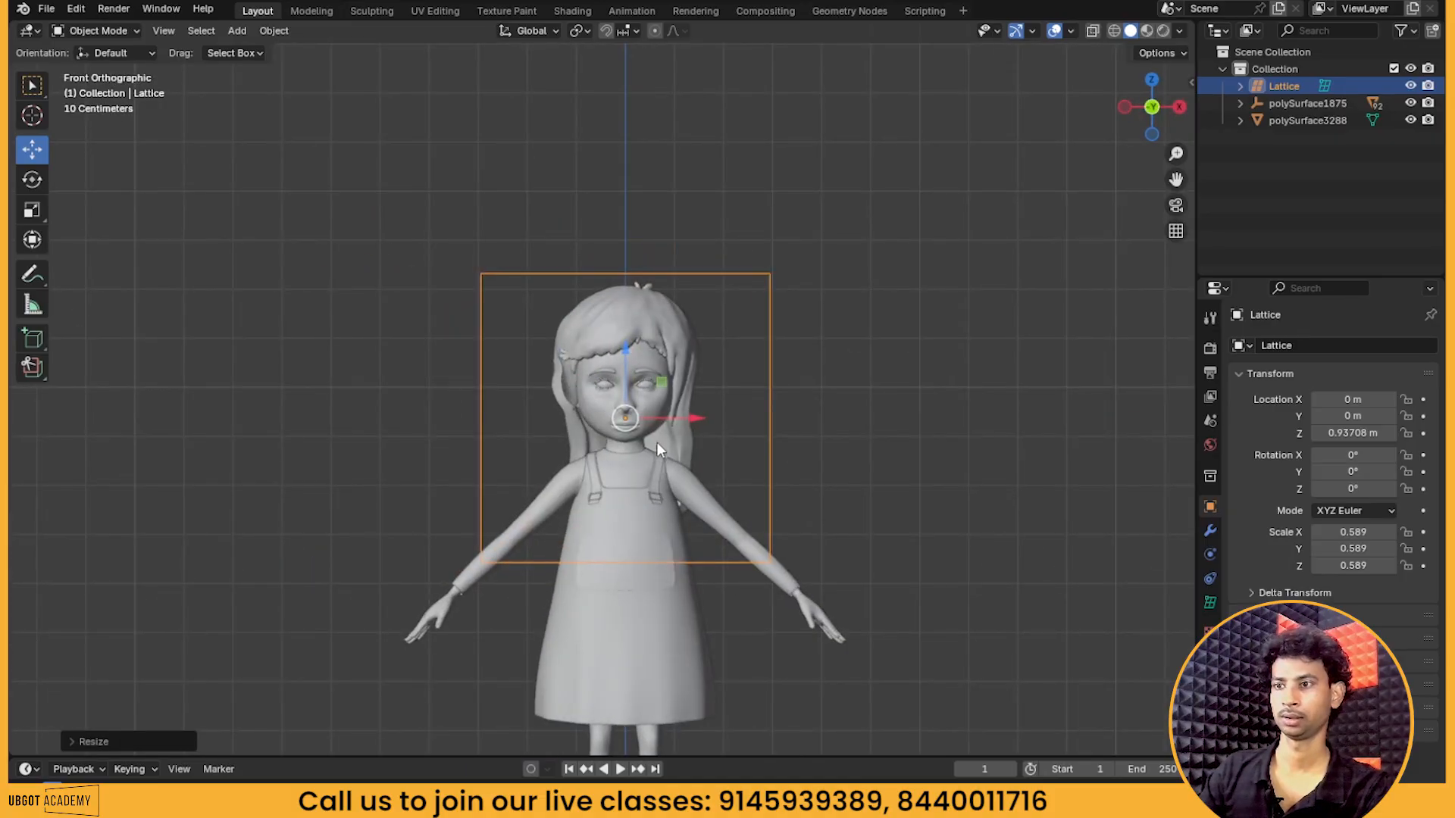
key(s)
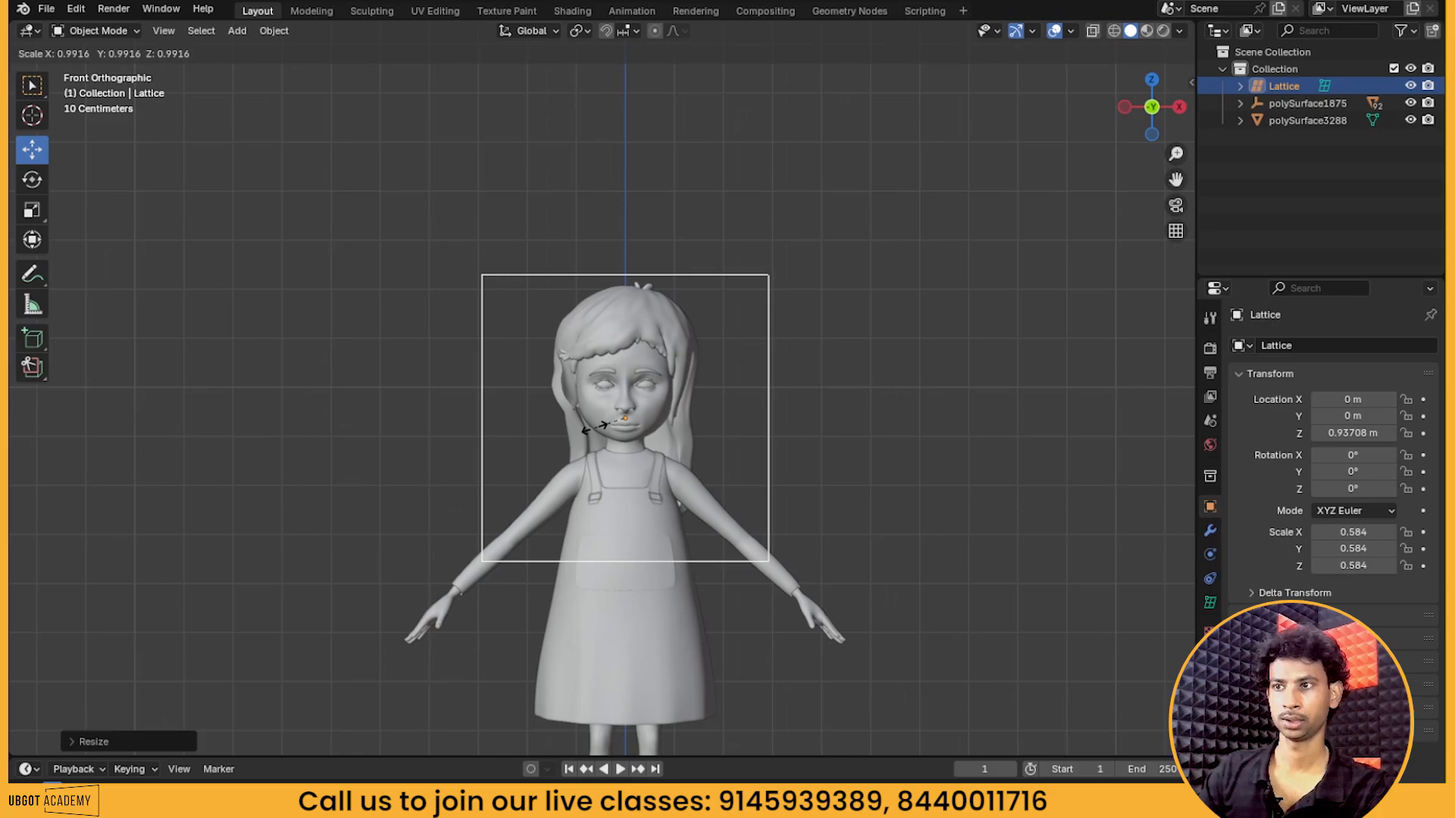
key(y)
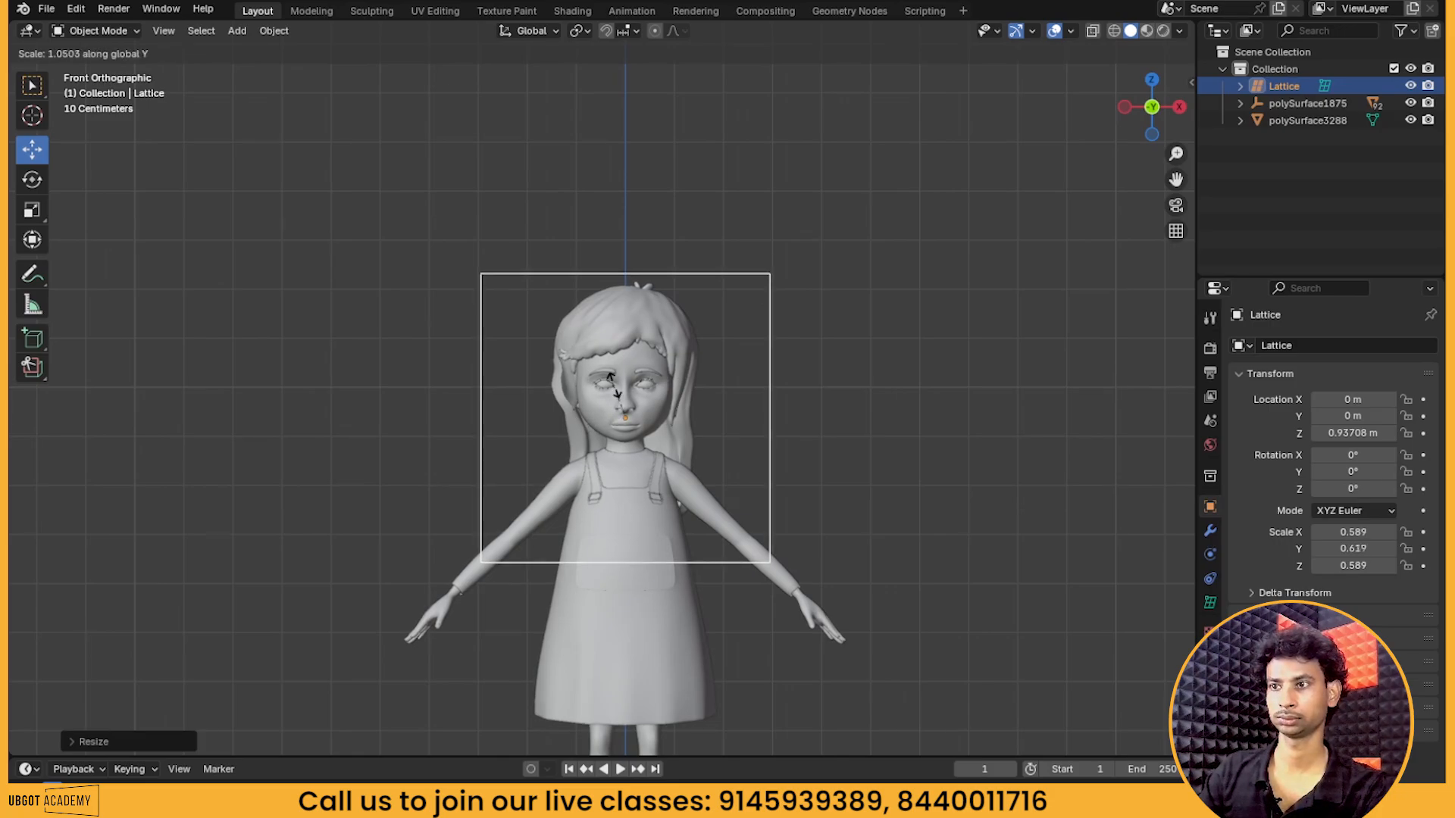
click(628, 407)
key(s)
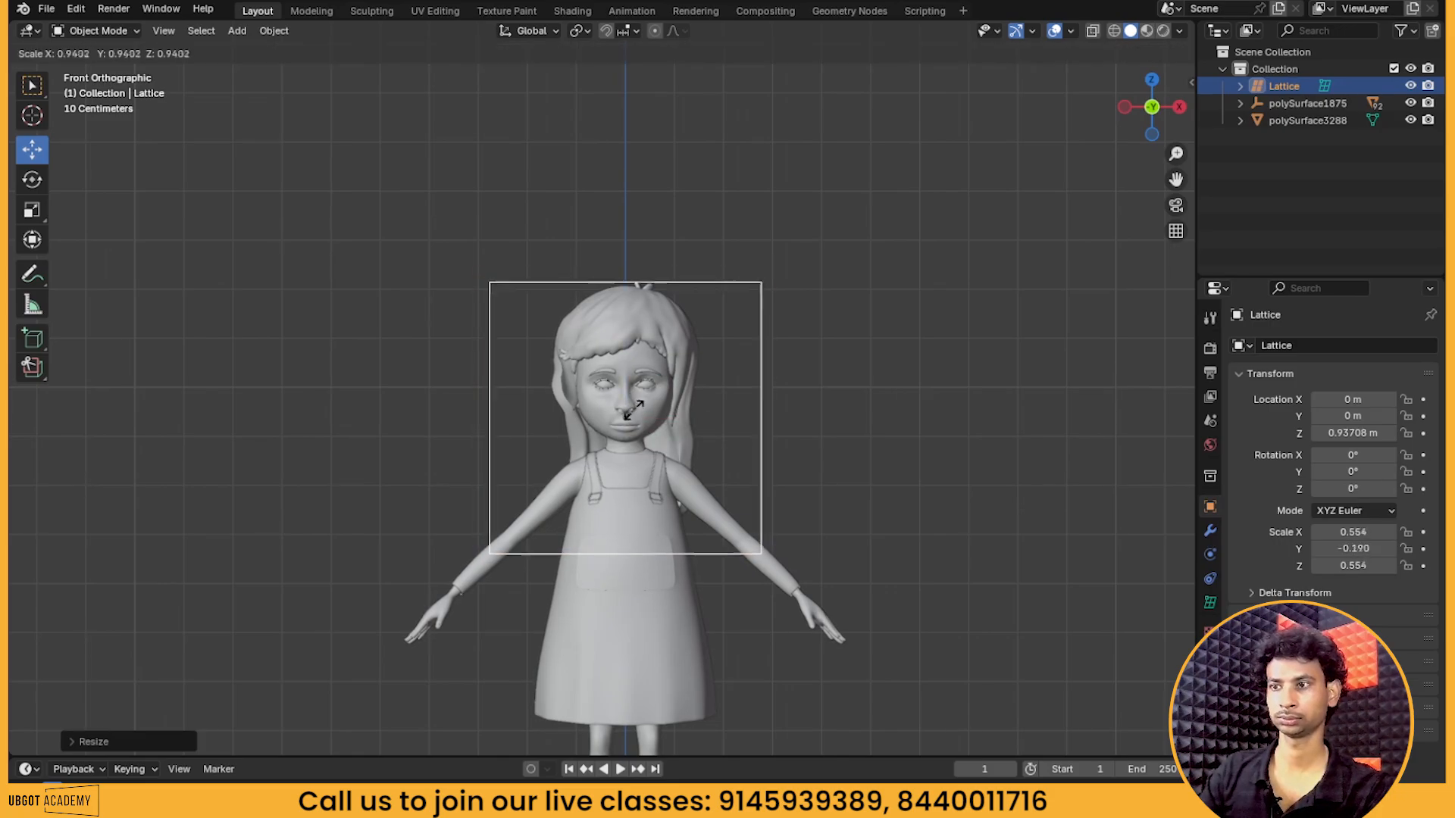
click(632, 412)
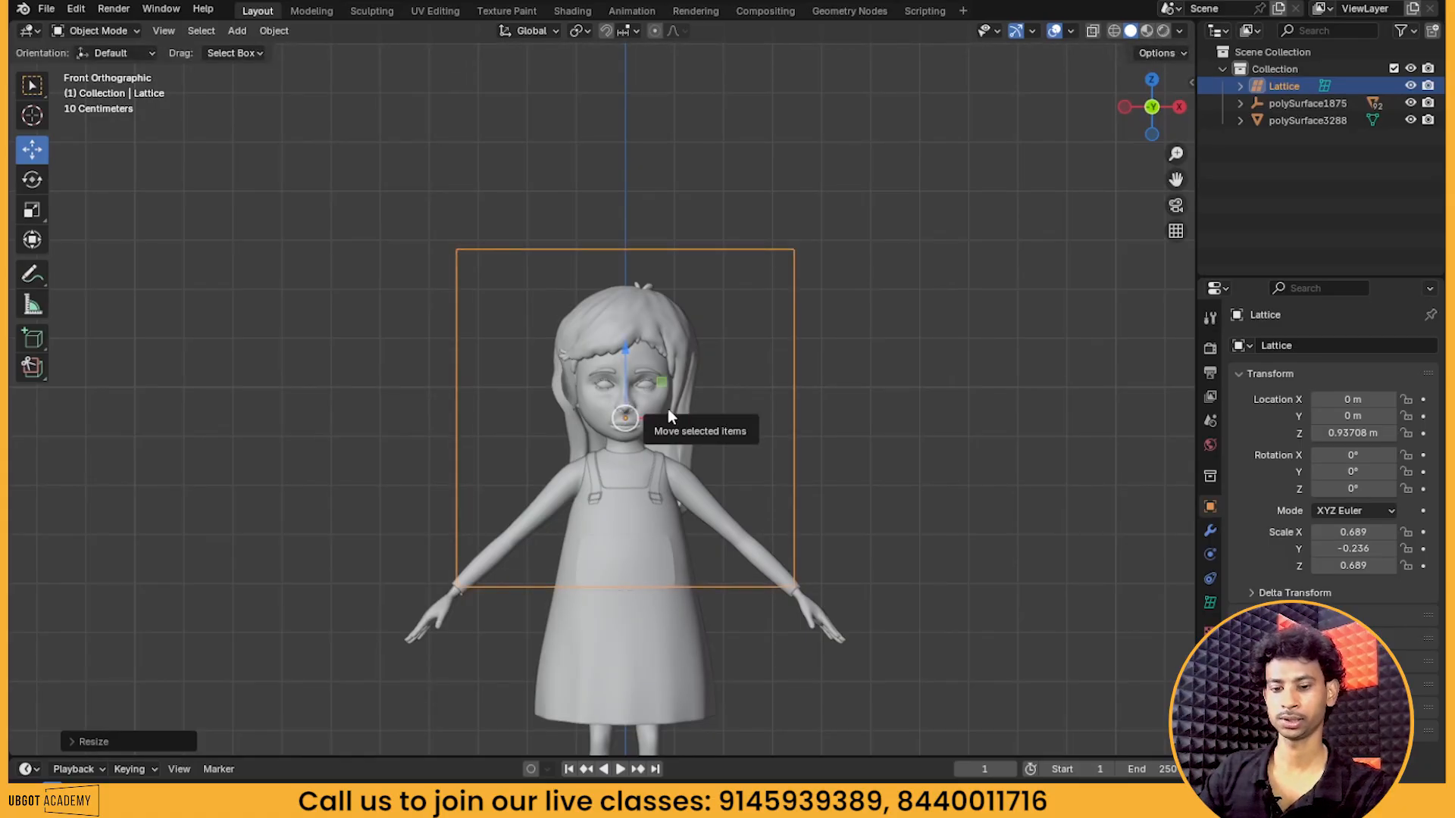
Widen the lattice along global Y to a scale of about -0.446 so it encloses the hair's full depth
middle_drag(661, 429, 620, 457)
key(s)
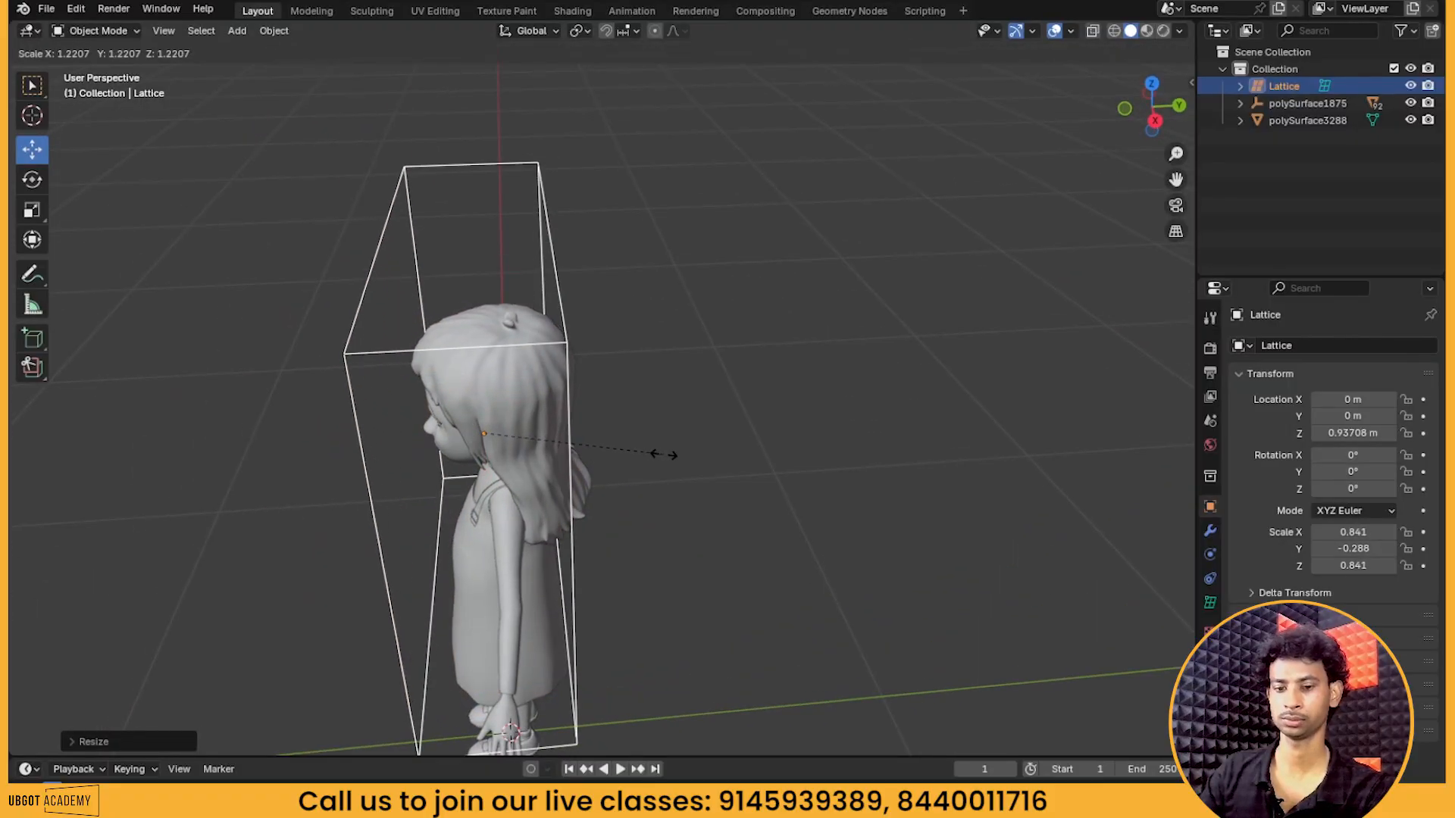
key(y)
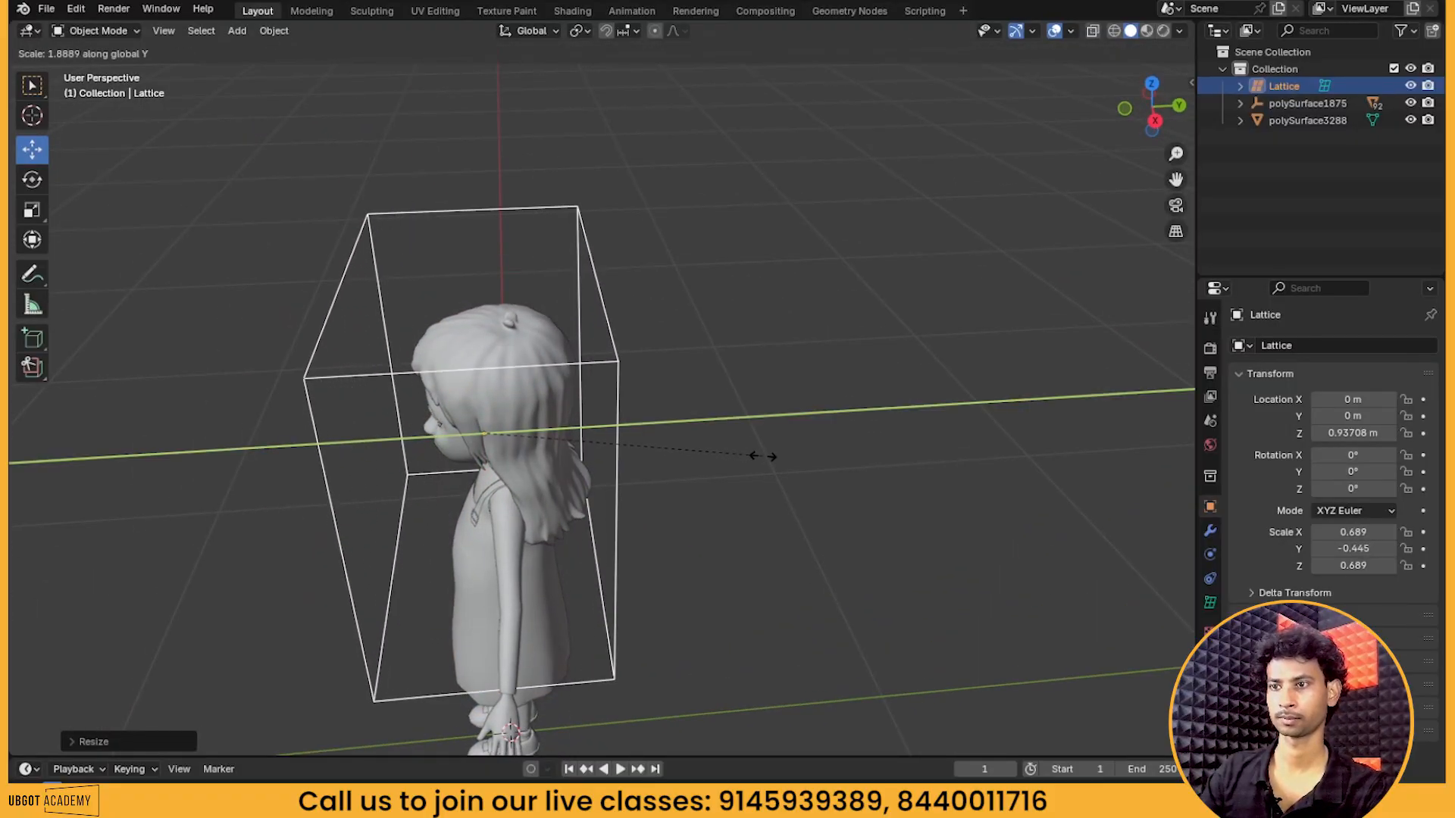
click(764, 455)
Scale the lattice along global X to about 0.454 to fit its width around the head and hair
middle_drag(764, 454, 826, 466)
scroll(756, 473, down, 4)
key(s)
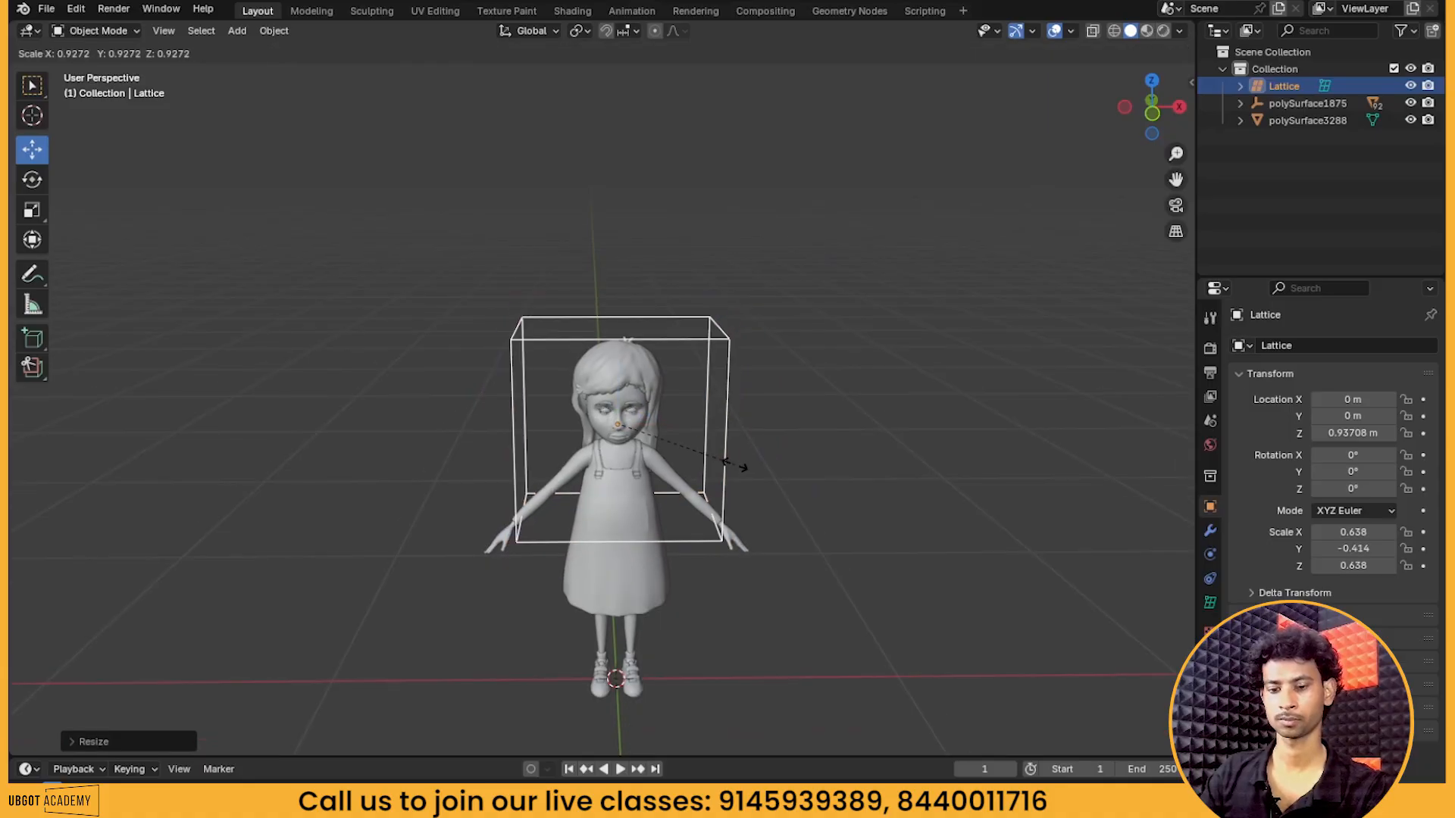
key(z)
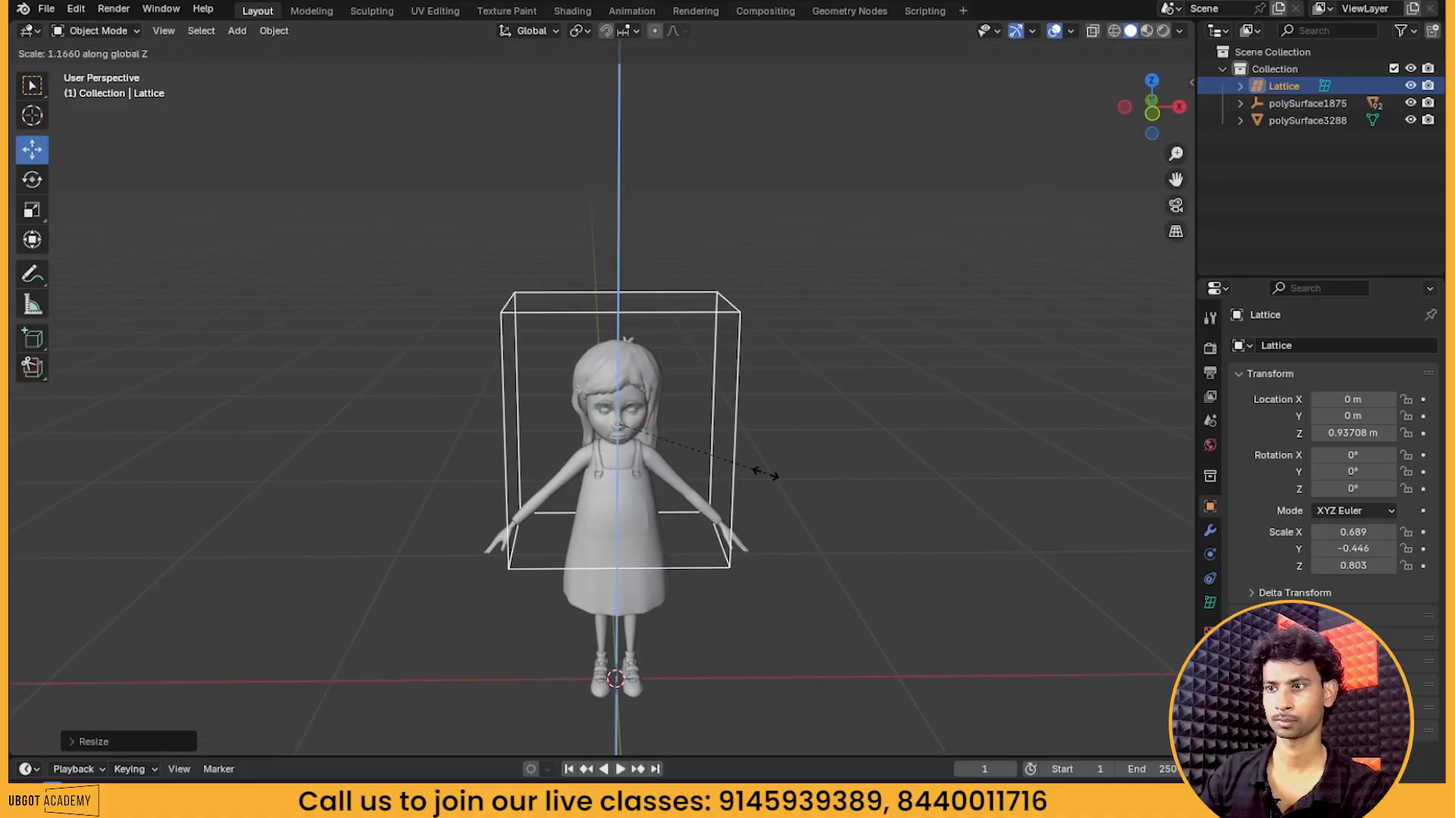
key(x)
click(777, 476)
mouse_move(817, 470)
middle_down()
mouse_move(617, 549)
mouse_move(820, 523)
mouse_move(814, 485)
middle_up()
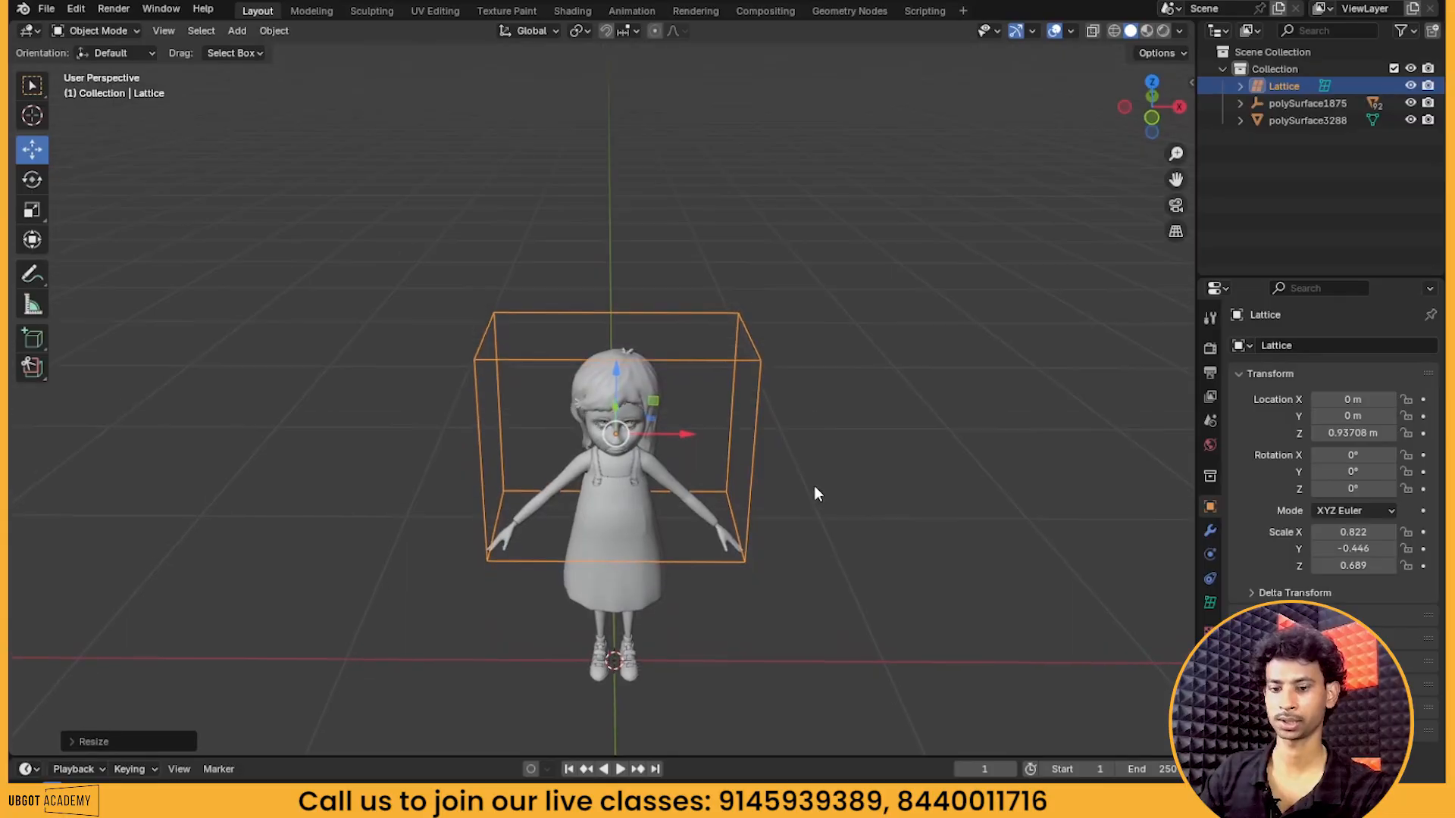
key(s)
key(x)
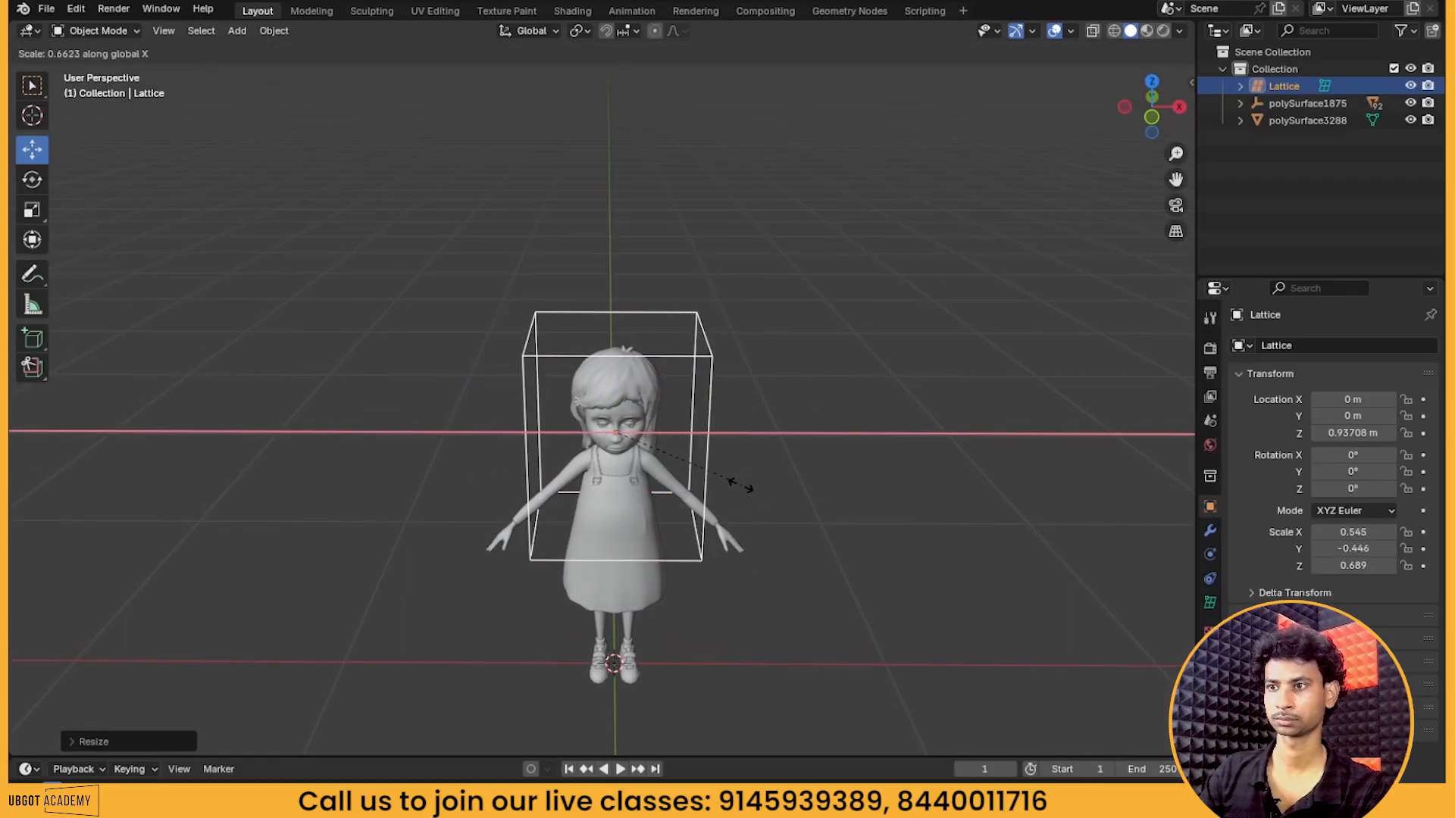
click(714, 495)
Set the lattice's Resolution U to 7 in its object data properties
middle_drag(714, 488, 752, 446)
scroll(706, 431, up, 4)
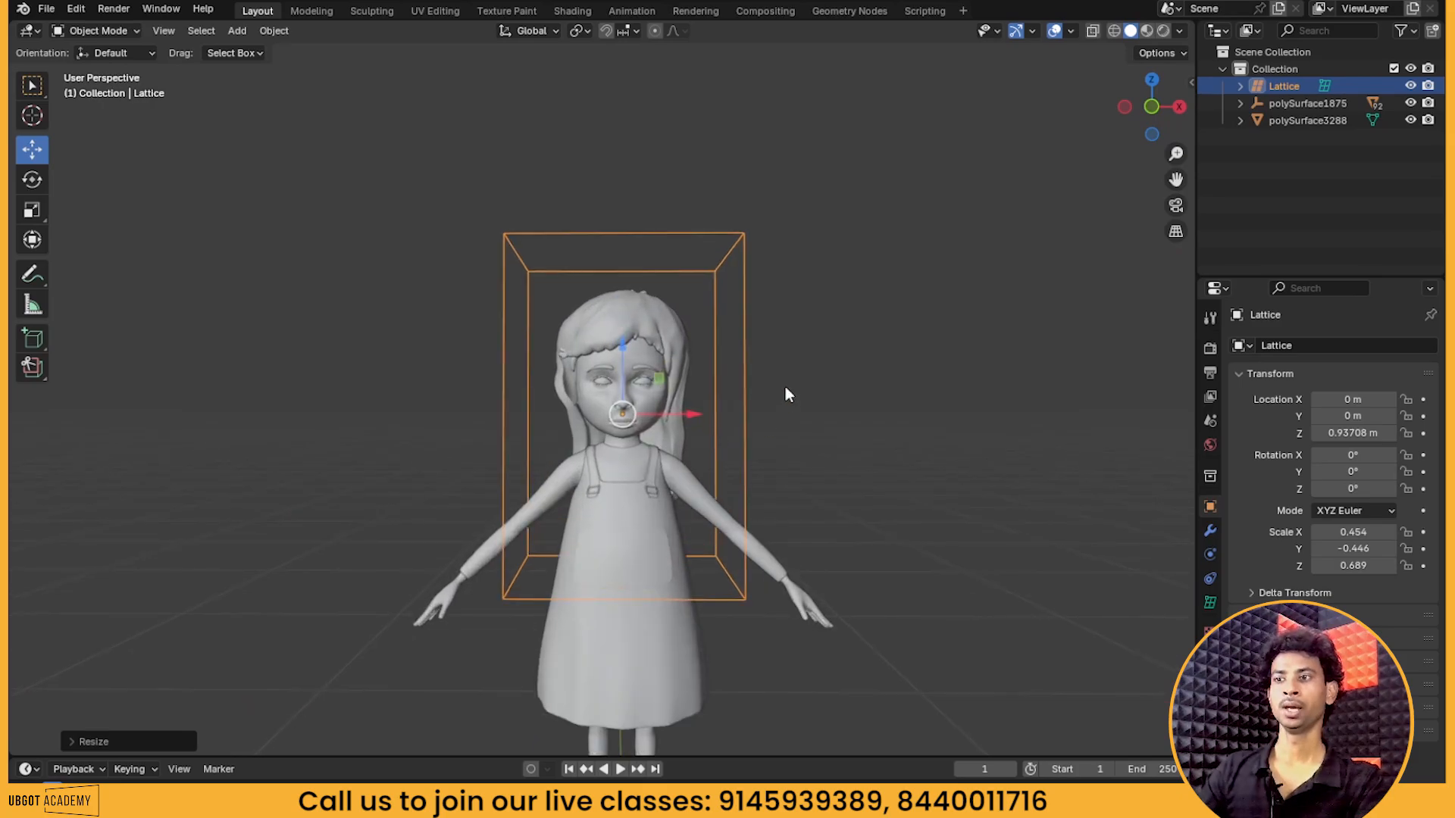
click(1210, 603)
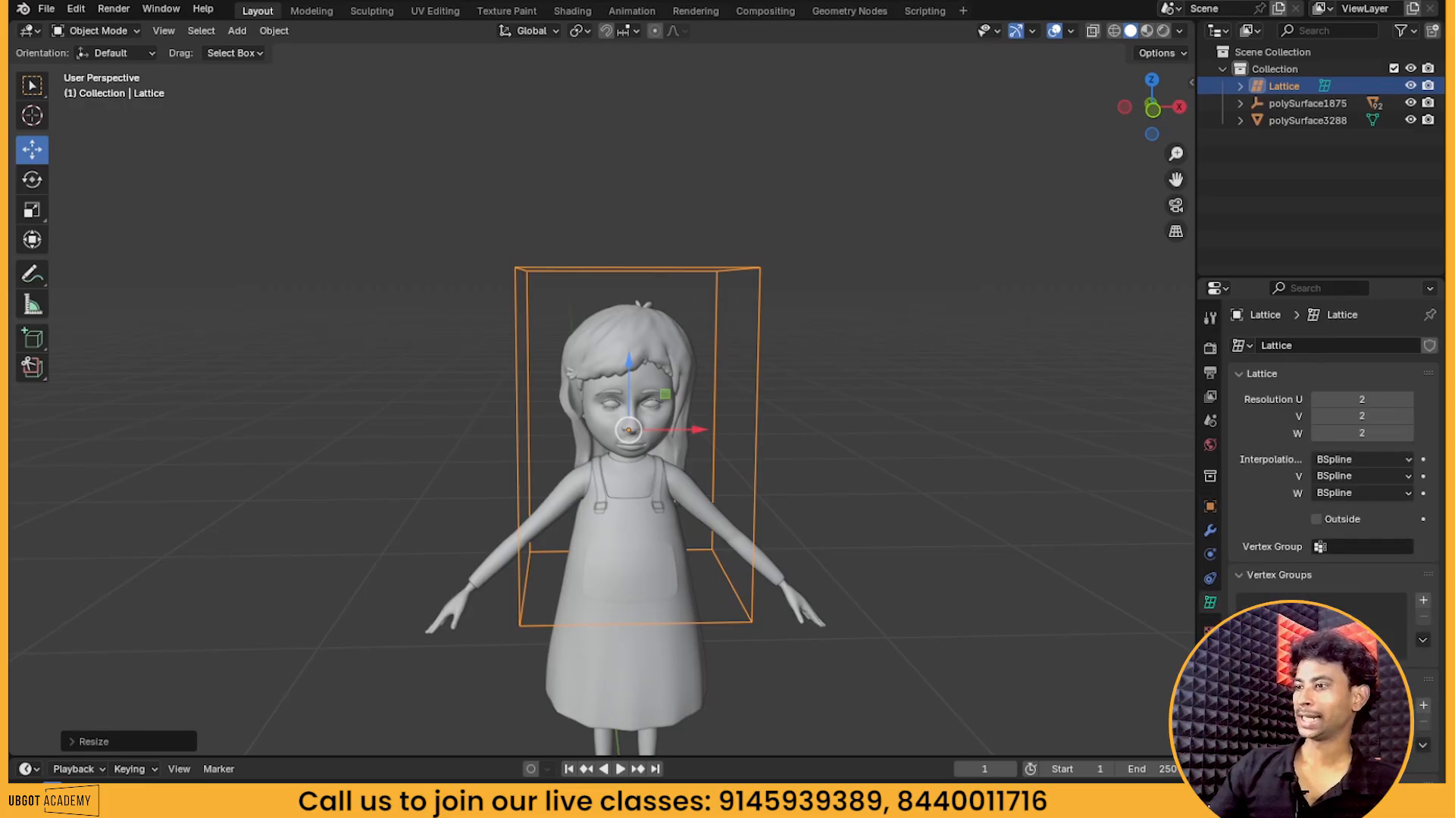
scroll(739, 473, up, 1)
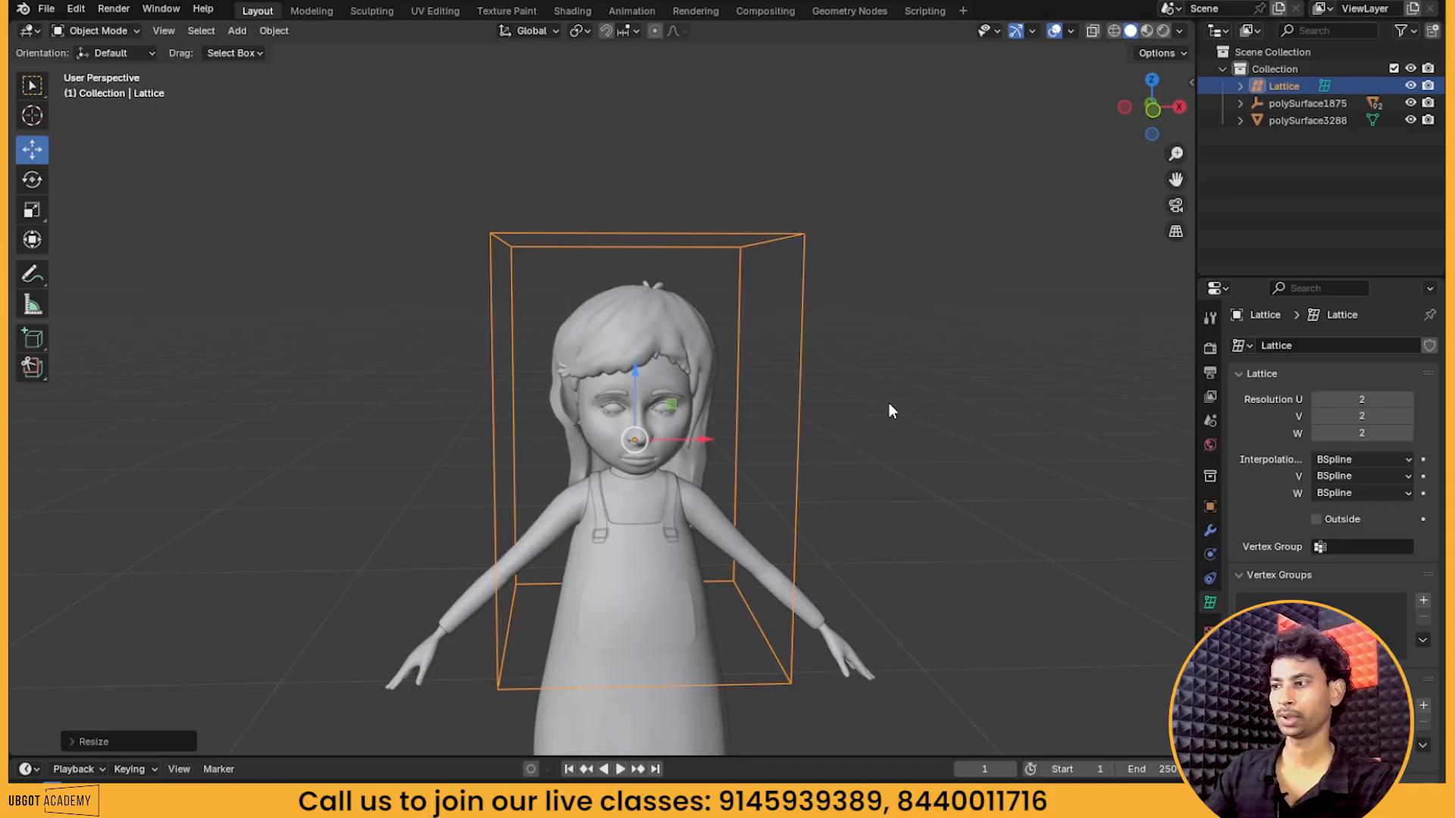
shift+middle_drag(889, 403, 788, 457)
scroll(774, 448, up, 1)
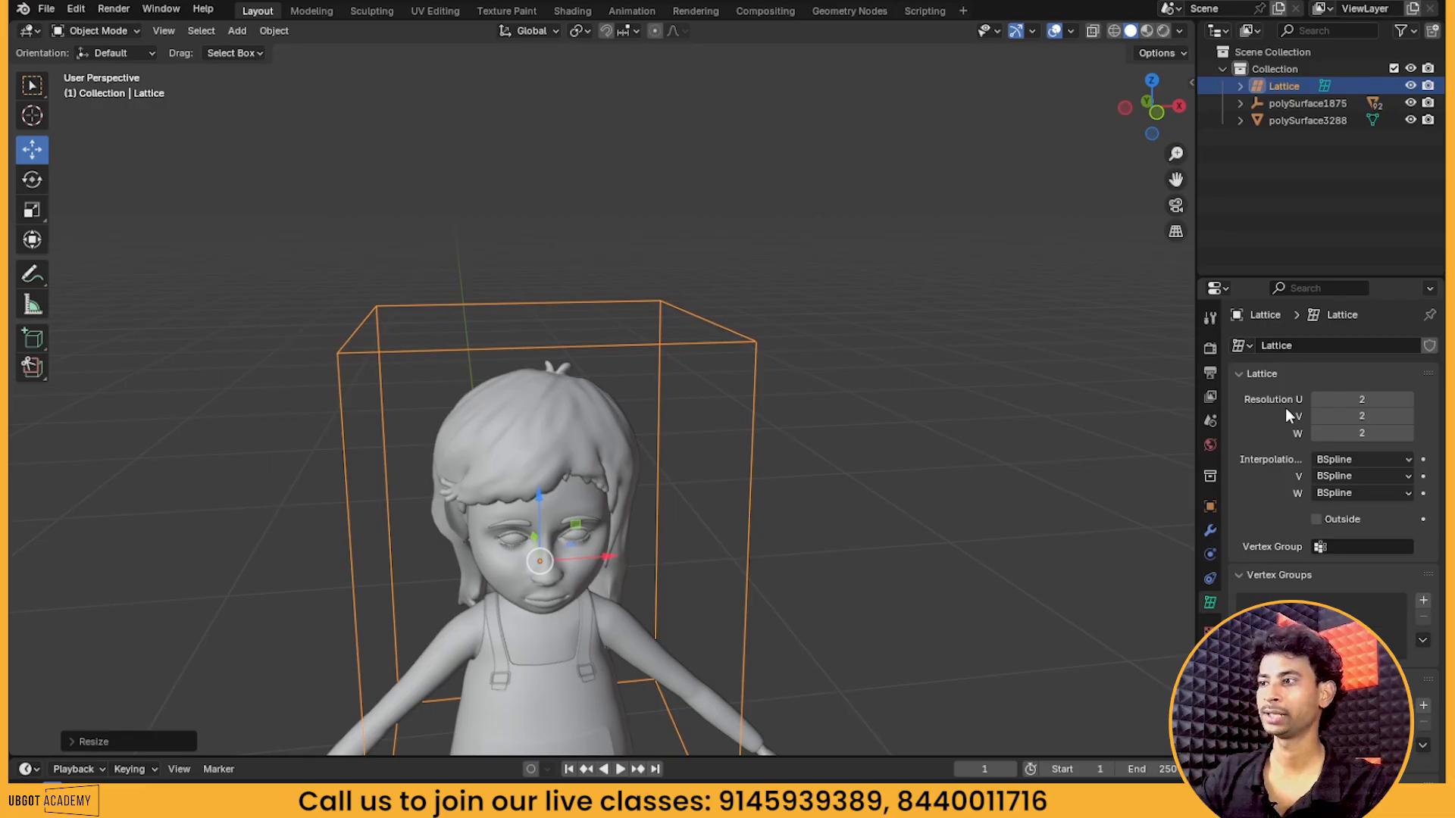
drag(1362, 400, 1402, 399)
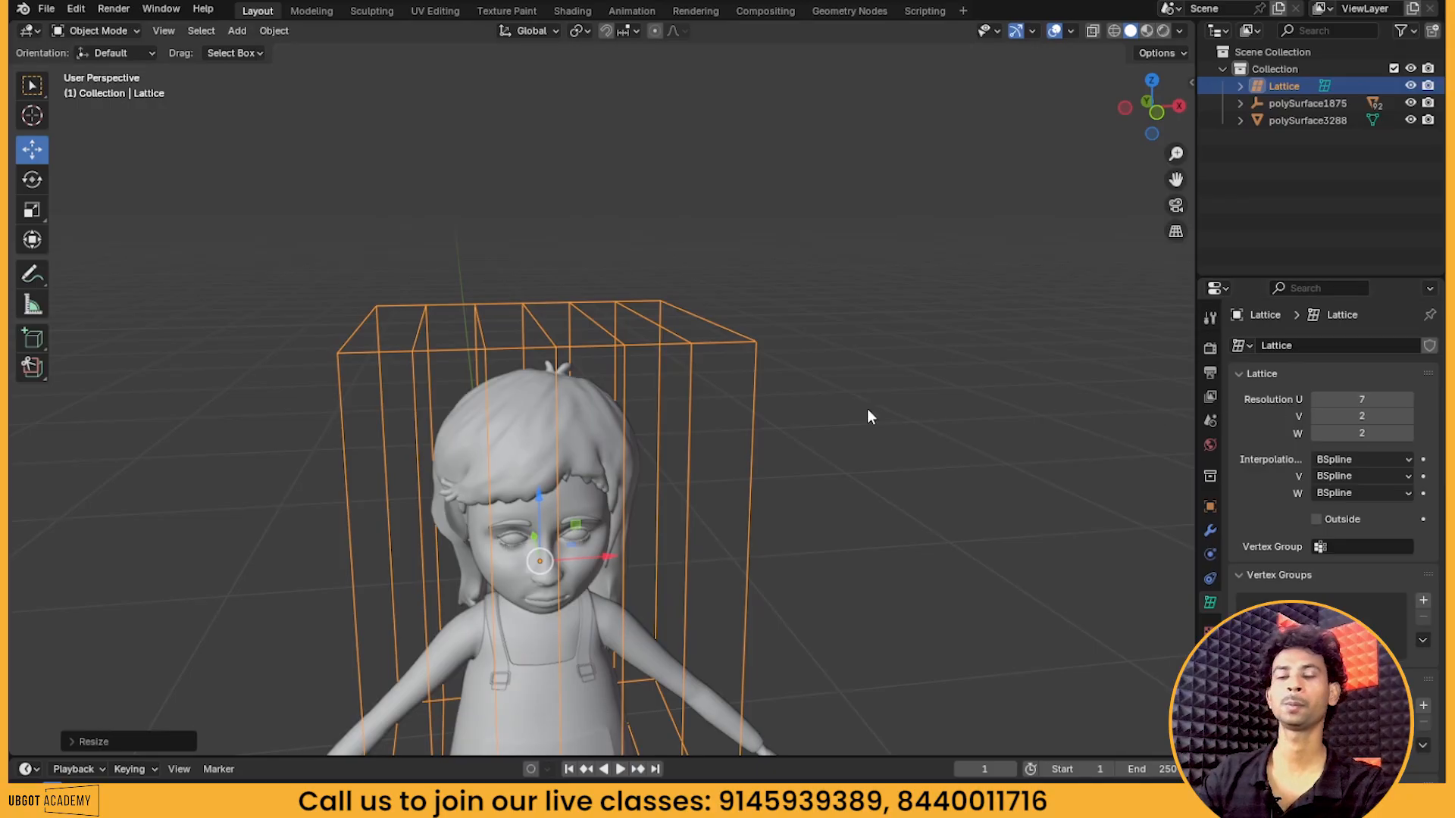
scroll(531, 379, down, 3)
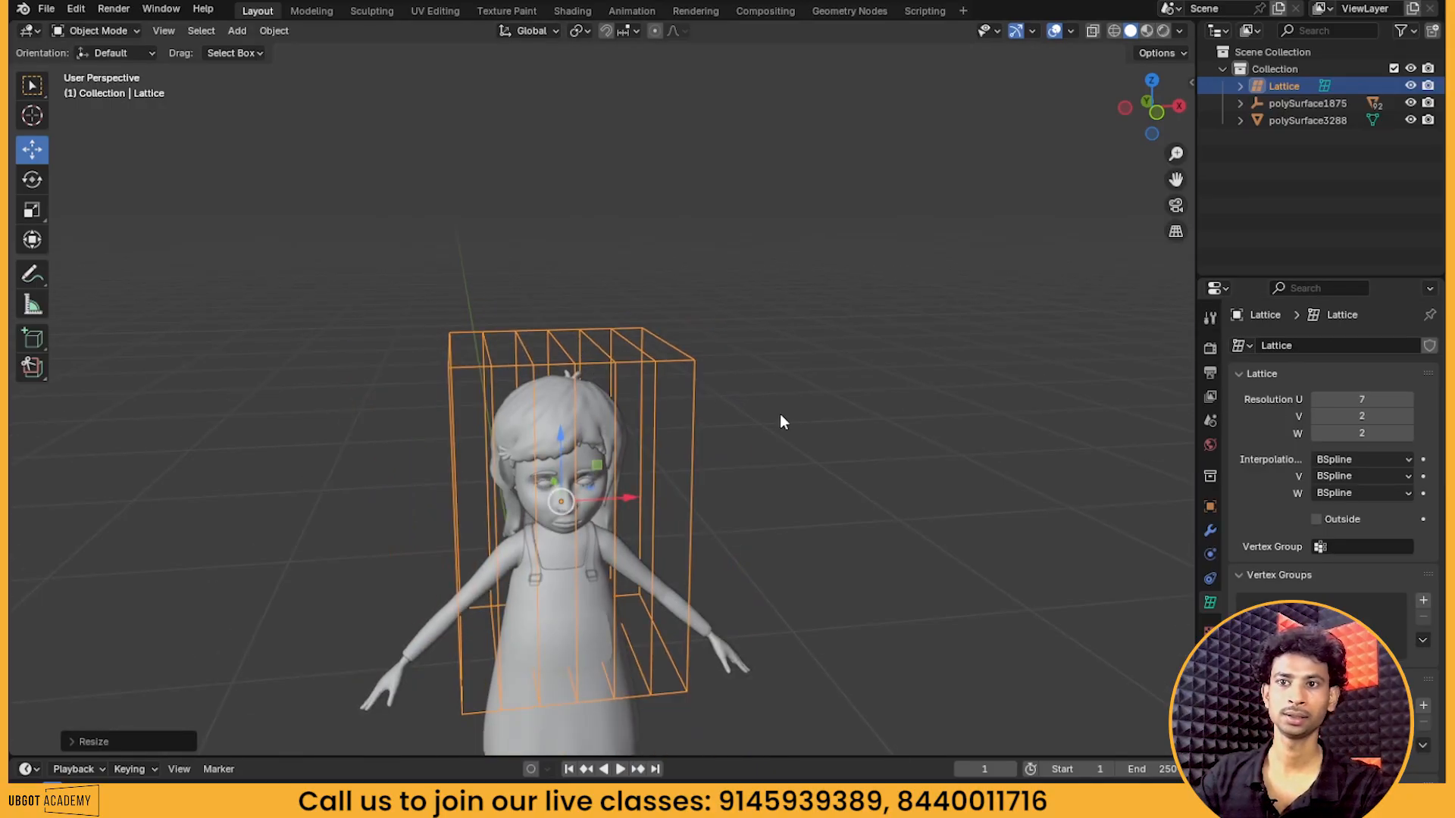
Set the lattice's Resolution U to 4
scroll(777, 396, up, 2)
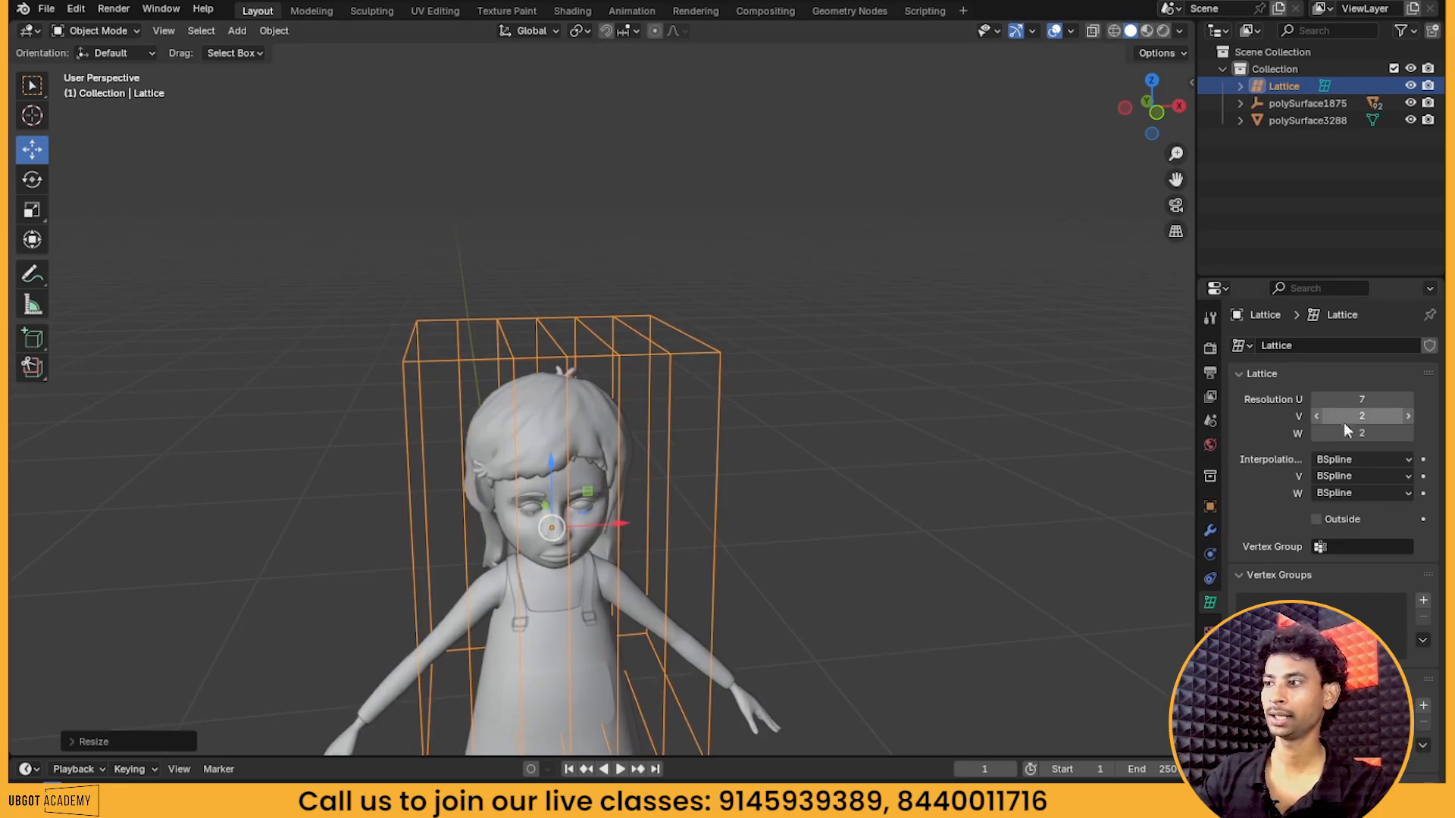
mouse_move(761, 389)
middle_down()
mouse_move(752, 411)
mouse_move(779, 372)
middle_up()
scroll(669, 395, up, 1)
scroll(669, 395, up, 1)
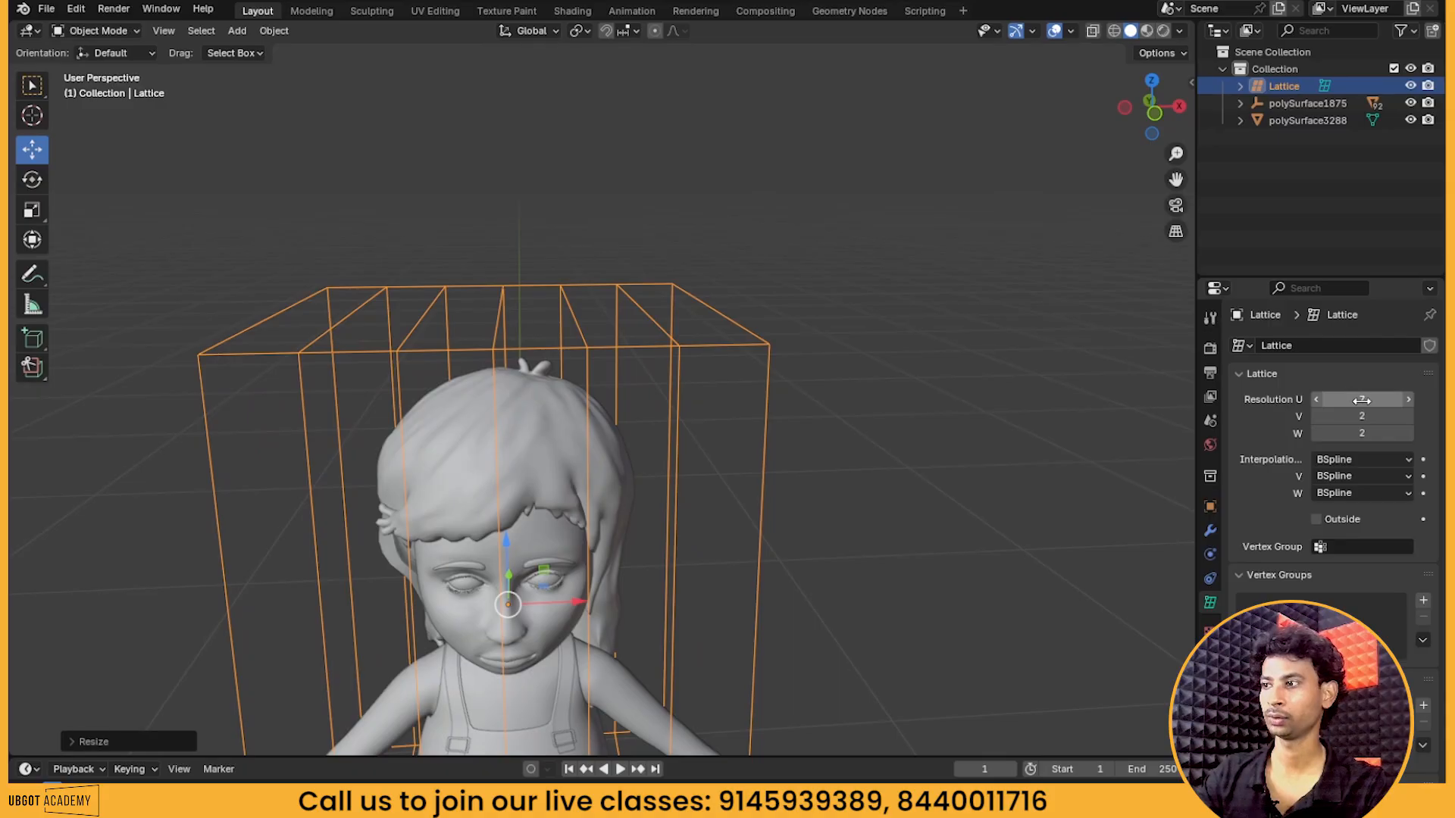
drag(1362, 399, 1322, 399)
middle_drag(809, 334, 460, 494)
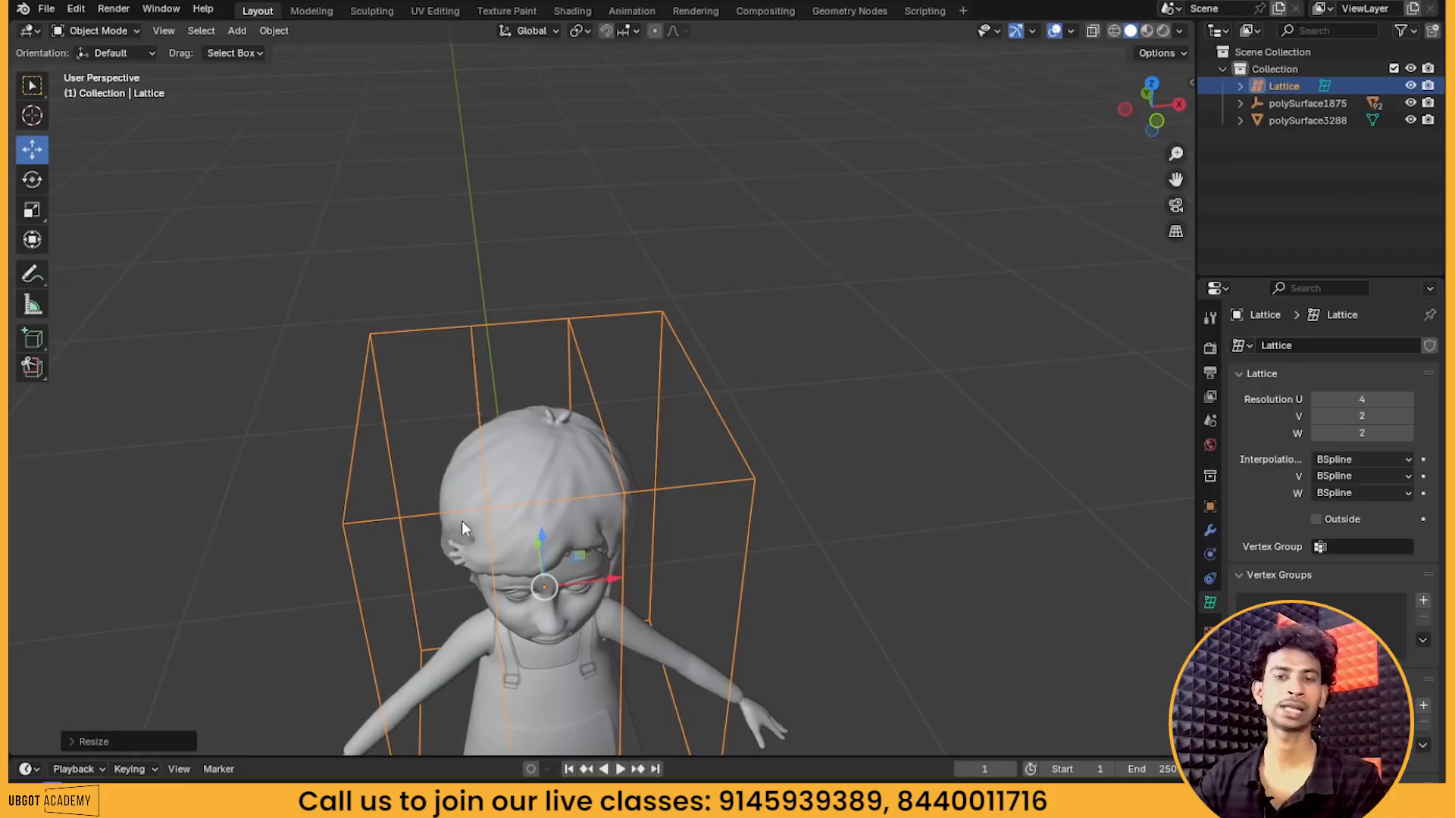
mouse_move(734, 513)
middle_down()
mouse_move(916, 476)
mouse_move(821, 462)
mouse_move(685, 530)
mouse_move(752, 506)
middle_up()
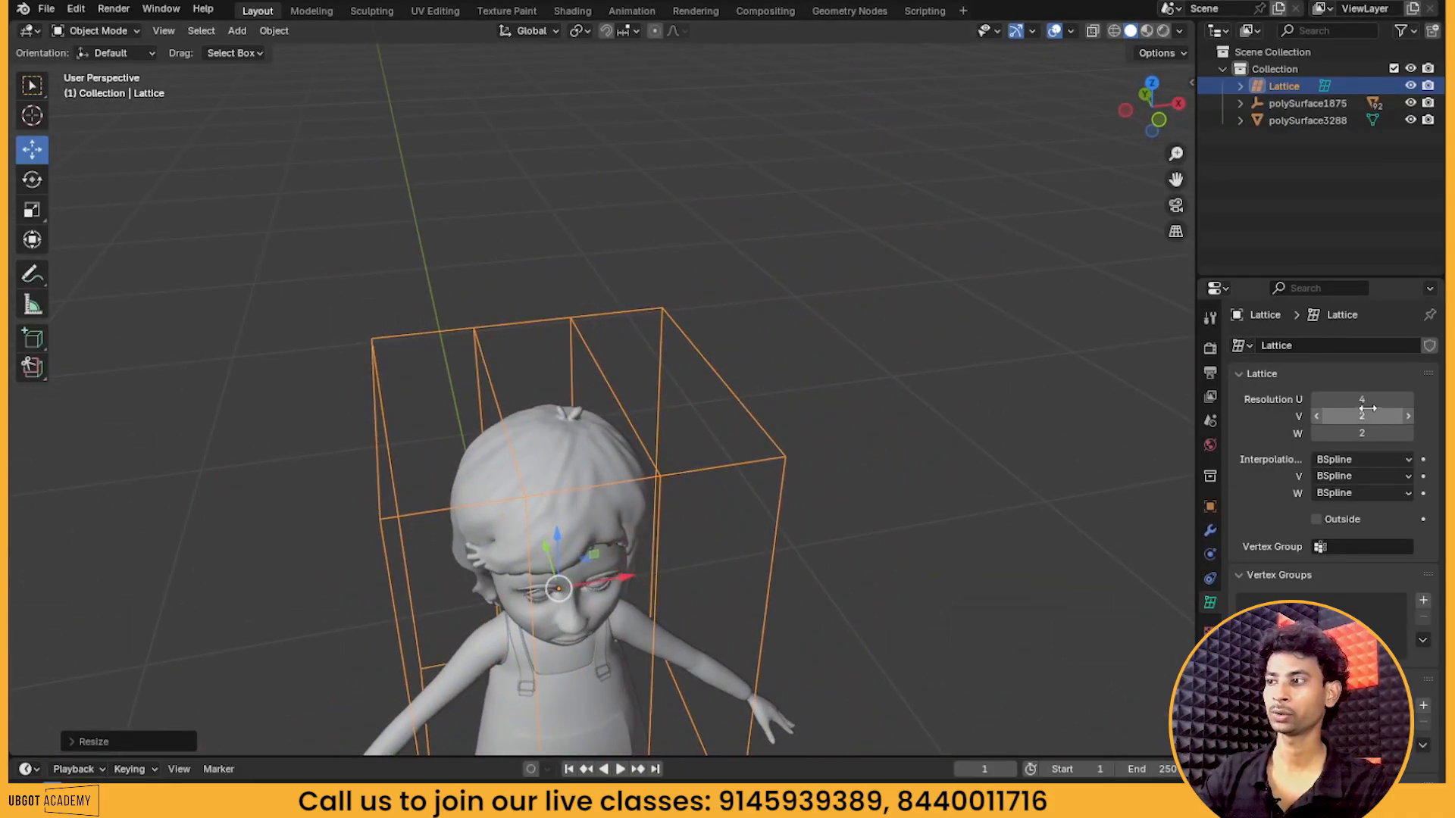
Try a Resolution U of 13 on the lattice and set it back to 4
drag(1368, 402, 1218, 424)
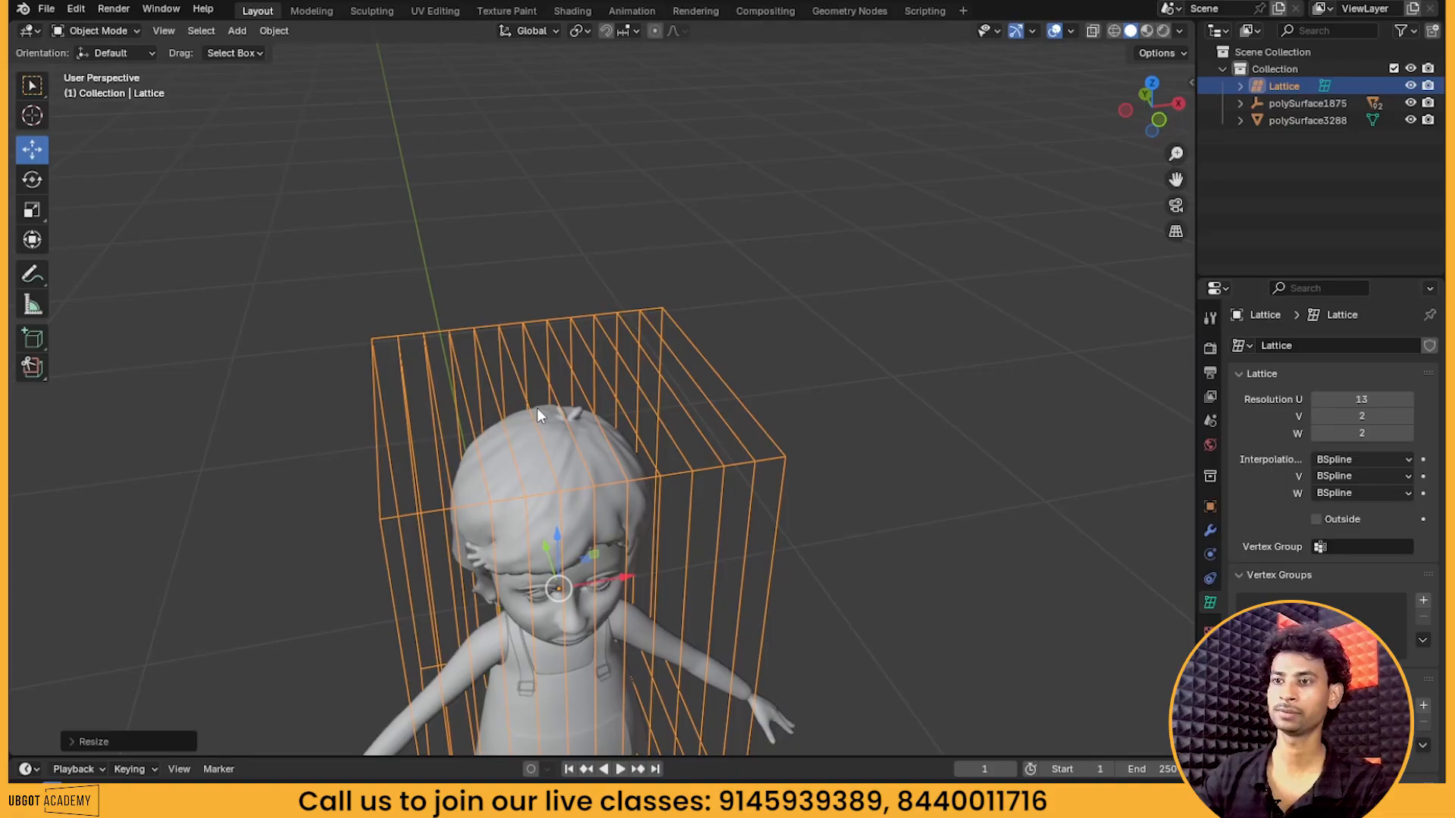
middle_drag(538, 408, 497, 375)
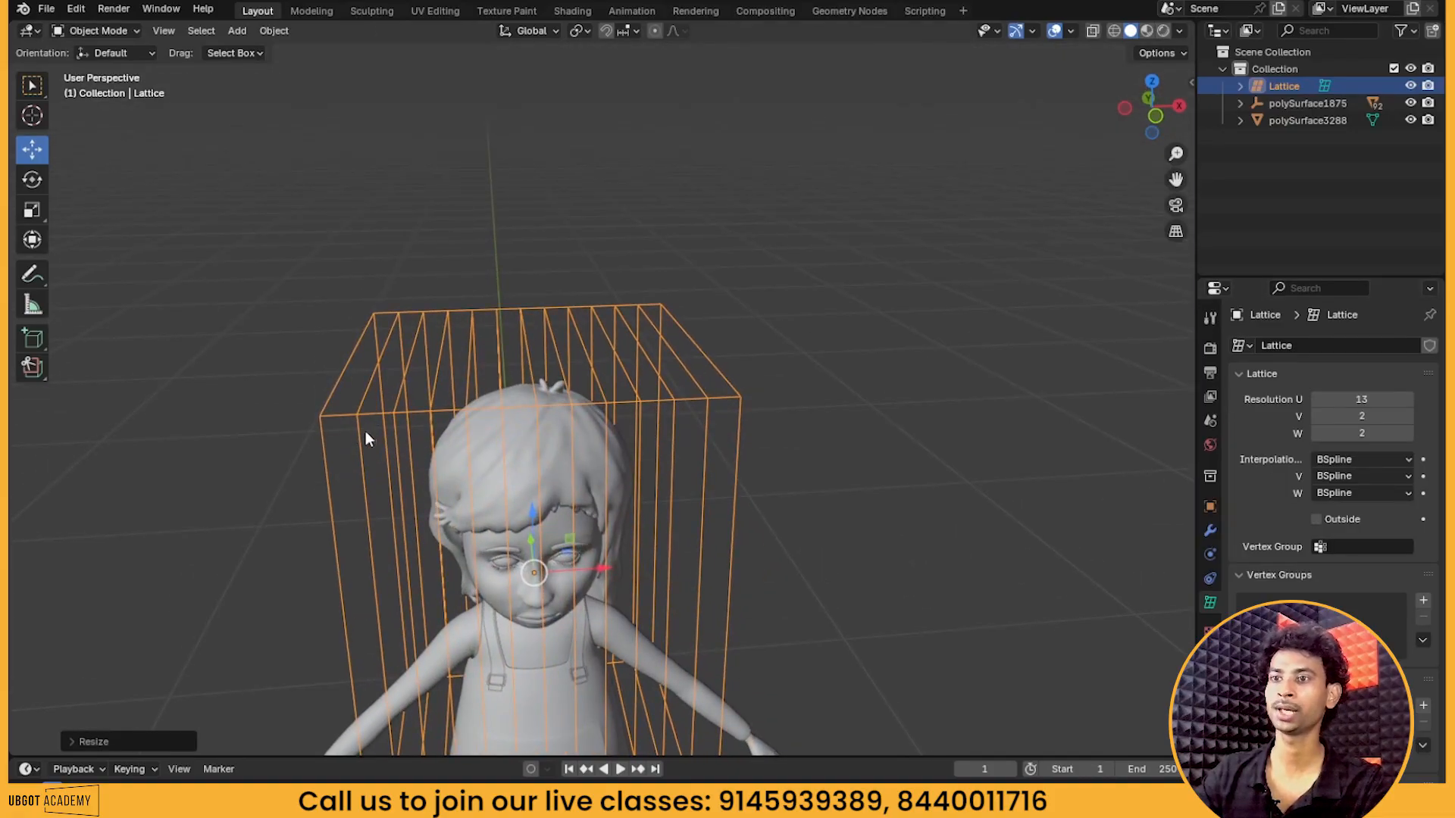
middle_drag(465, 483, 493, 463)
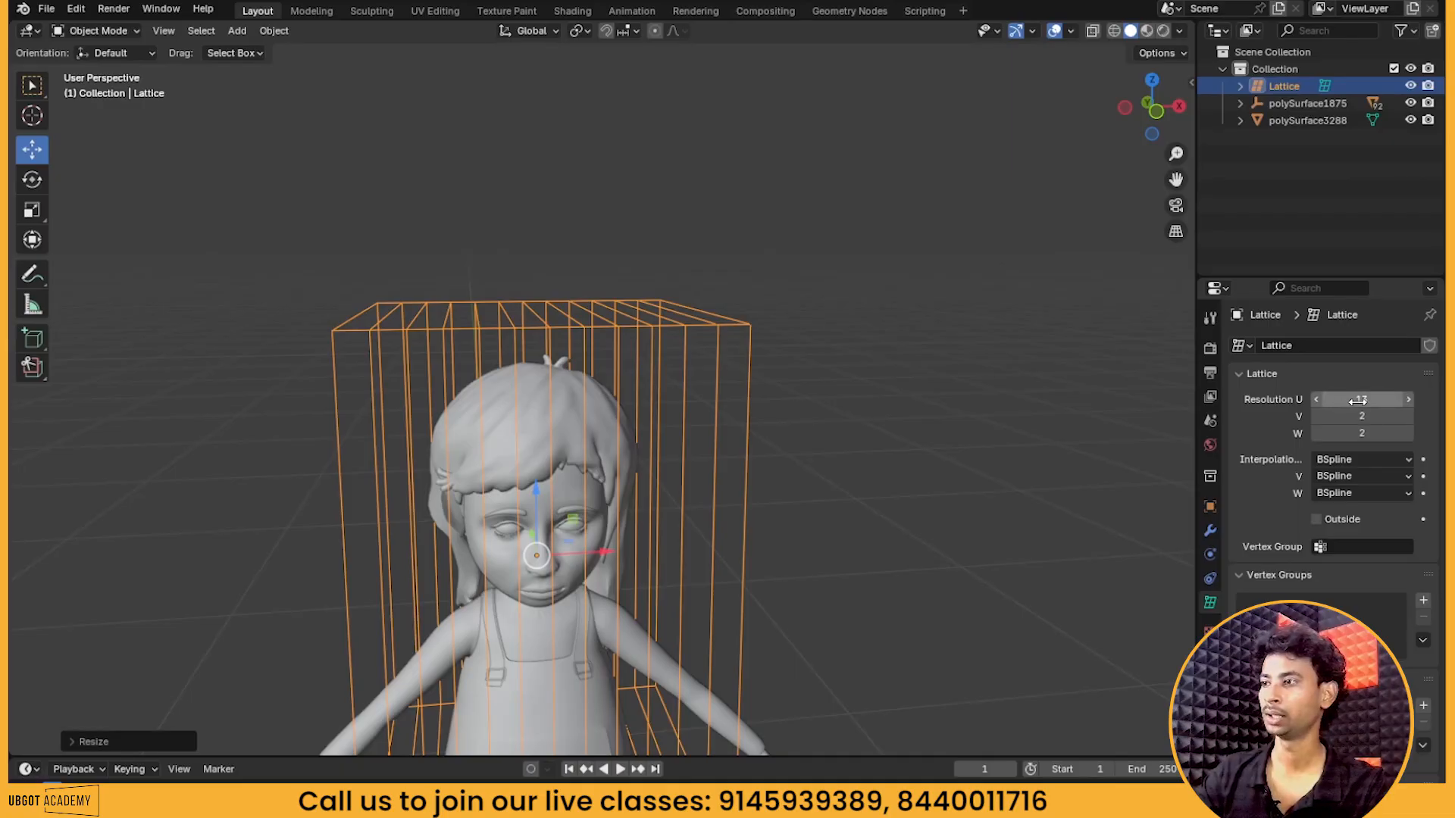
drag(1364, 399, 1299, 399)
Set the lattice's Resolution V to 4 and Resolution W to 6
middle_drag(818, 376, 727, 399)
drag(1368, 416, 1390, 432)
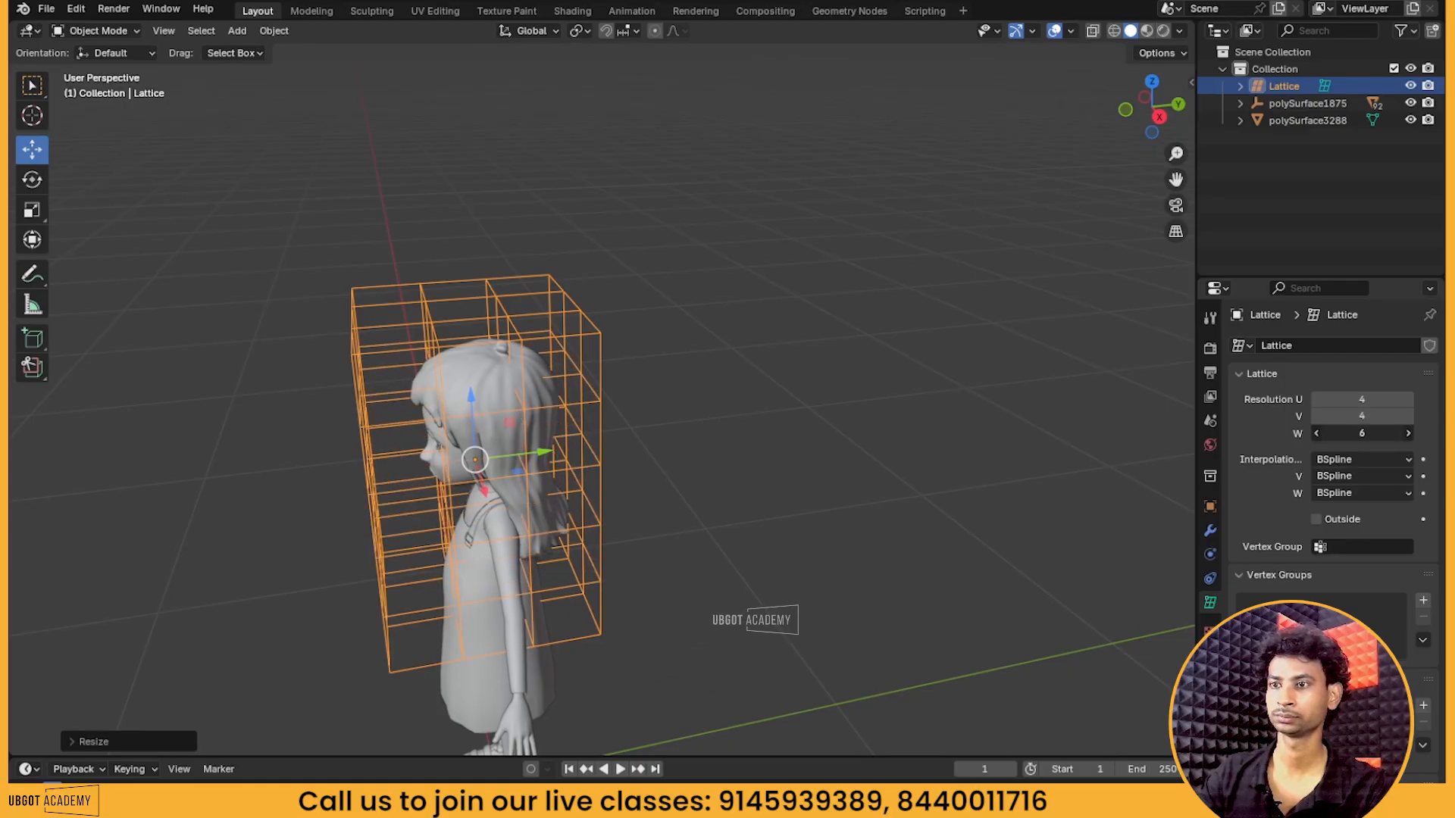
middle_drag(947, 450, 884, 416)
scroll(778, 421, down, 3)
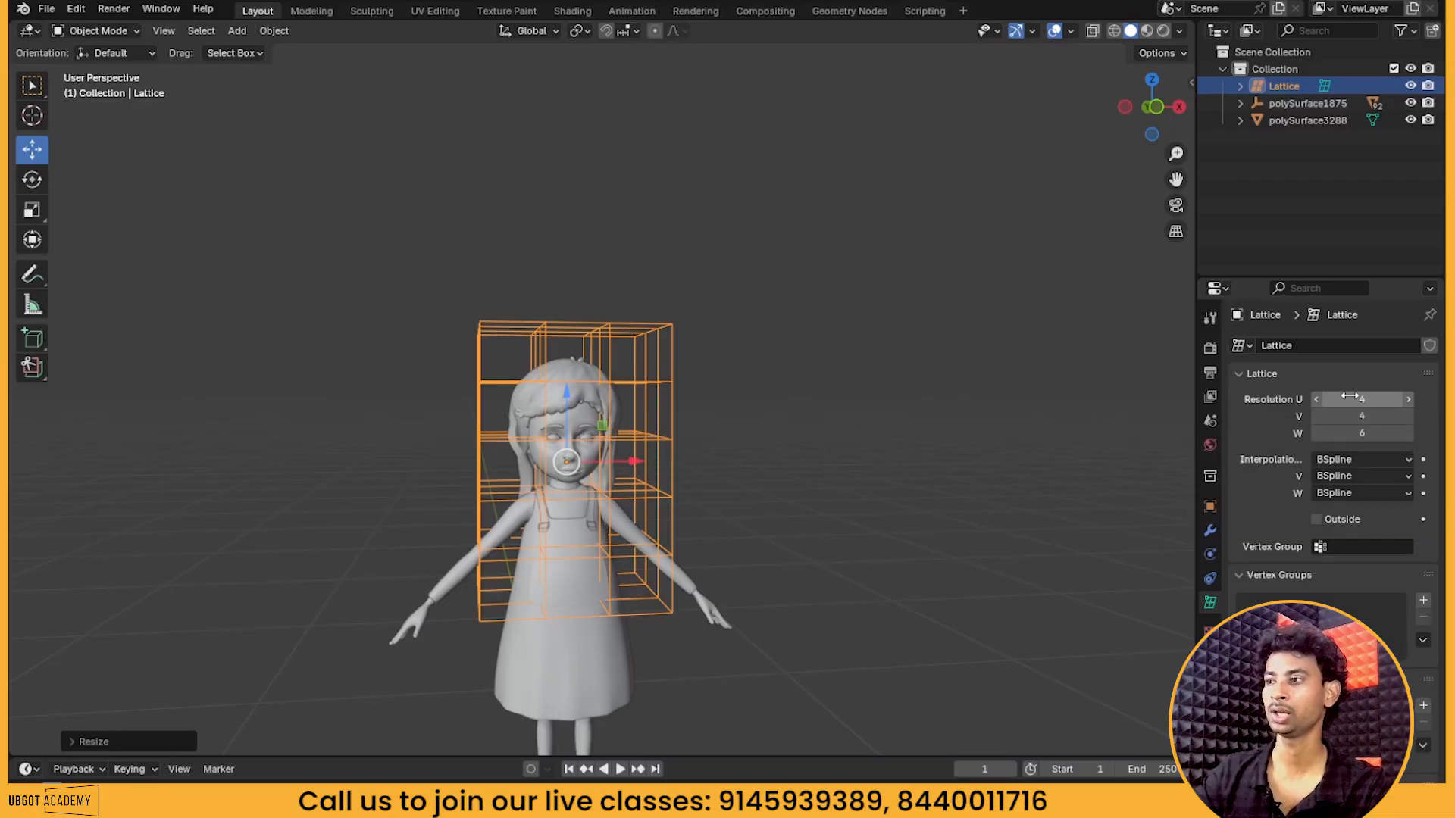
scroll(678, 462, up, 3)
middle_drag(680, 454, 858, 386)
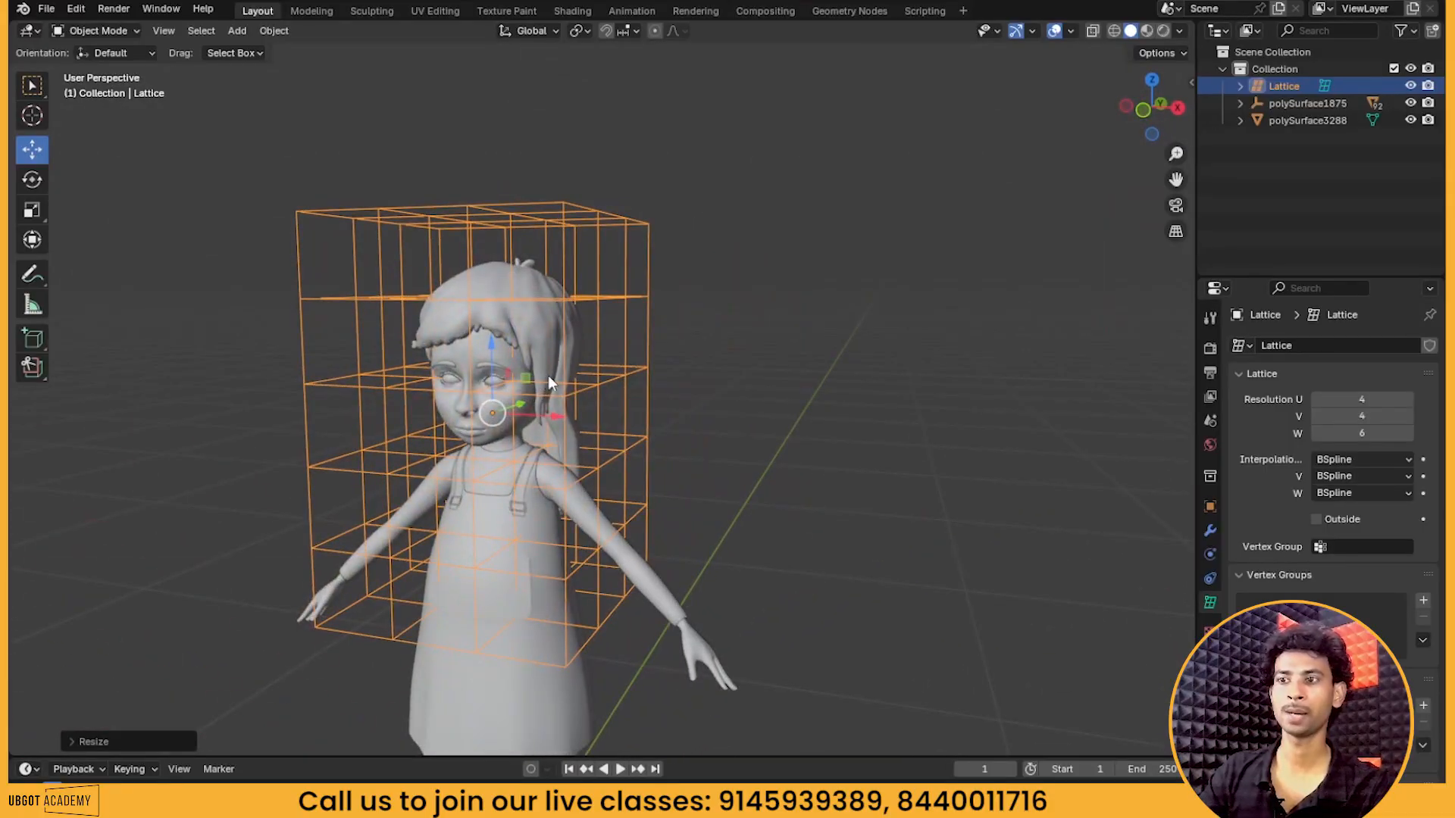
middle_drag(579, 338, 527, 309)
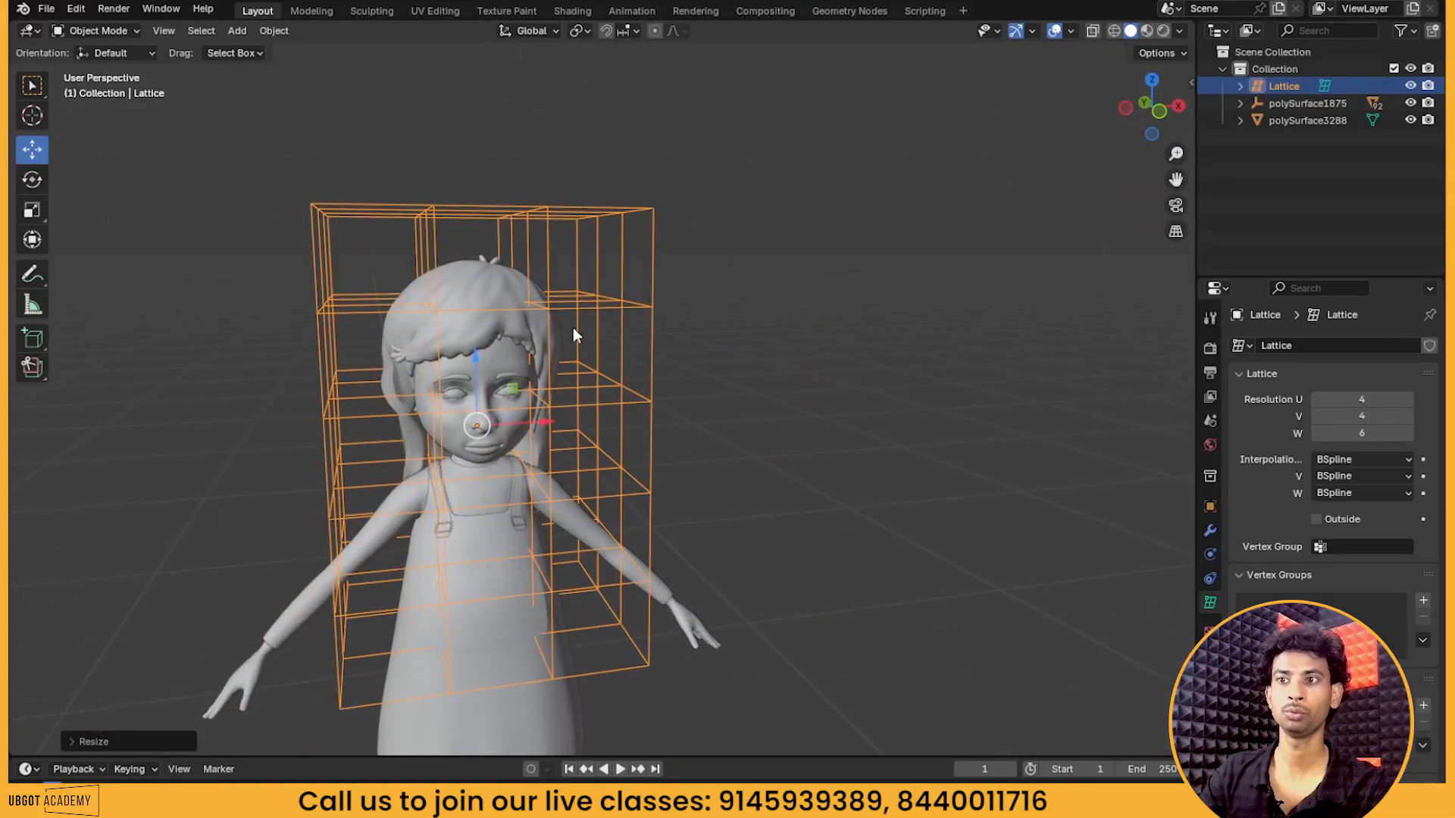
scroll(573, 329, down, 1)
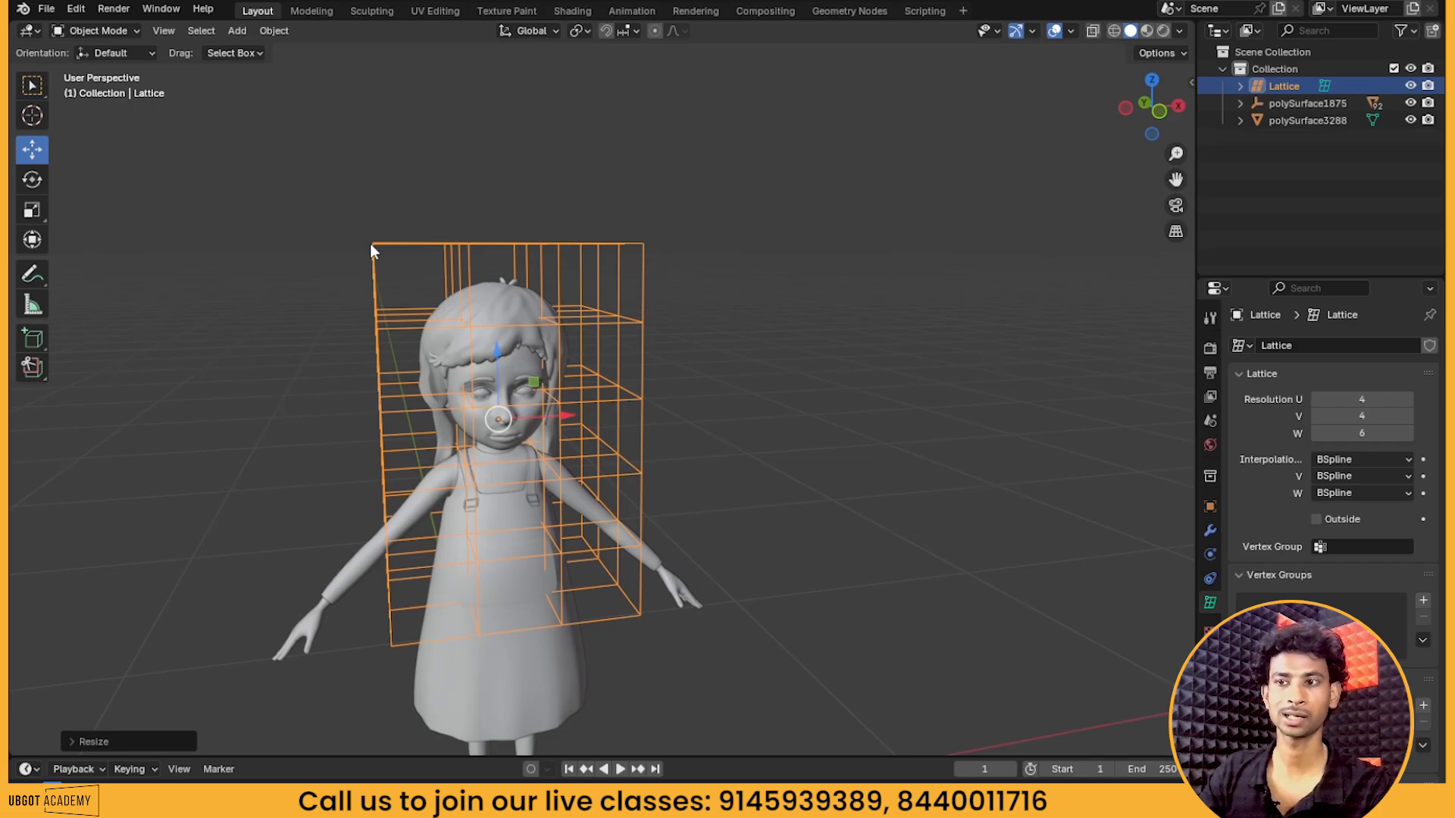
Try moving the row of control points along one top edge of the lattice in global Y, and return to Object Mode
key(Tab)
middle_drag(377, 247, 621, 370)
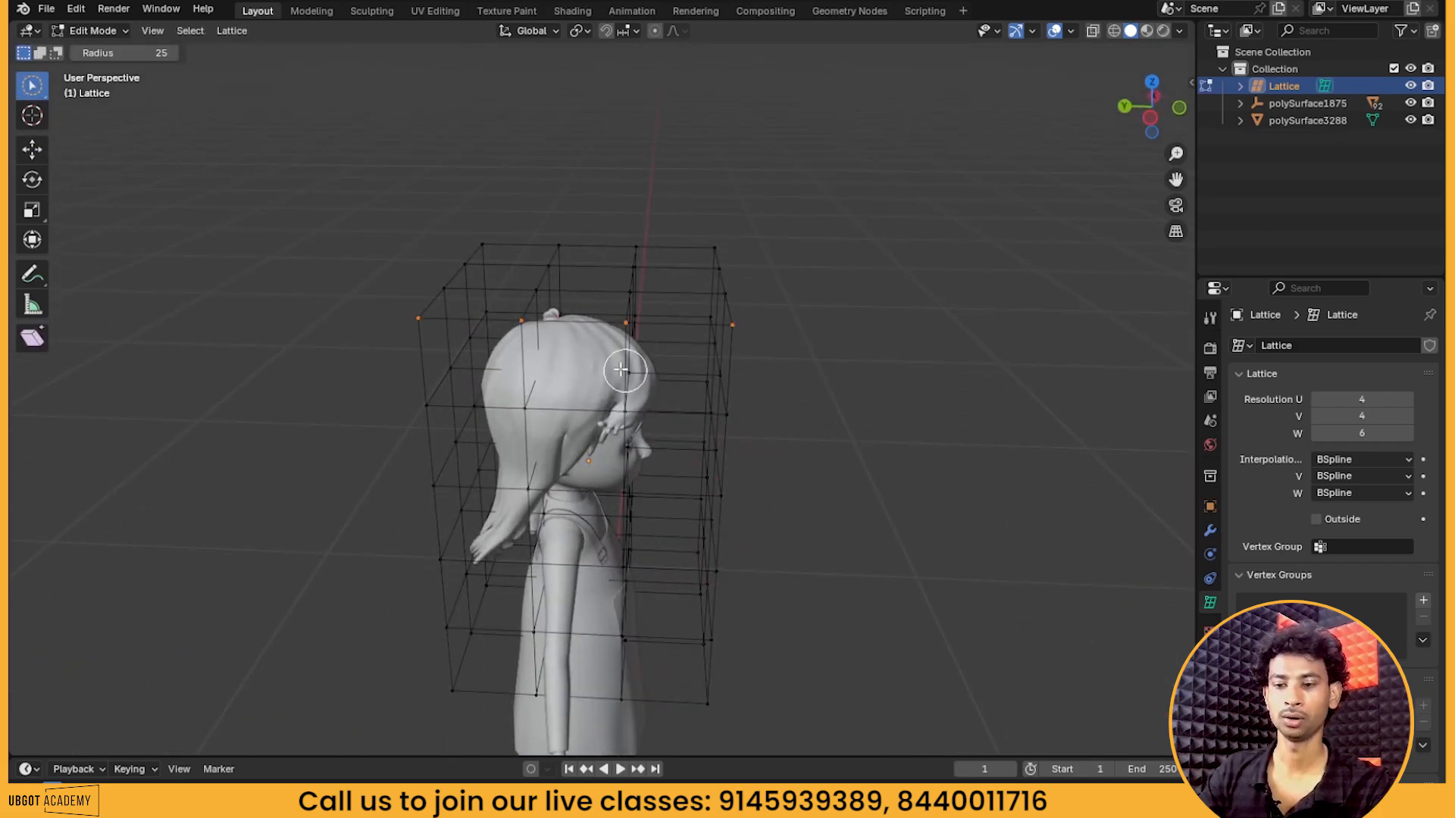
click(32, 151)
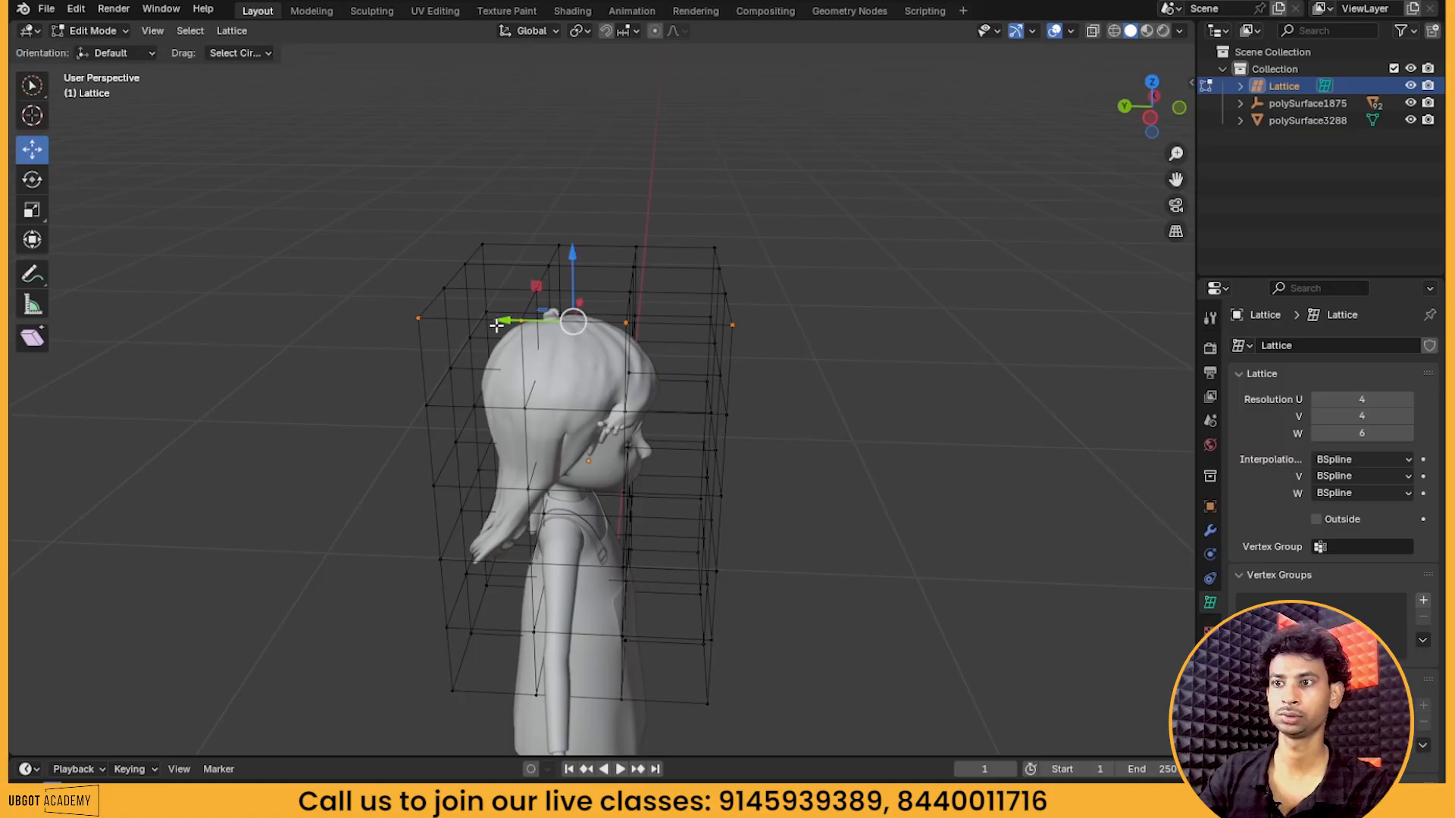
drag(504, 320, 564, 335)
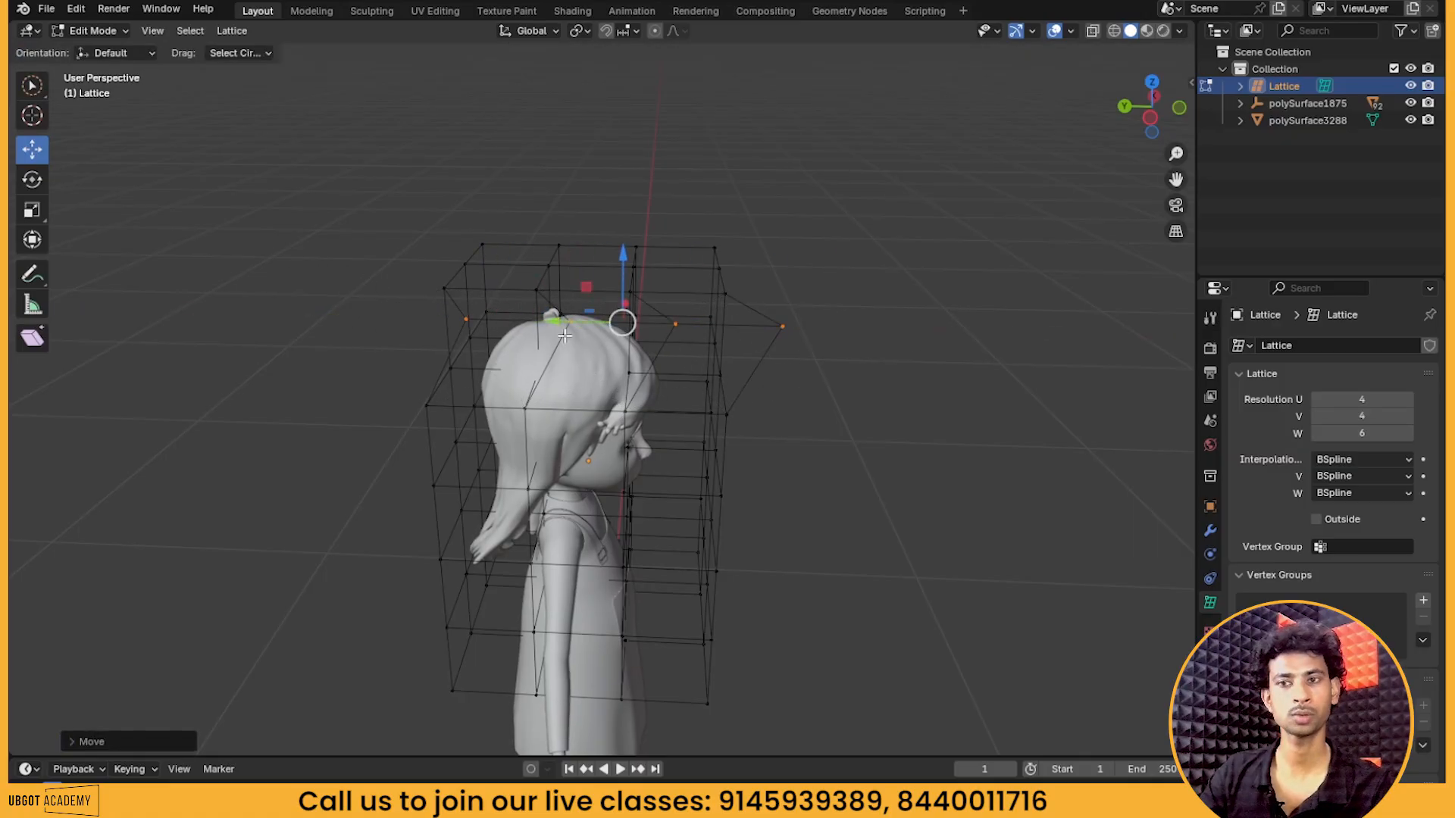
mouse_move(565, 335)
middle_down()
mouse_move(770, 392)
mouse_move(581, 315)
middle_up()
click(76, 32)
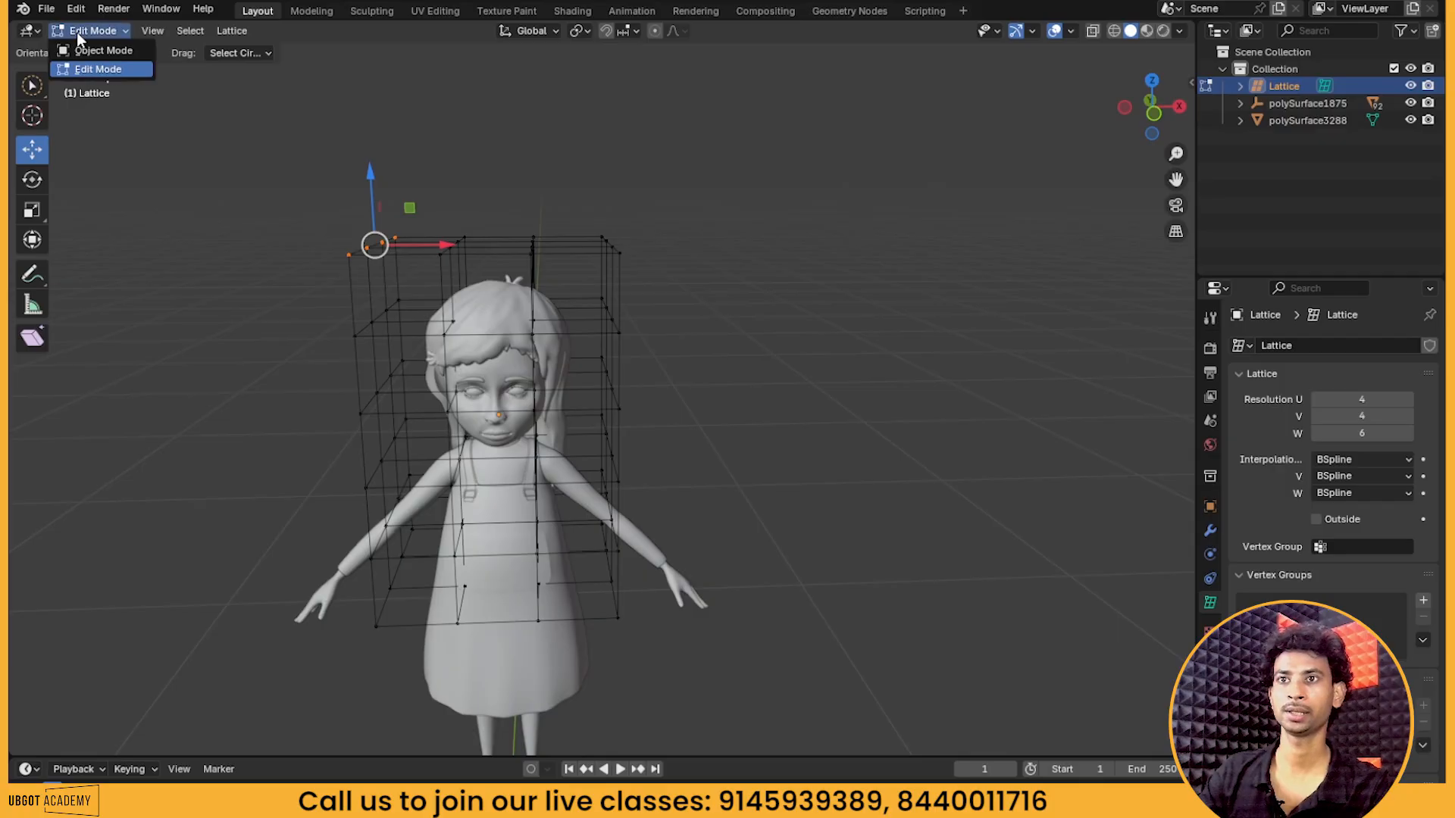
click(83, 50)
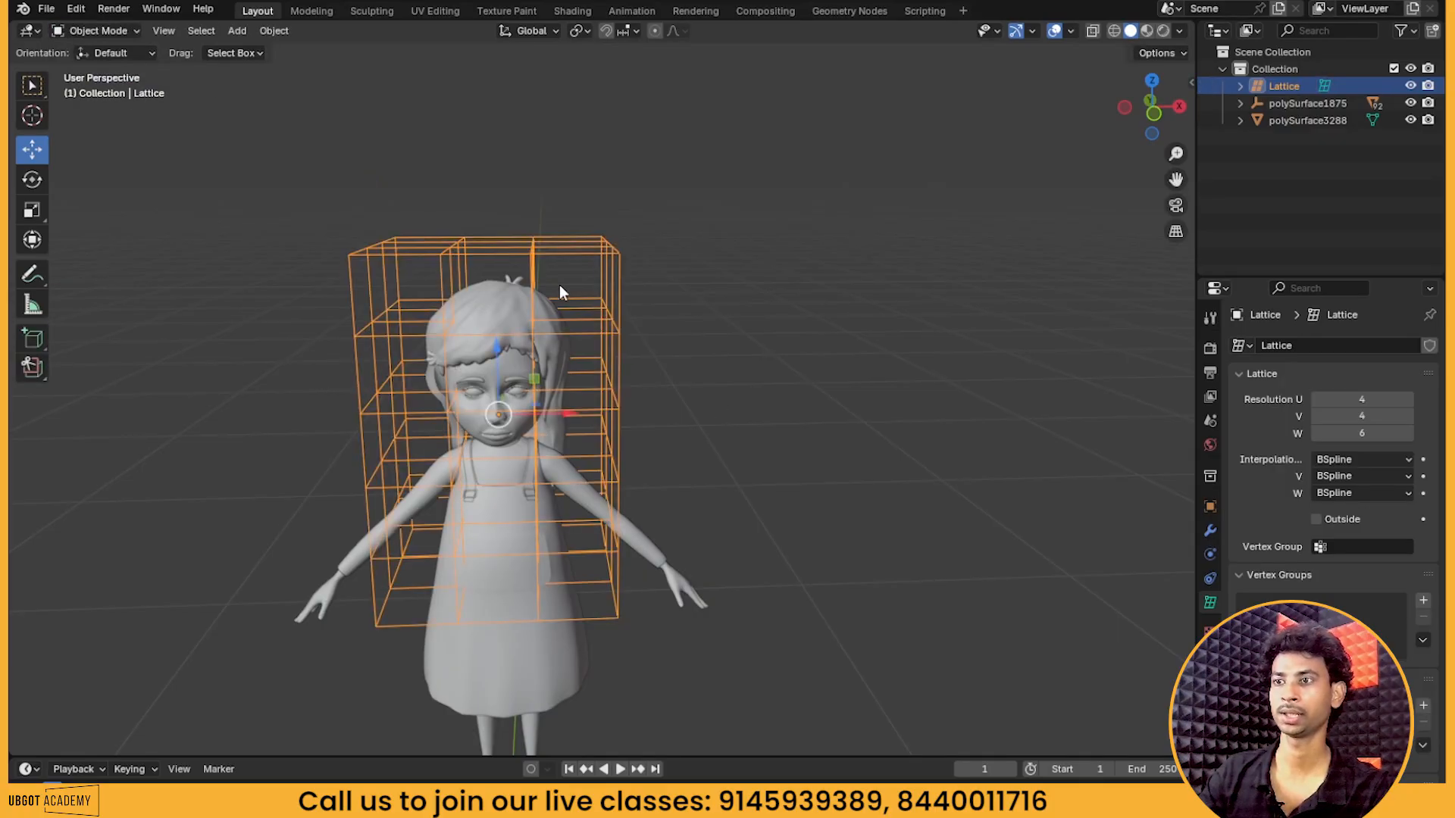
Select the girl's hair mesh and add a Lattice deform modifier to it
click(479, 312)
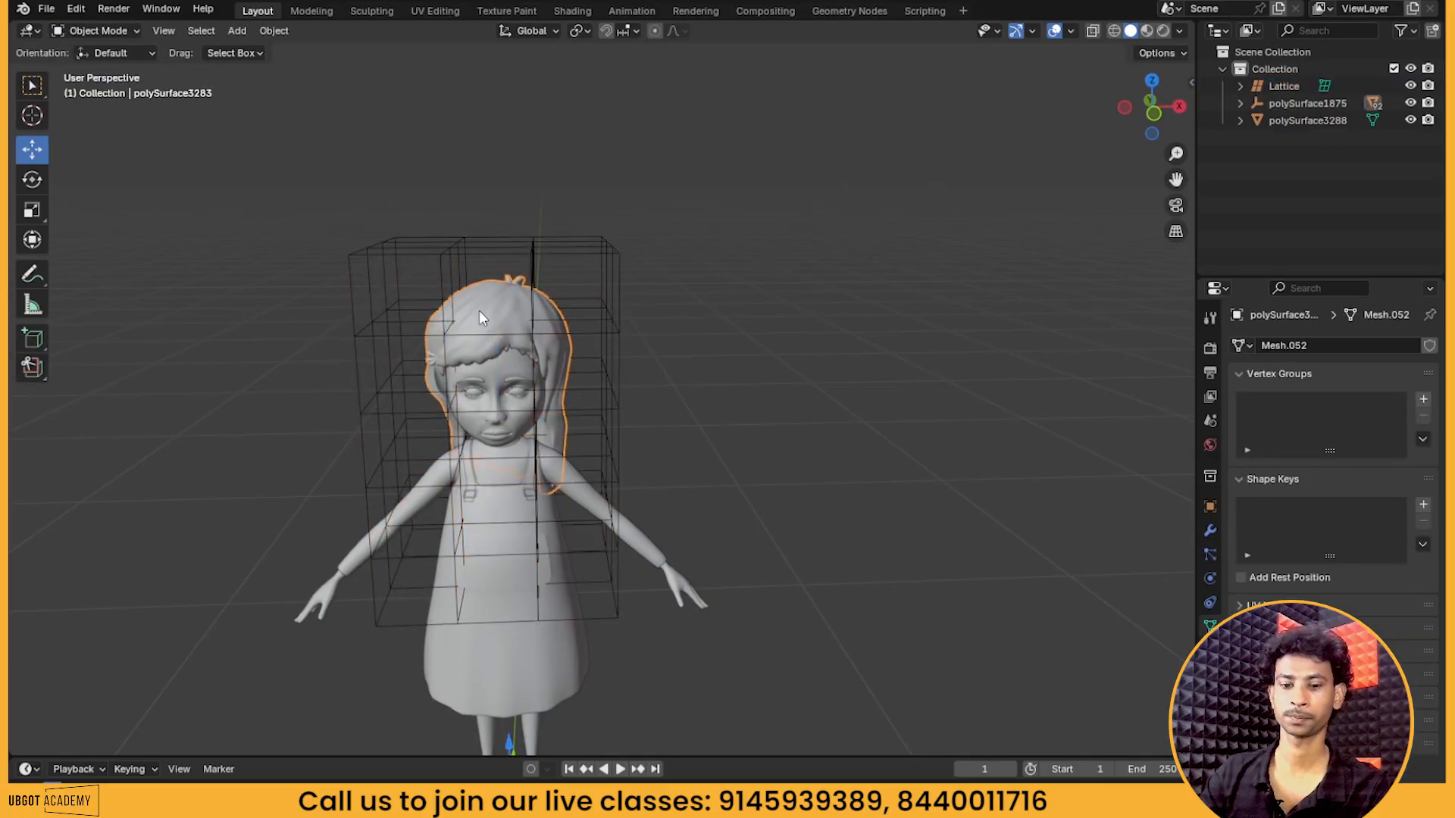
scroll(485, 313, up, 5)
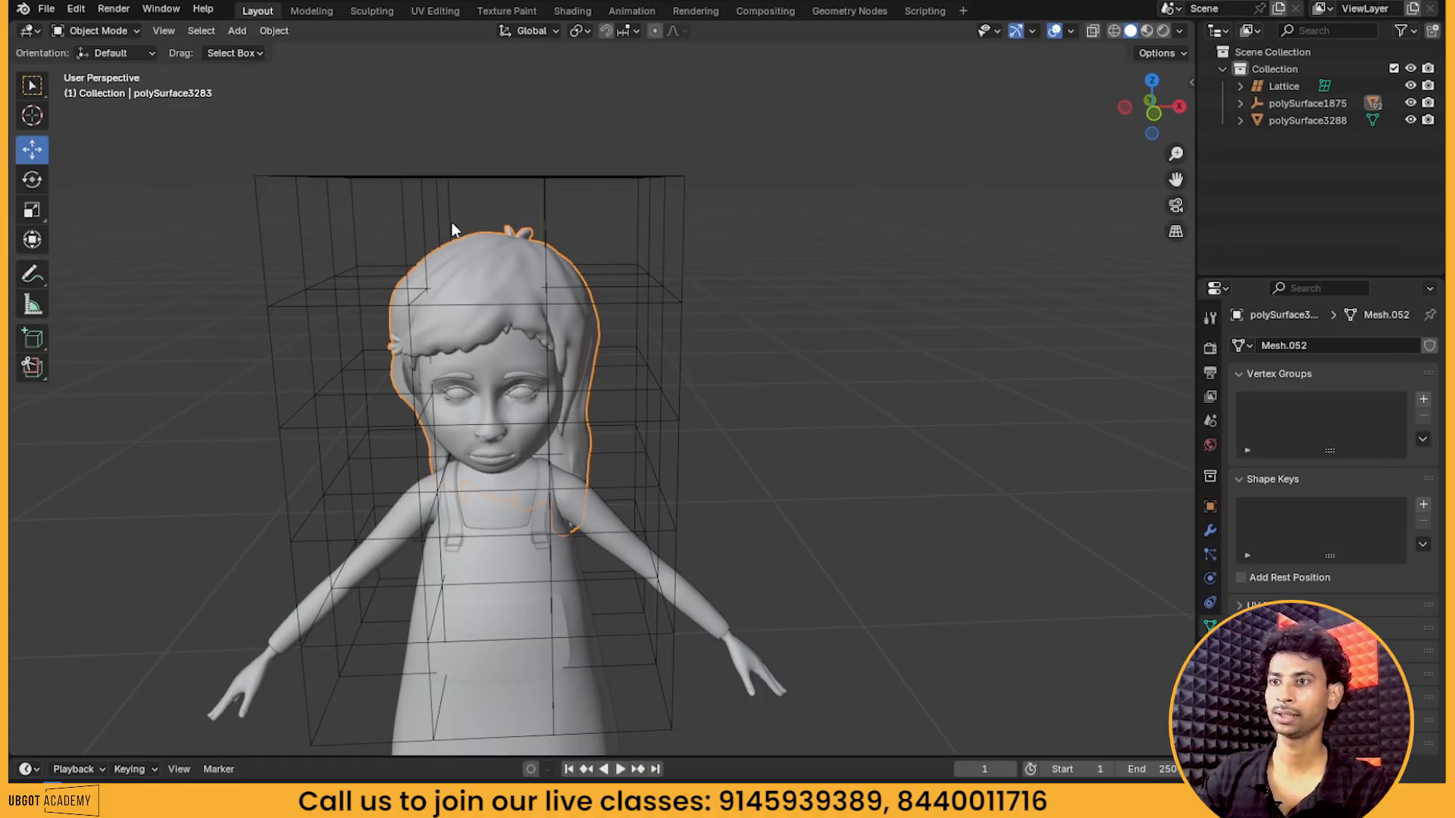
click(1210, 530)
click(1353, 344)
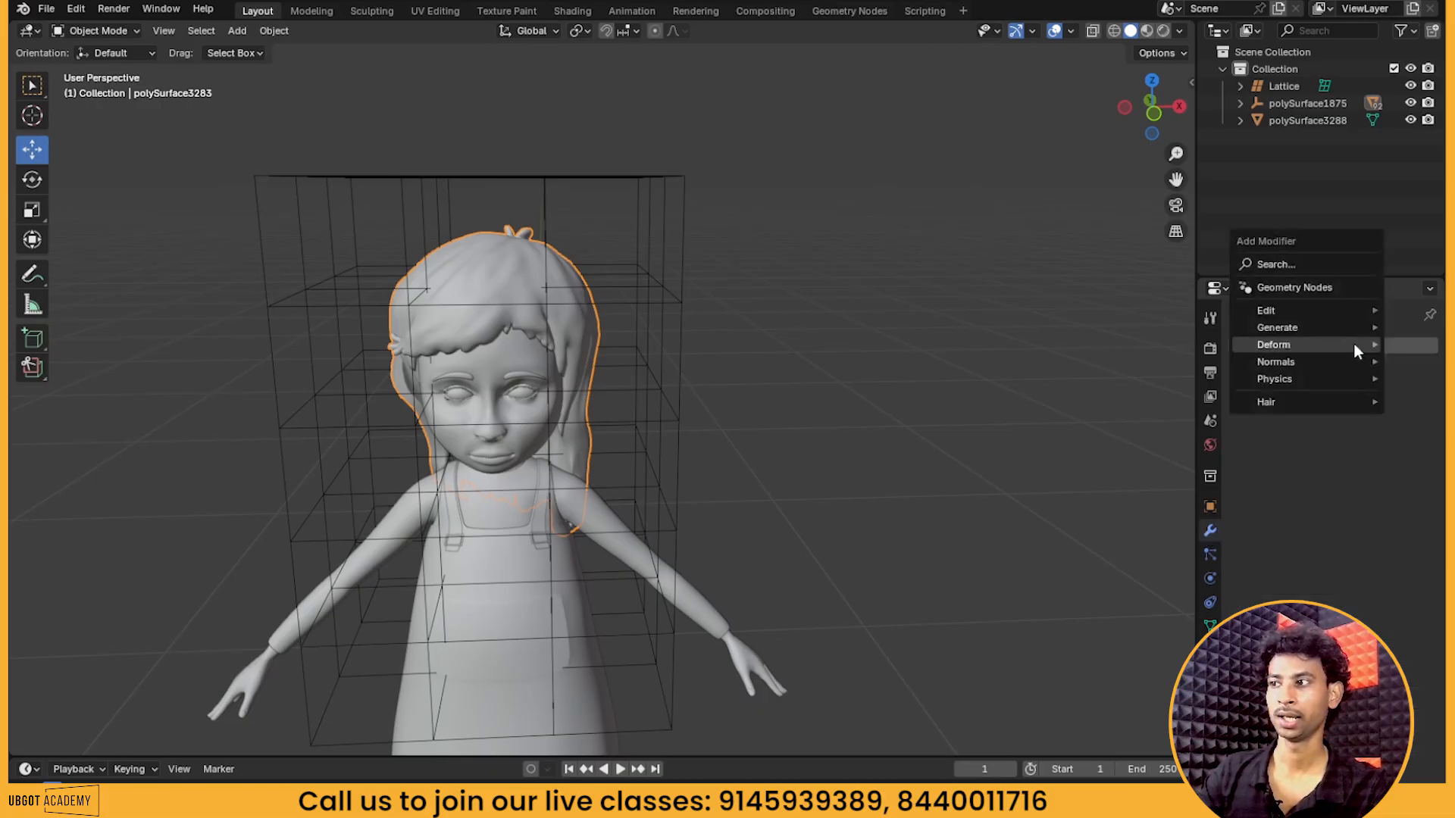
mouse_move(1298, 327)
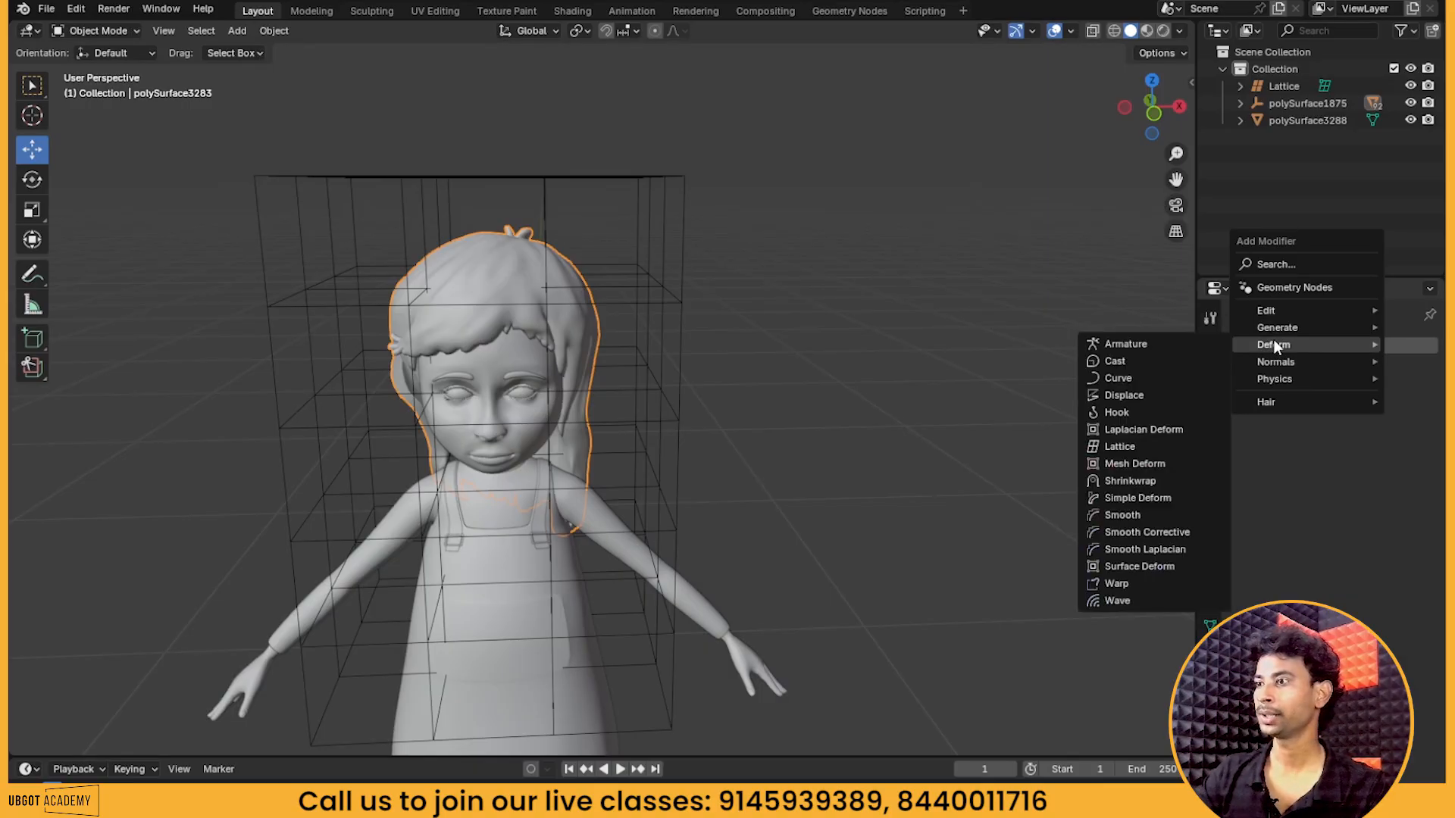
click(1120, 447)
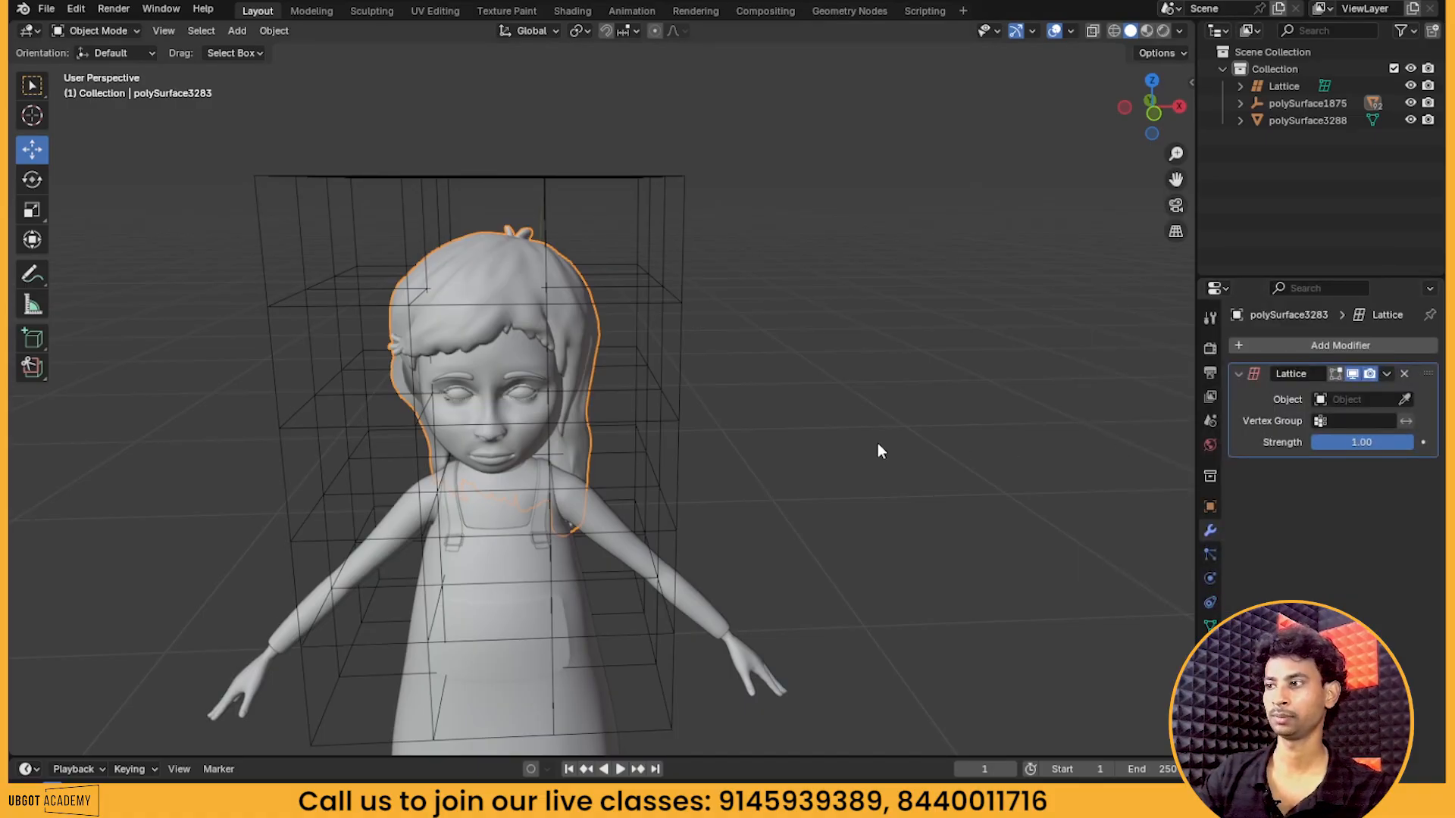
Assign the Lattice object as the target of the hair's Lattice modifier
middle_drag(785, 442, 1244, 461)
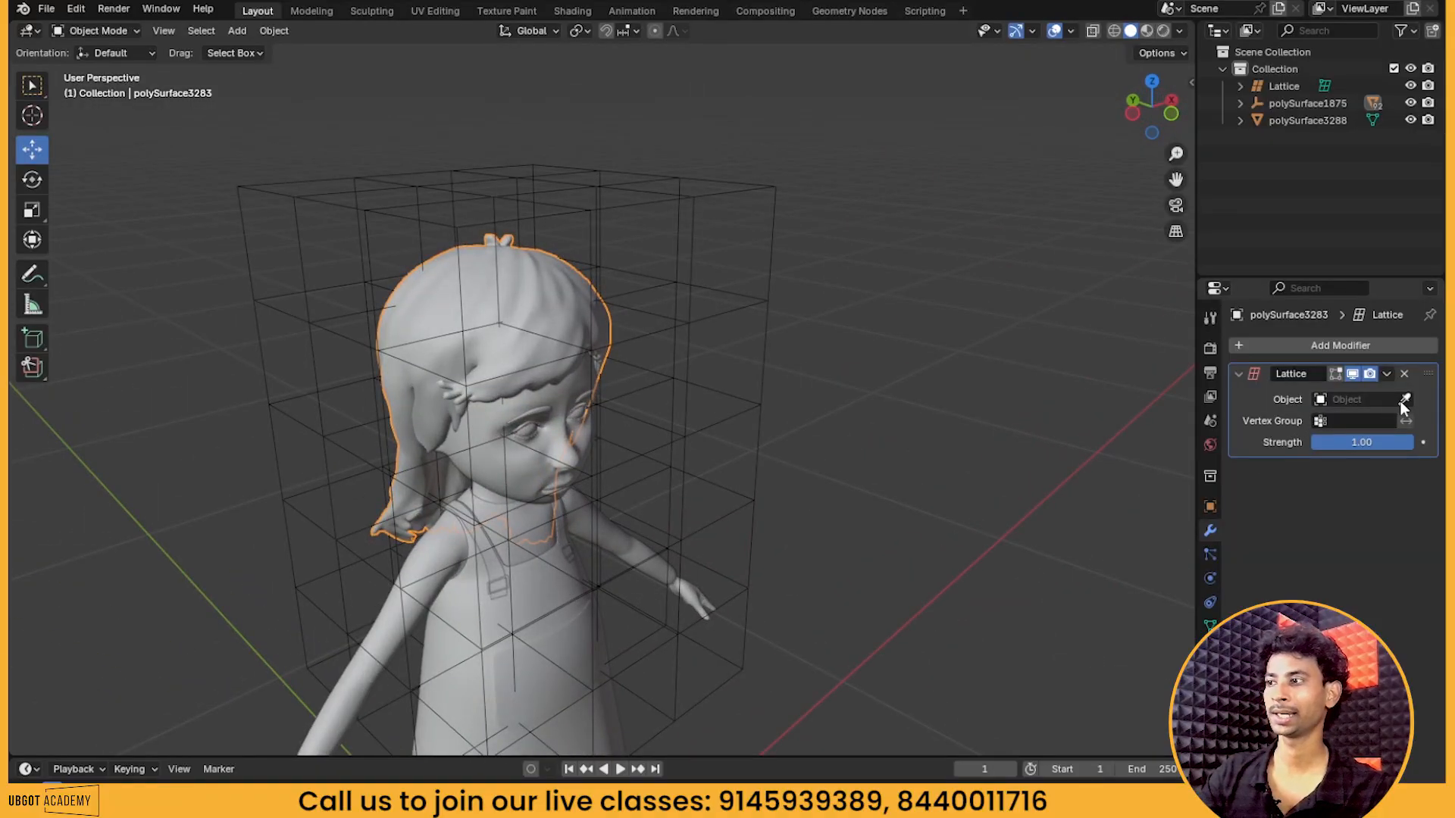
click(1352, 400)
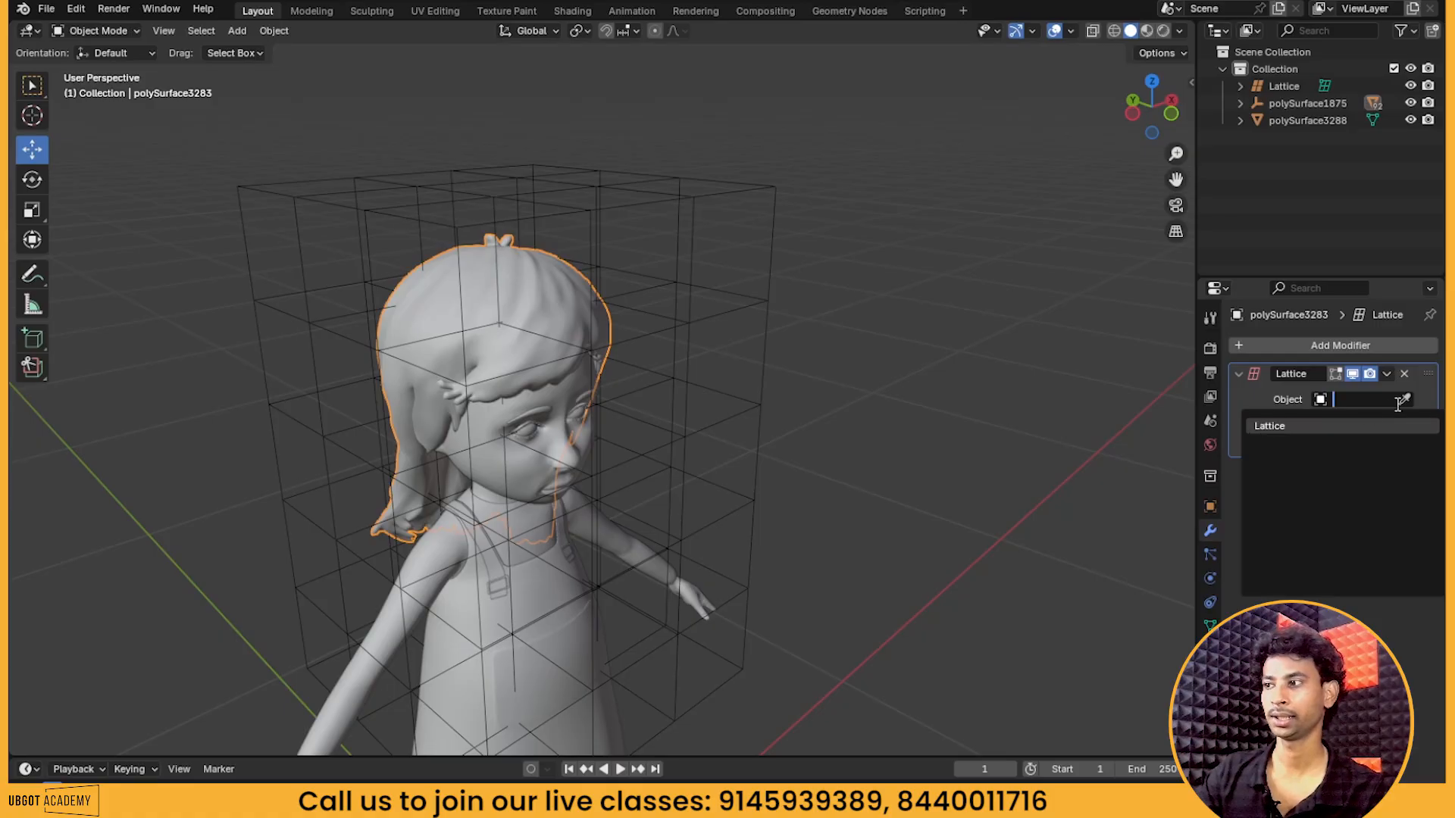
key(Return)
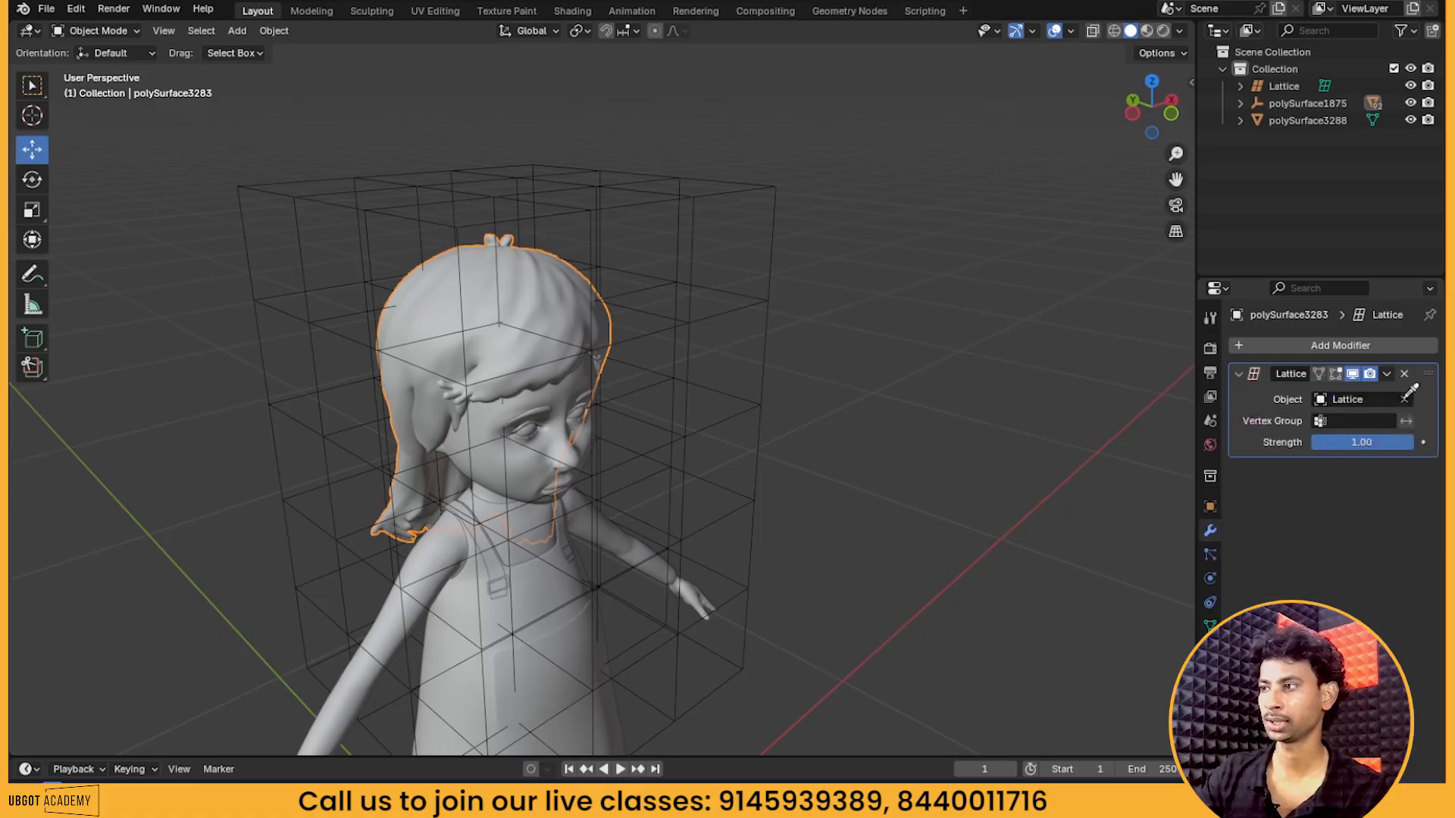
click(750, 197)
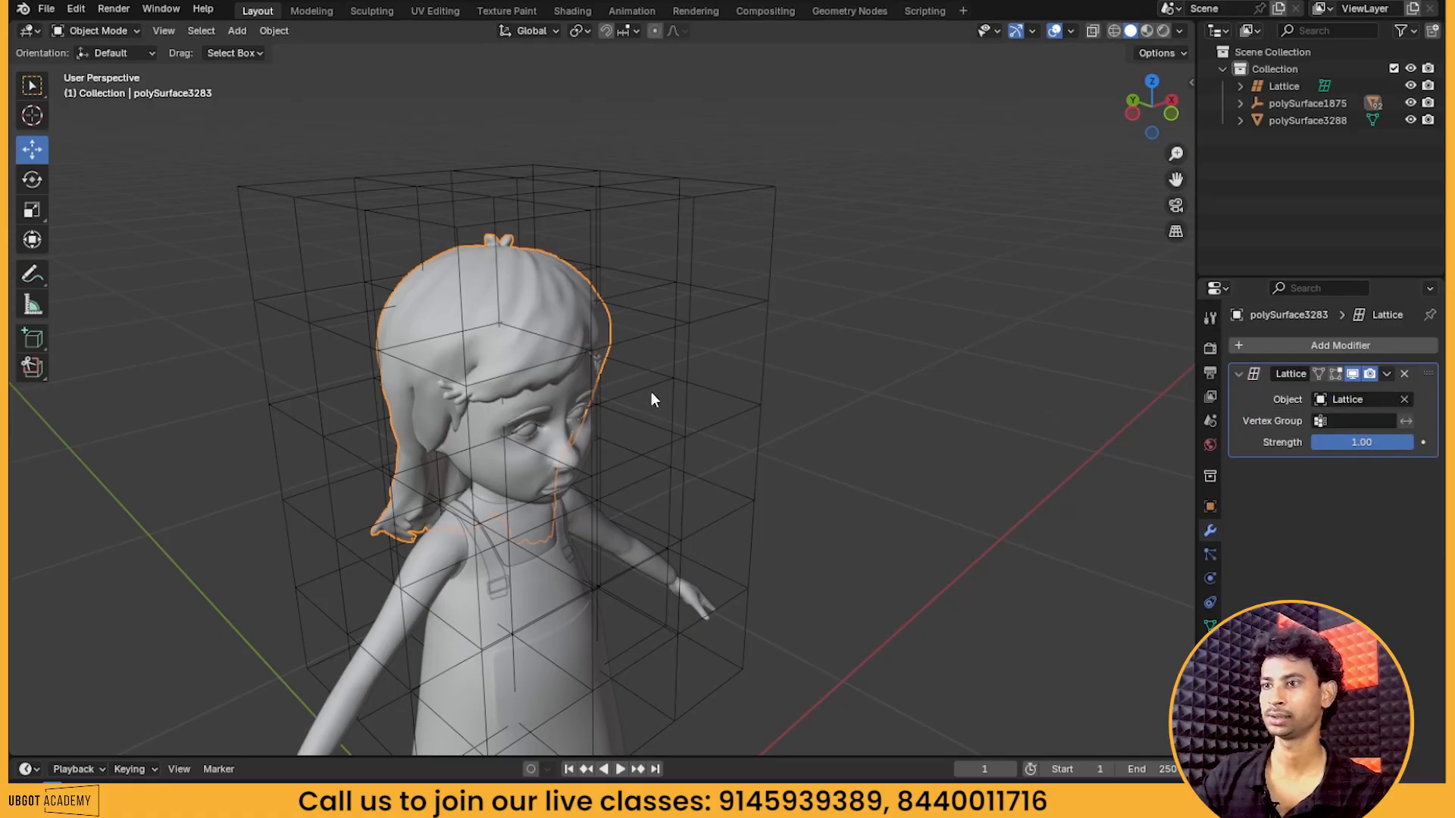
middle_drag(652, 393, 661, 241)
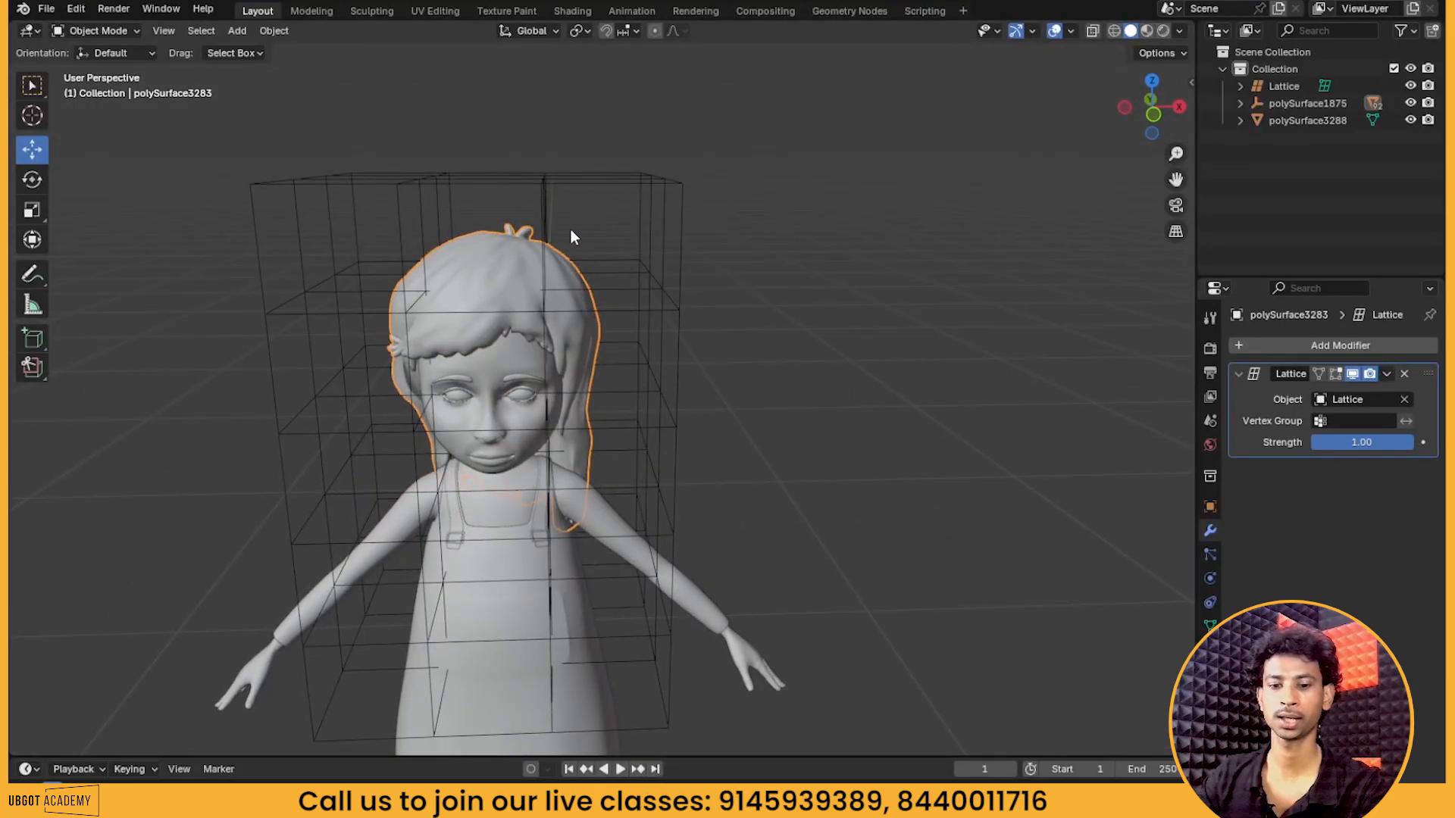
Make the lattice around the head the active object and enter Edit Mode on it
click(699, 226)
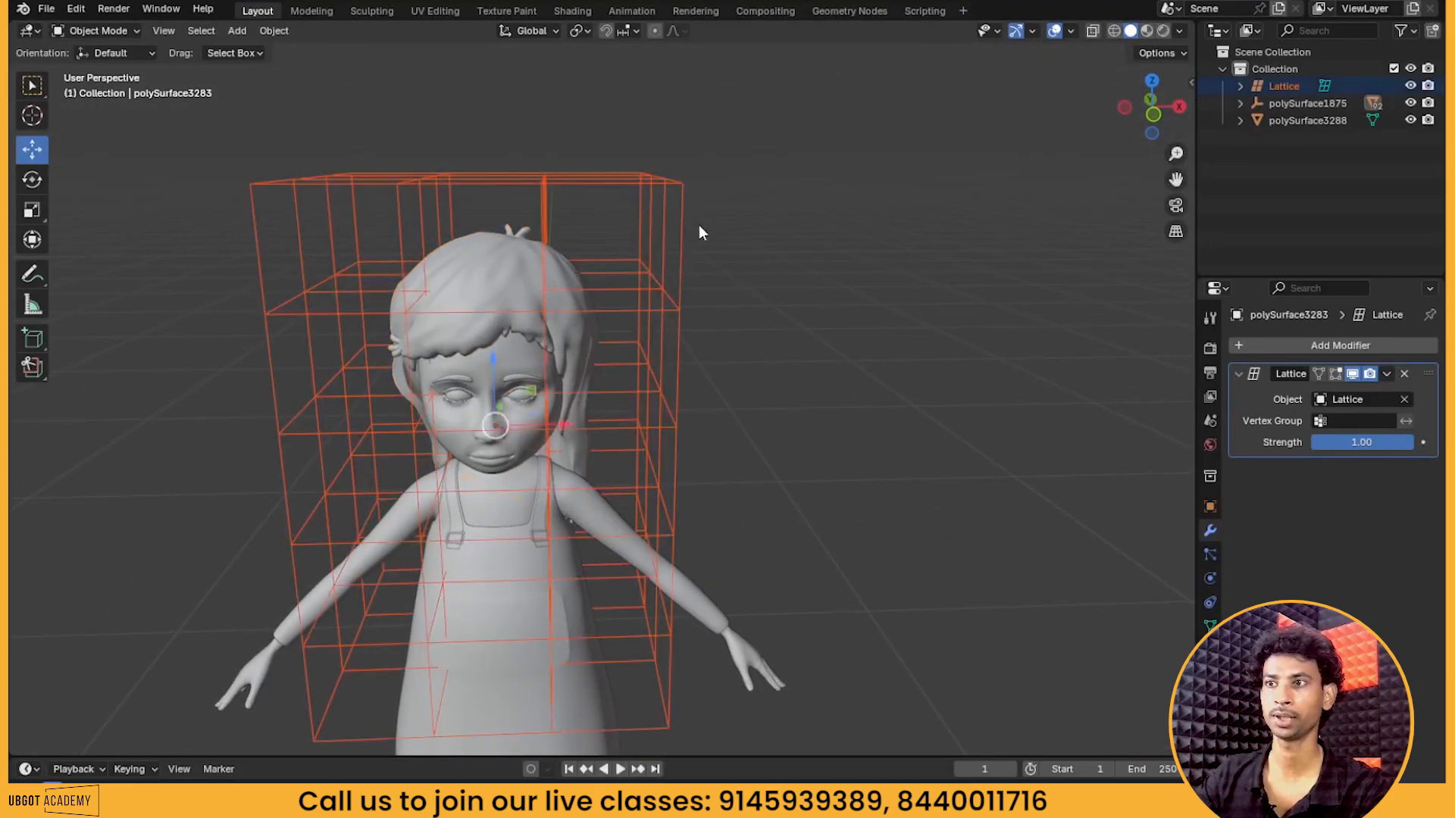
click(626, 183)
key(Tab)
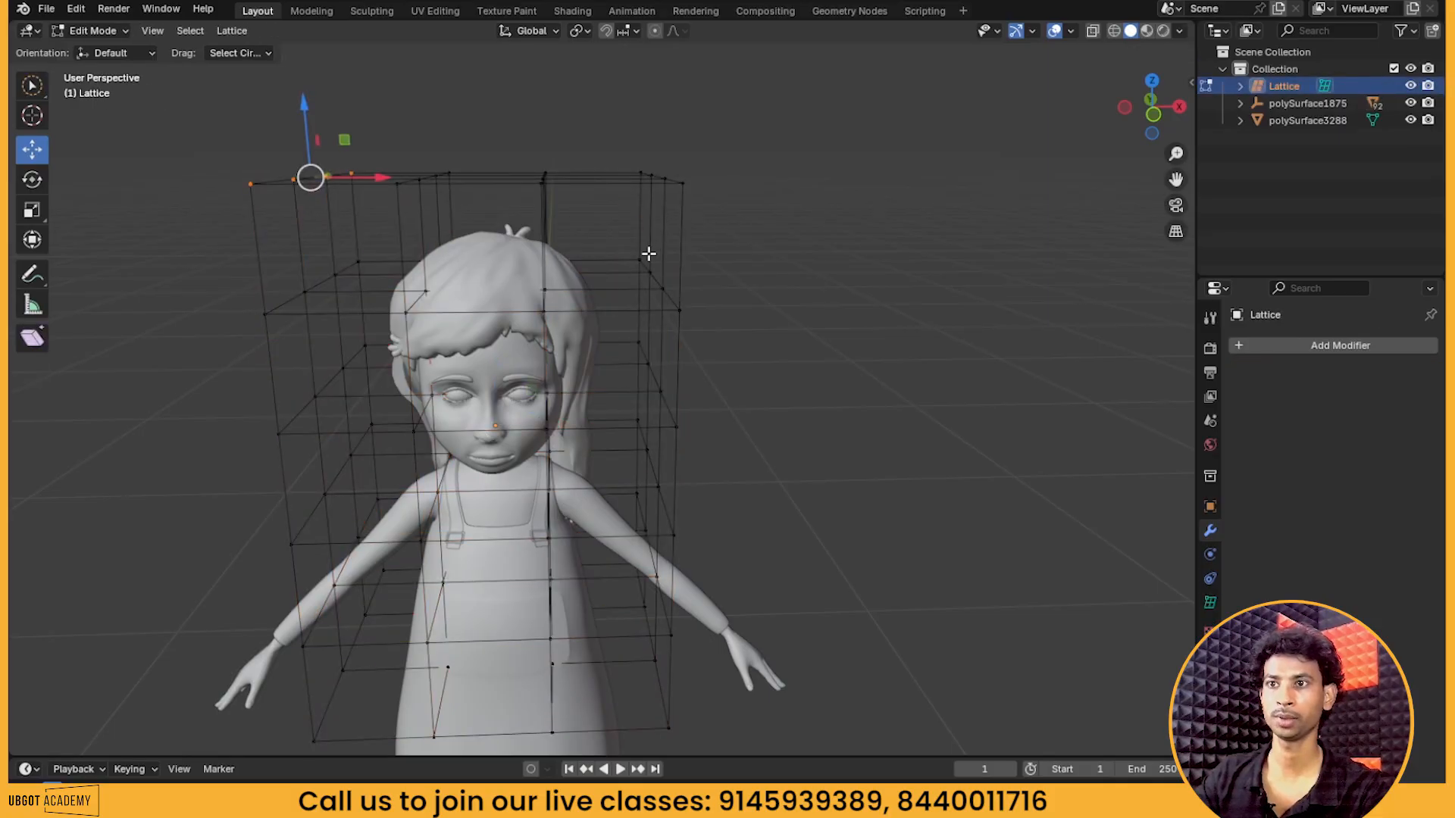
middle_drag(649, 253, 753, 258)
scroll(753, 259, down, 3)
middle_drag(421, 290, 445, 273)
Try to select the lattice's top layer of control points with circle selection
drag(252, 164, 749, 274)
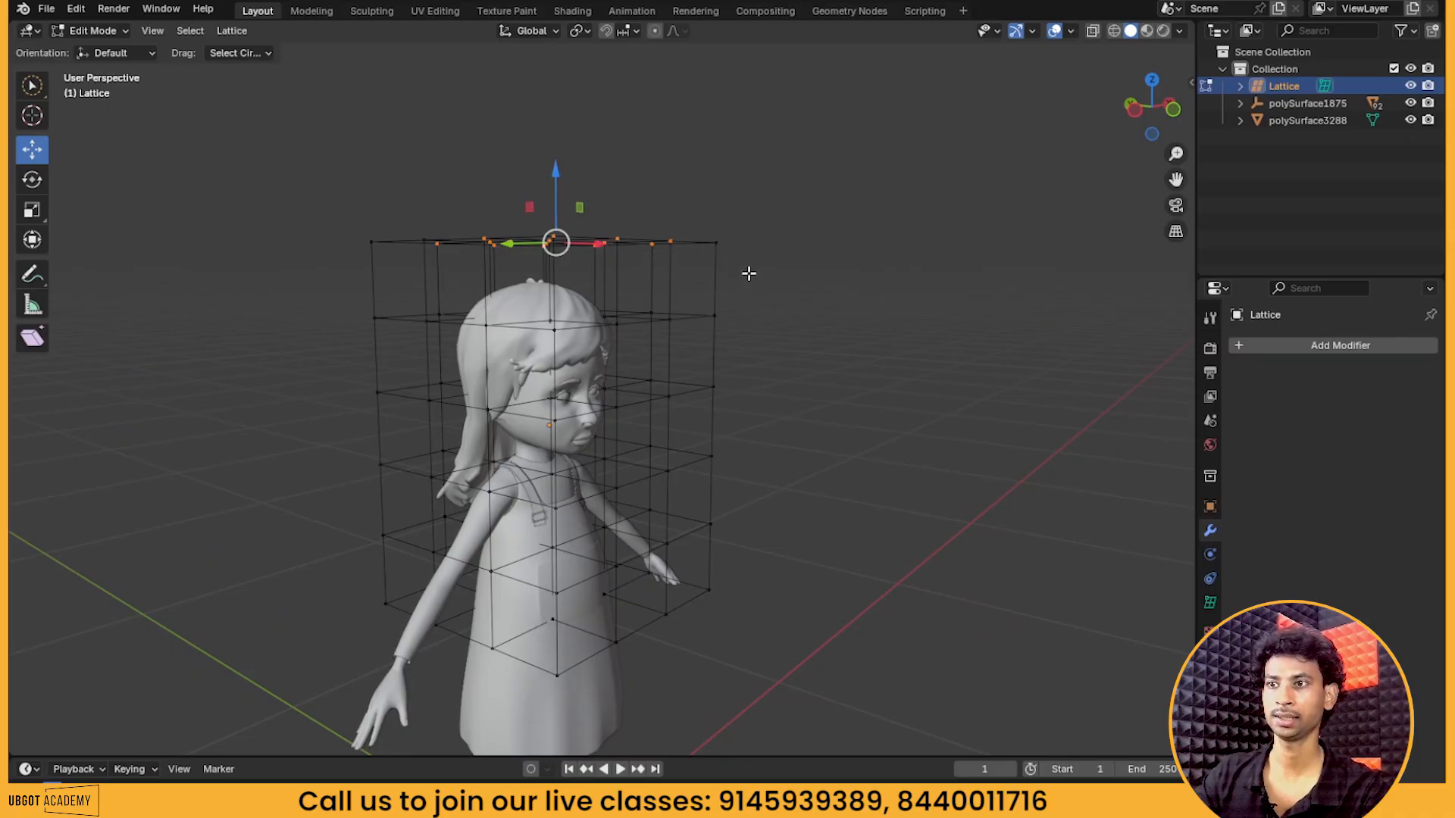
key(ctrl+z)
mouse_move(732, 185)
mouse_down()
mouse_move(345, 282)
mouse_move(367, 270)
mouse_up()
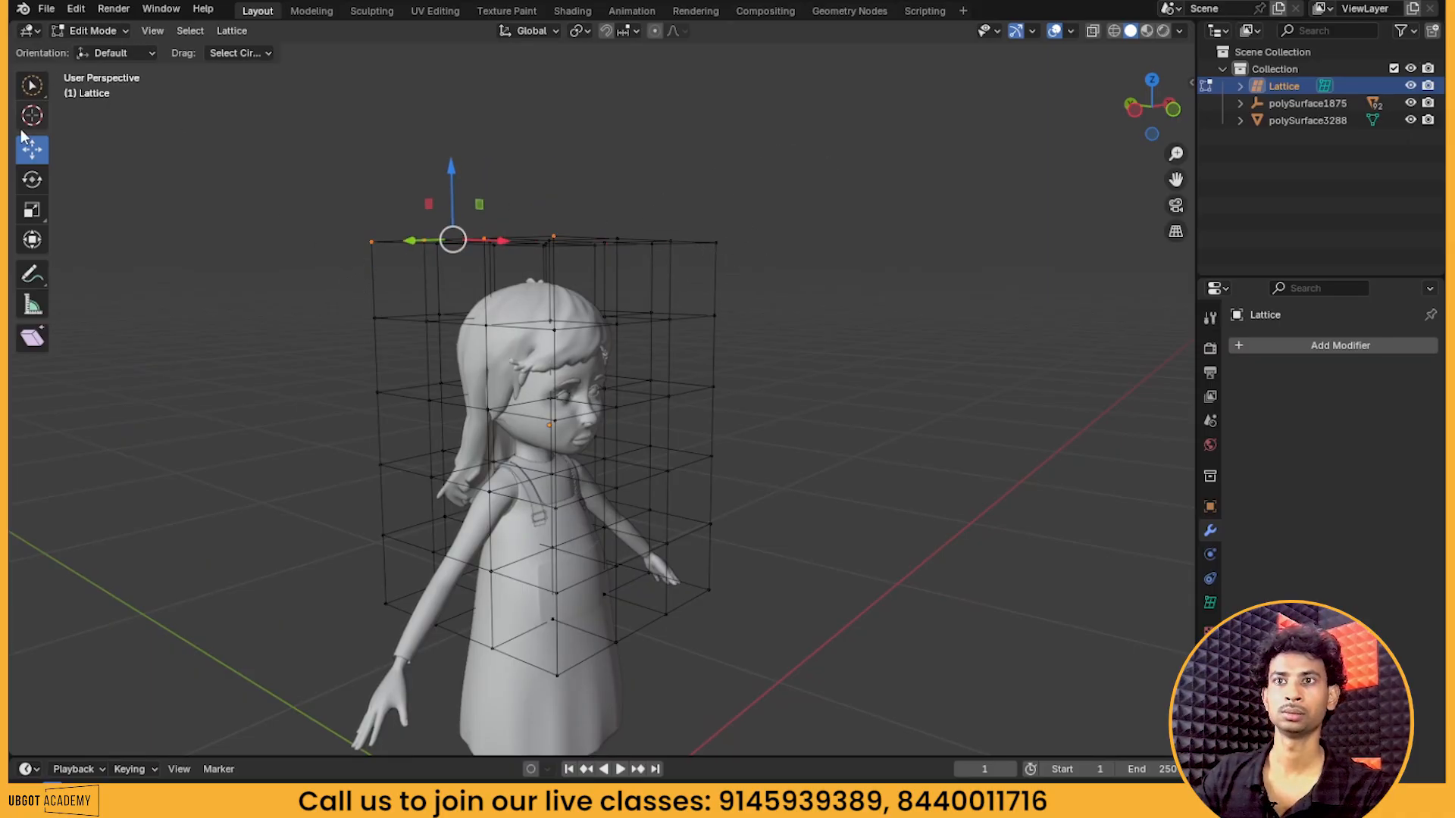
Switch to the Select Box tool and select all control points in the lattice's top layer
click(31, 86)
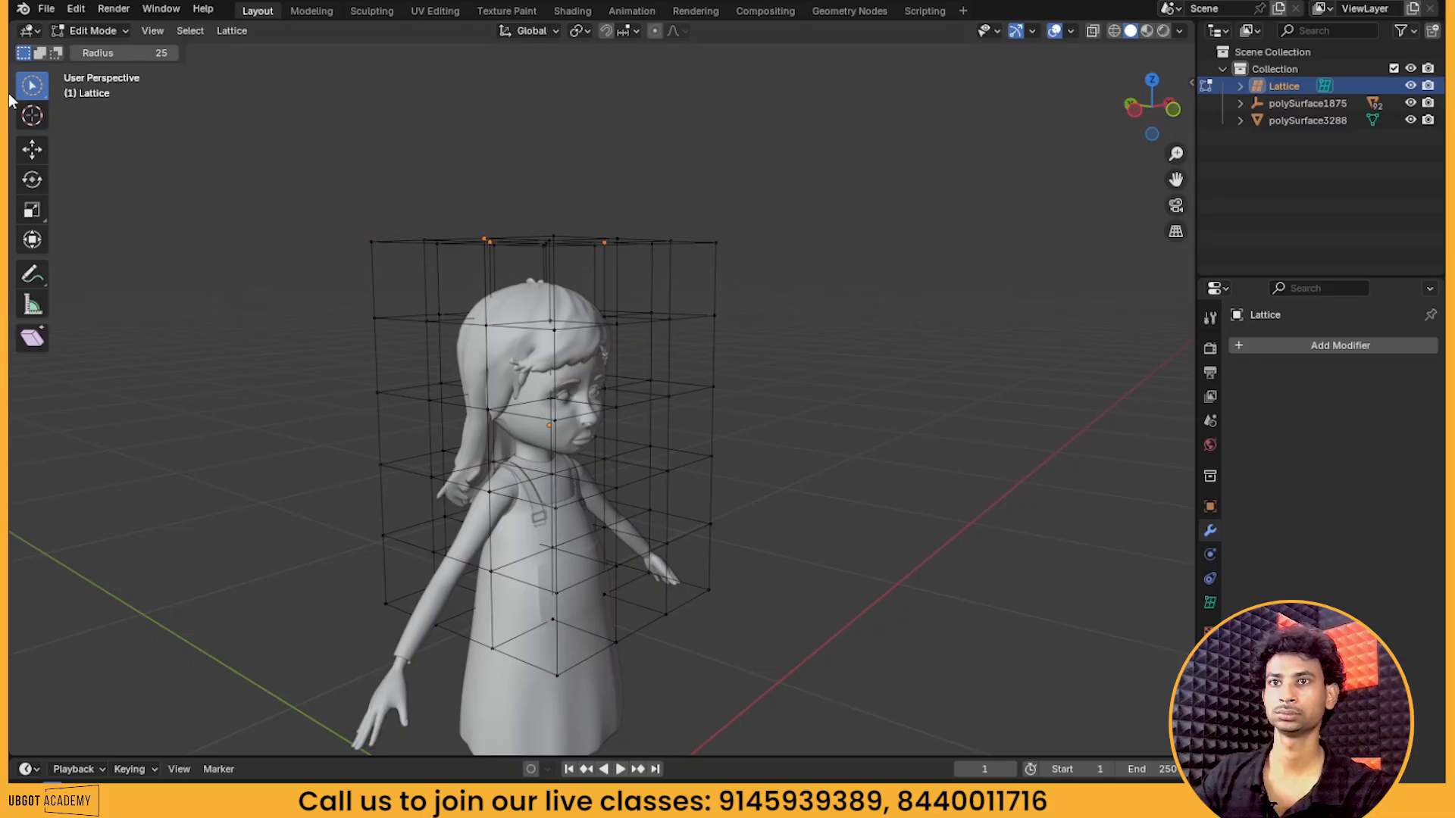
right_click(32, 87)
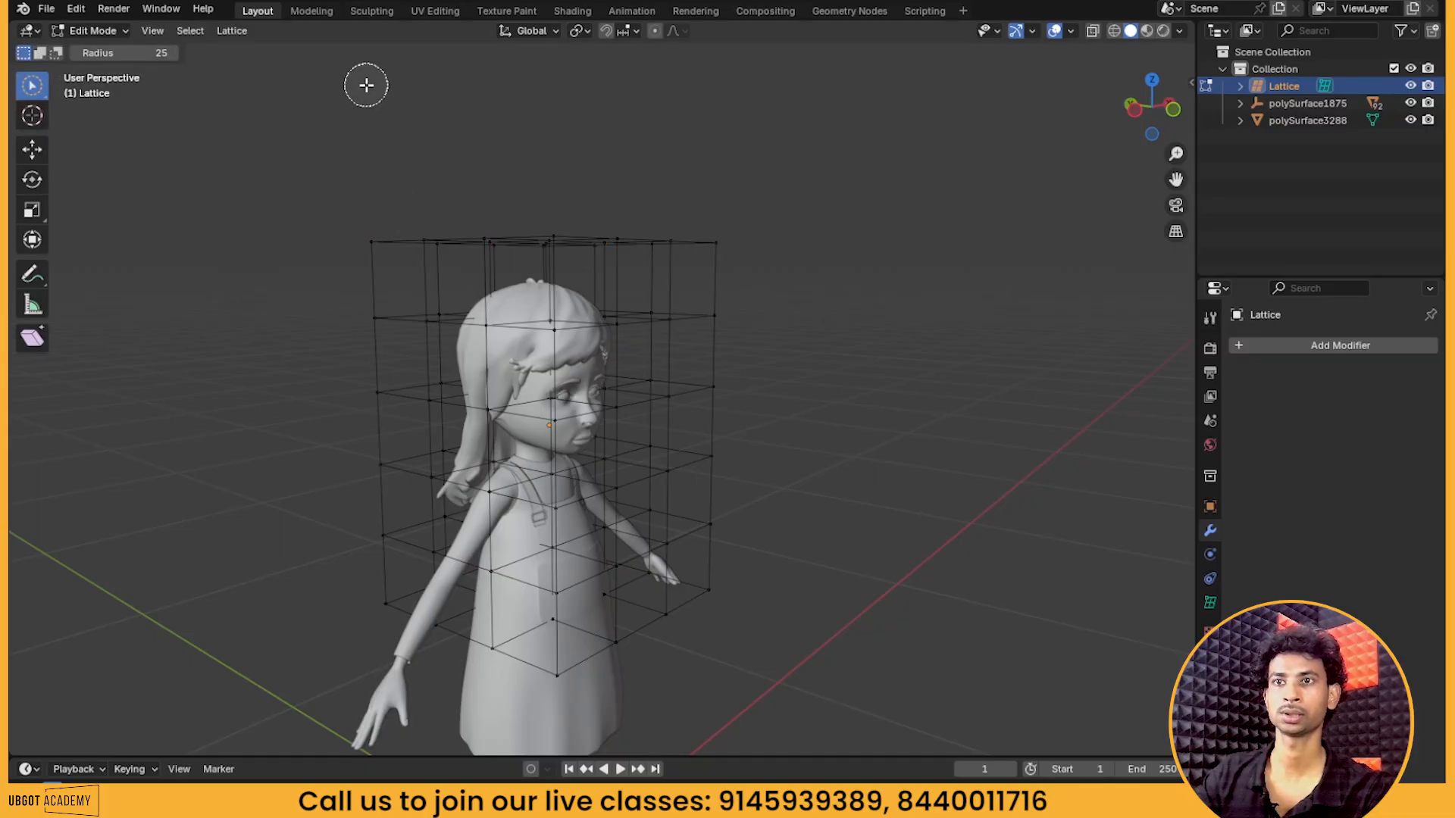
click(40, 89)
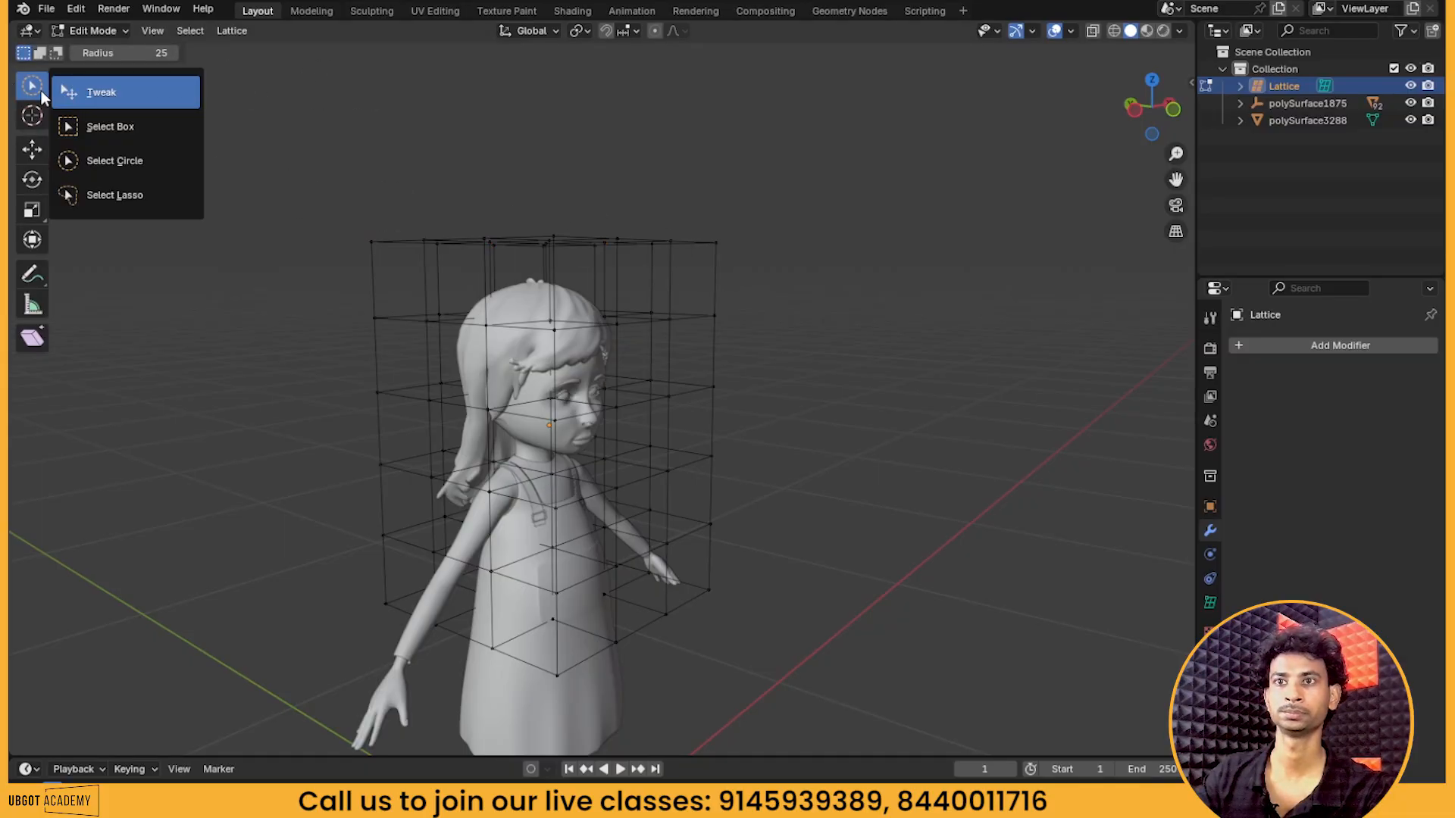
click(98, 130)
drag(203, 157, 762, 300)
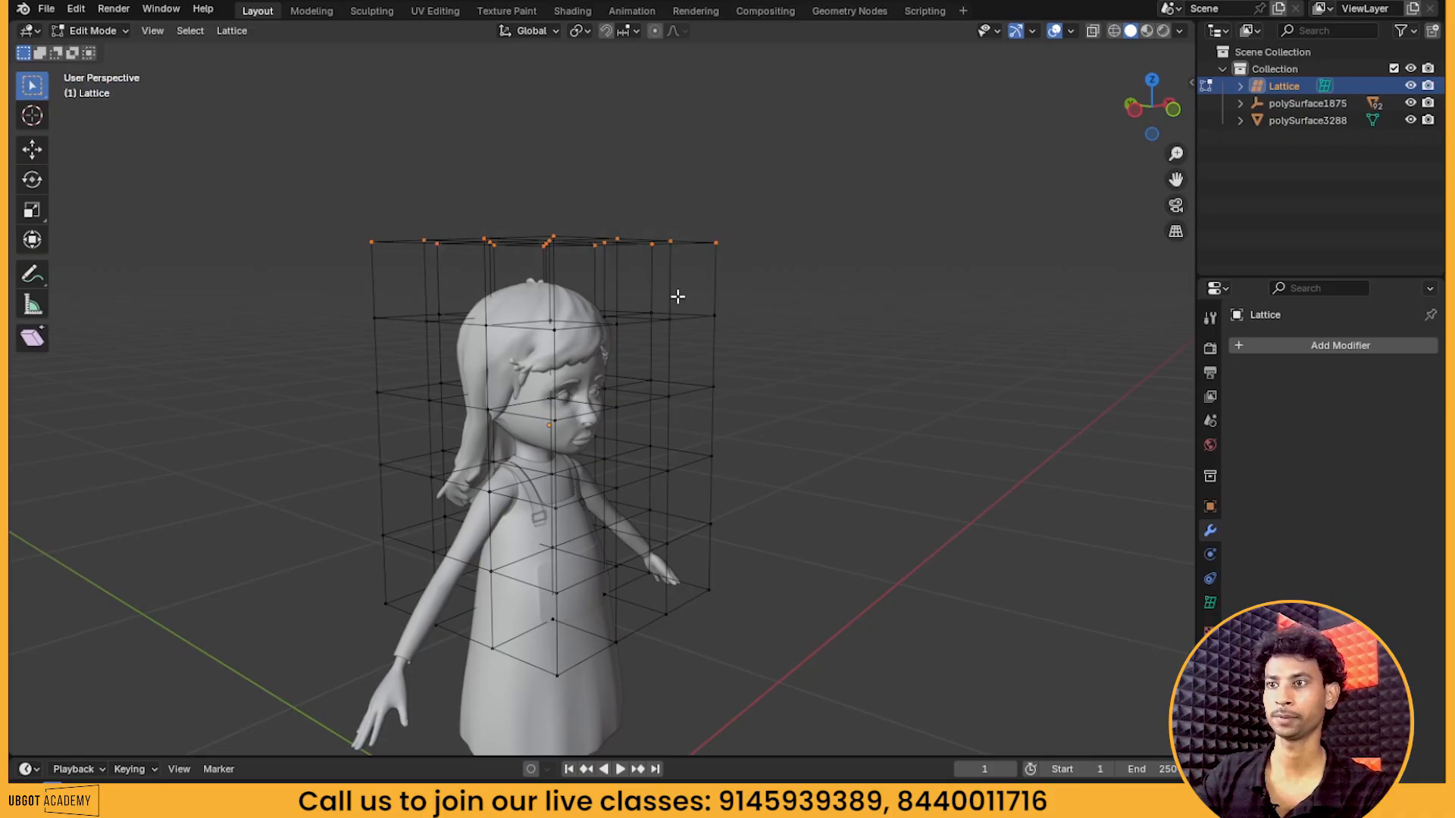
Try shifting the lattice's top layer of control points backward along the Y axis, and undo the move
middle_drag(756, 324, 769, 335)
click(29, 149)
middle_drag(684, 271, 707, 322)
drag(498, 289, 424, 294)
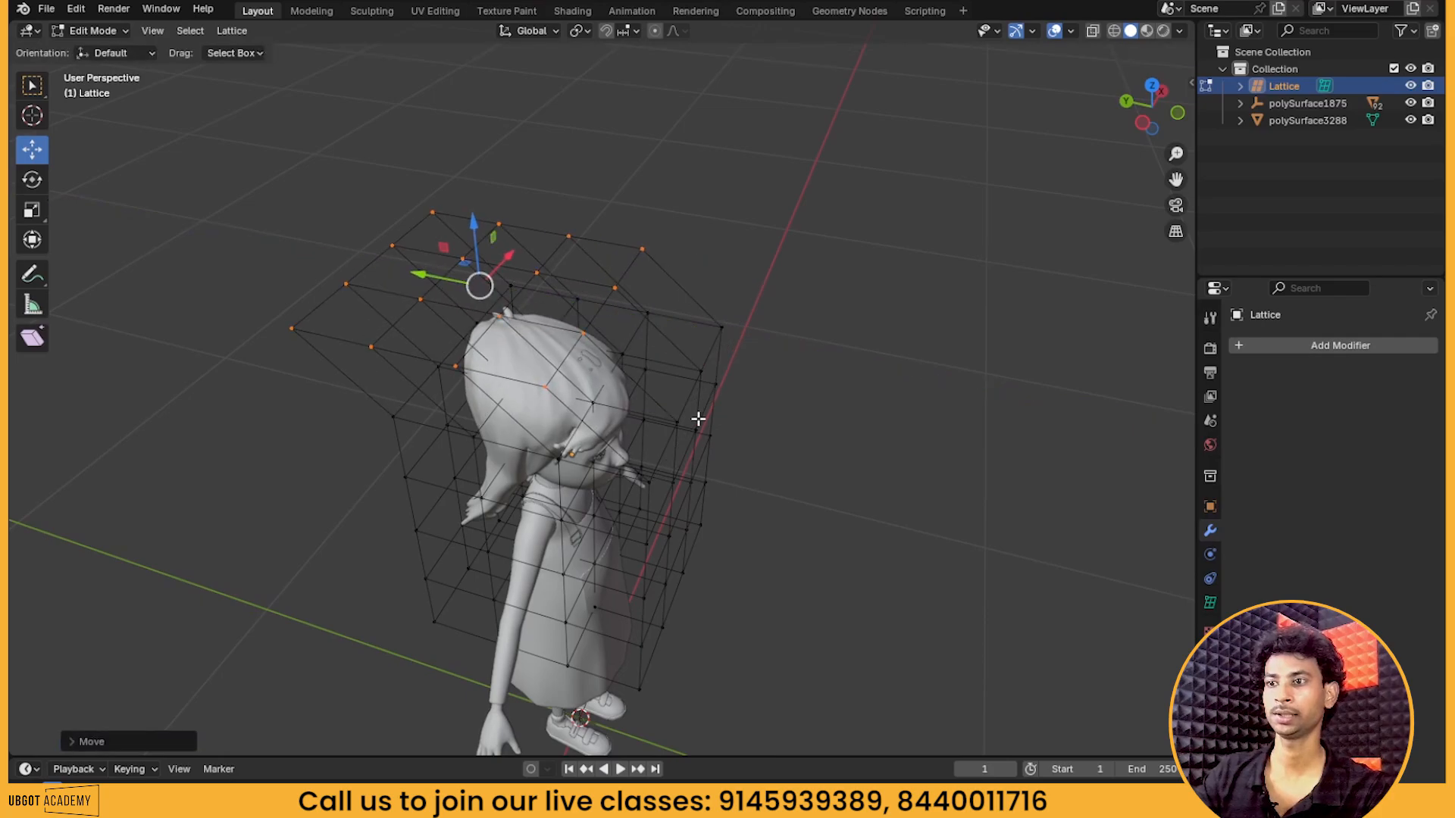
middle_drag(530, 325, 401, 204)
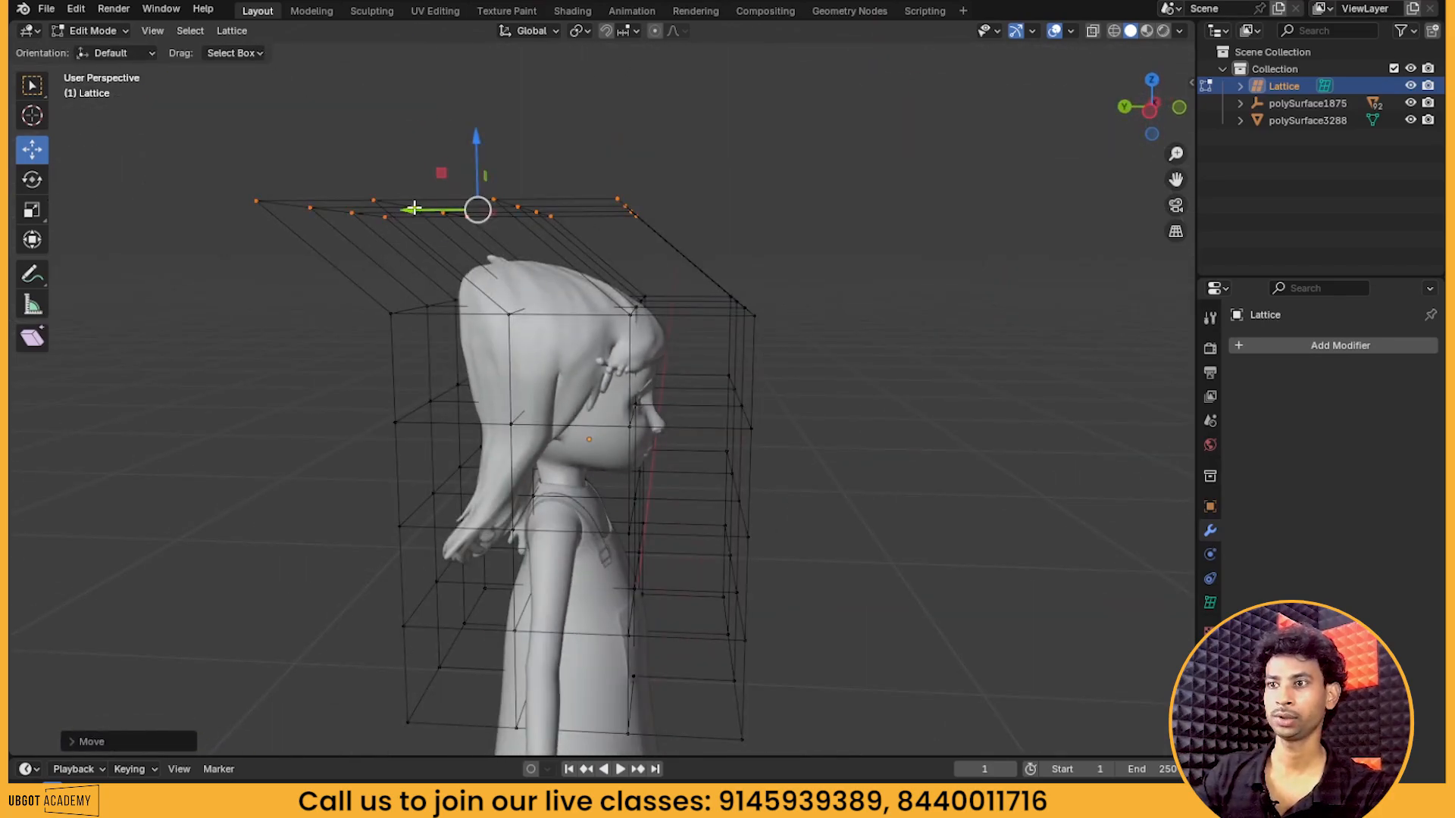
drag(414, 208, 417, 299)
key(ctrl+z)
middle_drag(787, 341, 751, 475)
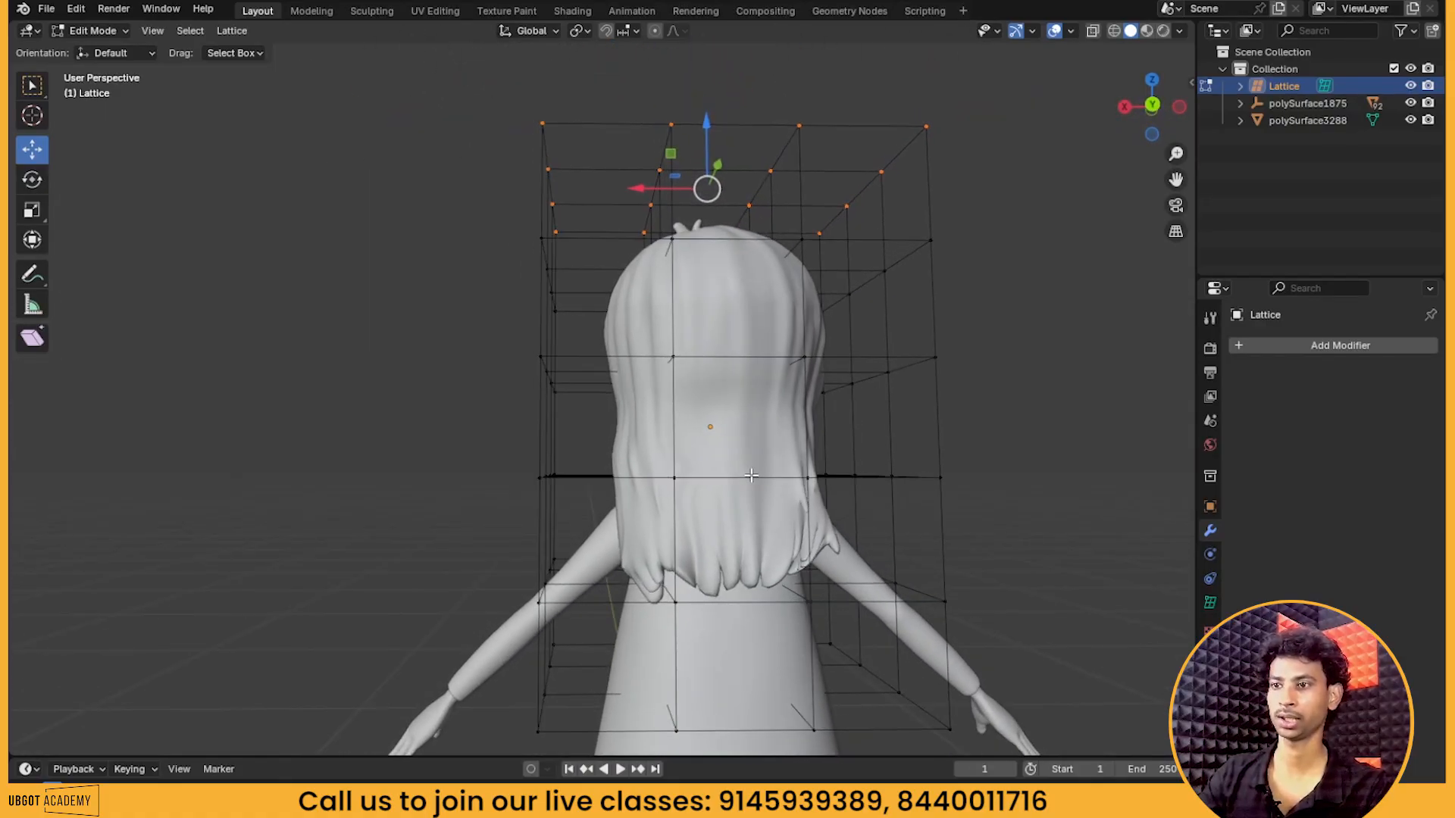
Pull the row of lattice points at neck height on the girl's left side backward along the Y axis
middle_drag(571, 519, 751, 576)
key(g)
key(y)
click(652, 502)
scroll(669, 403, up, 4)
scroll(669, 403, up, 2)
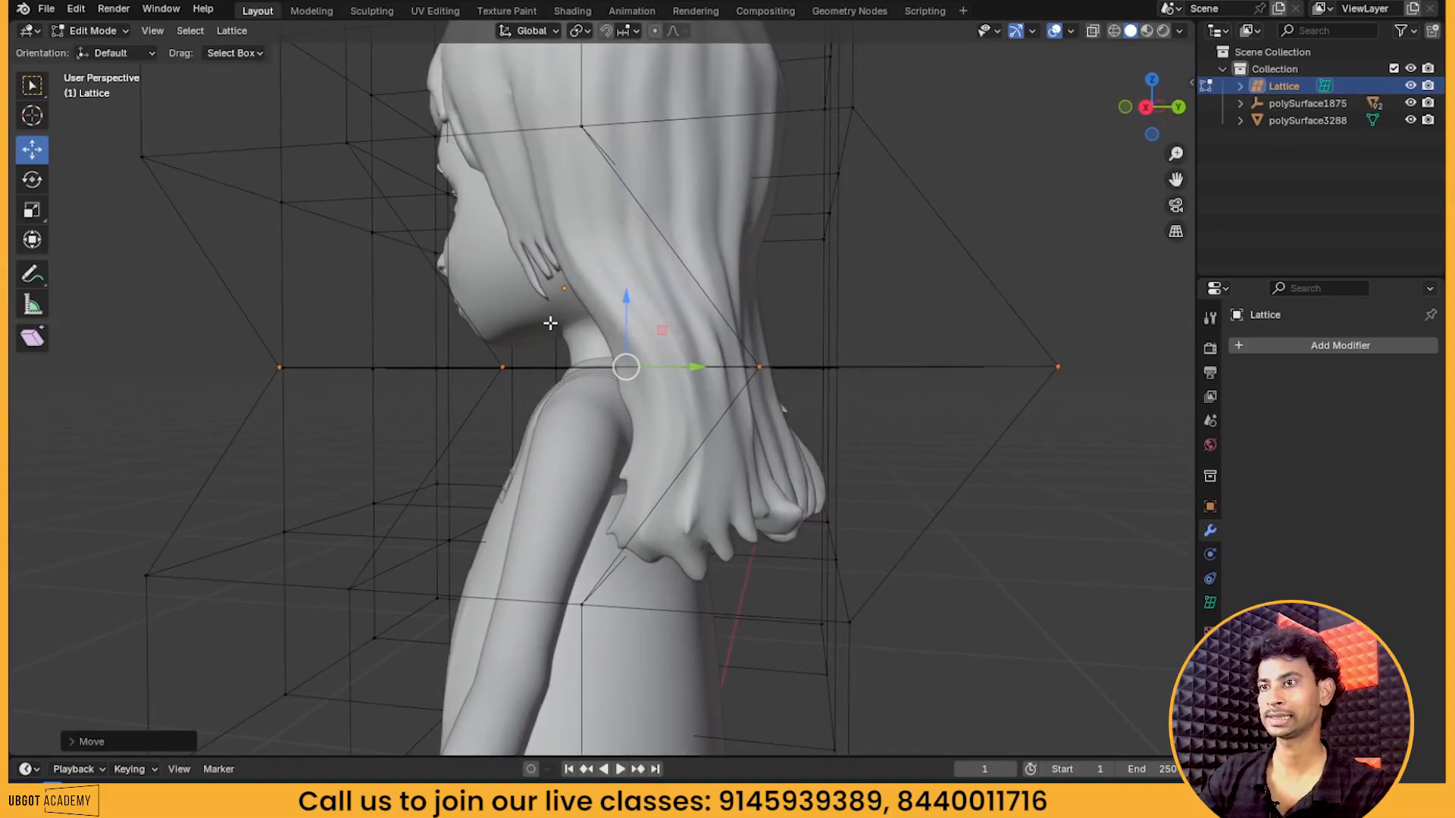
mouse_move(716, 435)
middle_down()
mouse_move(649, 406)
mouse_move(887, 426)
mouse_move(739, 433)
middle_up()
drag(719, 422, 739, 422)
mouse_move(783, 498)
middle_down()
mouse_move(790, 448)
mouse_move(781, 491)
middle_up()
middle_drag(200, 525, 505, 557)
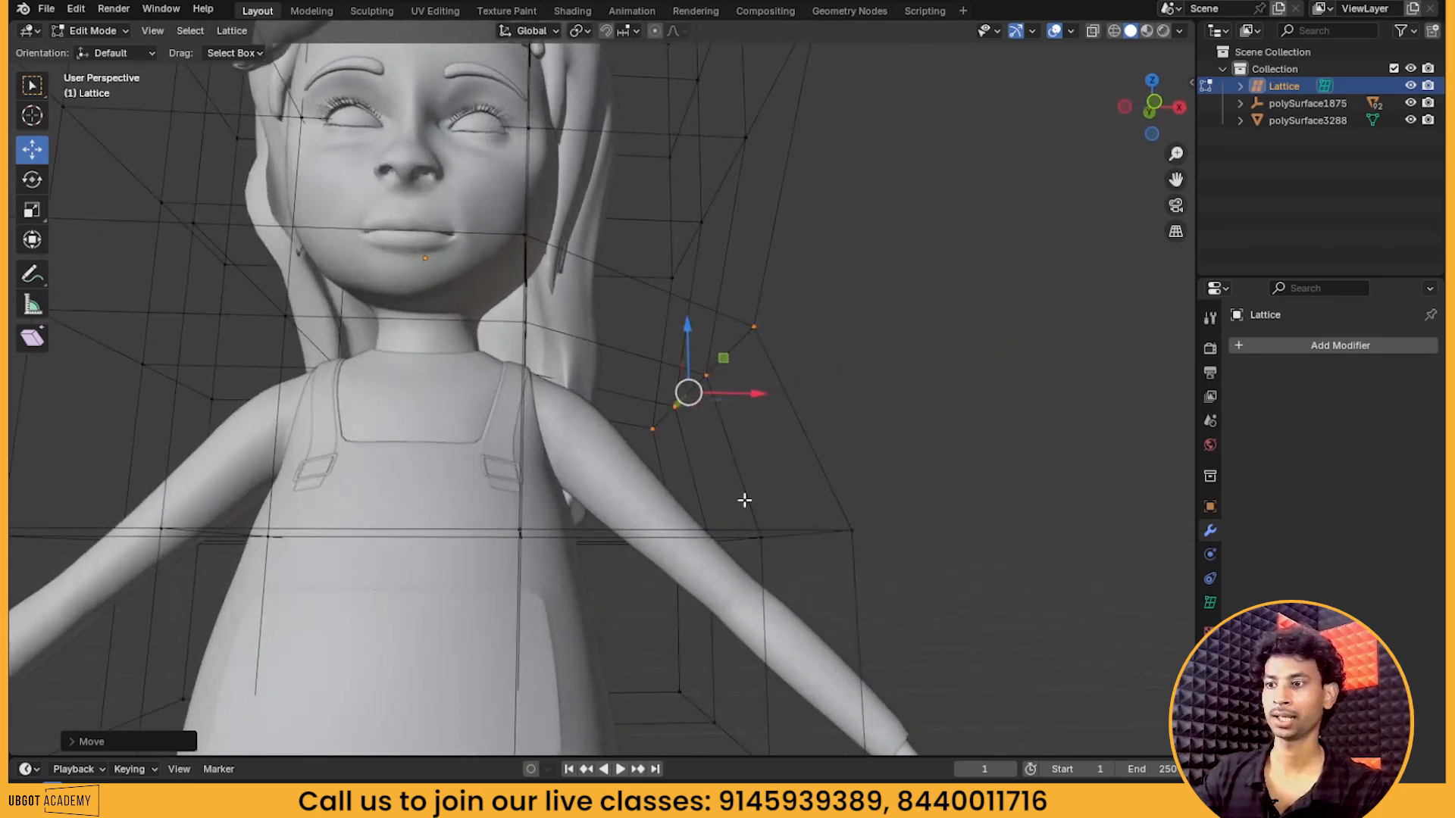
Select the next lower row of lattice points on the same side and pull it backward along Y
drag(889, 474, 574, 614)
middle_drag(774, 578, 591, 585)
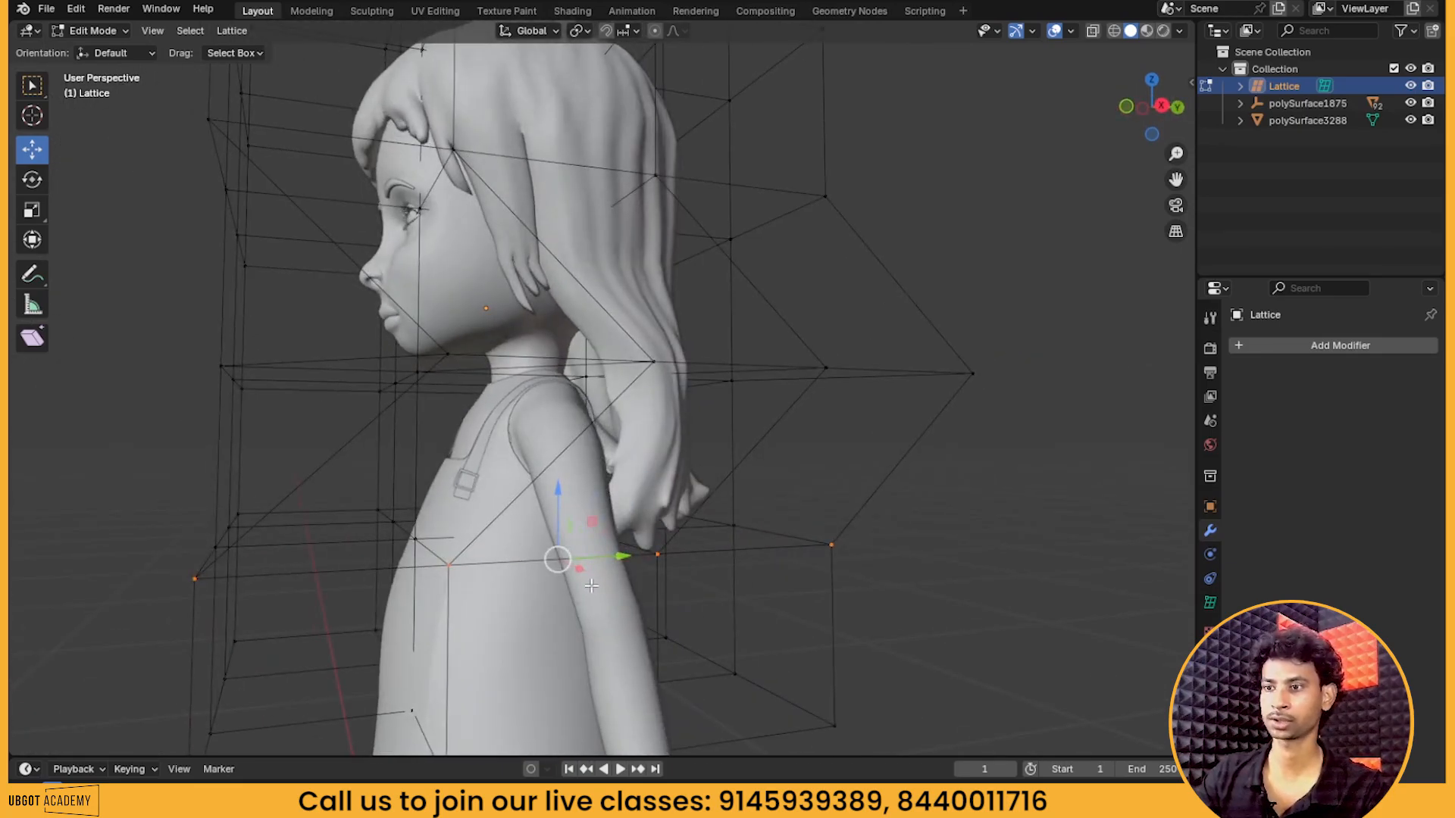
middle_drag(623, 463, 615, 473)
scroll(620, 473, up, 1)
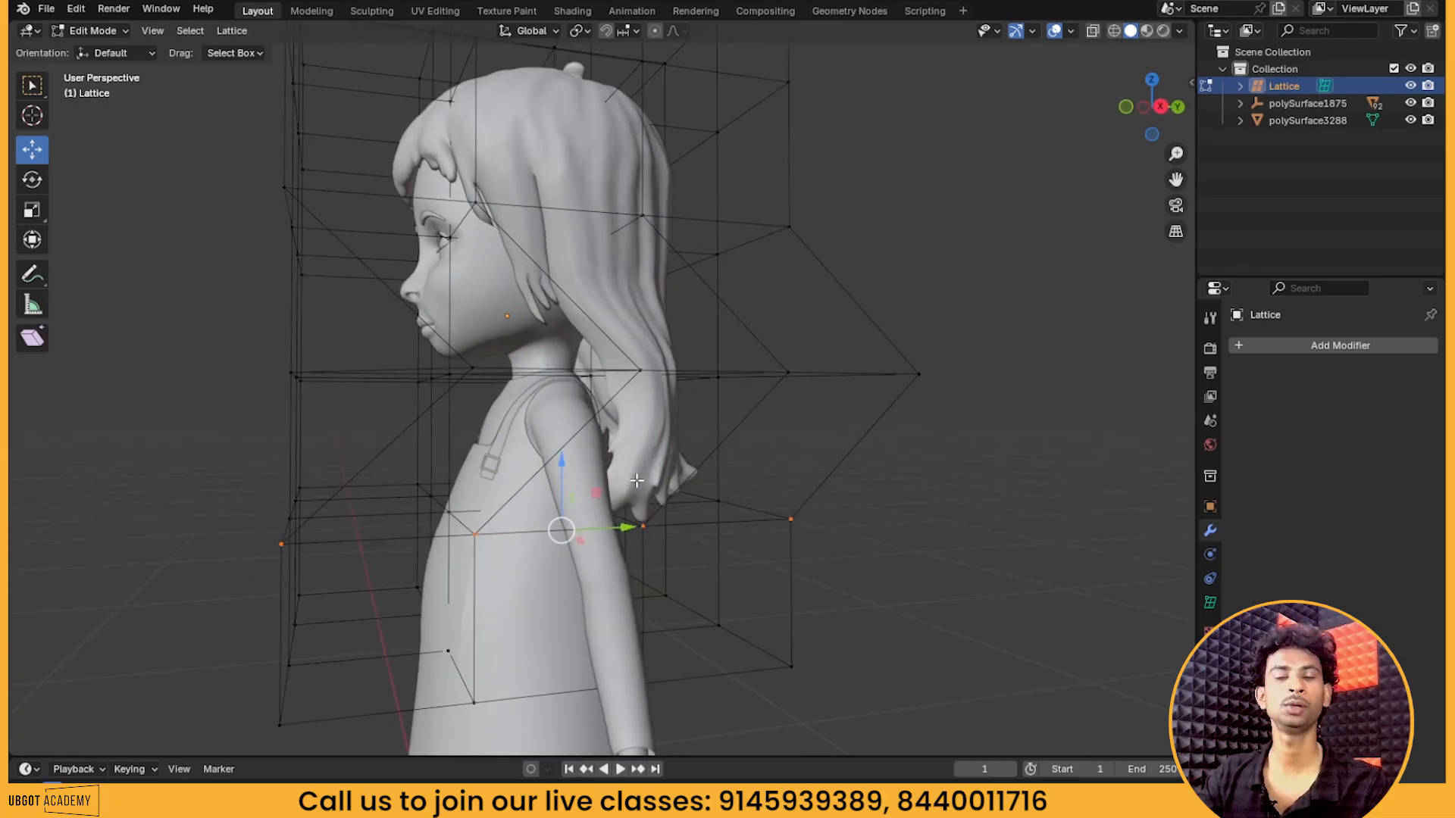
drag(629, 526, 893, 536)
middle_drag(893, 535, 665, 536)
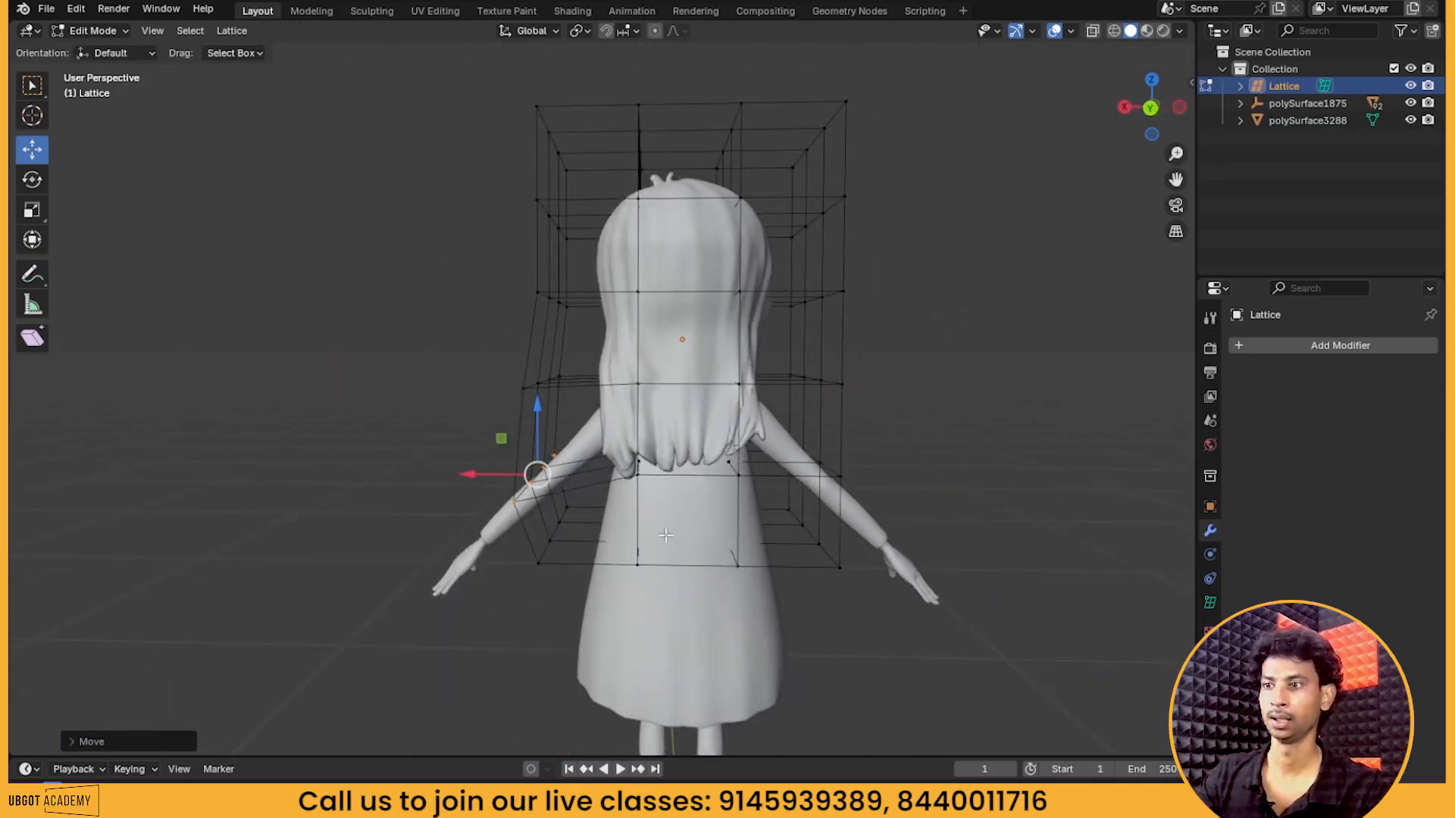
Select the single lattice point behind the lower hair on the girl's left and pull it far backward along Y
drag(896, 418, 758, 494)
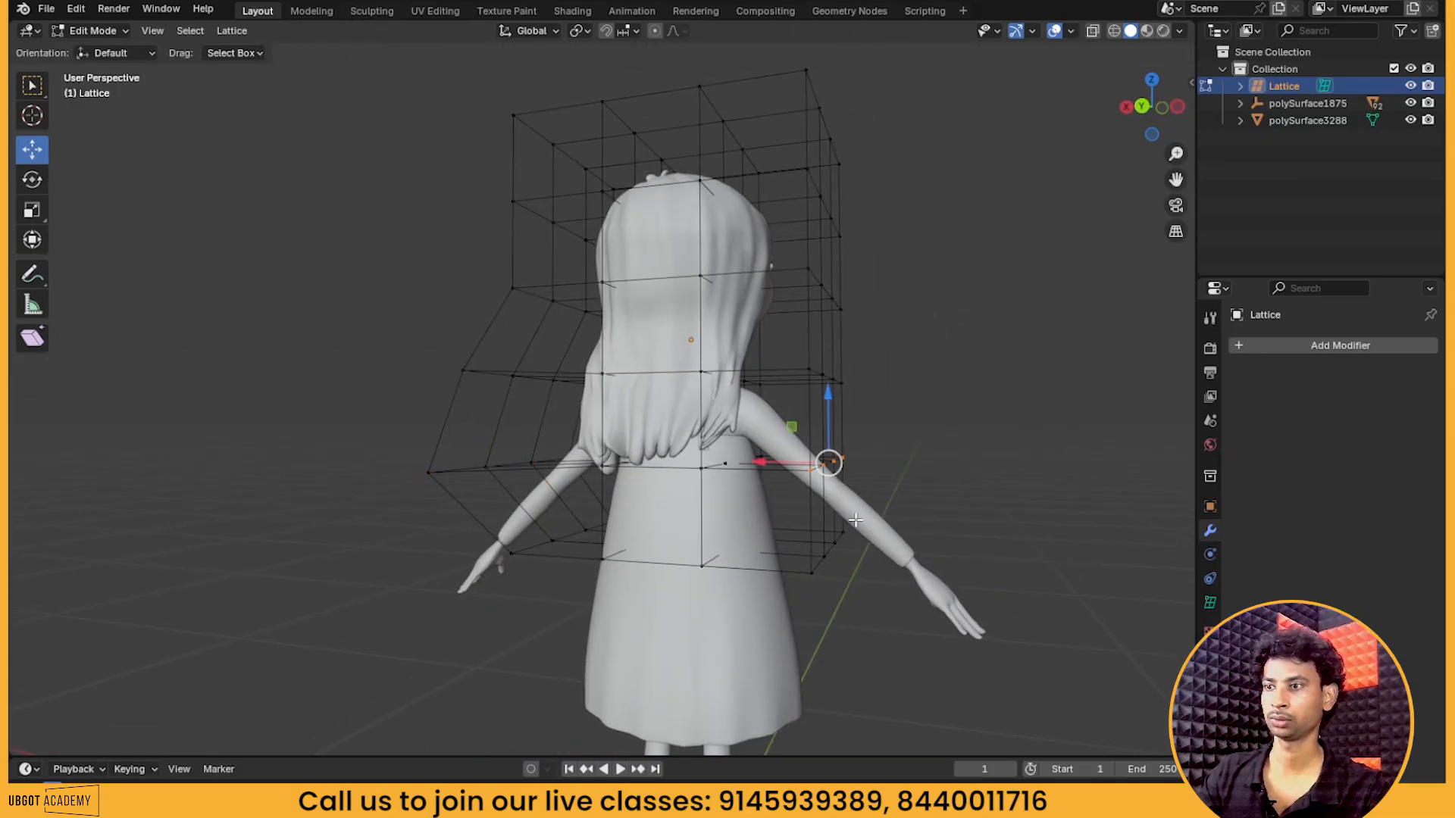
middle_drag(758, 494, 728, 535)
drag(661, 512, 708, 497)
middle_drag(709, 497, 644, 543)
click(614, 396)
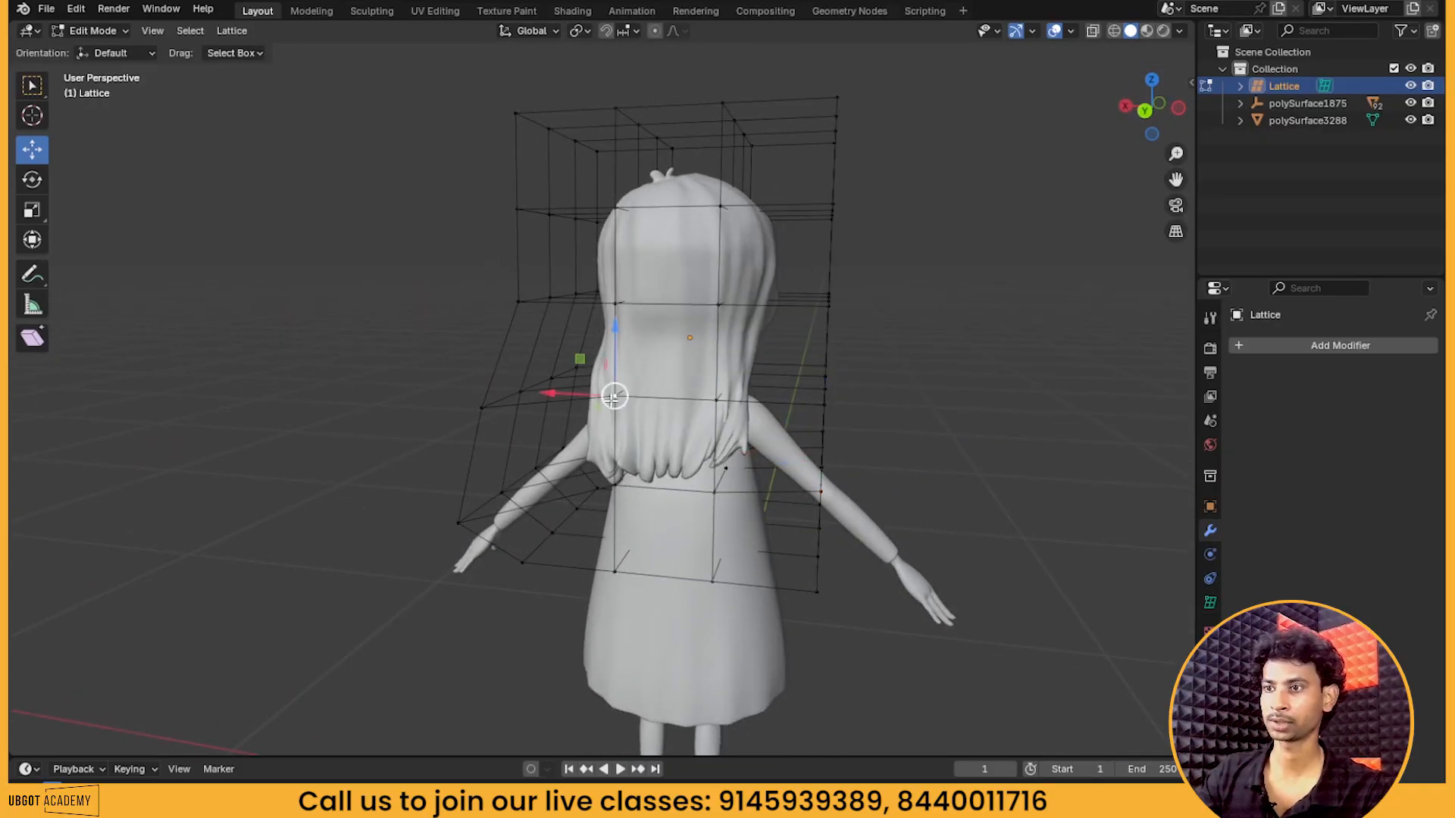
scroll(606, 412, up, 5)
click(635, 483)
click(636, 404)
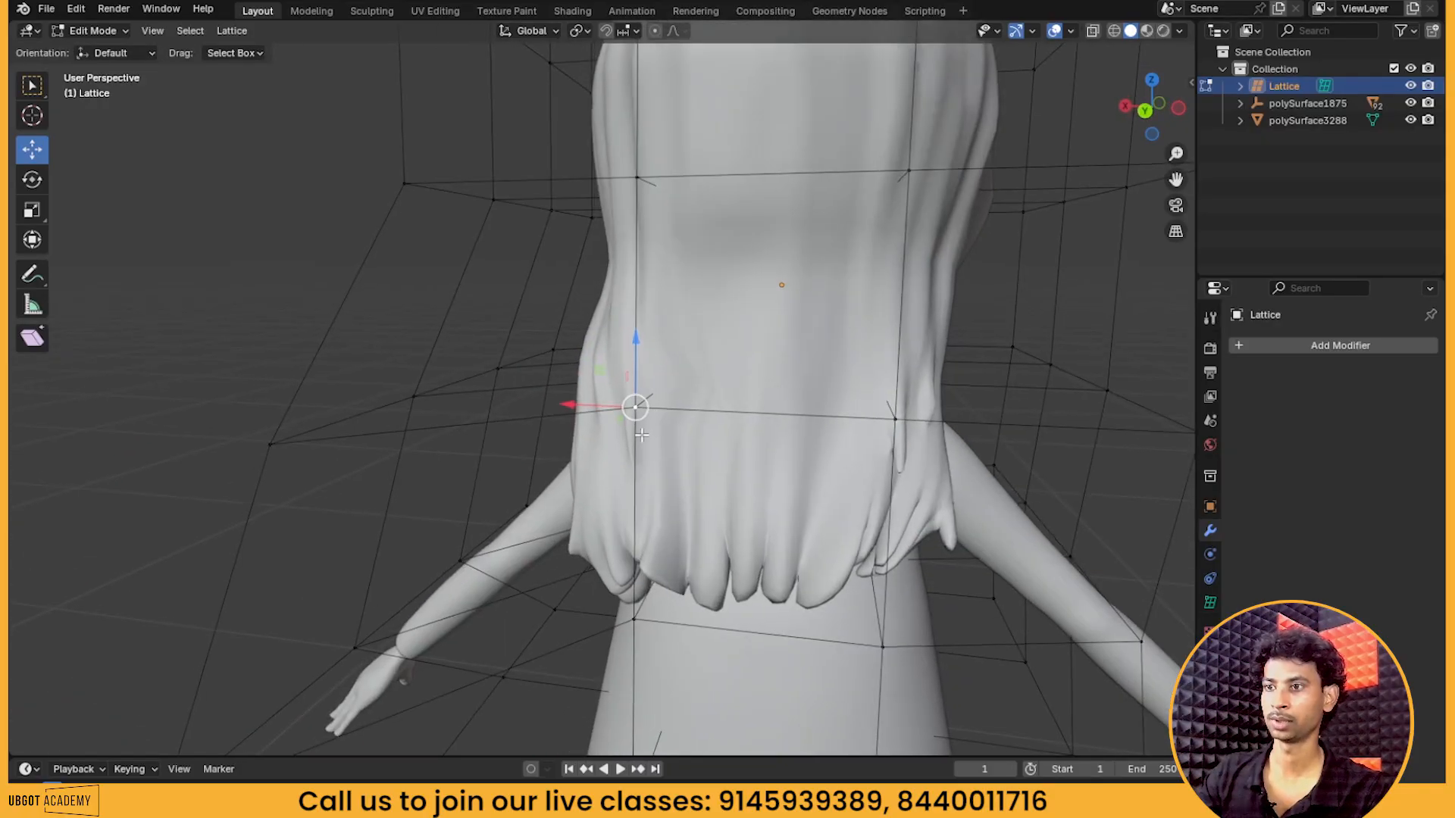
middle_drag(636, 405, 759, 430)
drag(831, 445, 1057, 521)
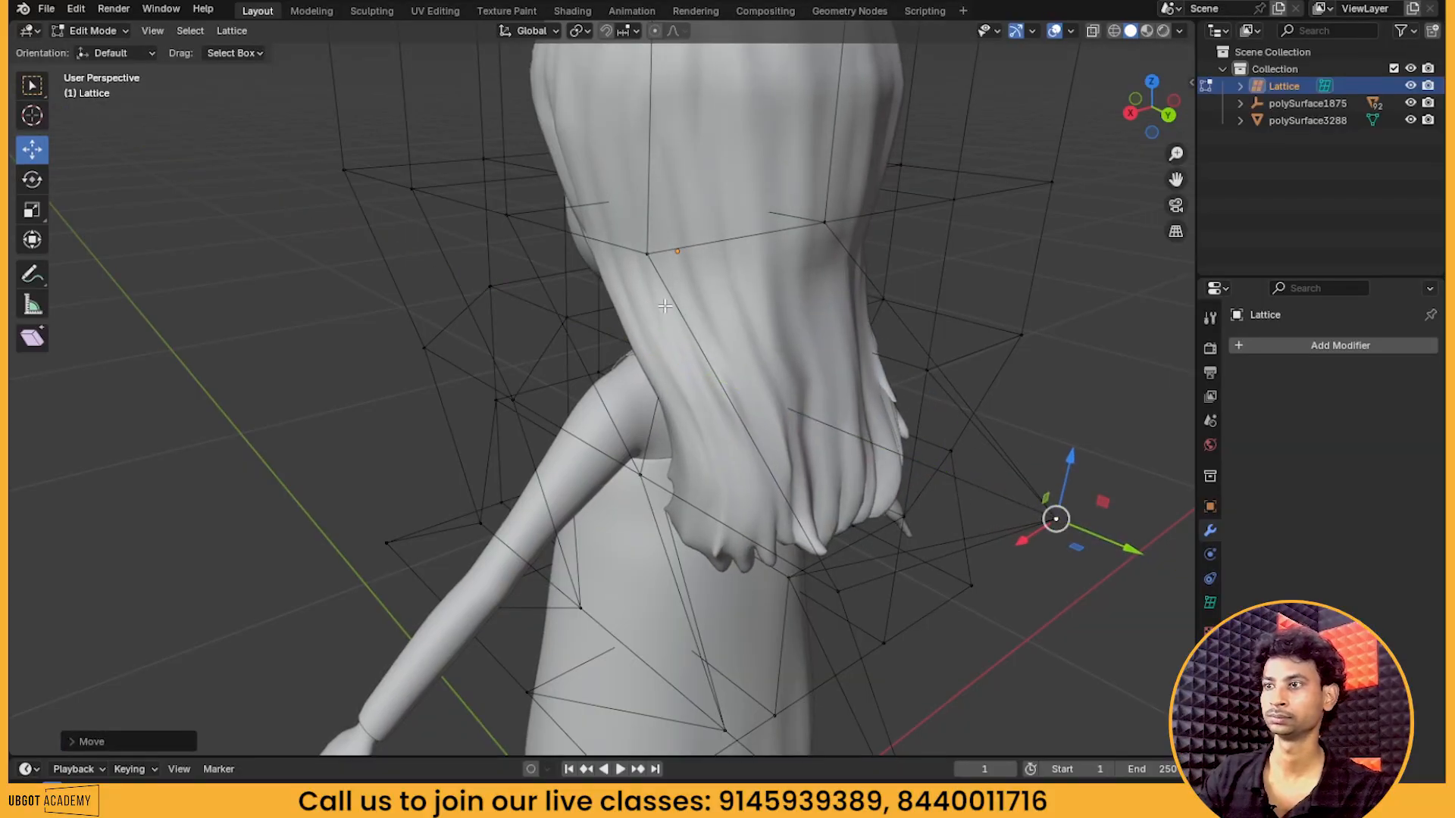
Select a lattice point behind the head, one level higher, and pull it backward along Y
scroll(748, 251, down, 5)
click(715, 309)
middle_drag(716, 309, 820, 340)
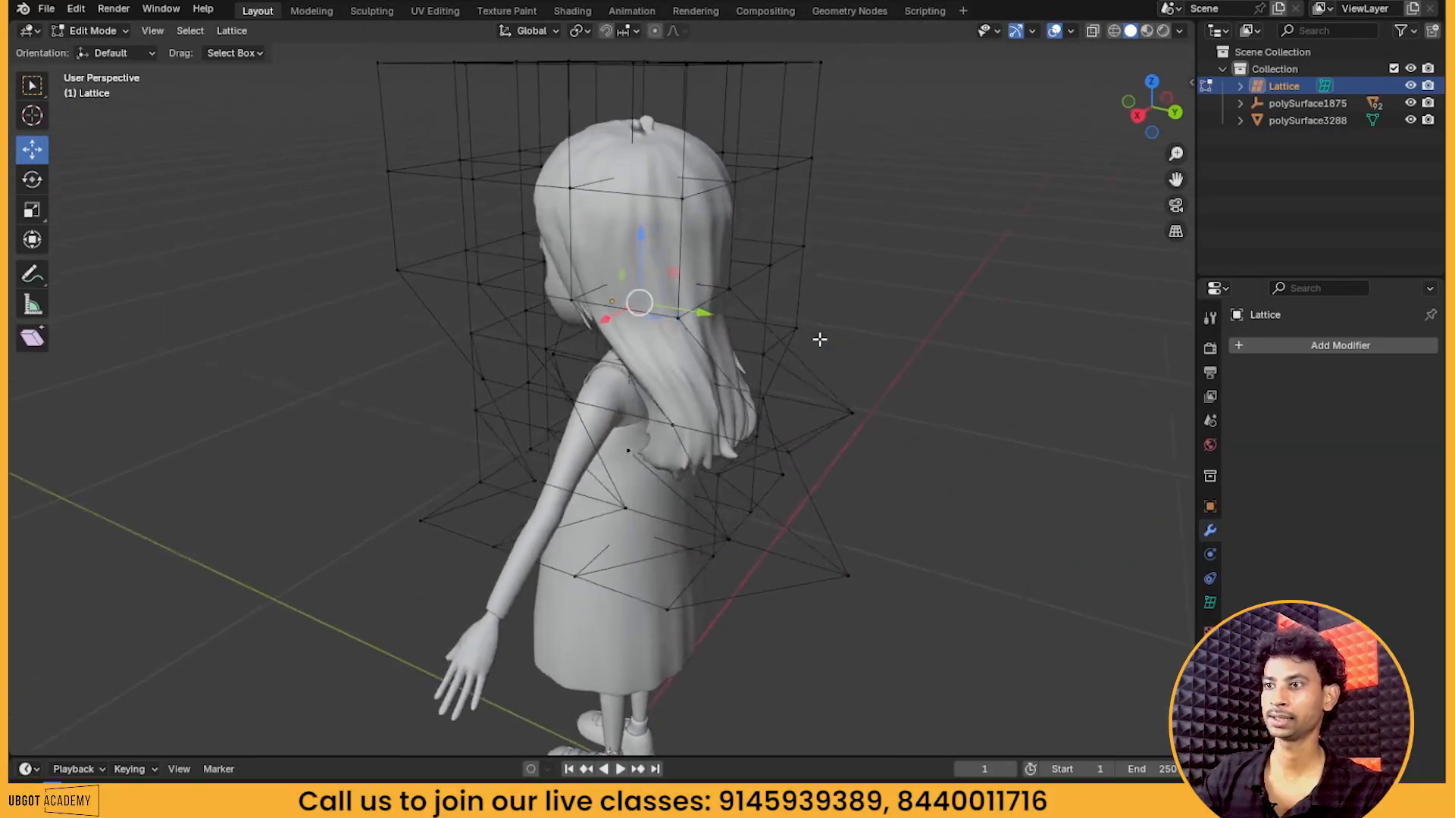
click(732, 292)
drag(797, 299, 889, 310)
scroll(580, 231, down, 1)
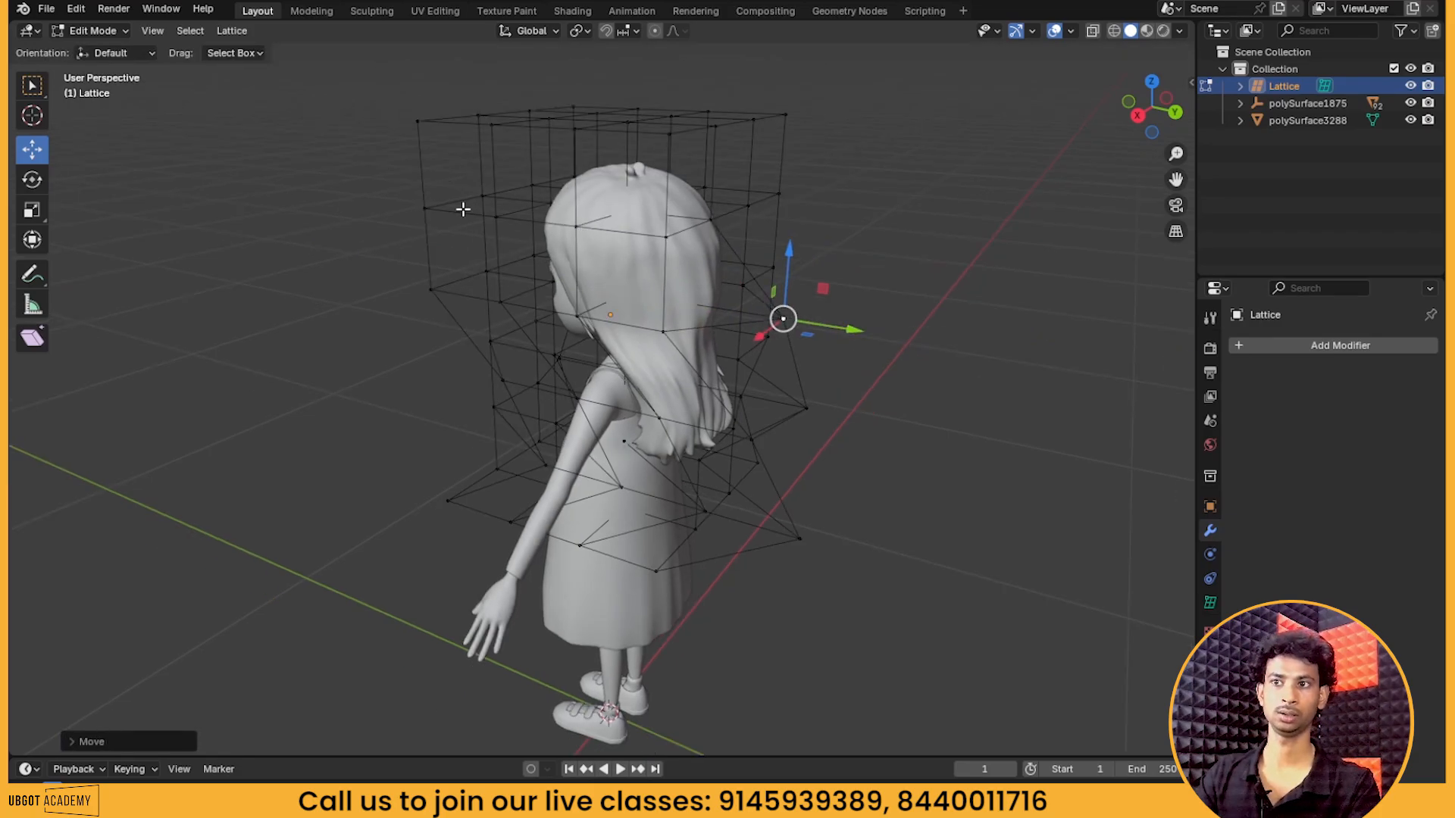
Check the hair deformation from several sides and move the protruding point behind the head back toward the hair along Y
middle_drag(480, 239, 575, 247)
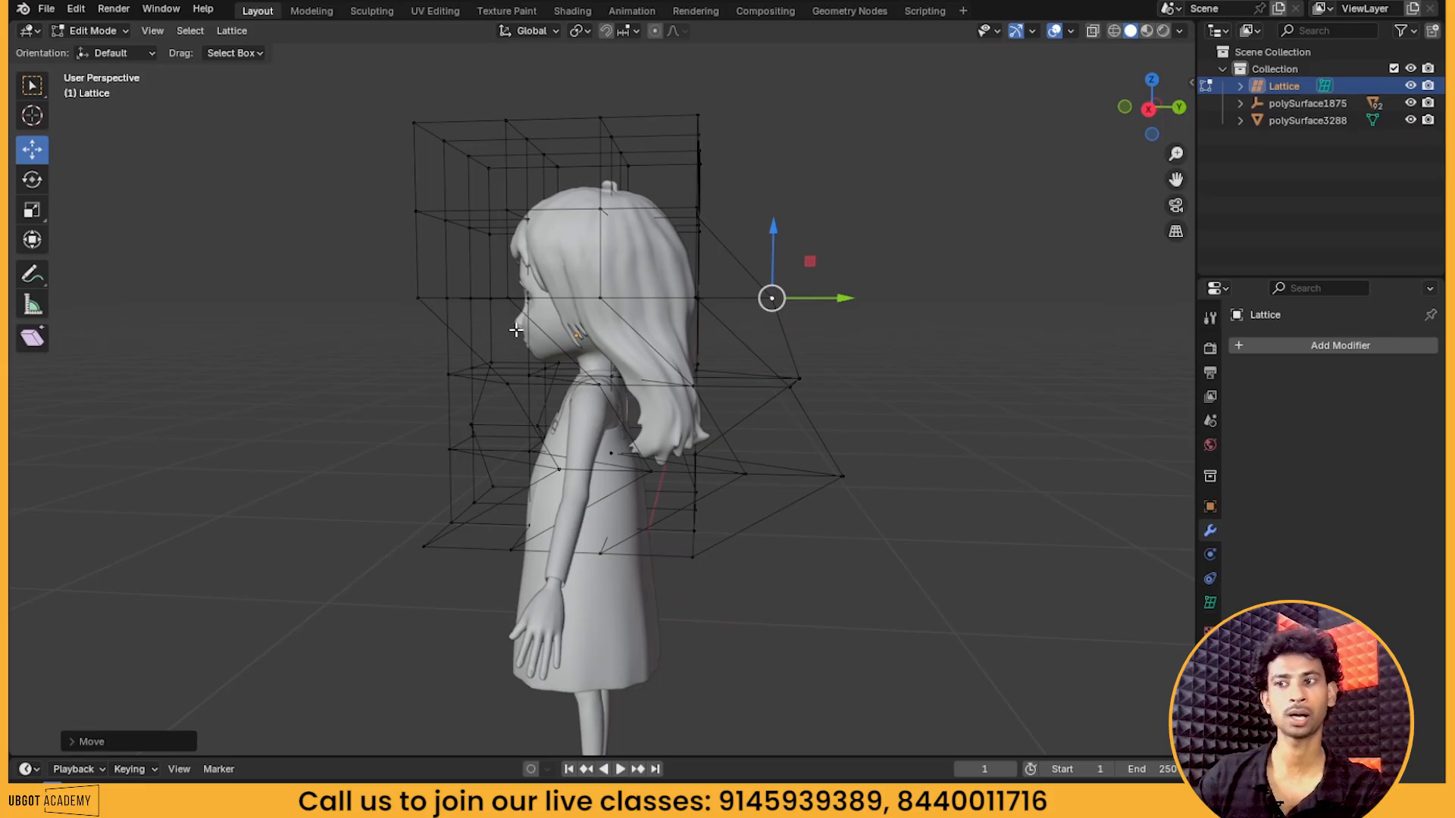
middle_drag(538, 347, 664, 386)
scroll(664, 387, up, 3)
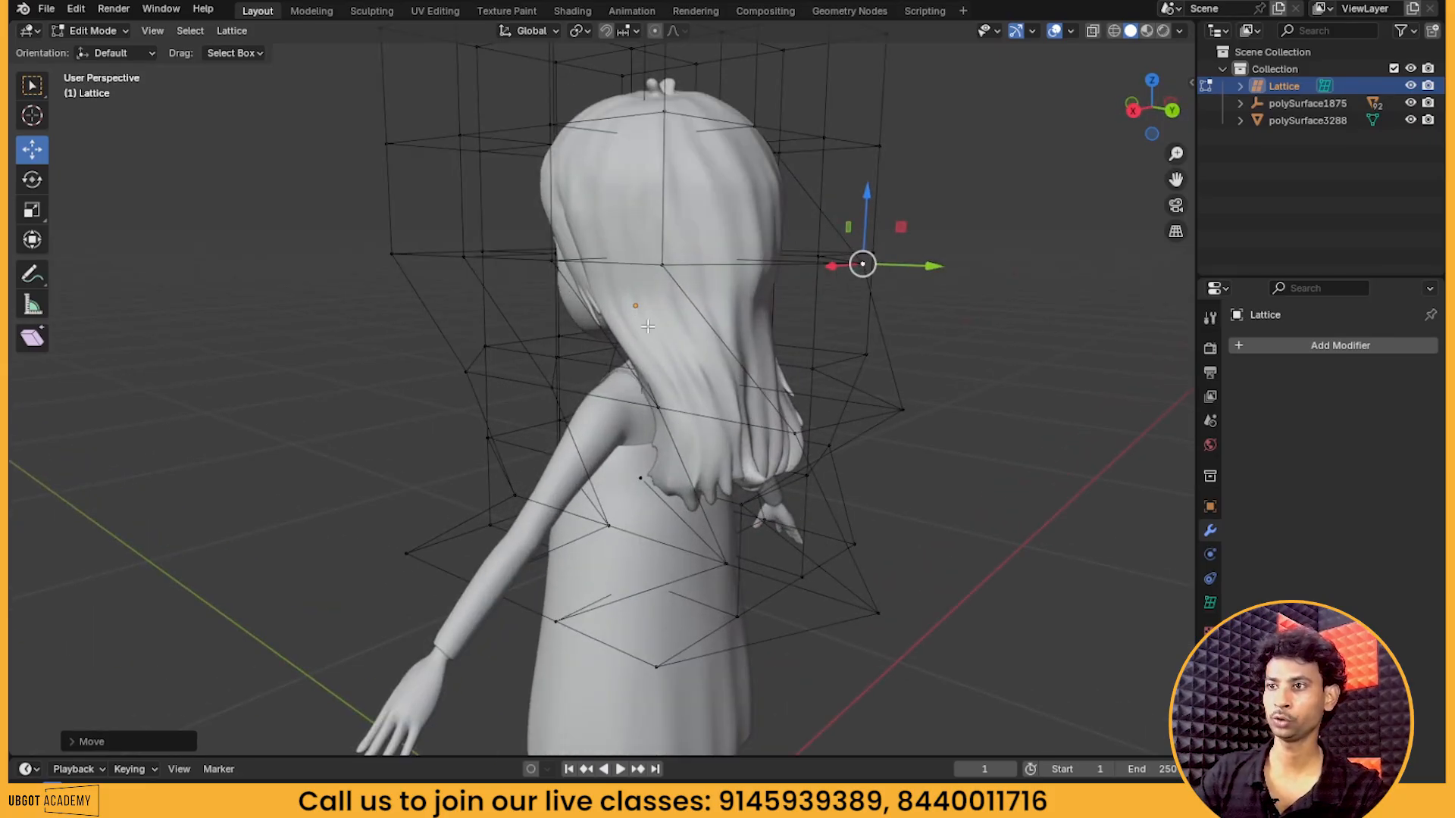
middle_drag(644, 538, 727, 513)
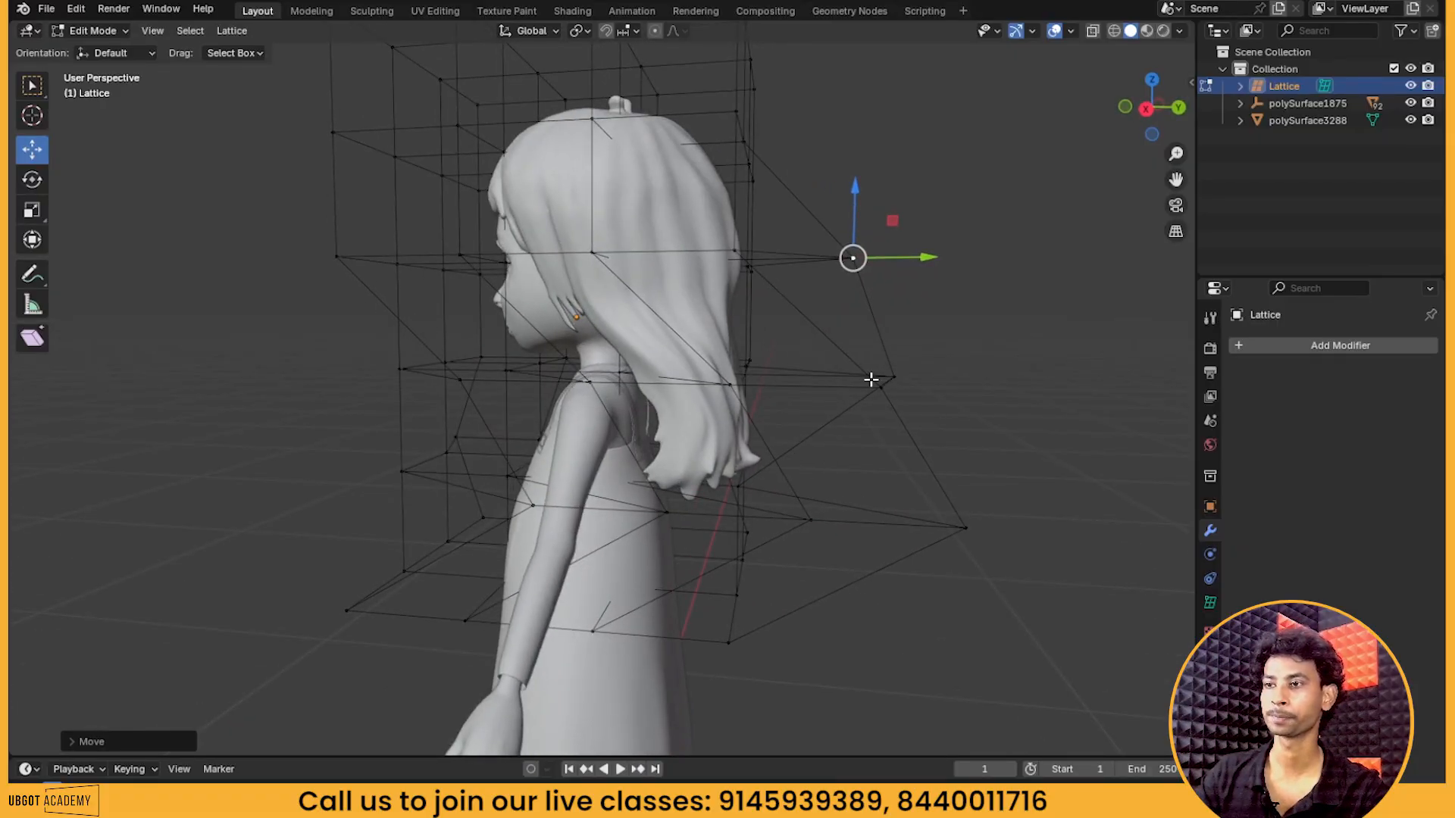
middle_drag(897, 373, 844, 360)
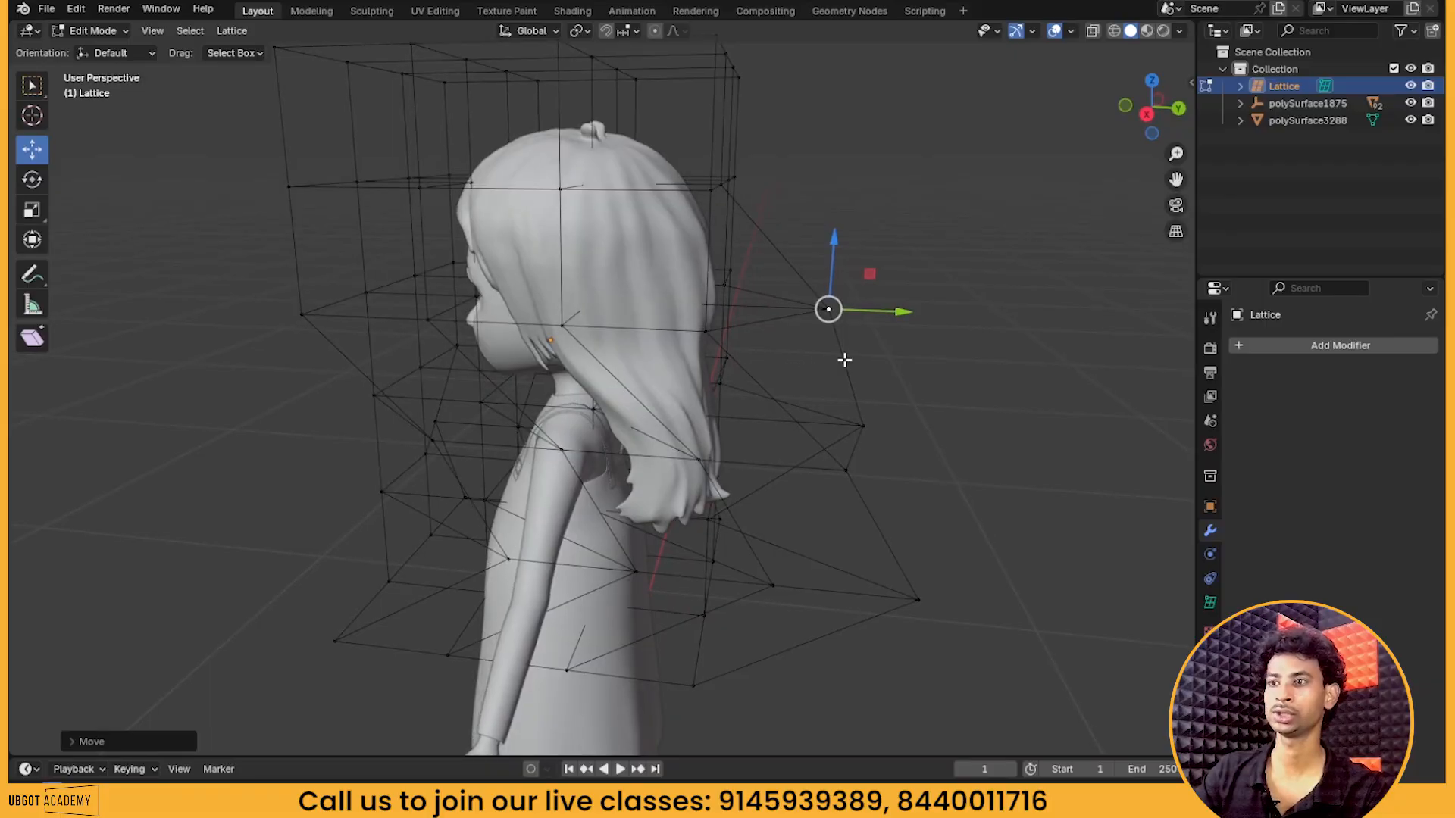
drag(904, 313, 818, 317)
middle_drag(819, 317, 682, 396)
Undo the recent moves of individual lattice points and of the side rows
key(ctrl+z)
key(ctrl+z)
key(ctrl+z)
key(ctrl+z)
key(ctrl+z)
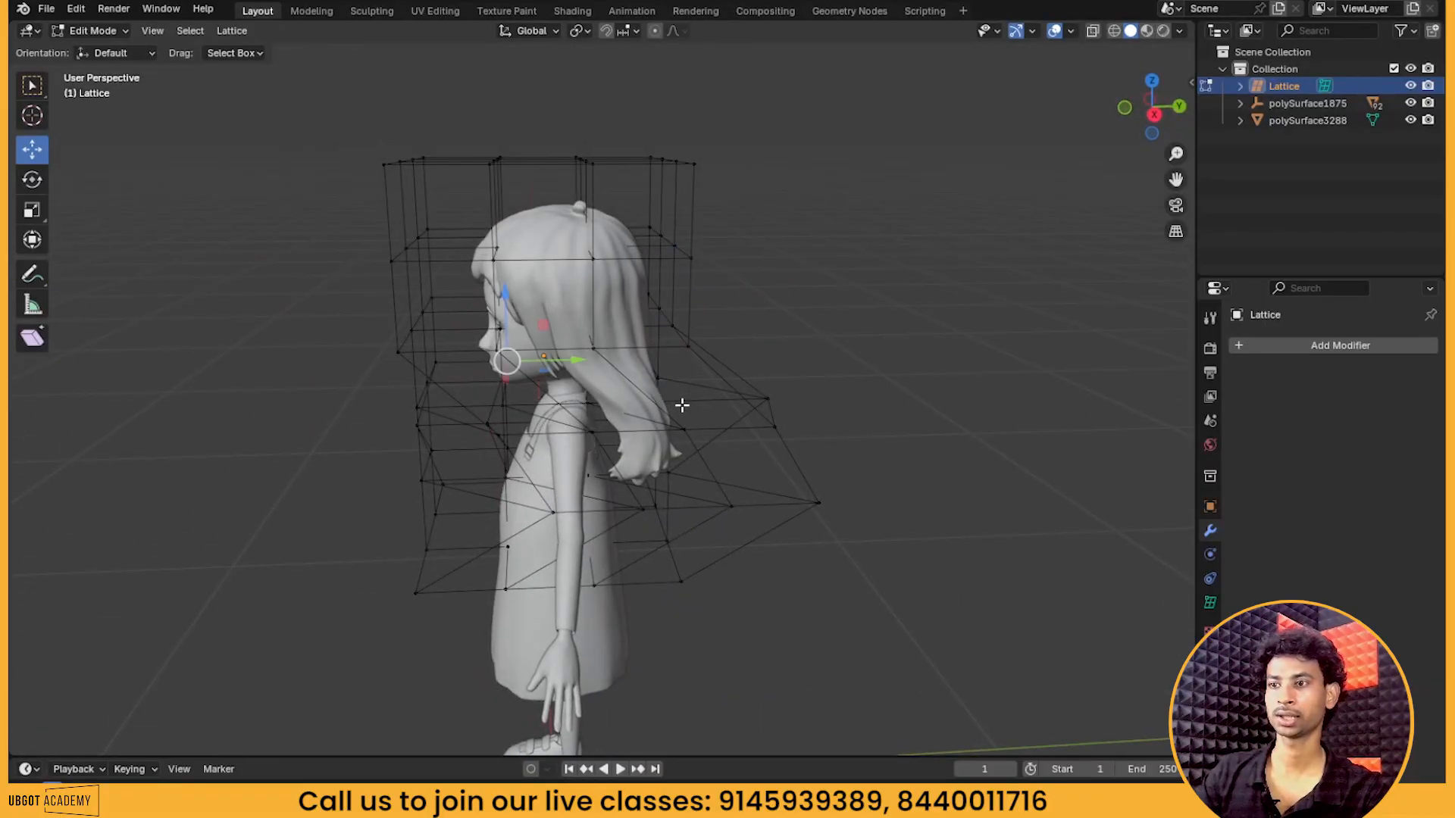
key(ctrl+z)
key(ctrl+z)
key(ctrl+z)
key(ctrl+z)
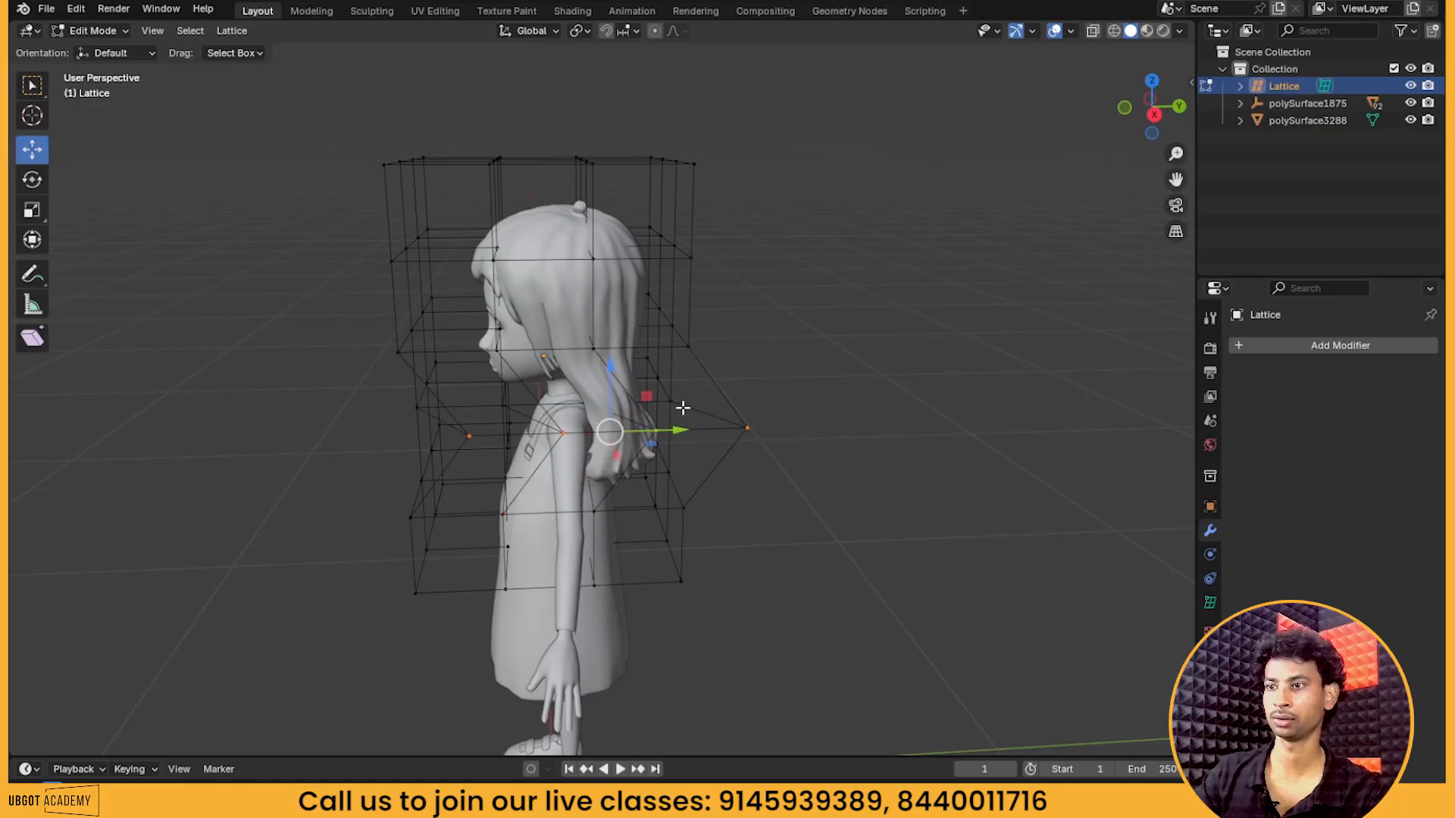
Select the lattice's top three layers of control points and raise them along the Z axis to stretch the hair upward
middle_drag(663, 419, 788, 406)
scroll(753, 386, down, 3)
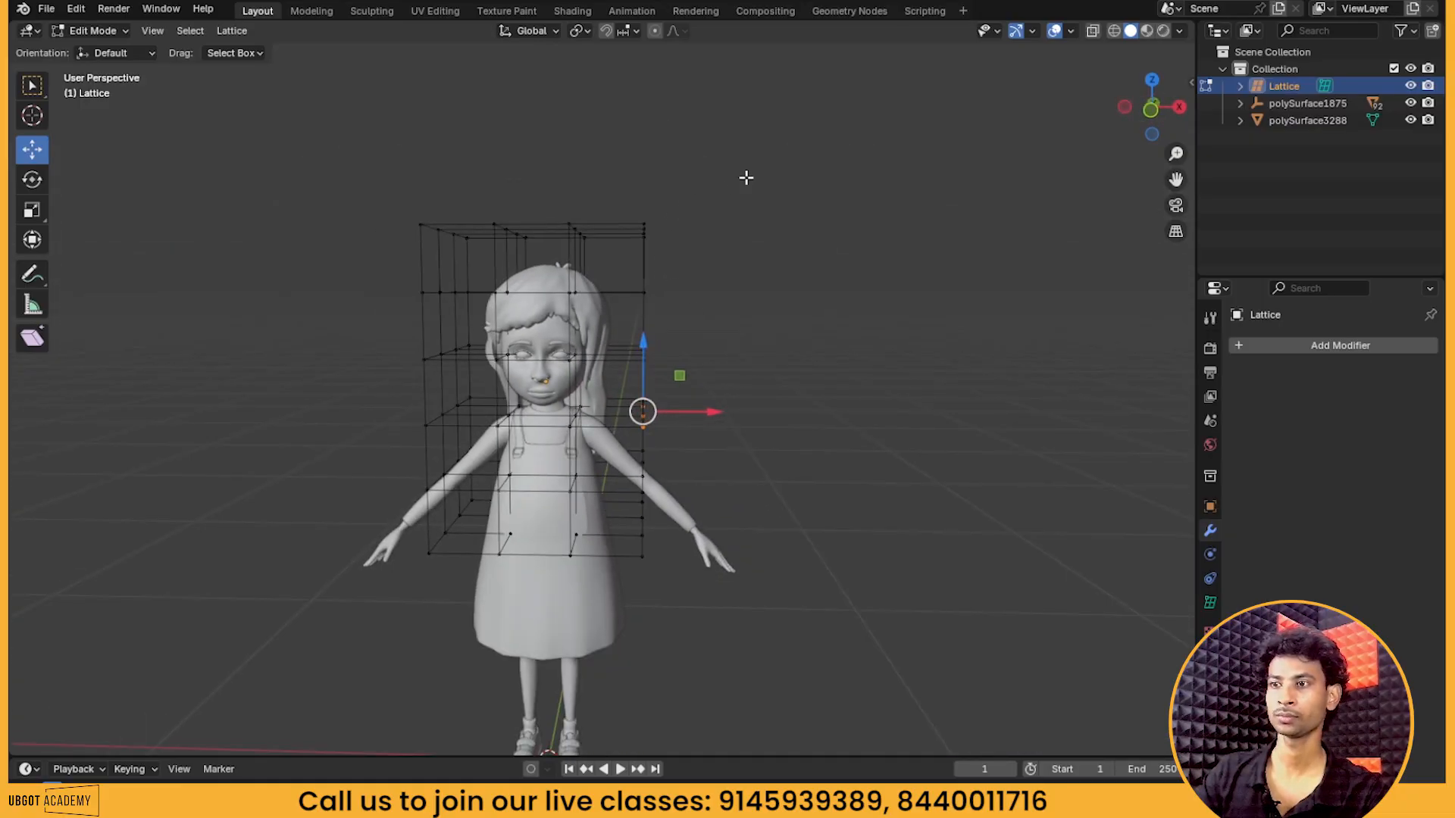
drag(762, 141, 374, 374)
scroll(567, 269, up, 2)
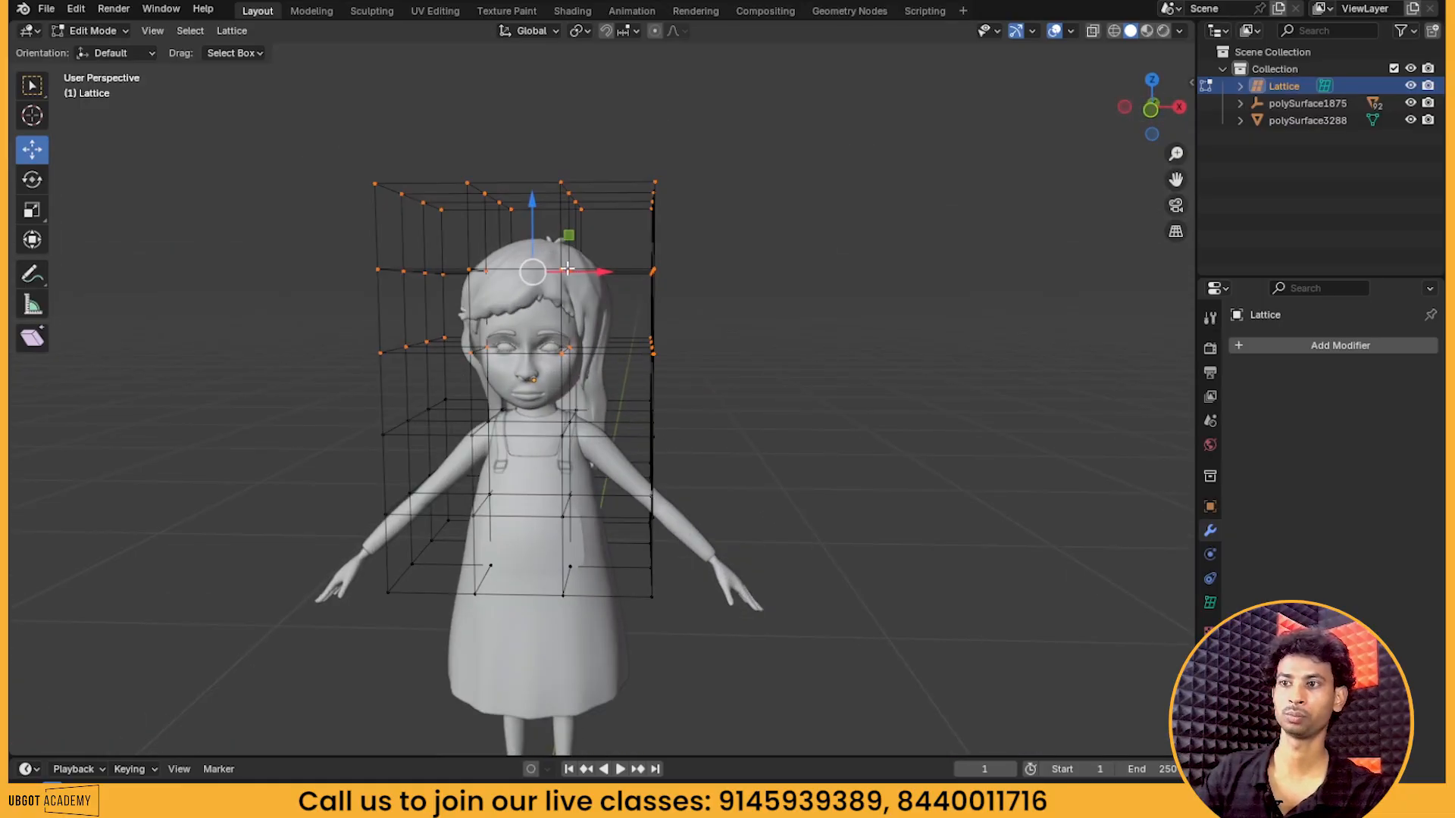
middle_drag(547, 210, 692, 322)
key(g)
key(z)
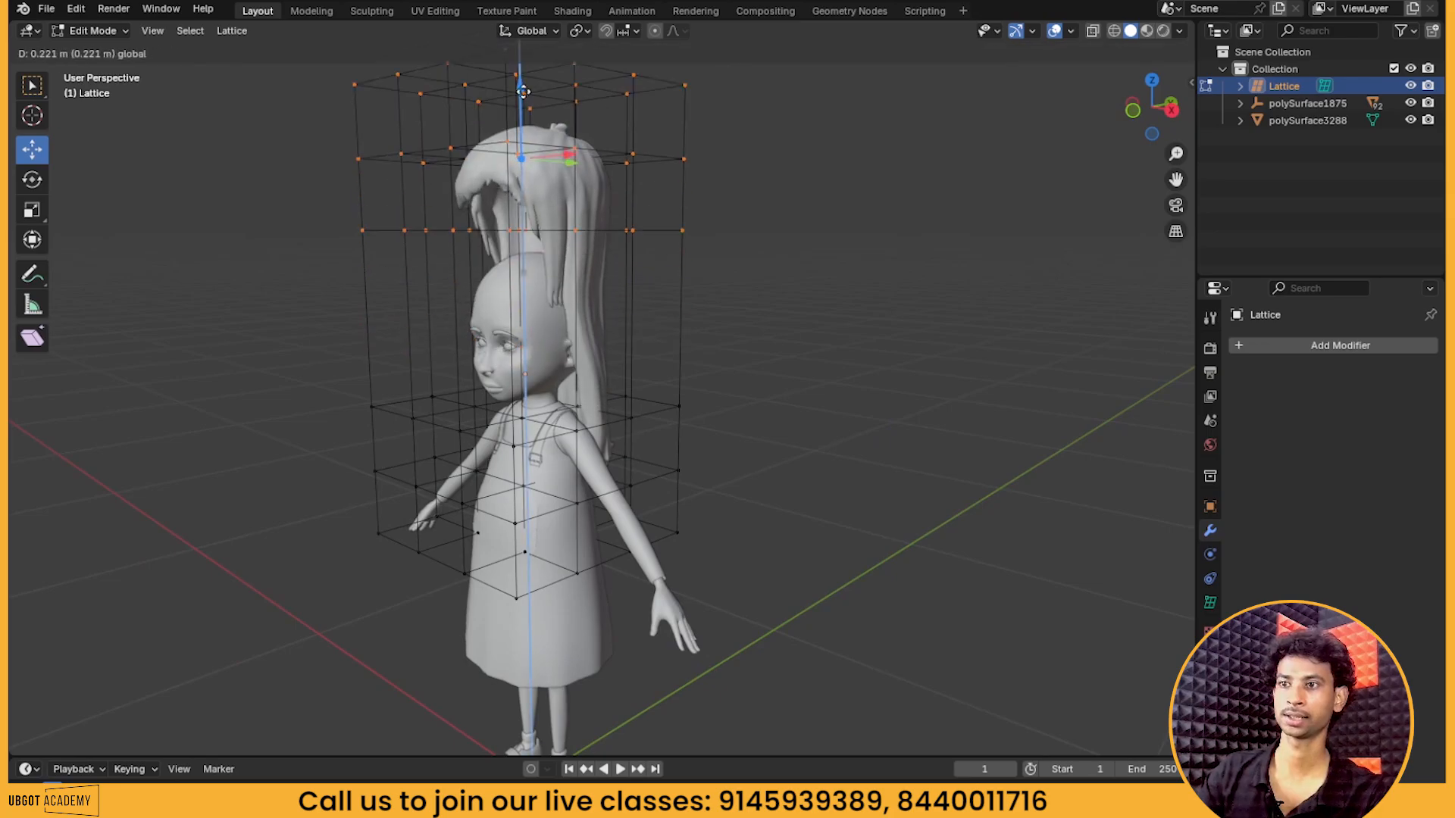
click(617, 123)
middle_drag(617, 123, 673, 458)
scroll(649, 479, up, 2)
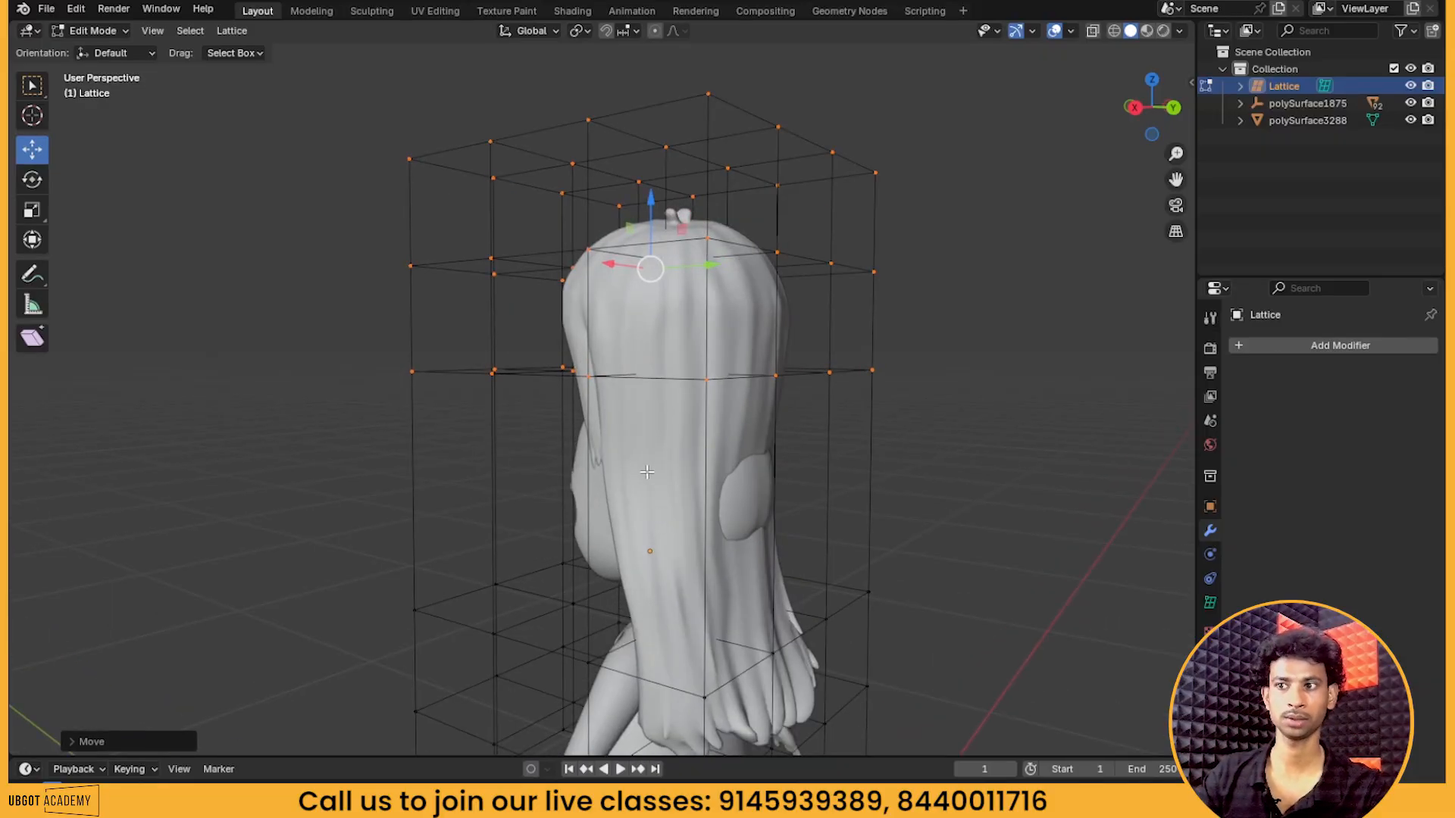
Scale up the selected top three layers of lattice points and check the widened hair from several sides
middle_drag(662, 503, 777, 518)
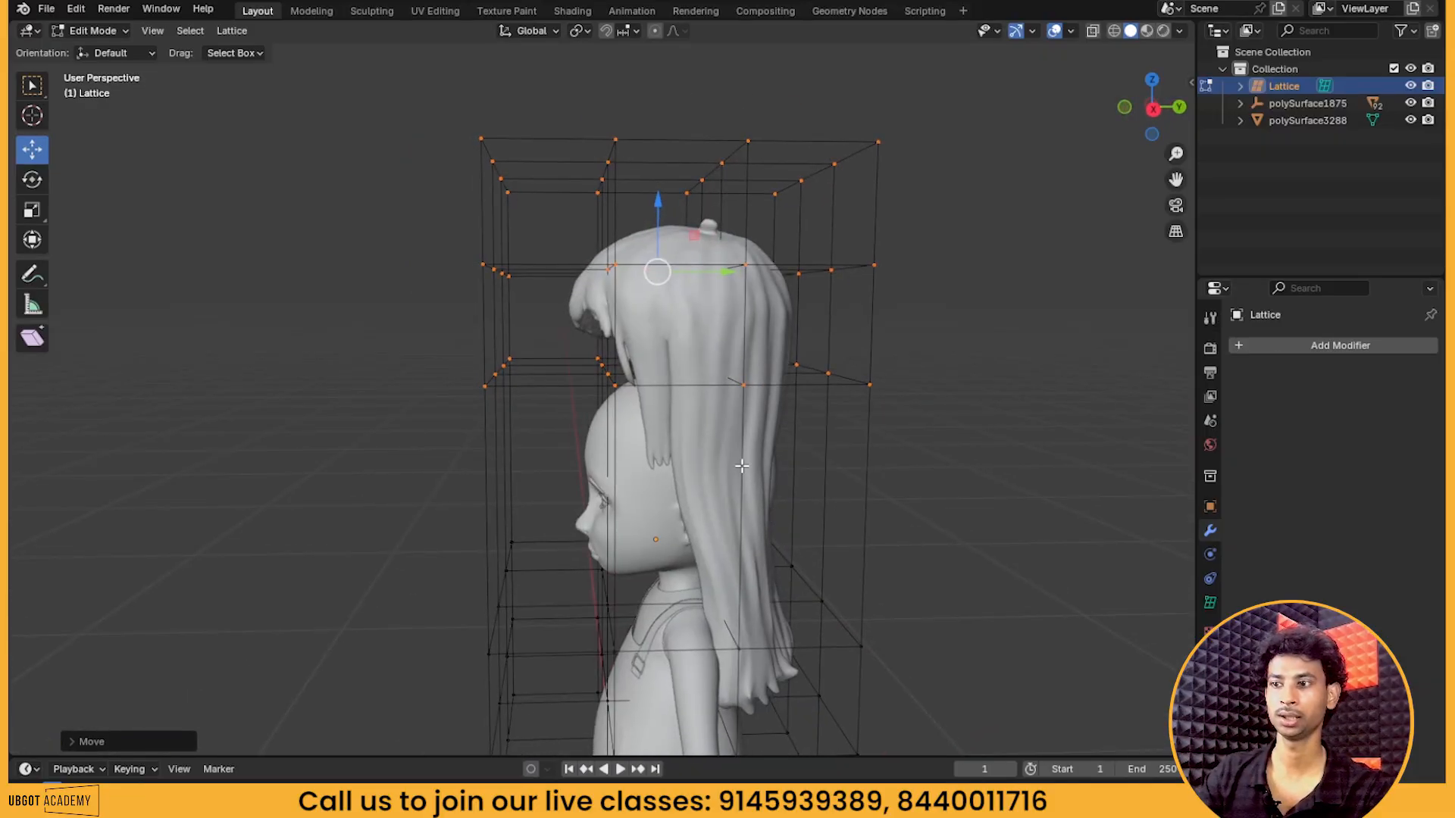
key(s)
click(686, 302)
middle_drag(689, 302, 858, 385)
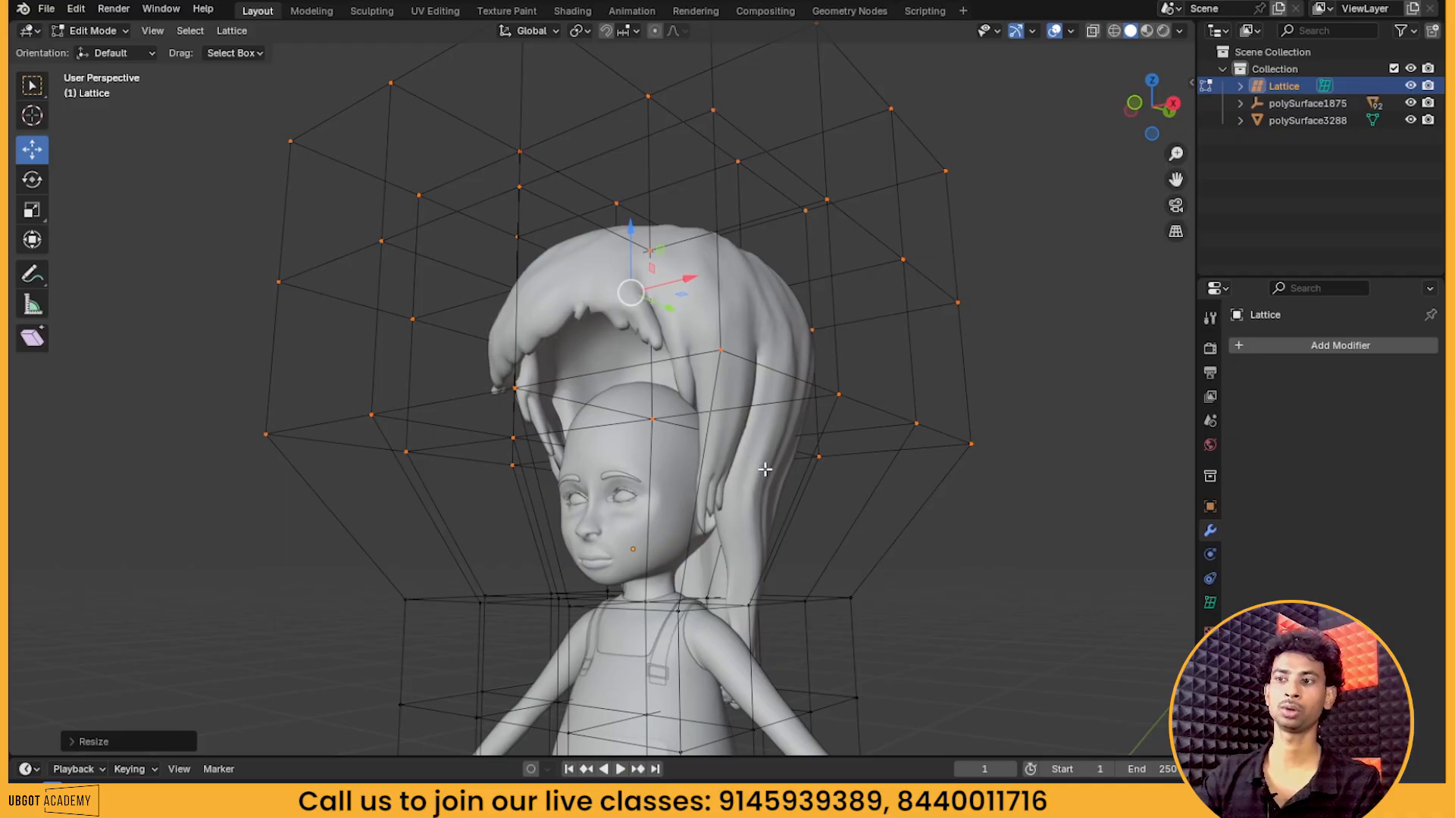
middle_drag(676, 490, 796, 468)
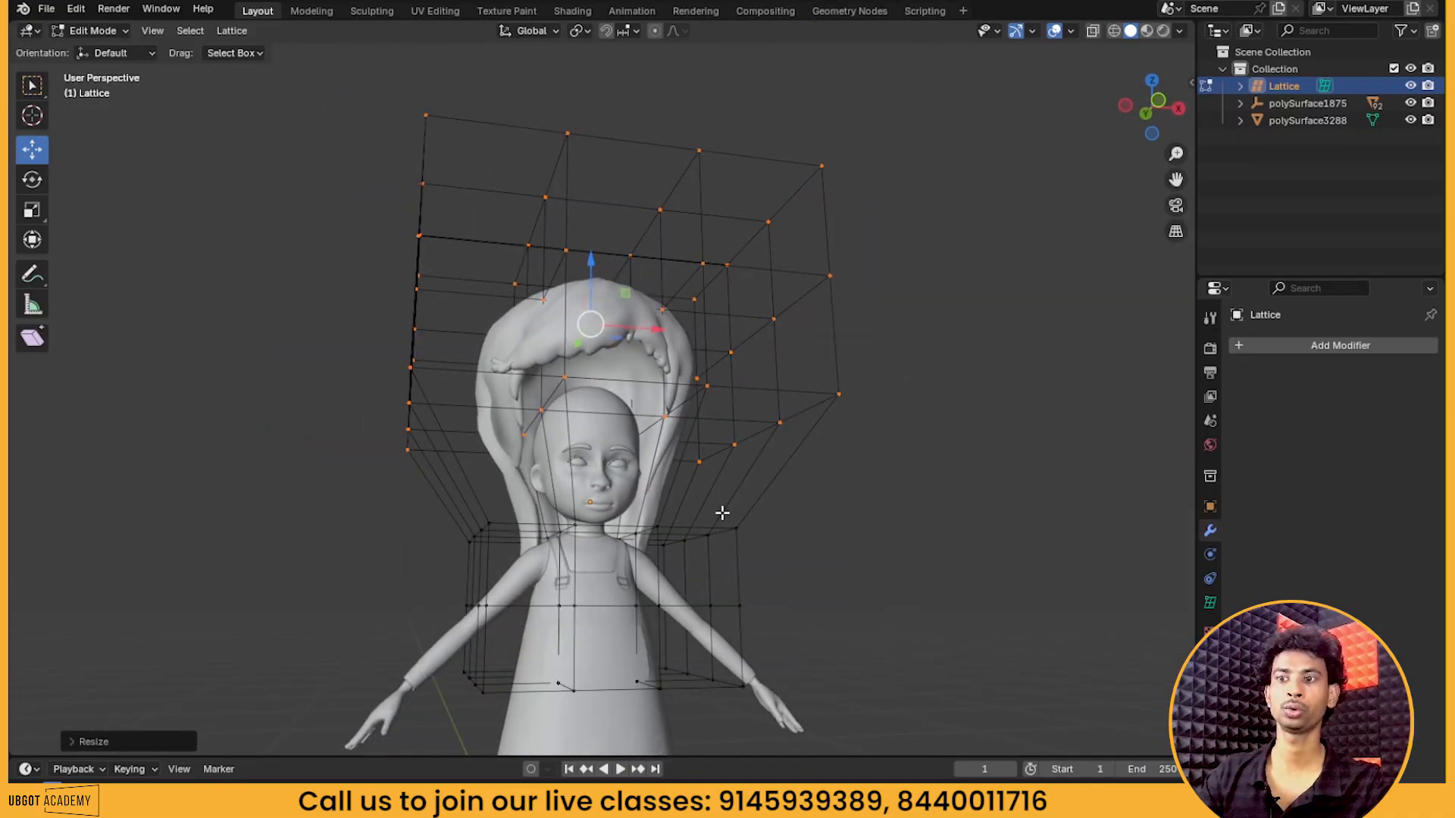
middle_drag(809, 487, 660, 430)
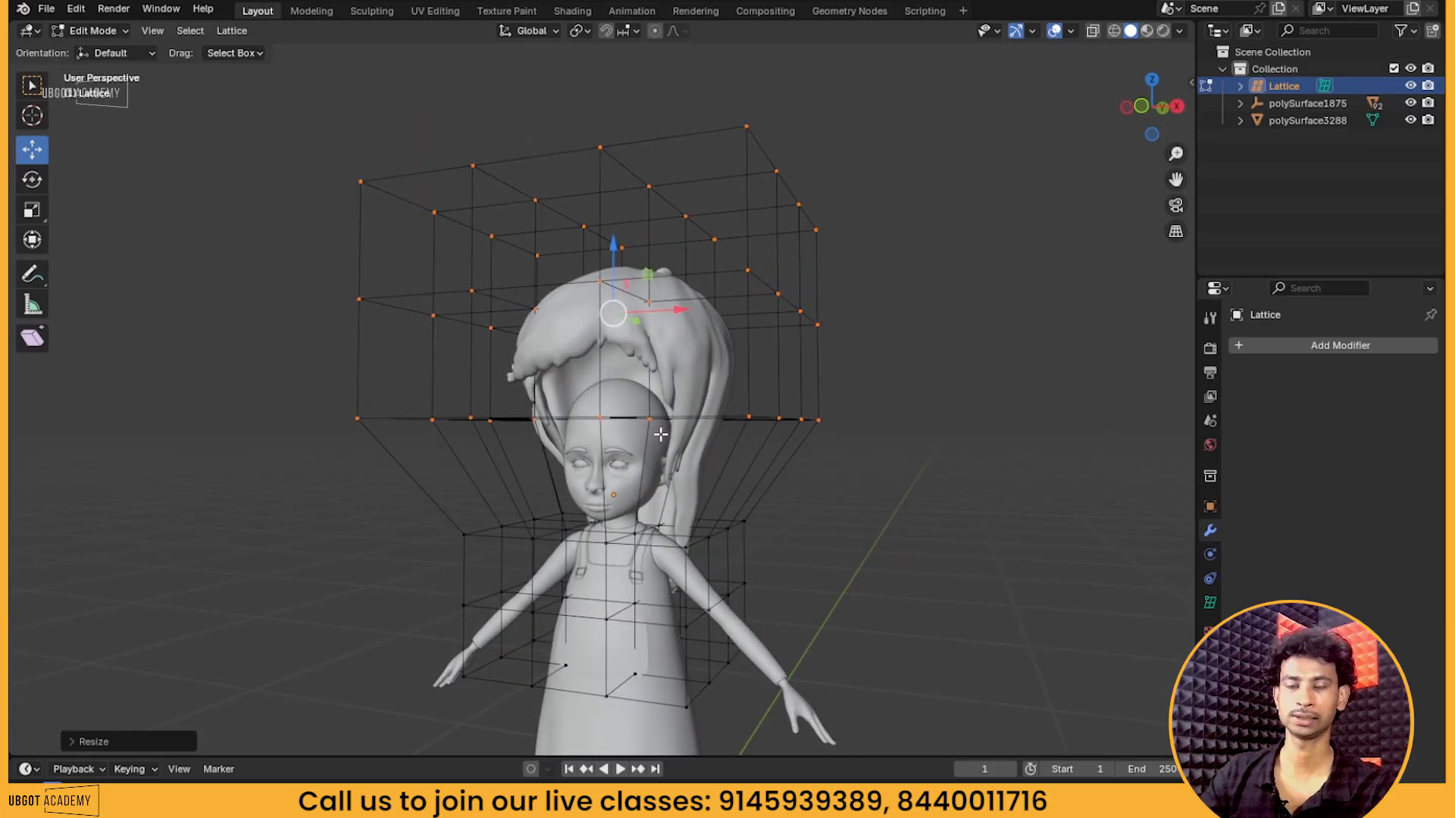
Undo the scaling and raising of the lattice's top three layers
key(ctrl+z)
middle_drag(675, 454, 677, 500)
middle_drag(782, 529, 871, 510)
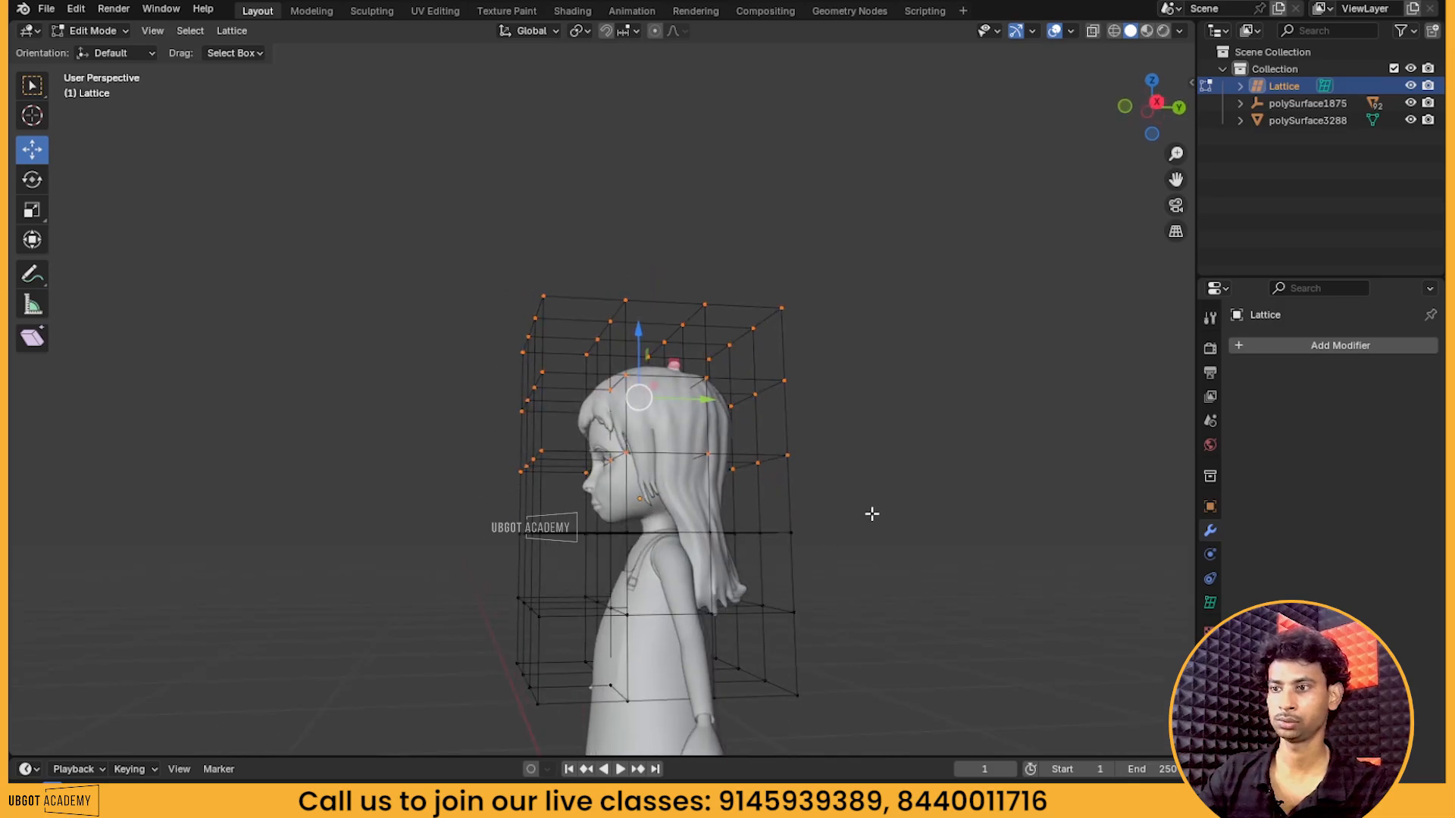
Select the lattice's lower back control points and move them backward and down in the YZ plane to lengthen the hair
drag(874, 502, 702, 629)
middle_drag(803, 587, 721, 549)
key(g)
key(z)
click(836, 613)
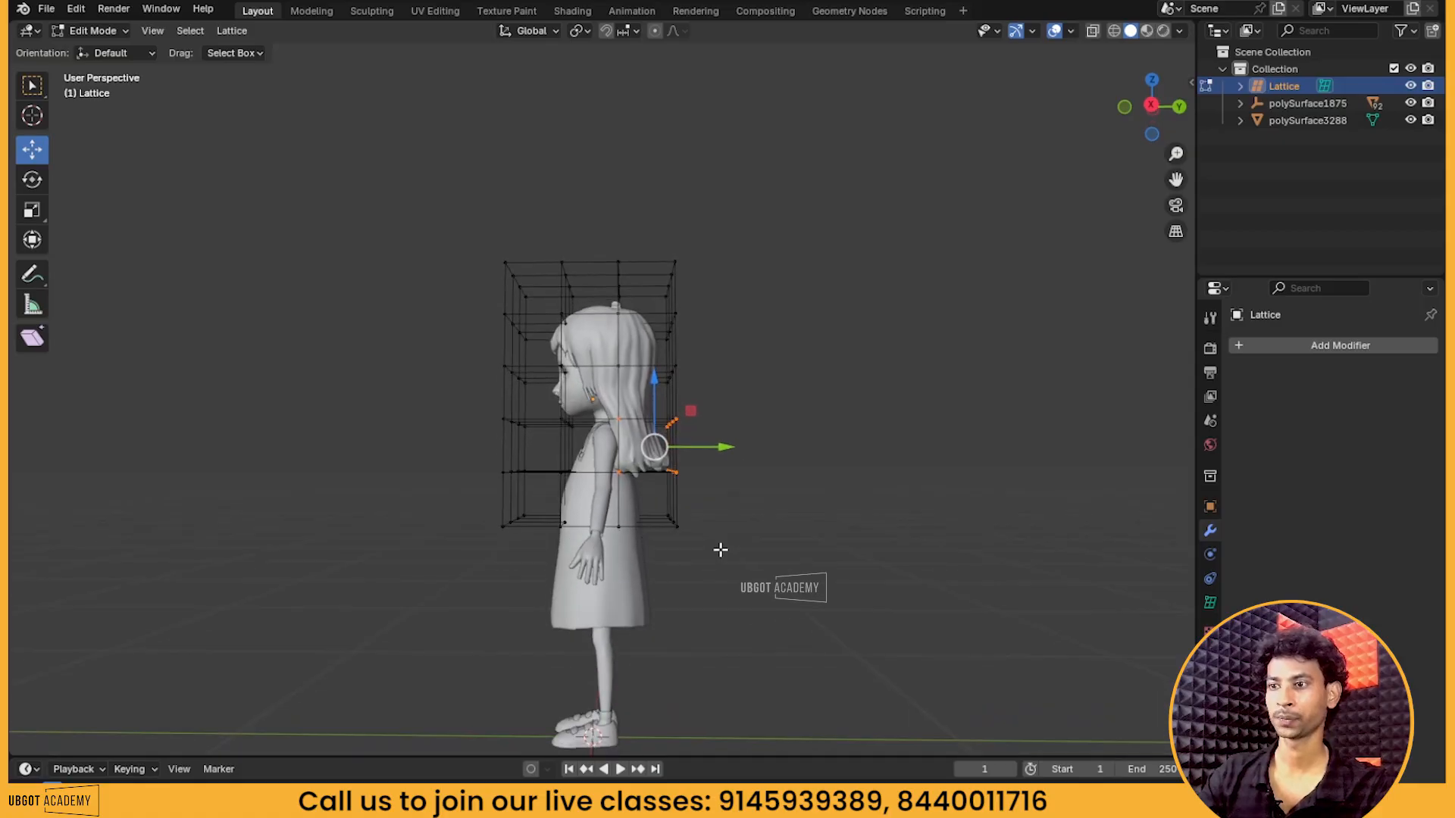
drag(743, 422, 653, 552)
key(g)
key(z)
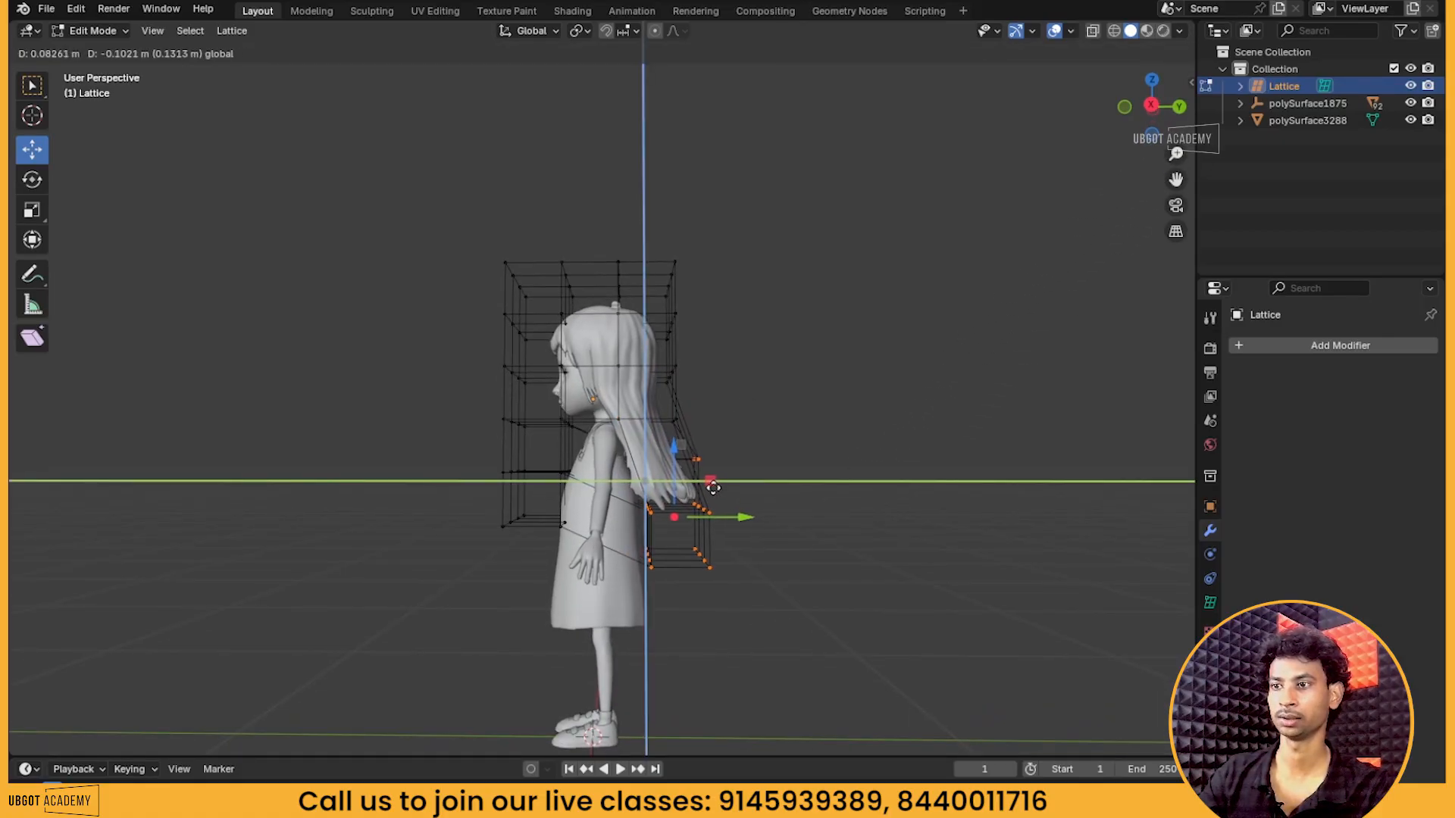
click(709, 511)
scroll(772, 445, up, 3)
middle_drag(772, 445, 701, 493)
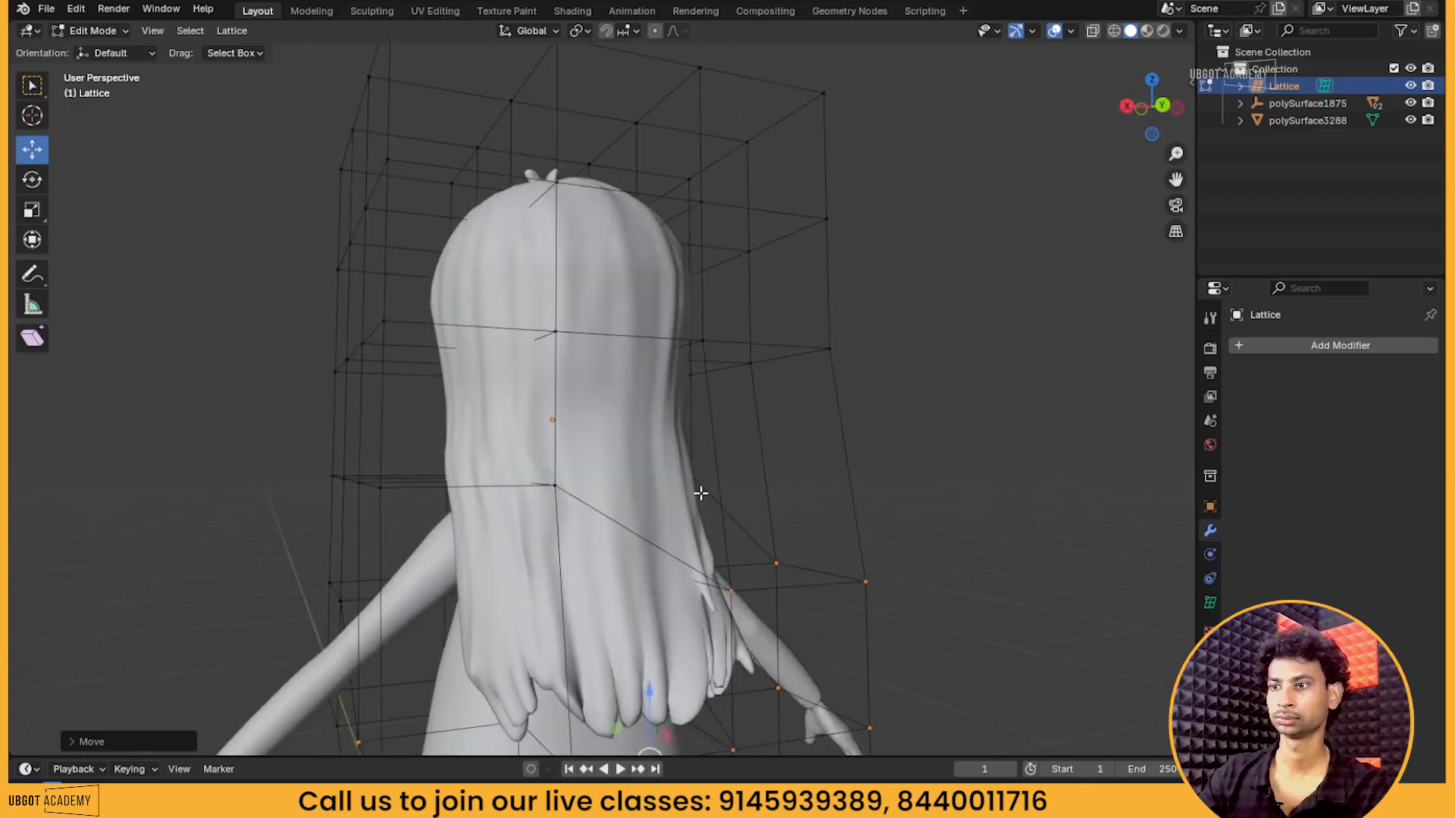
Select the single lattice point behind the hair at neck height and push it inward along Y toward the neck
middle_drag(530, 484, 705, 527)
click(708, 529)
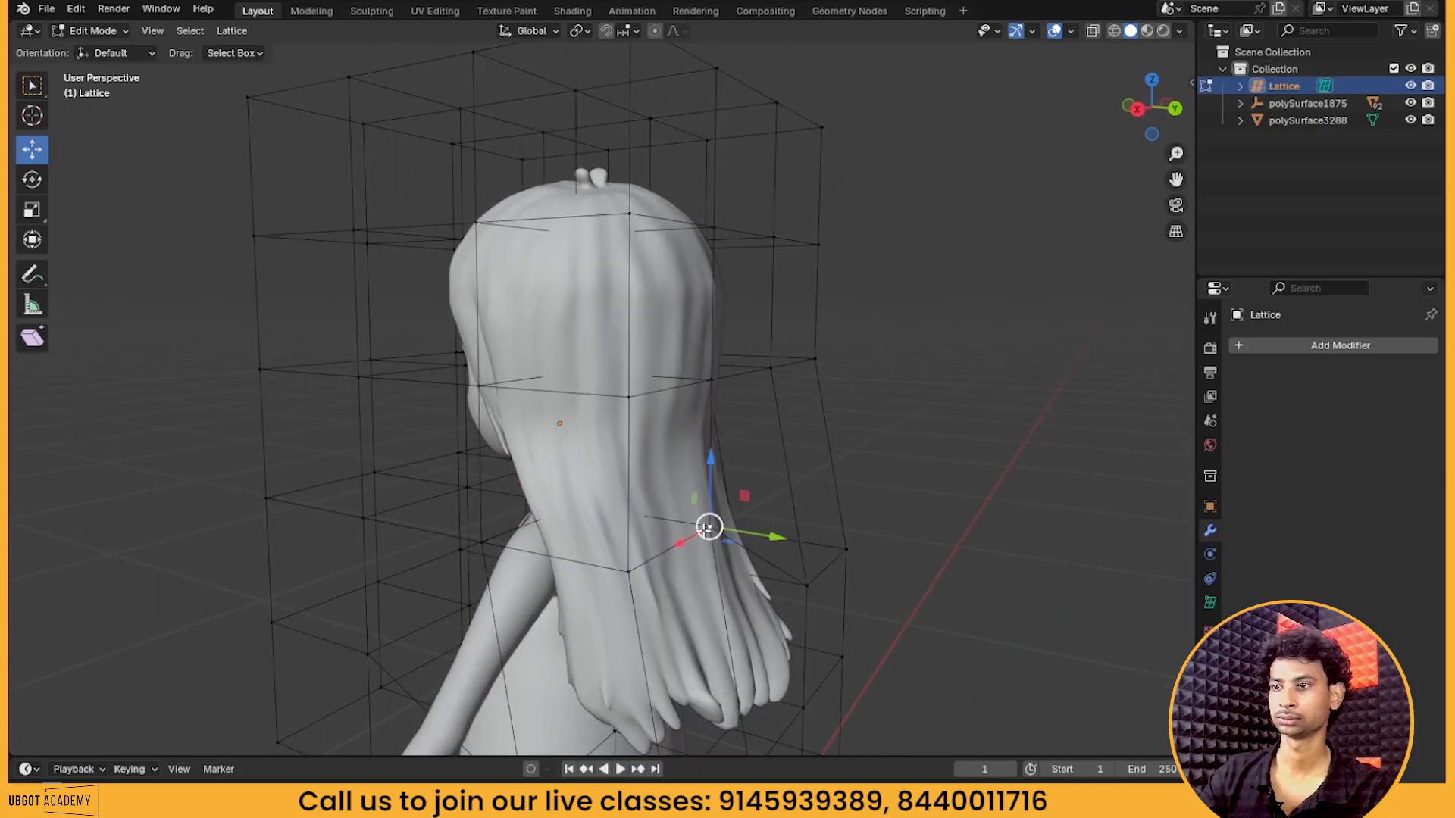
drag(738, 534, 697, 528)
middle_drag(623, 519, 890, 461)
Deselect the lattice points, return to Object Mode and select the hair mesh
click(780, 429)
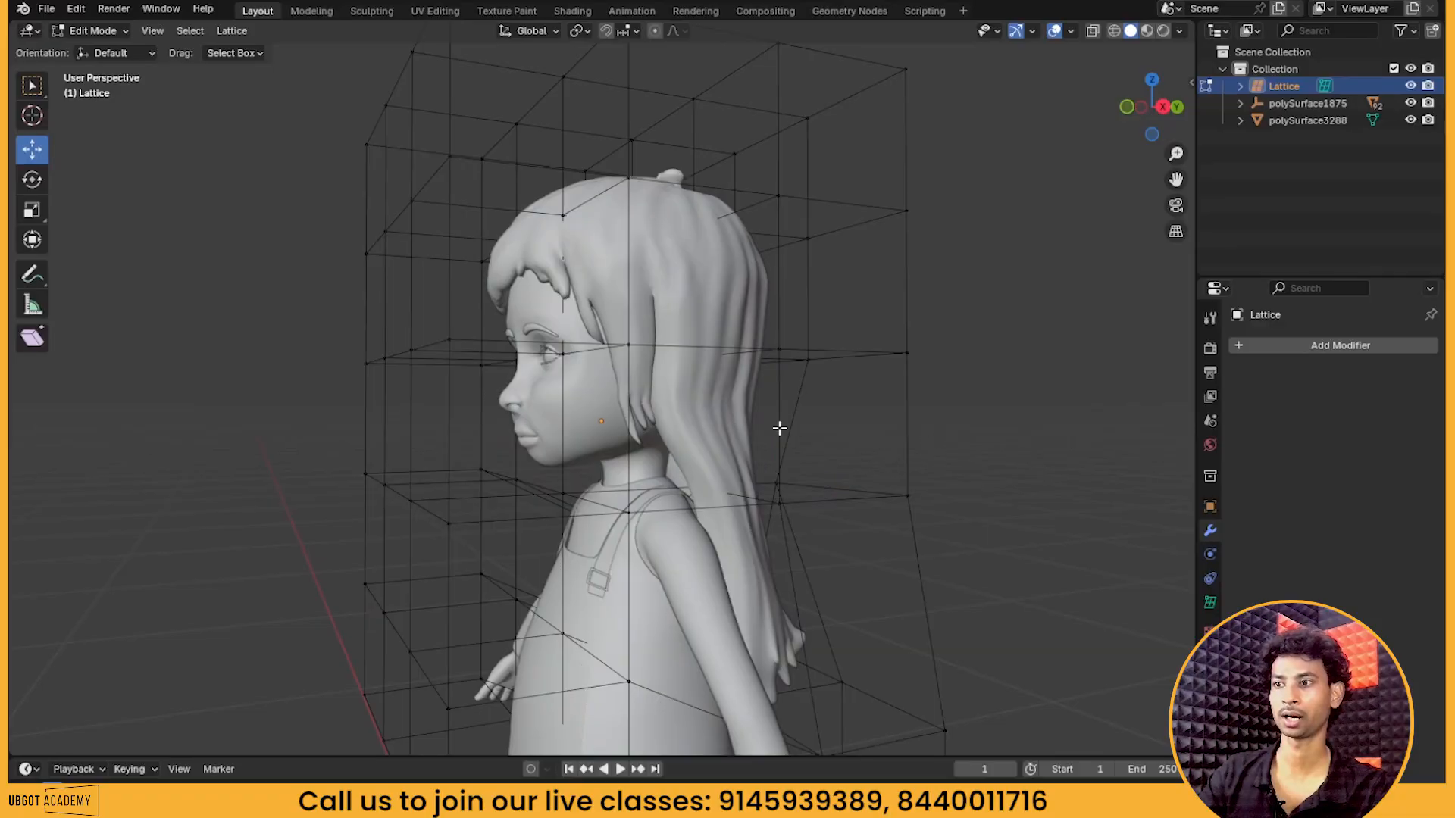
click(723, 394)
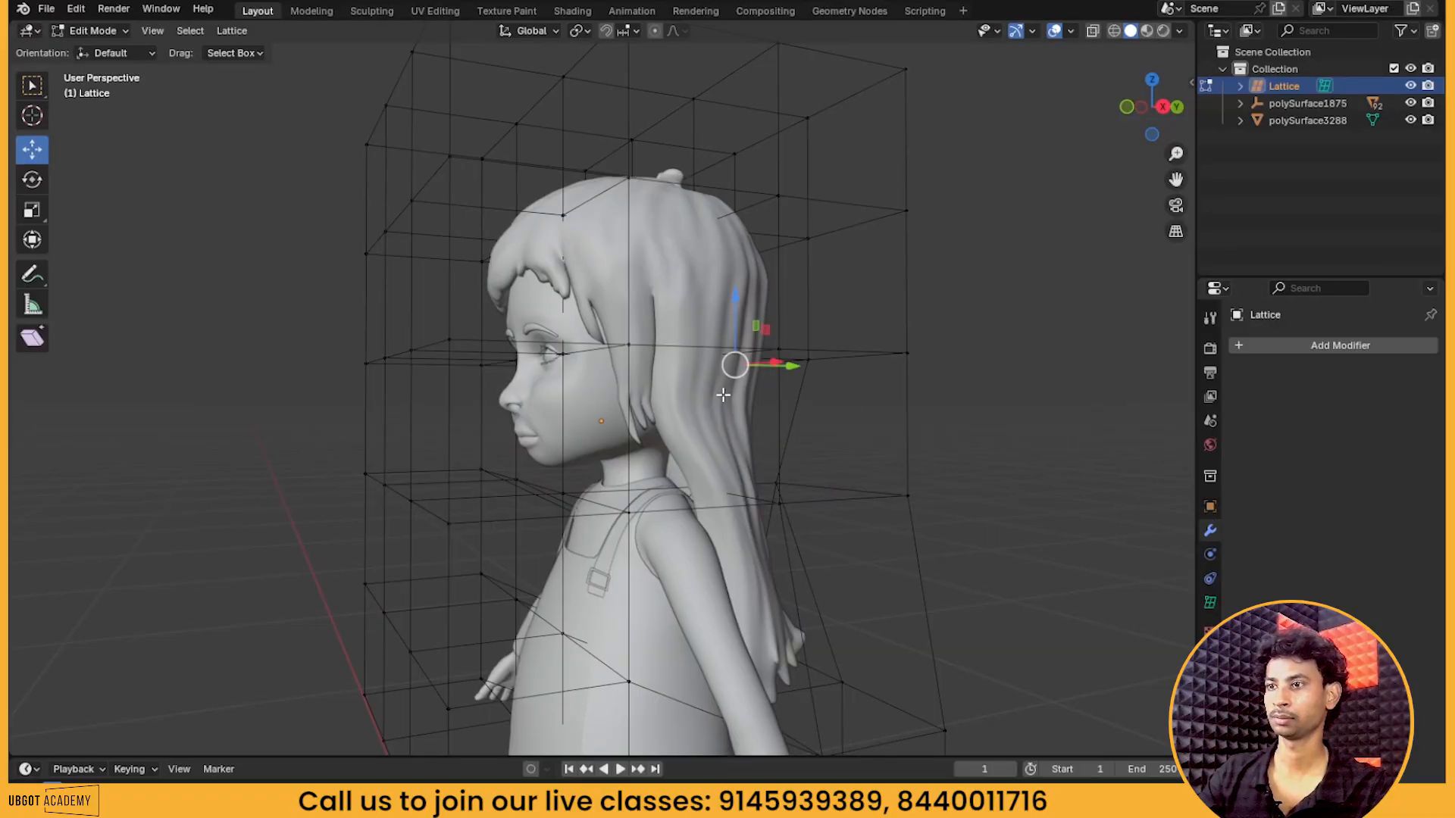
key(w)
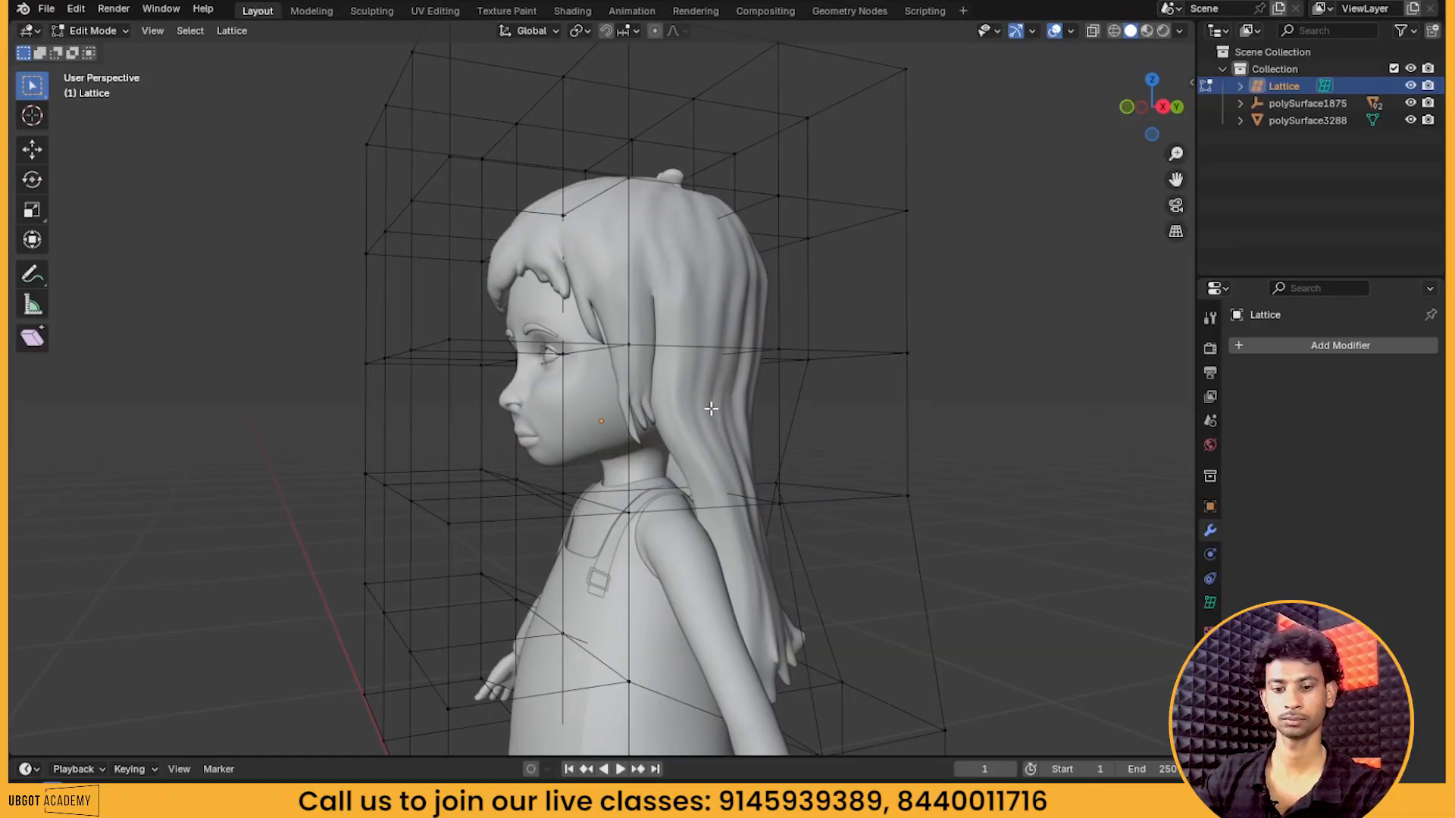
key(Tab)
click(698, 405)
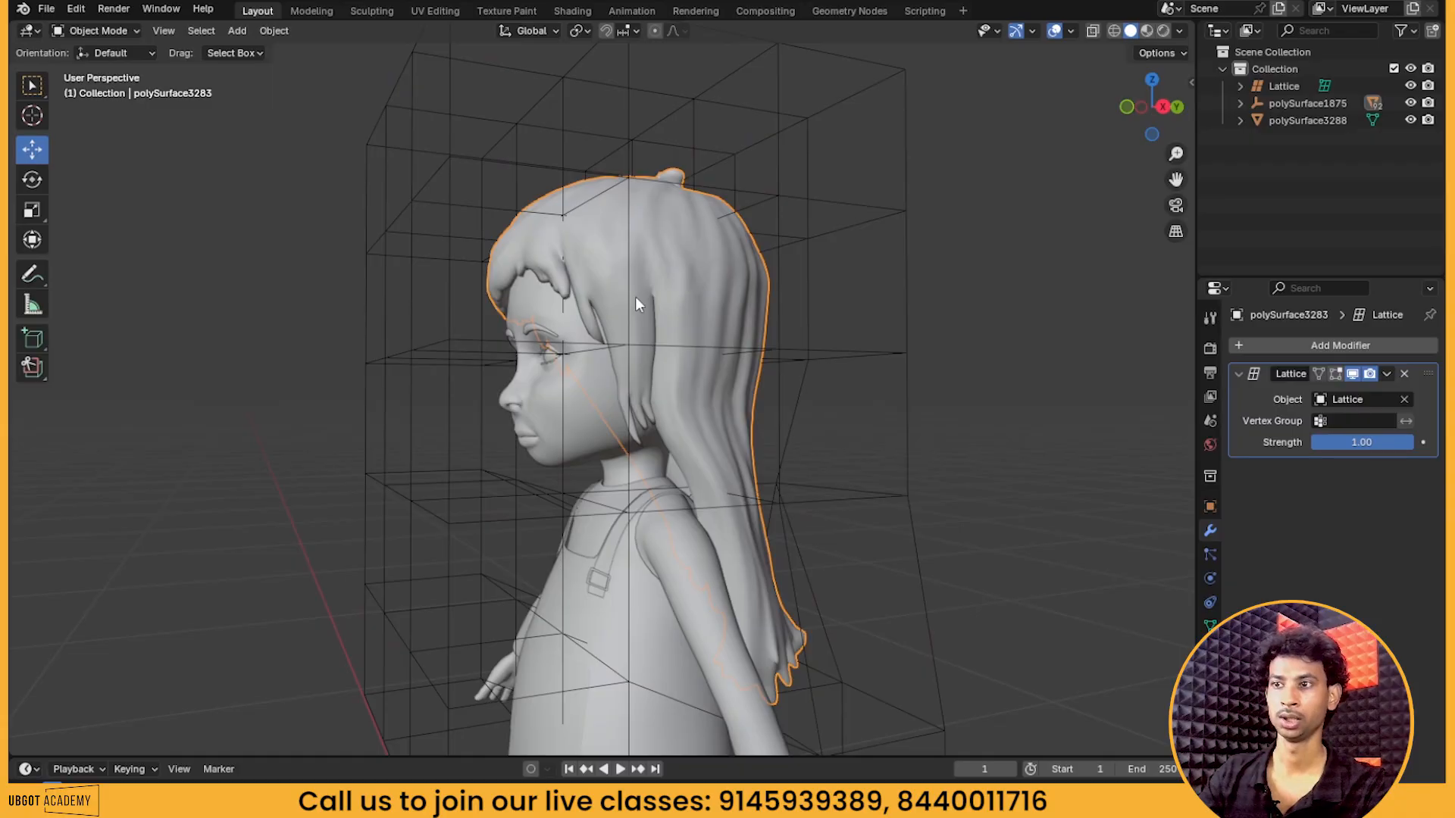
middle_drag(637, 301, 804, 356)
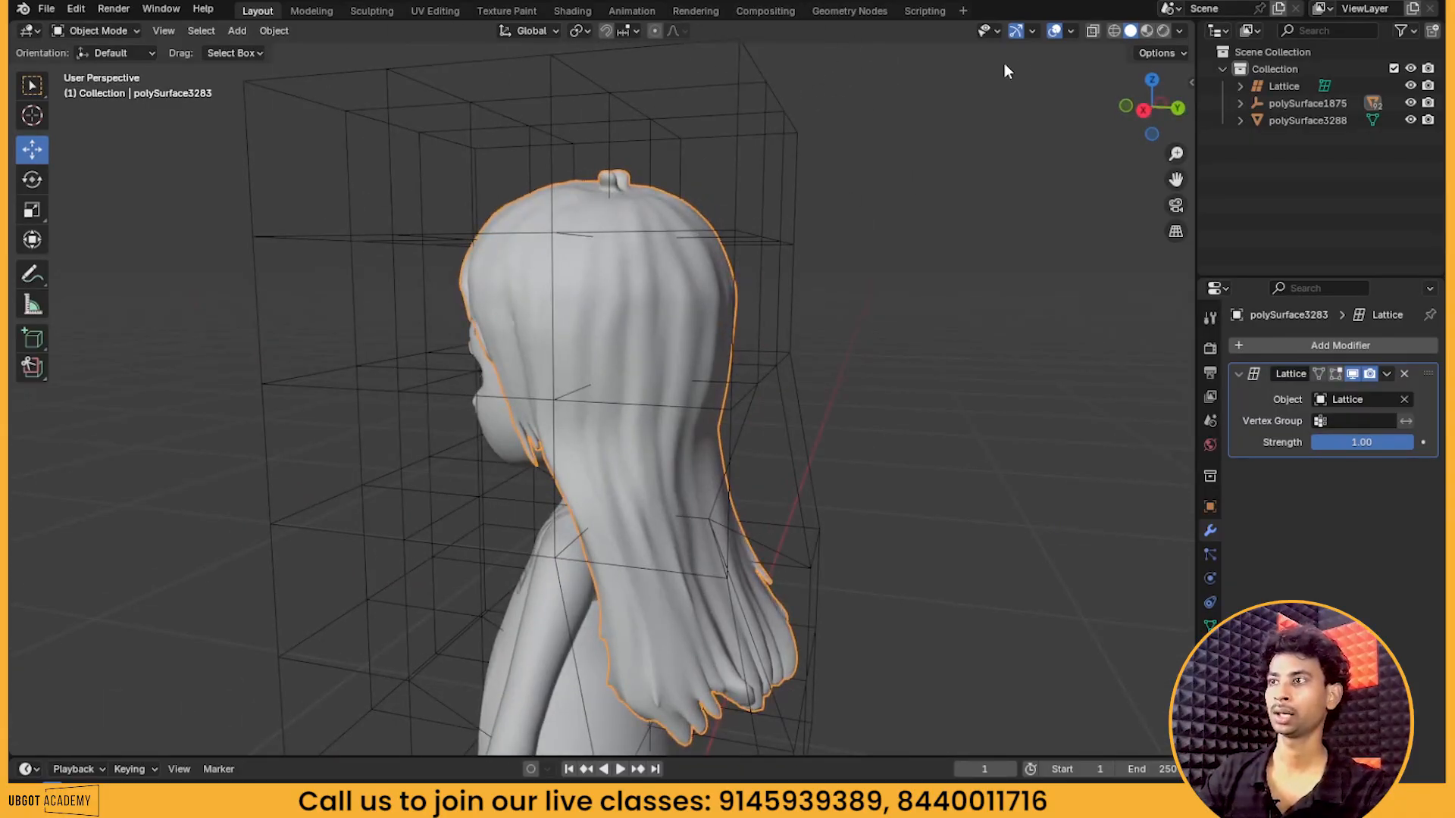
Enable the Wireframe overlay in the viewport and inspect the hair's edge flow from the crown to the tips
click(1069, 31)
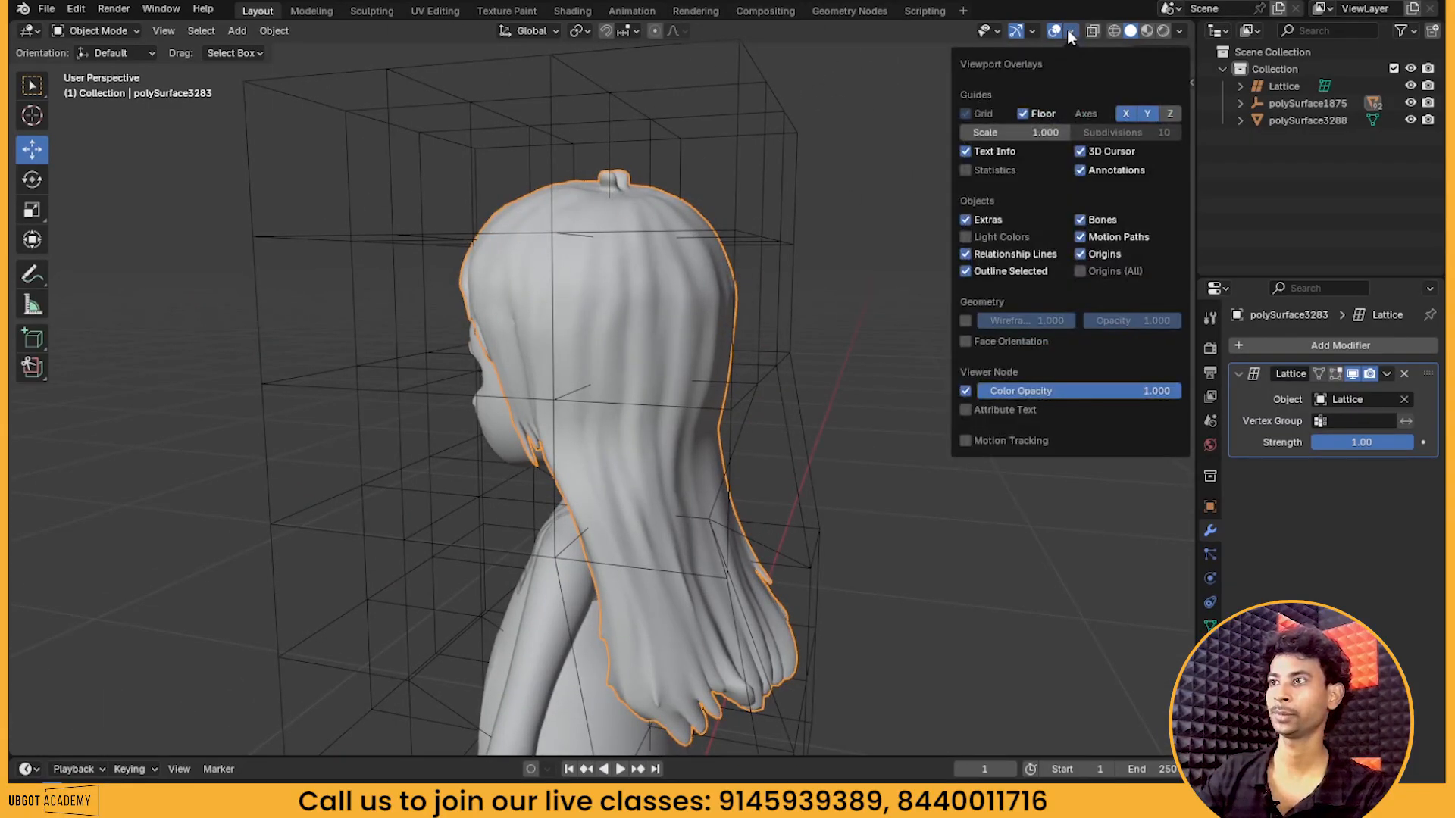
click(966, 321)
middle_drag(860, 378, 685, 494)
shift+middle_drag(623, 355, 620, 401)
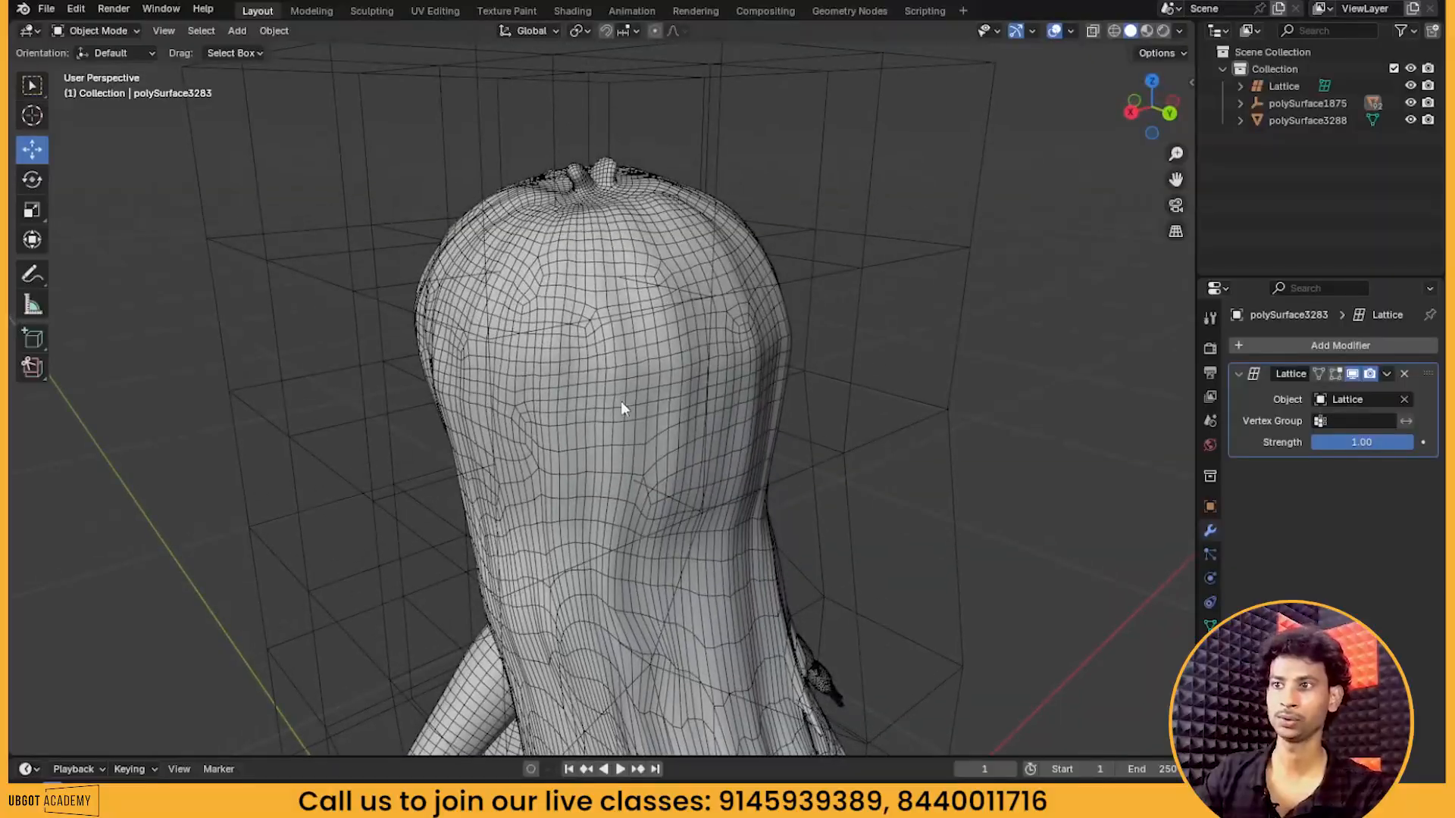
scroll(621, 401, down, 1)
shift+middle_drag(739, 746, 832, 506)
scroll(706, 580, up, 2)
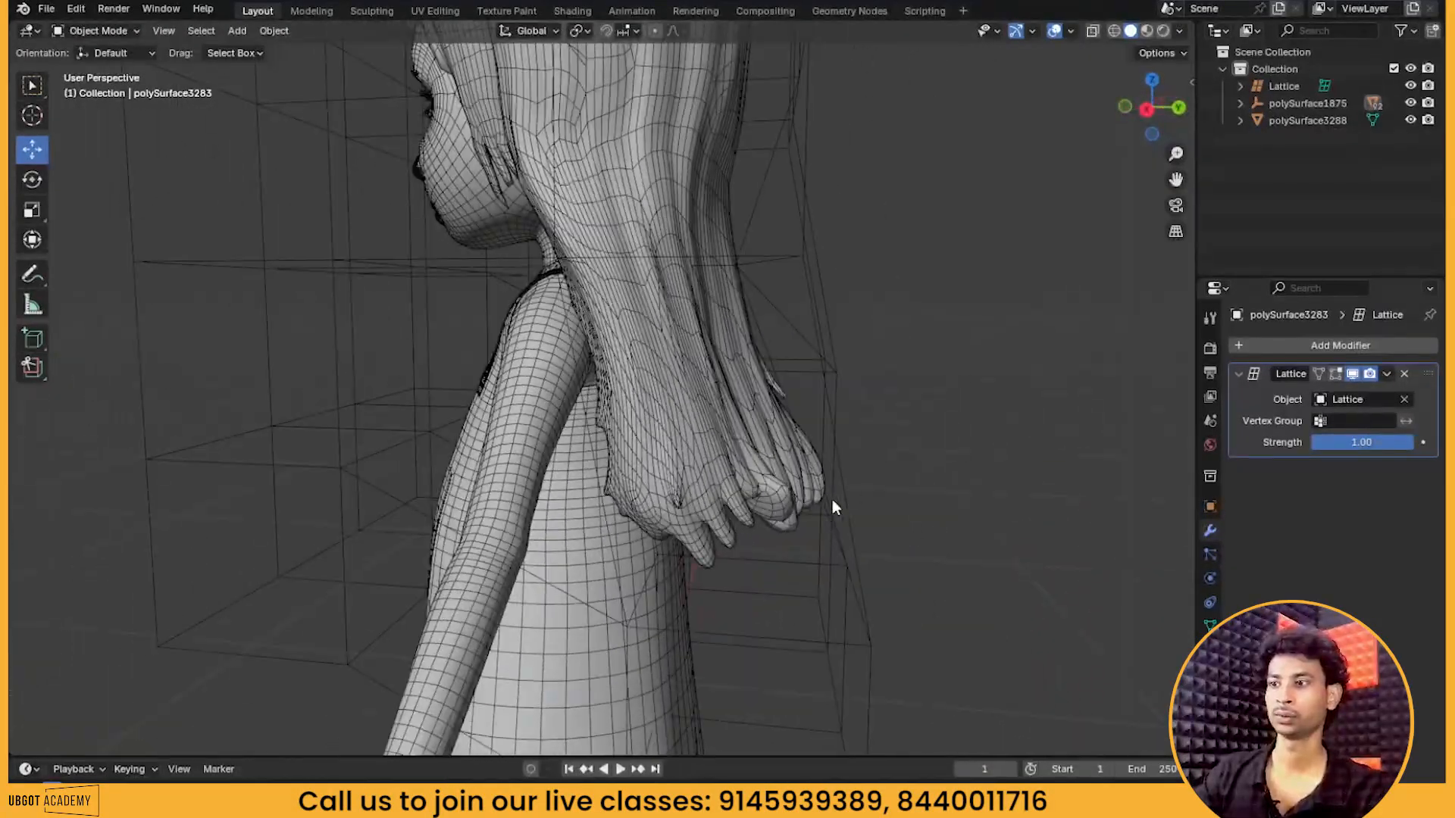
Edit the lattice again, select its back control points beside the lower hair, and move them outward behind the character along Y
click(813, 272)
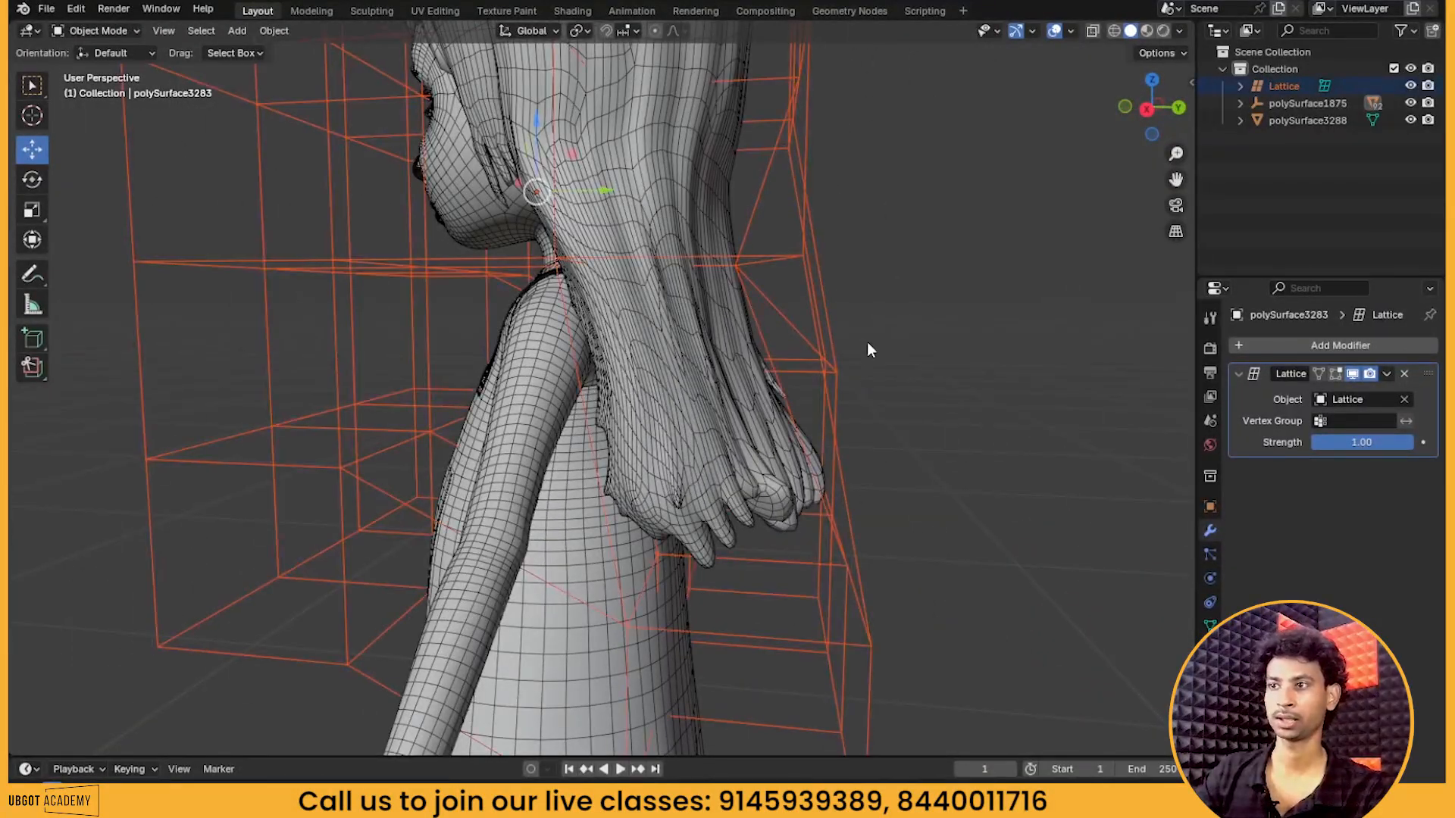
click(828, 337)
key(grave)
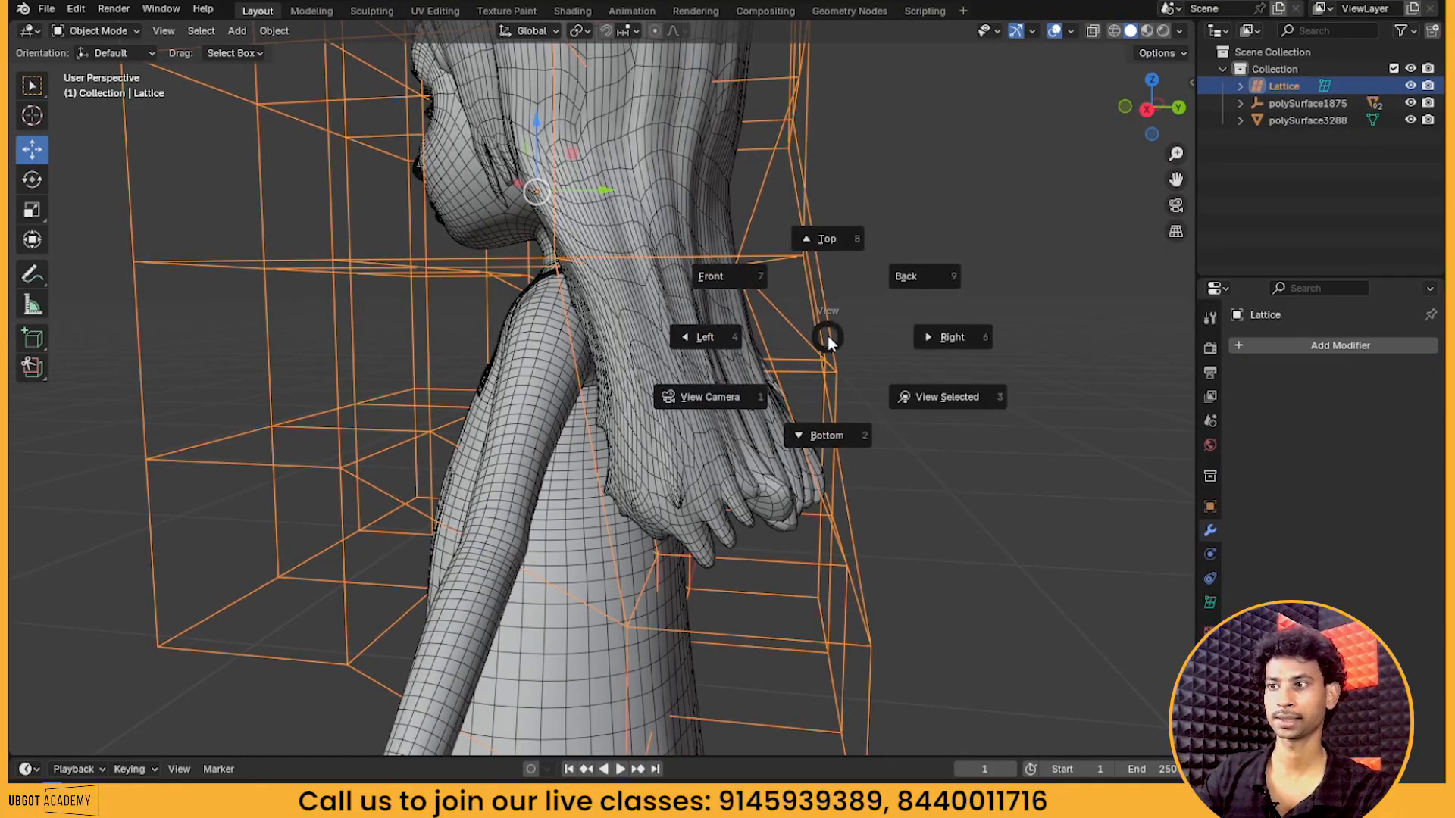
key(Tab)
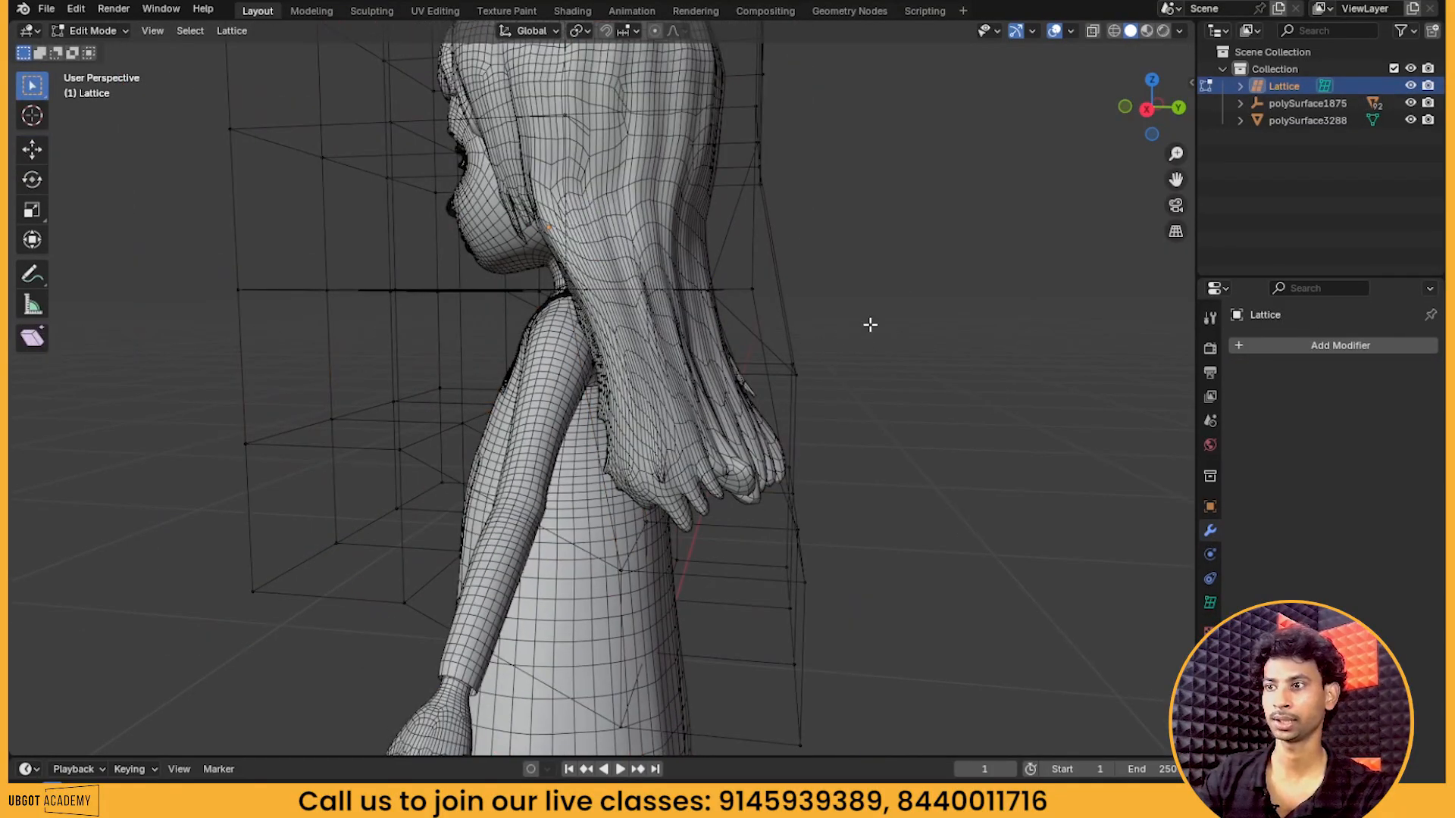
drag(870, 324, 713, 405)
scroll(789, 408, up, 1)
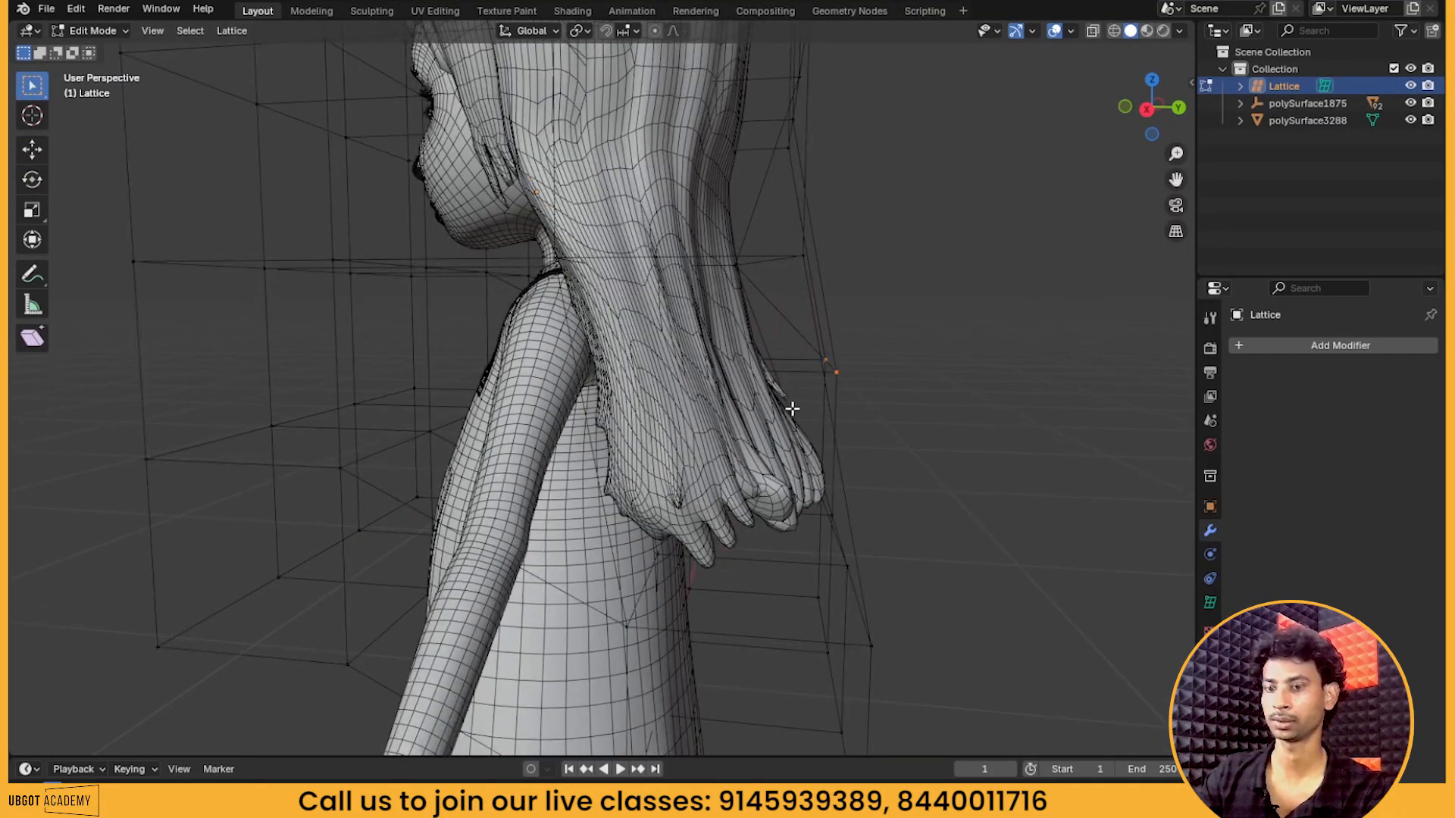
click(29, 154)
drag(898, 377, 1004, 371)
shift+middle_drag(1043, 447, 847, 421)
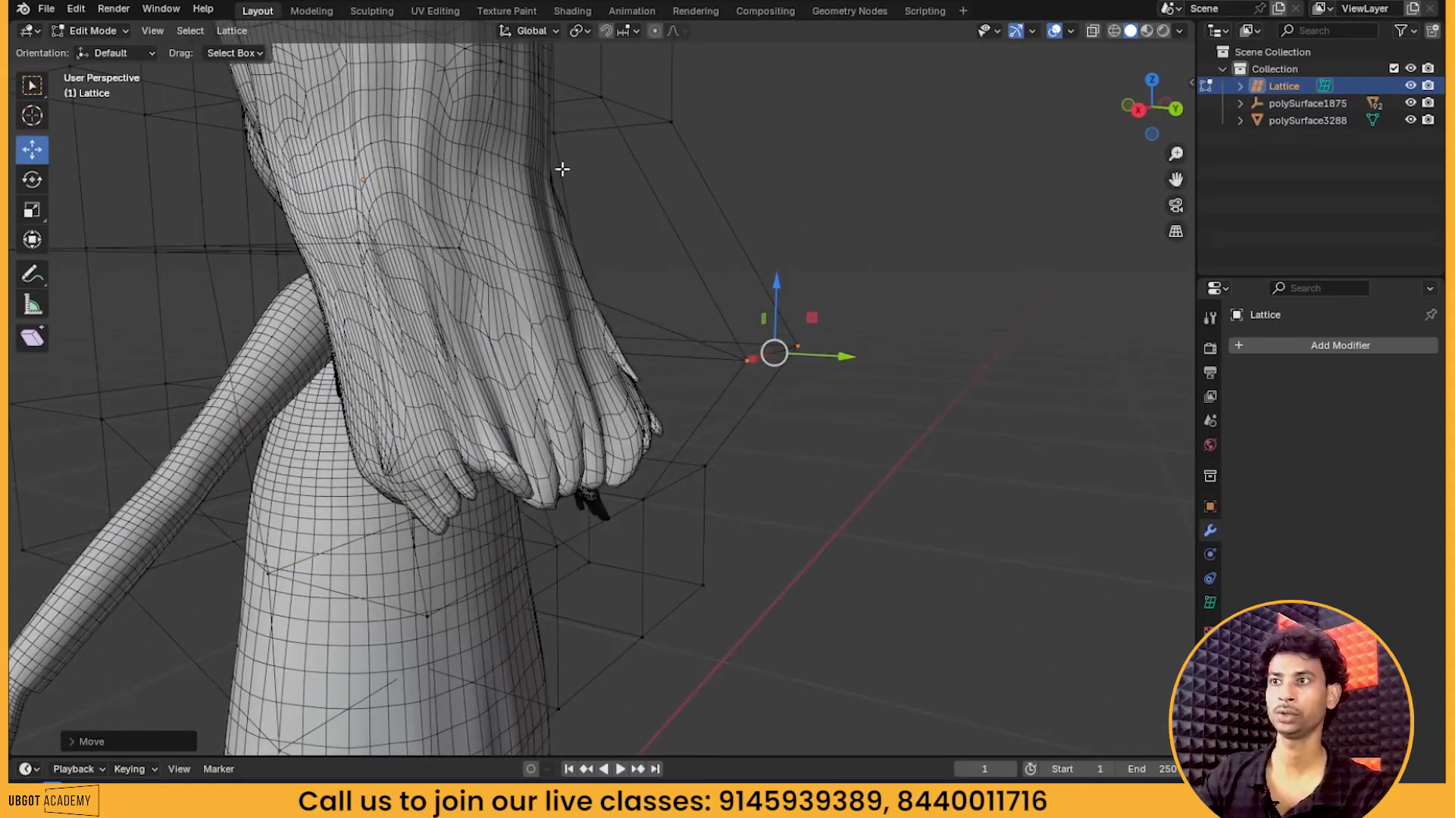
Look through the proportional editing falloff types, including Sharp
click(681, 31)
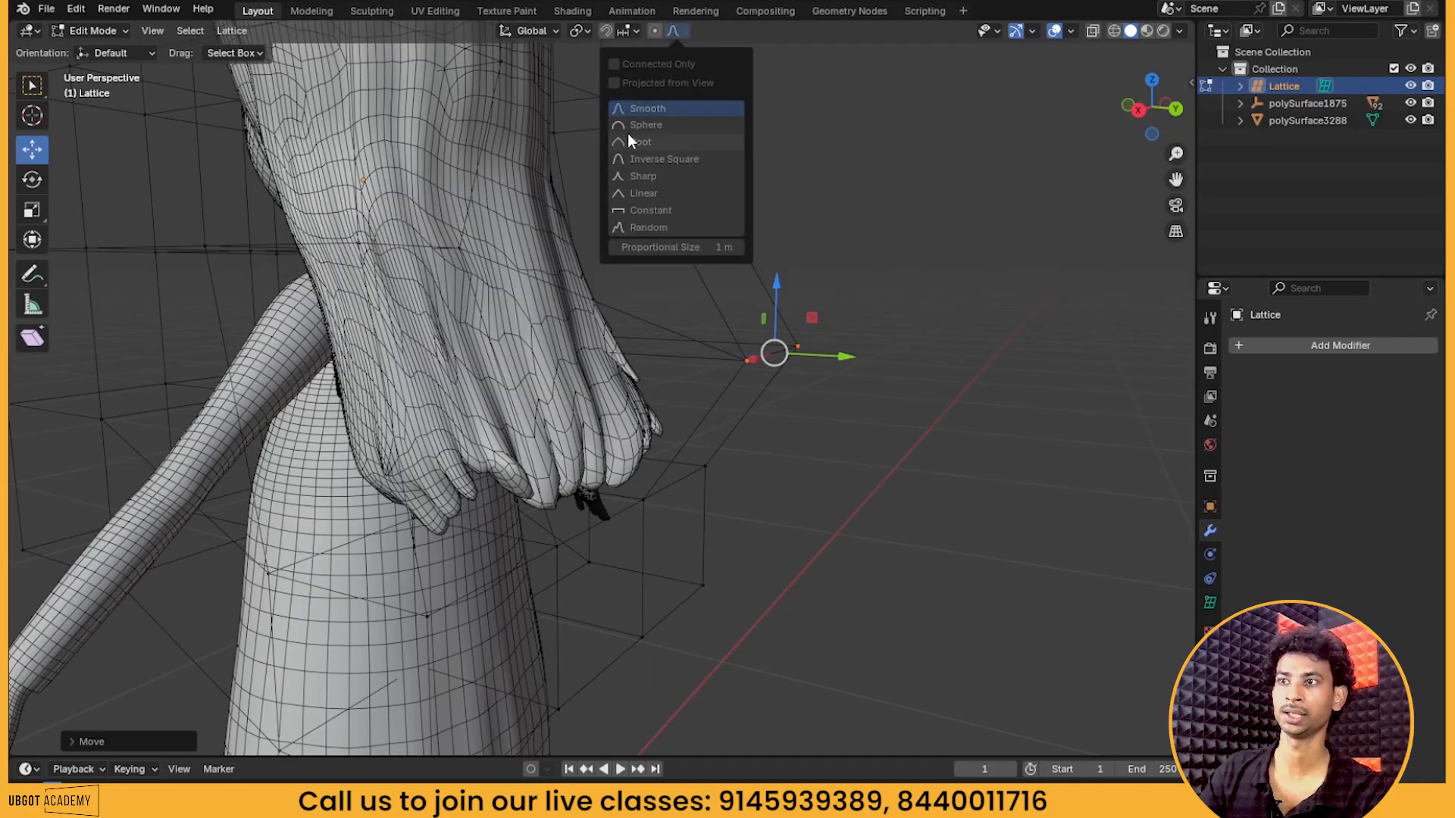
click(644, 176)
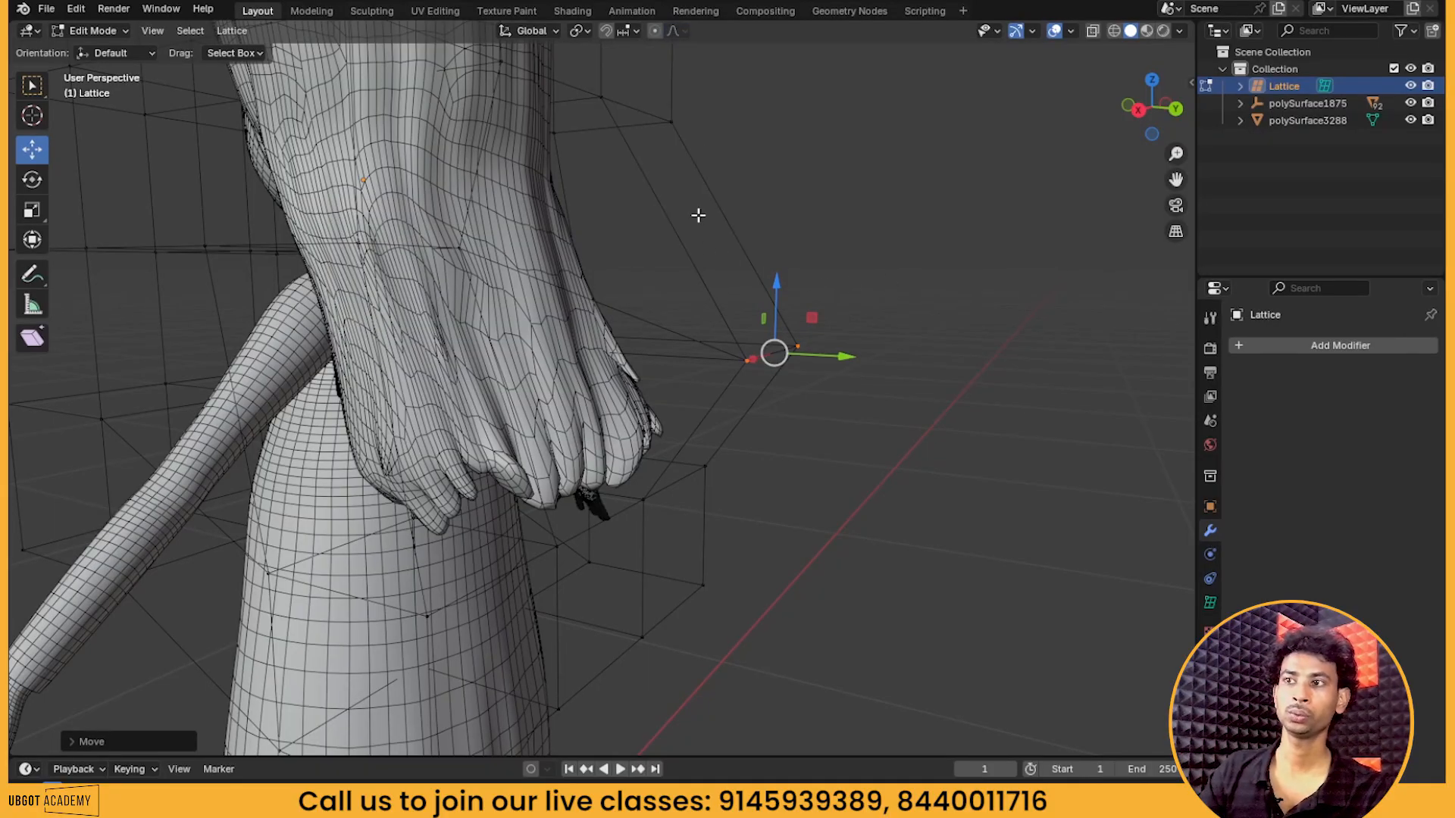
middle_drag(780, 451, 828, 447)
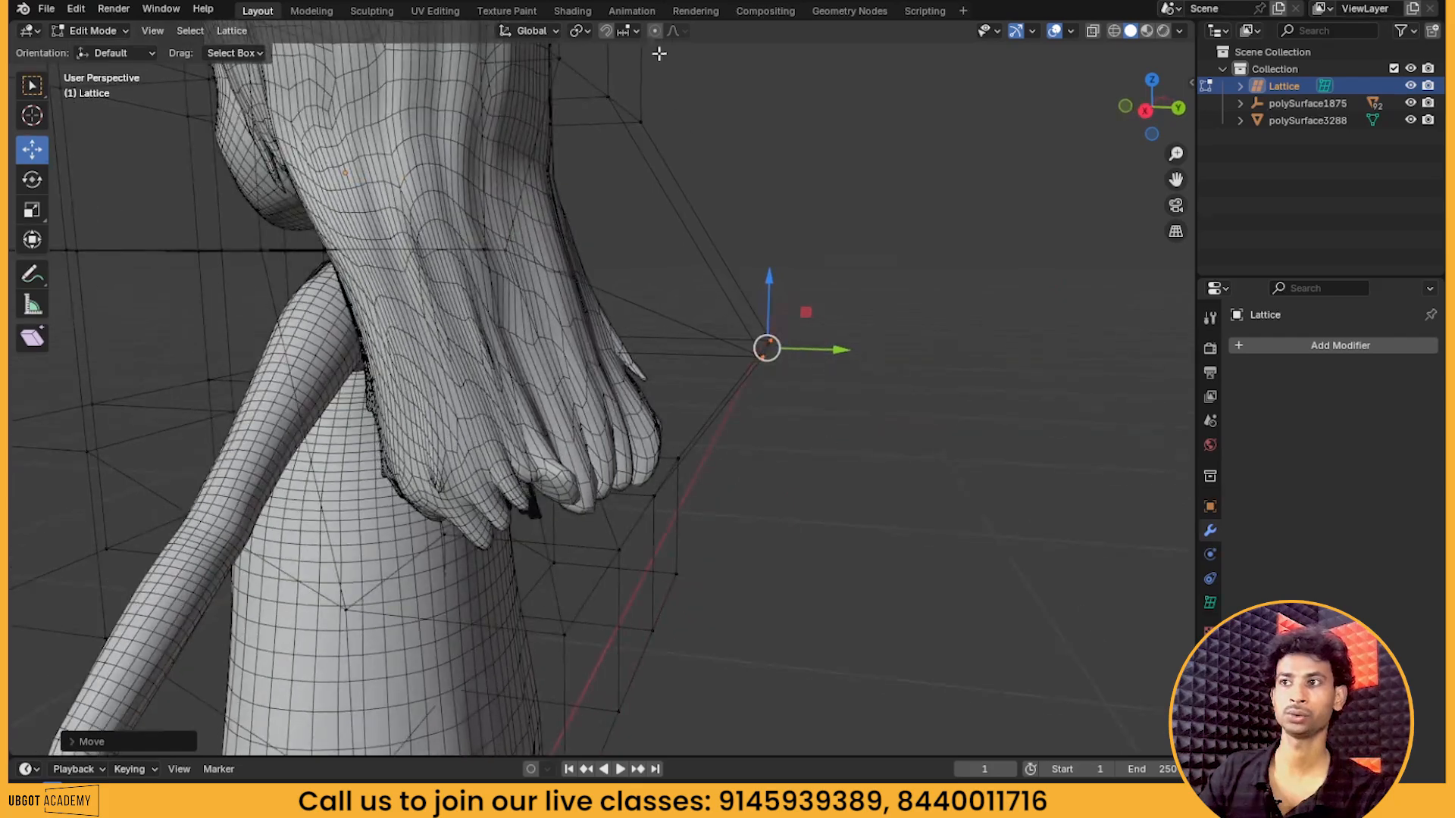
click(670, 30)
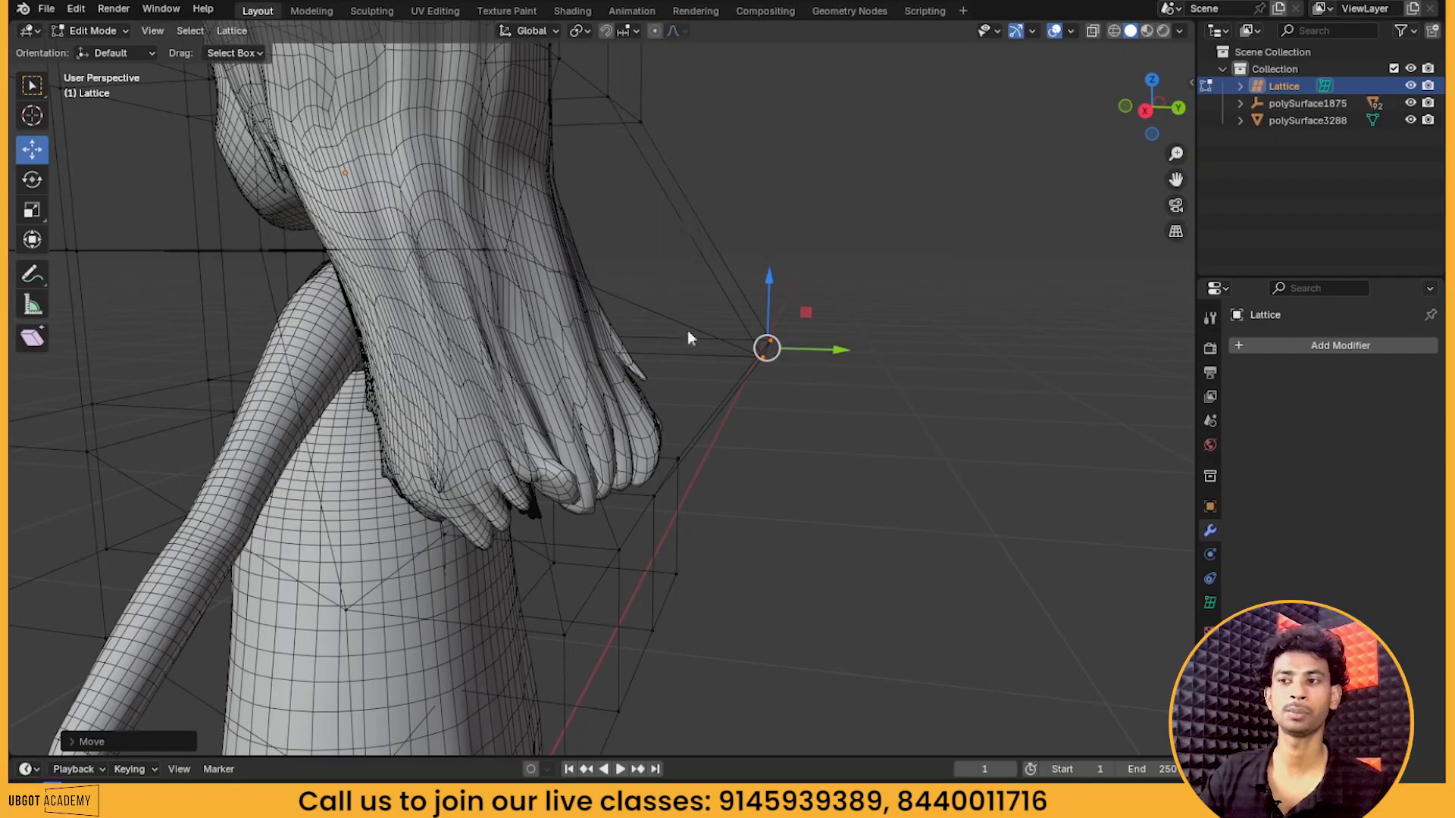
Select the lattice's lowest back control points below the hair tips and move them farther behind the character
scroll(629, 416, down, 4)
middle_drag(634, 414, 715, 410)
scroll(716, 410, up, 2)
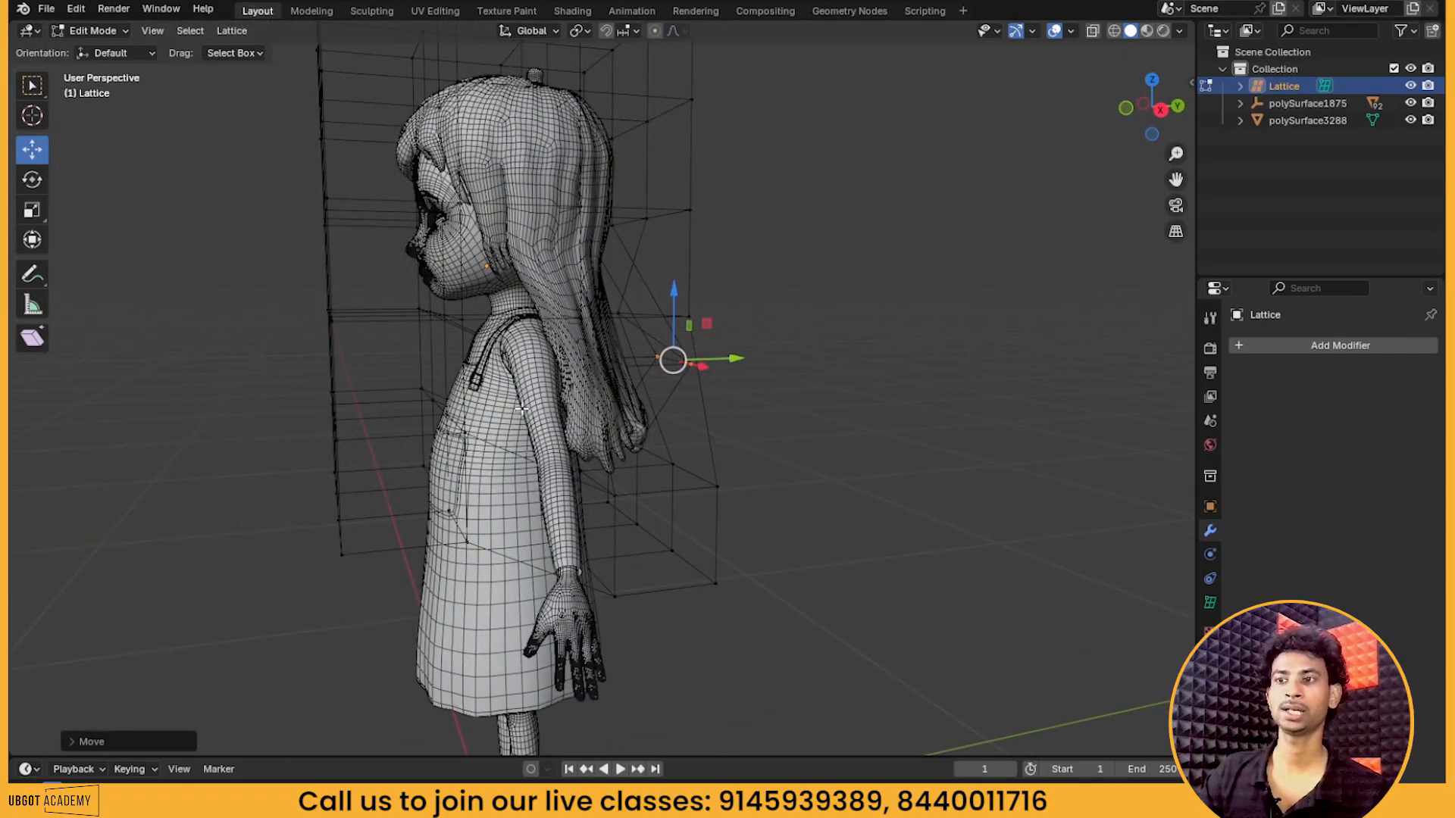
middle_drag(579, 429, 689, 425)
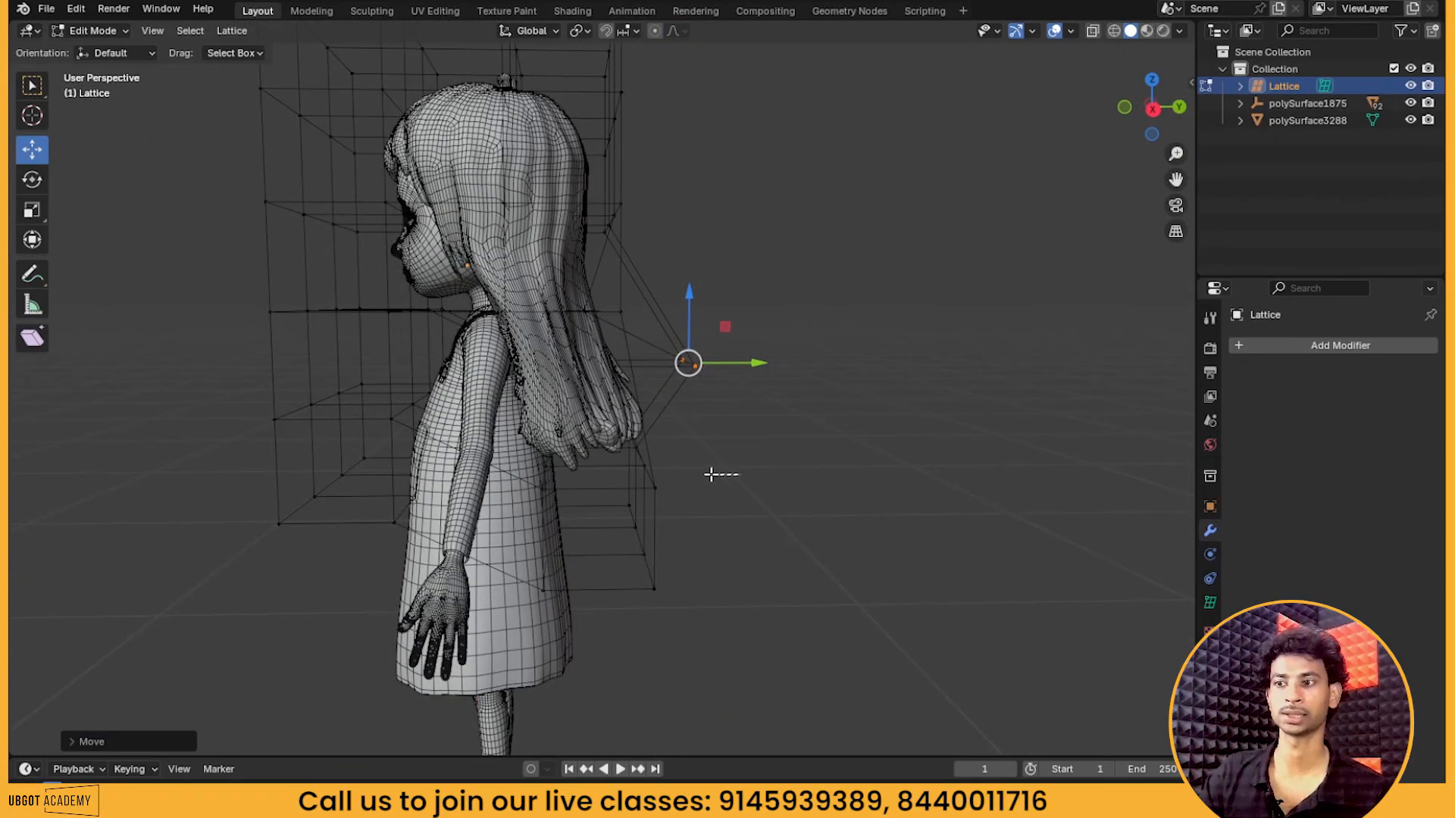
drag(711, 475, 610, 535)
middle_drag(682, 531, 661, 516)
drag(696, 518, 629, 410)
middle_drag(689, 474, 705, 480)
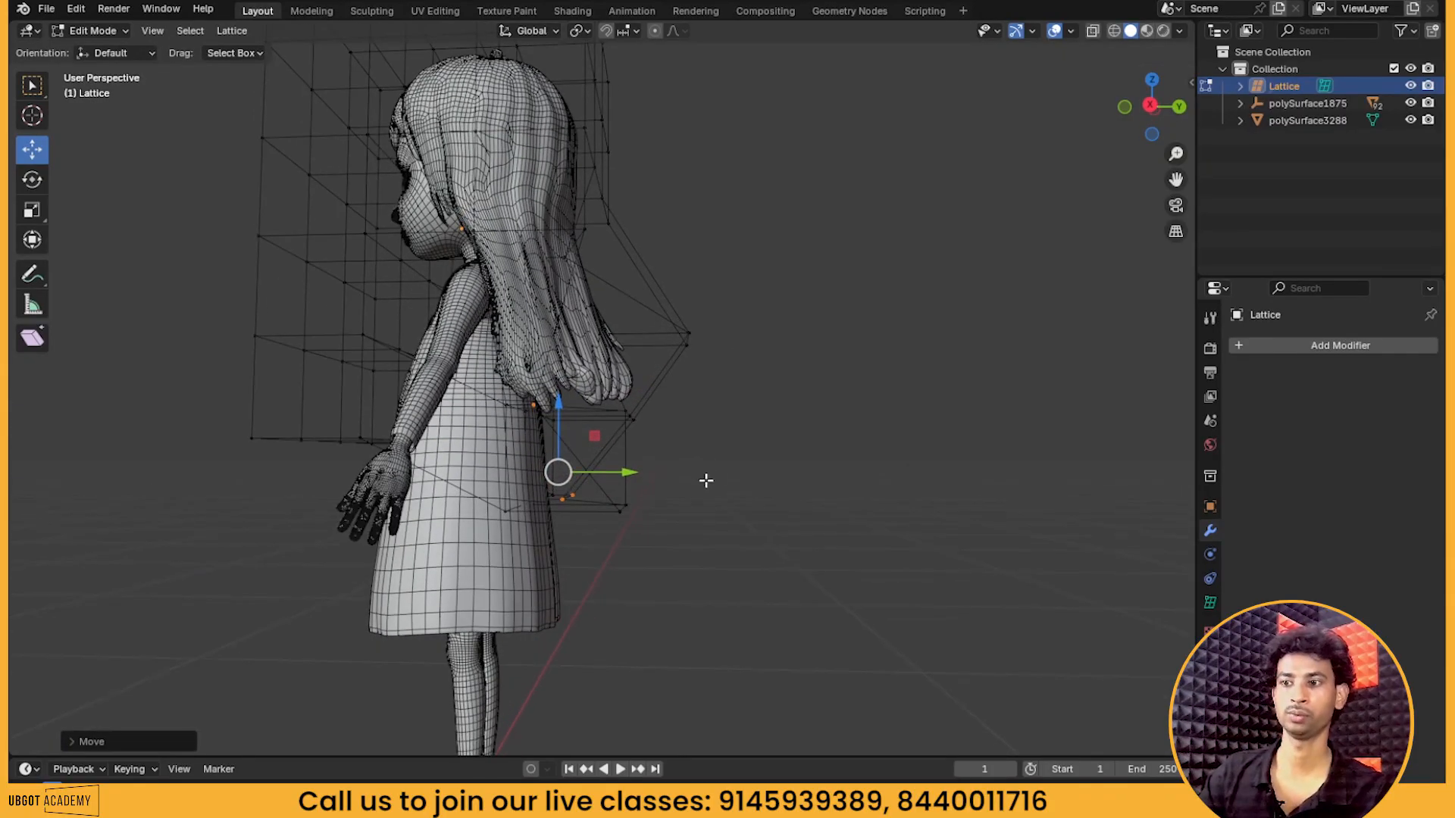
drag(730, 453, 582, 579)
drag(624, 441, 711, 416)
middle_drag(711, 416, 899, 438)
shift+middle_drag(706, 310, 676, 363)
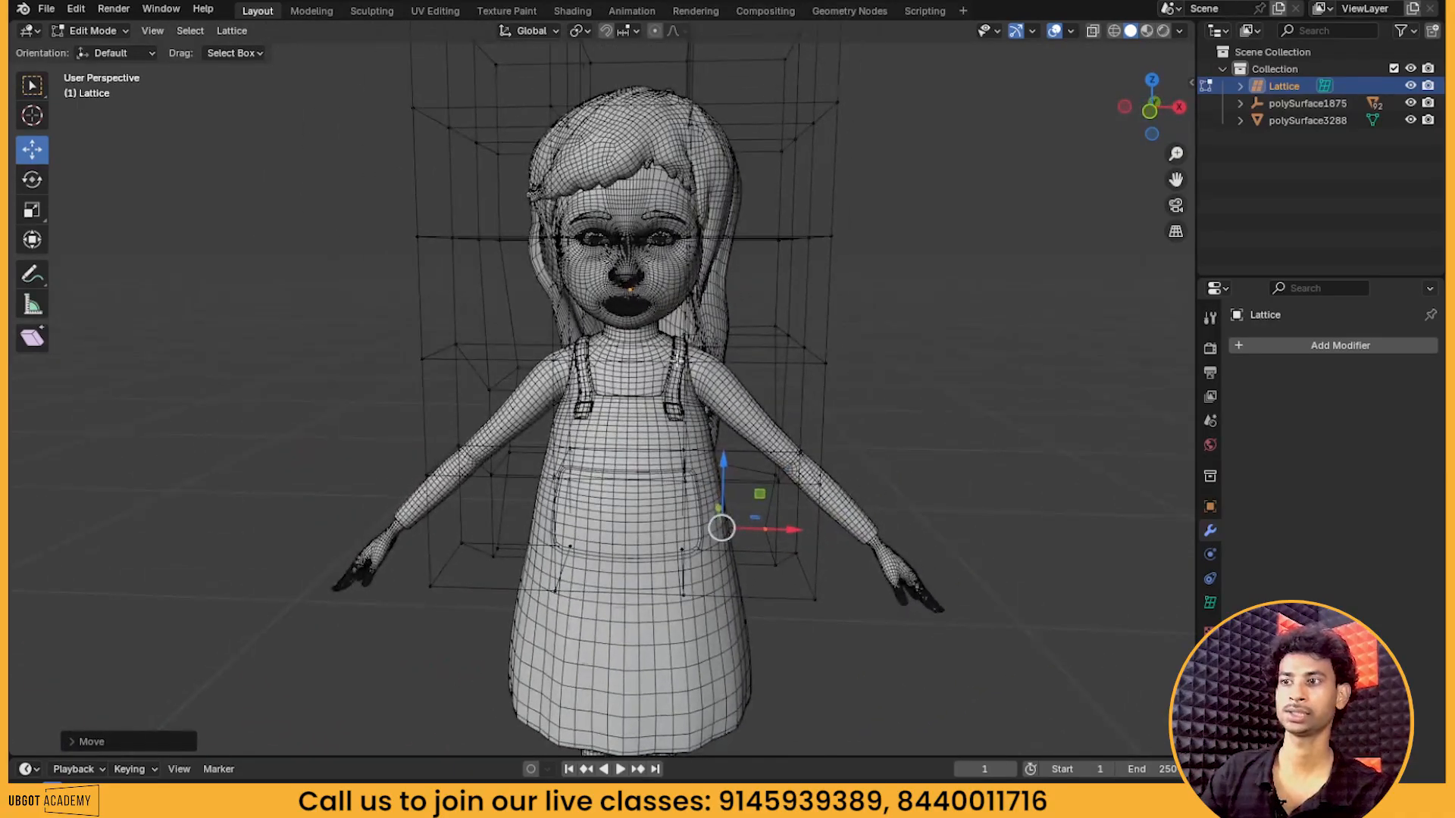
Select the whole layer of lattice points at shoulder height and scale it up to widen the hair there
drag(298, 260, 846, 415)
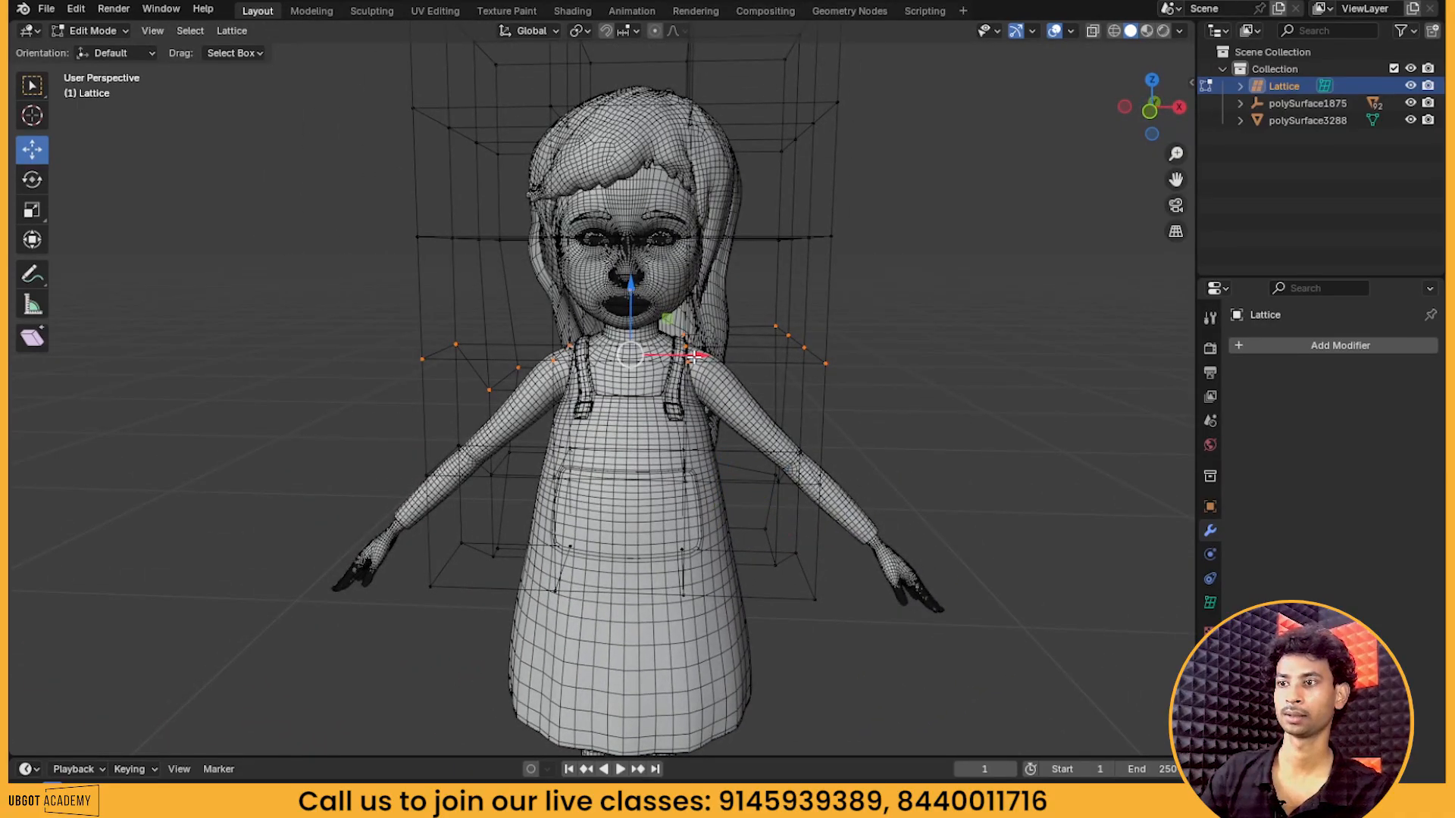
drag(694, 357, 694, 357)
key(s)
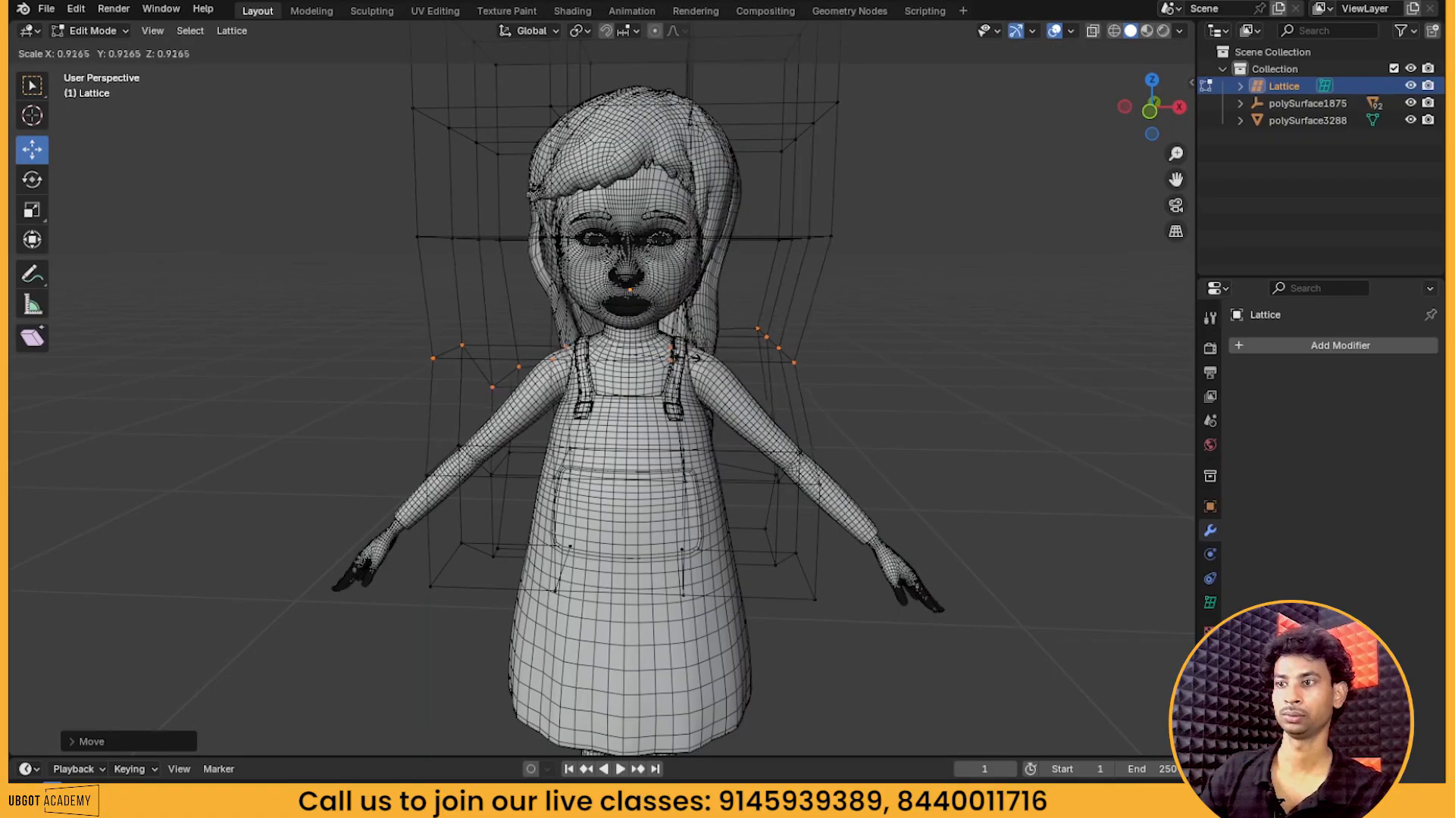
click(722, 365)
middle_drag(953, 327, 798, 324)
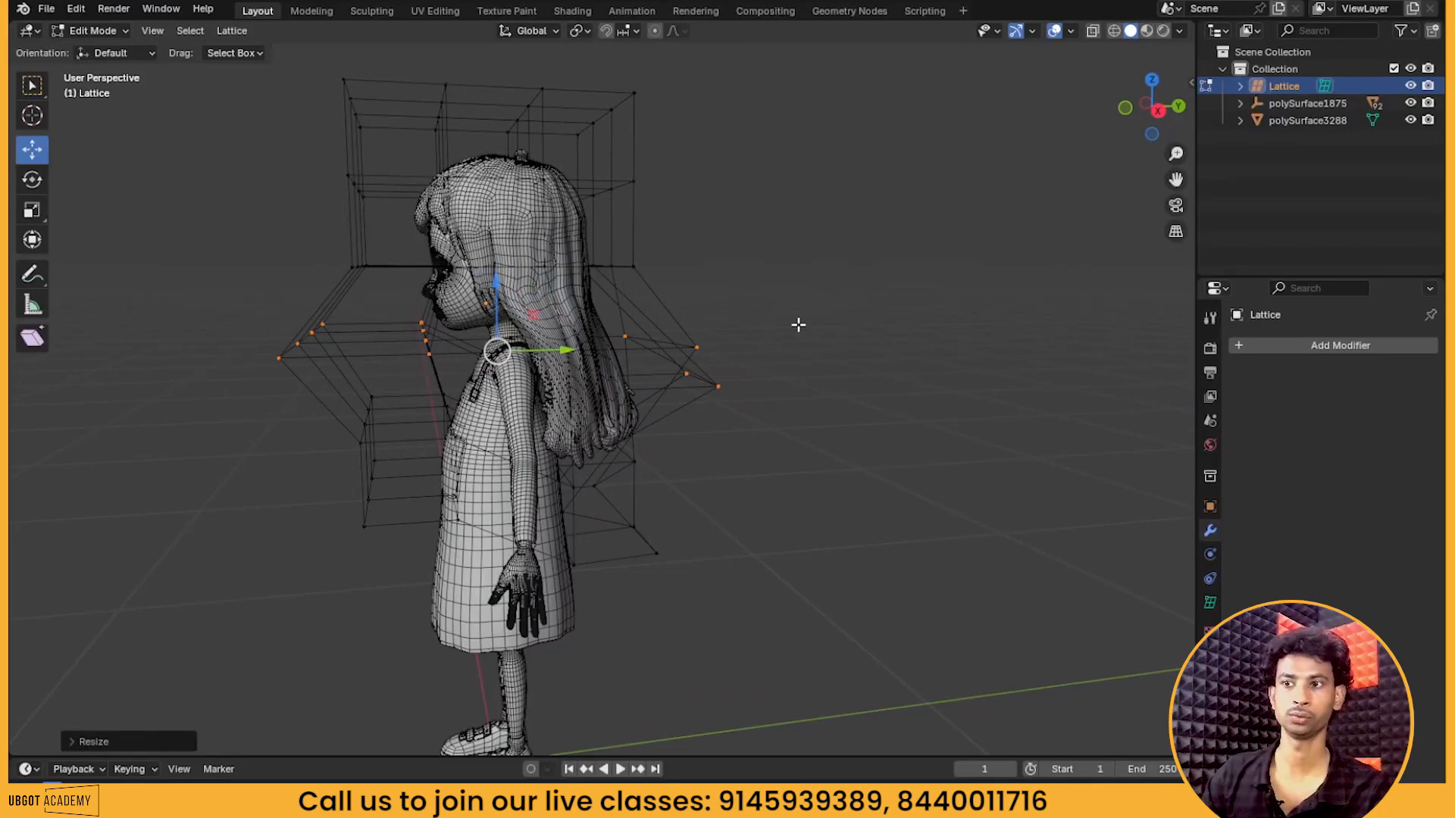
middle_drag(727, 402, 682, 369)
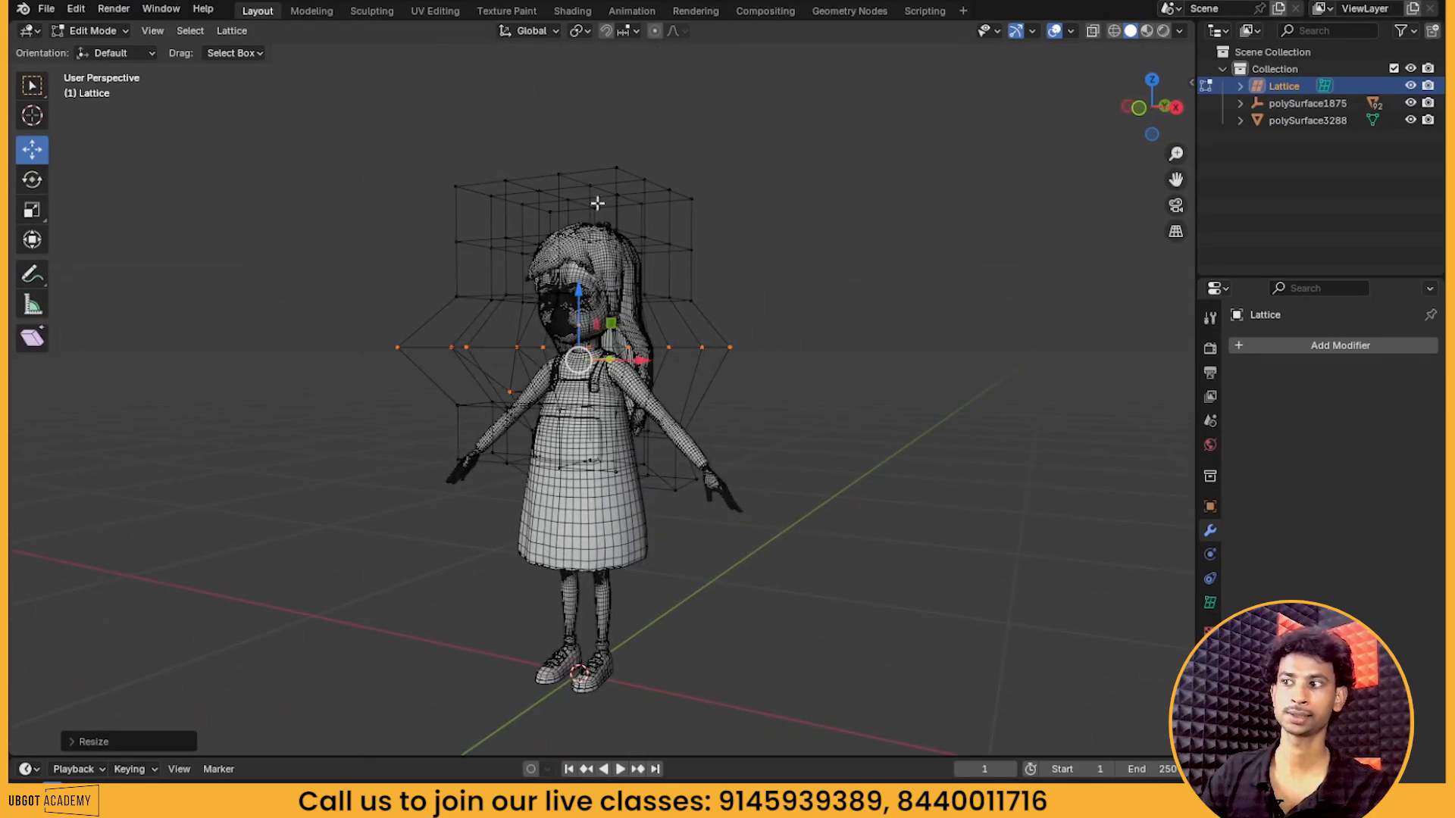
Return to Object Mode, select the hair mesh and apply its Lattice modifier
key(Tab)
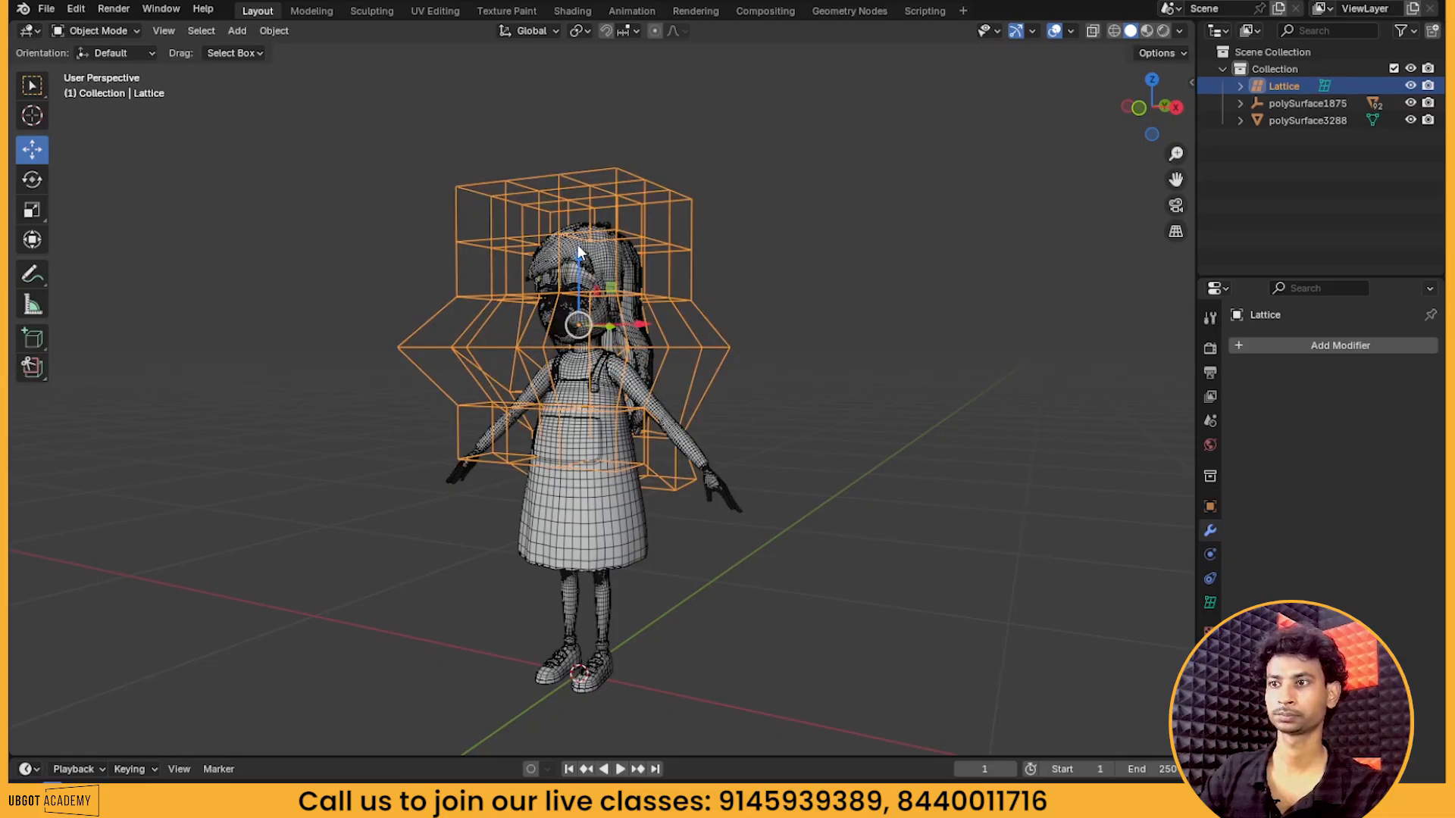
click(582, 253)
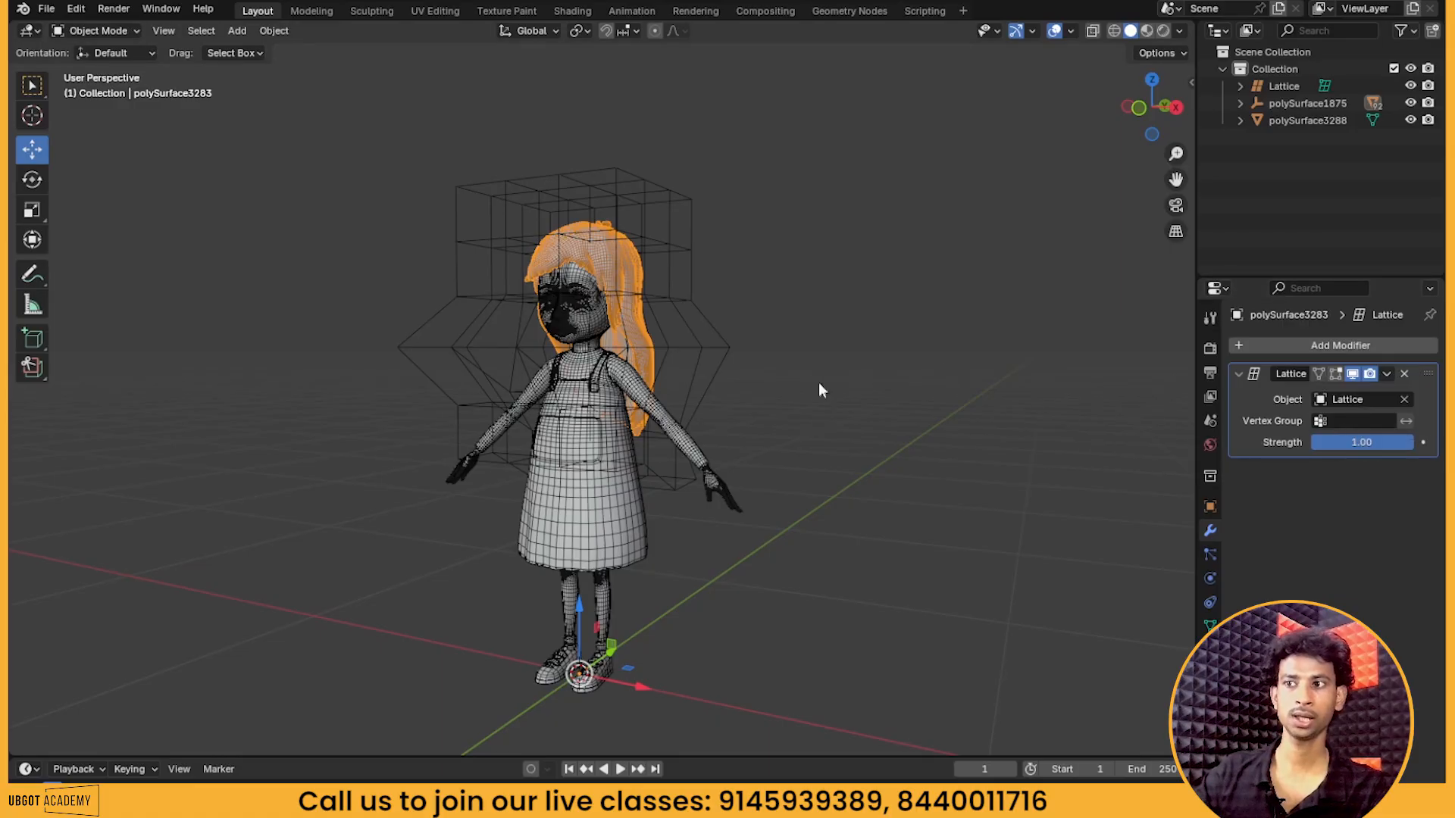
scroll(623, 540, up, 2)
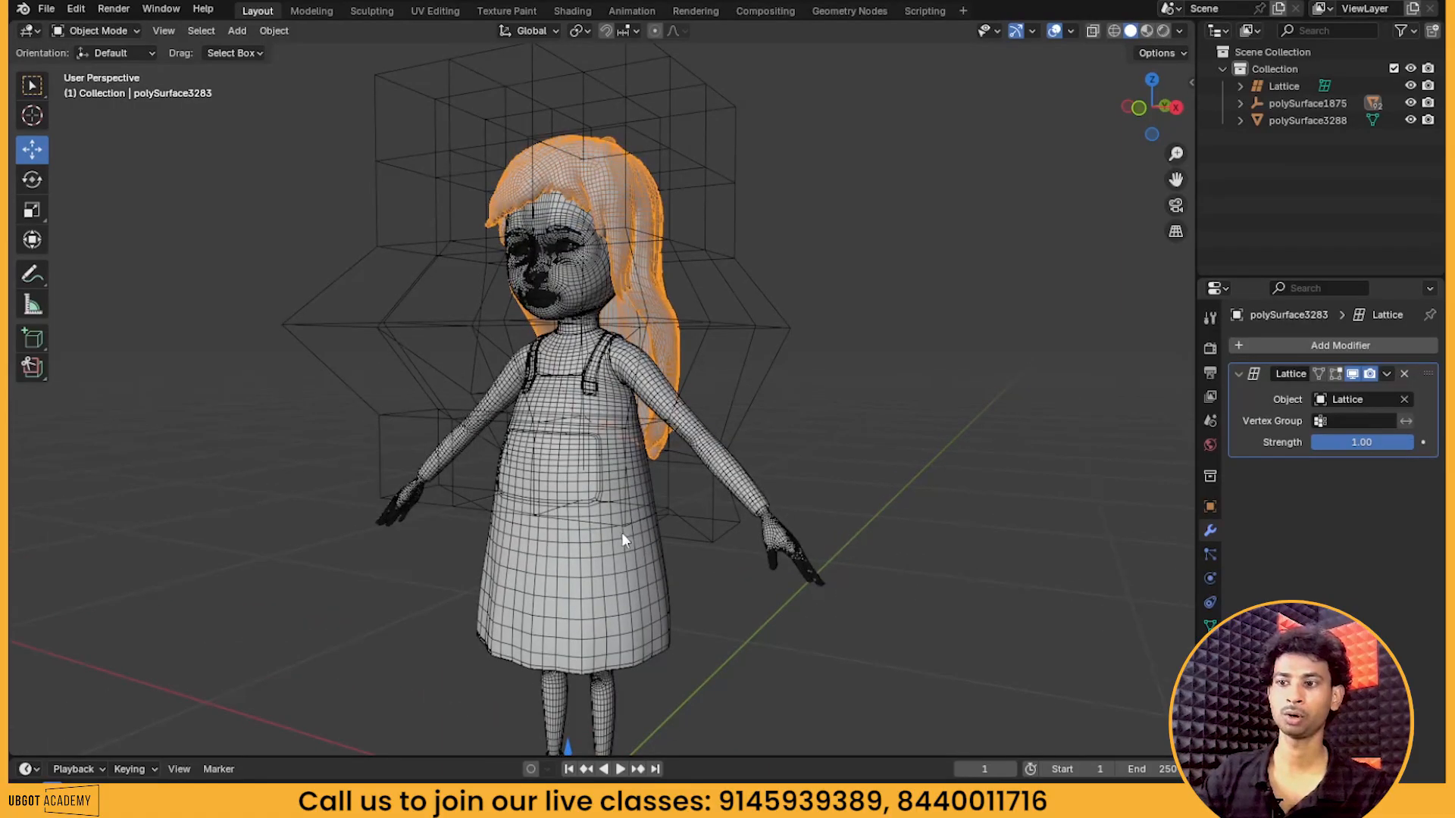
middle_drag(552, 566, 652, 534)
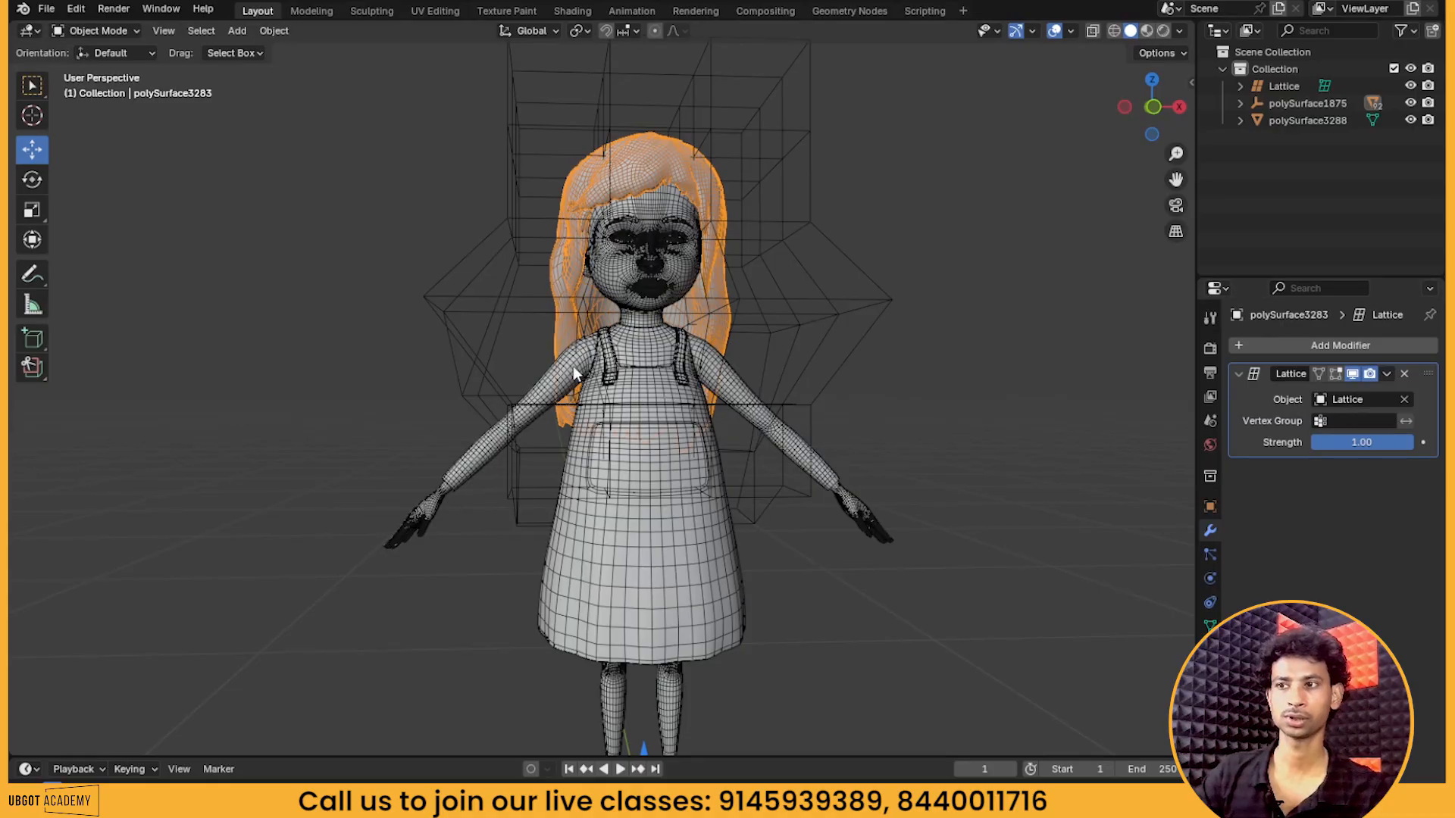
scroll(711, 356, down, 4)
middle_drag(755, 455, 954, 407)
scroll(624, 285, up, 2)
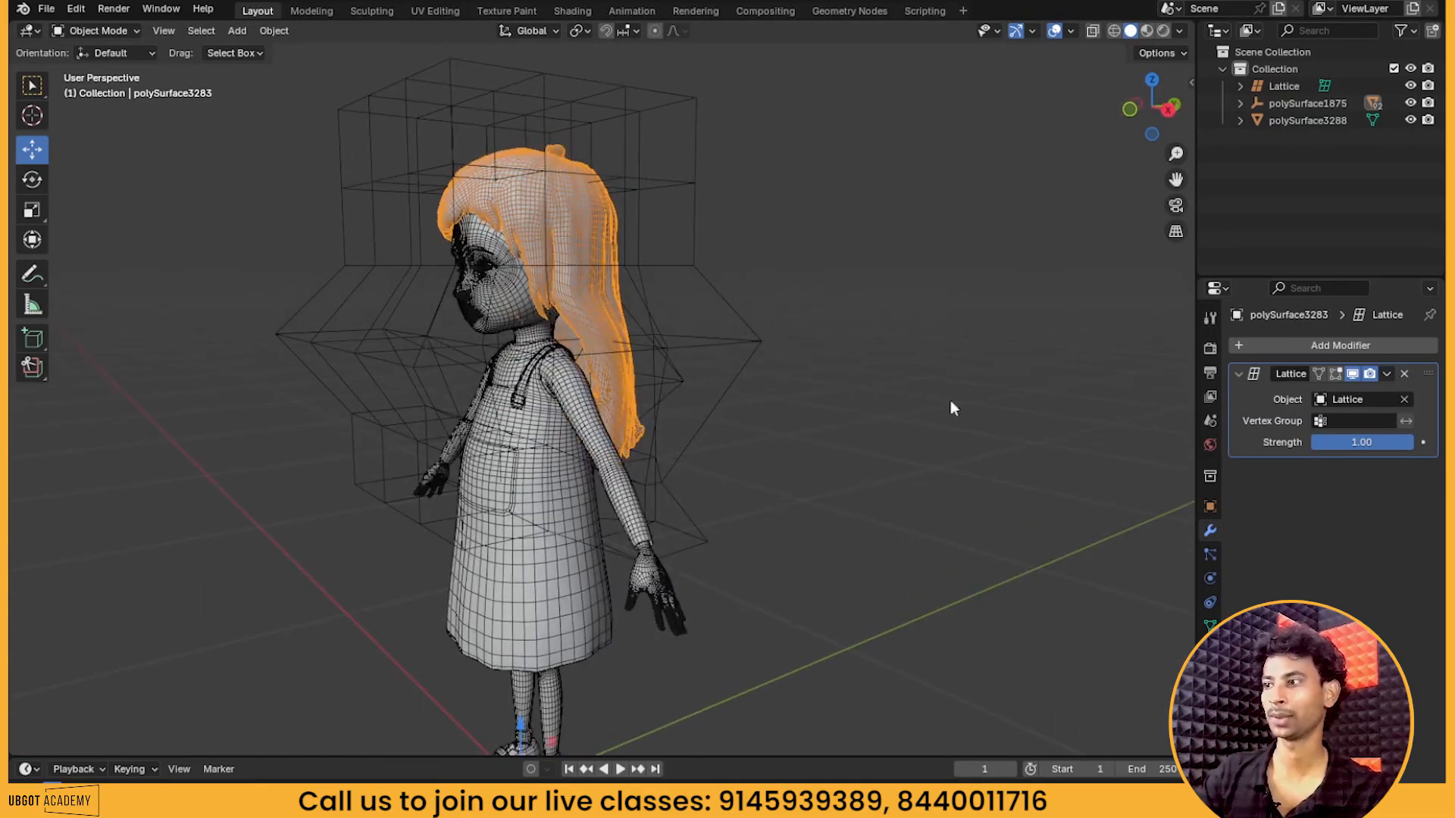
click(1383, 374)
click(1302, 393)
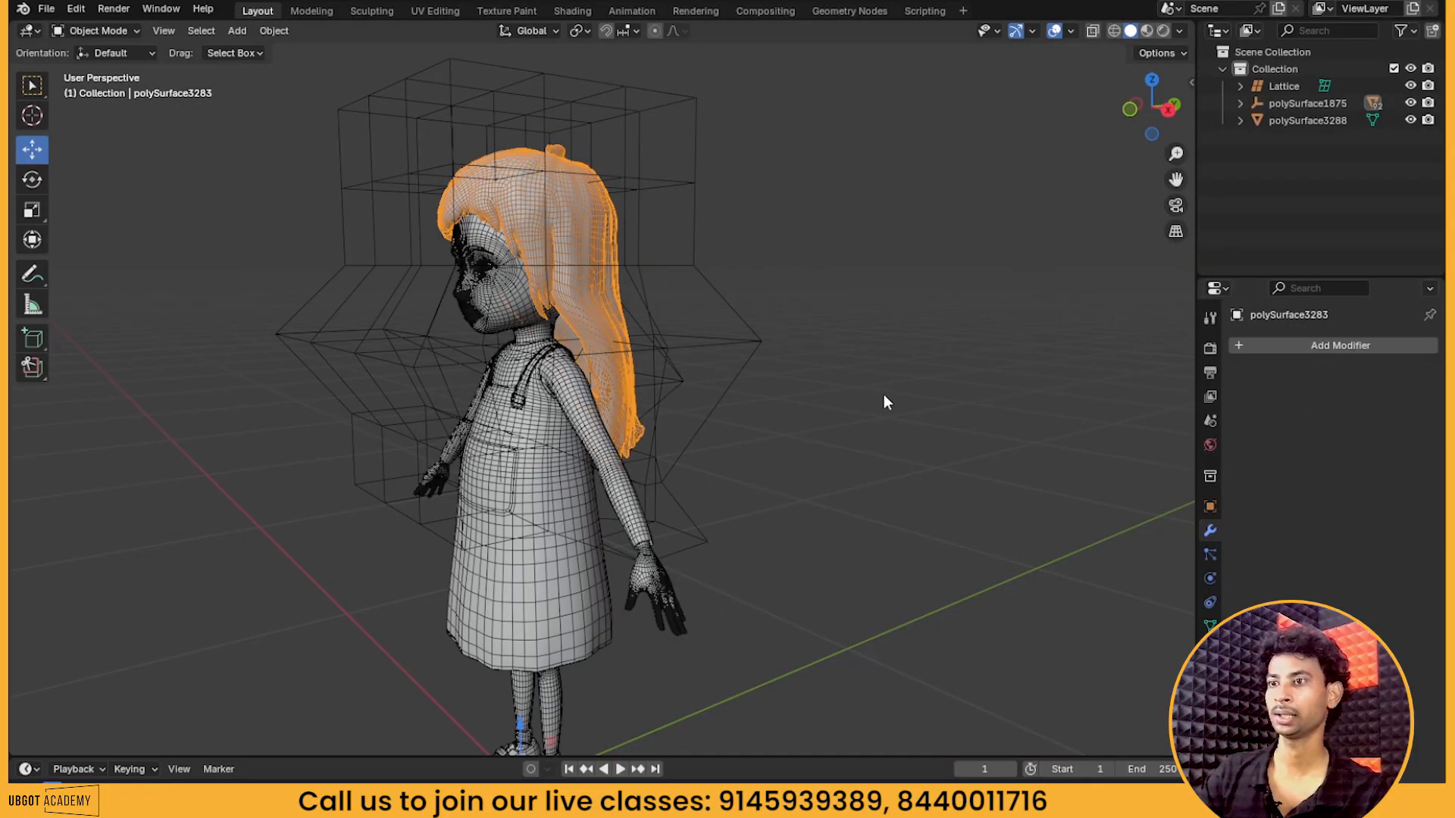
Delete the lattice cage and shade the hair mesh smooth
drag(883, 394, 713, 356)
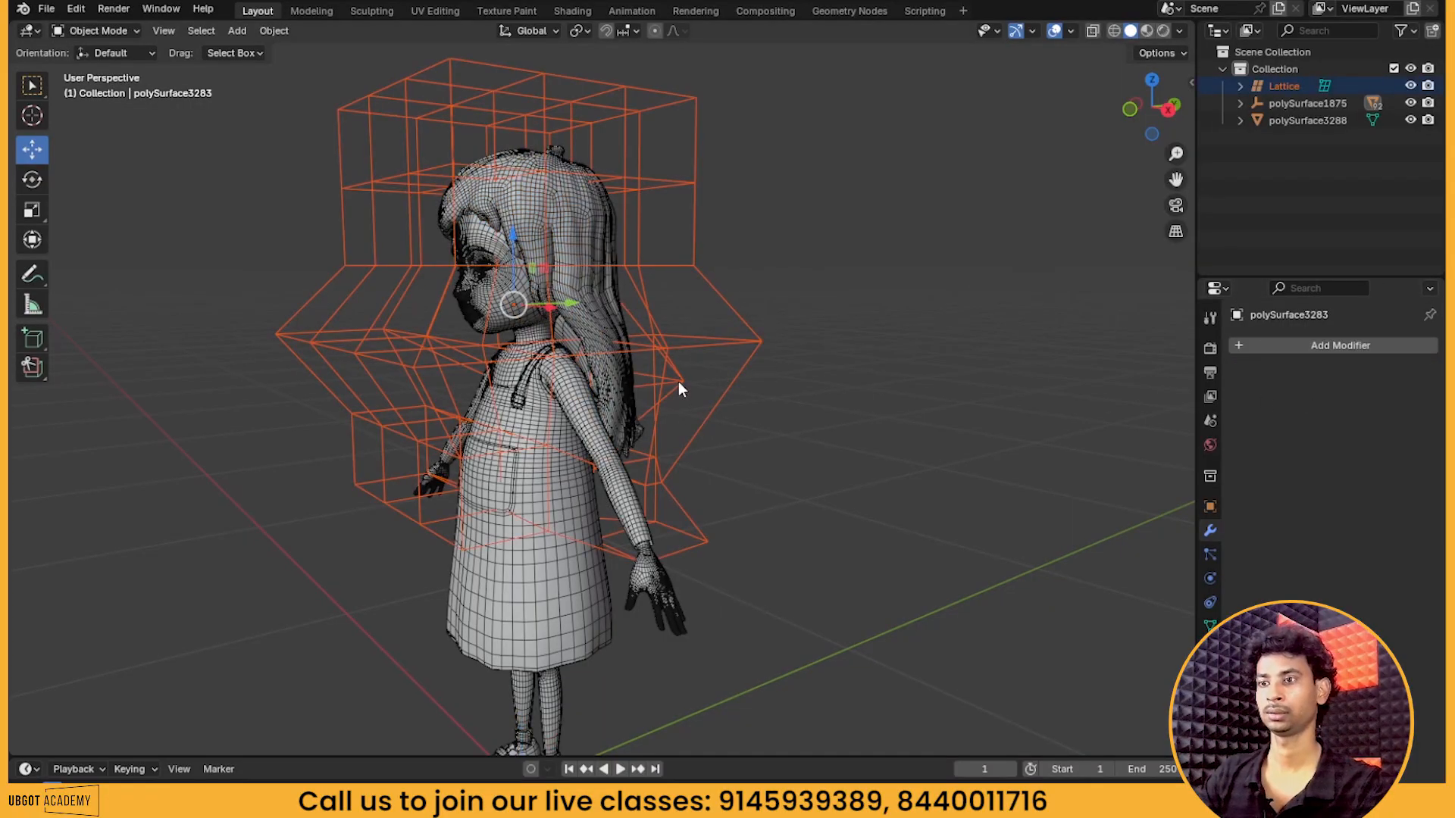
key(Delete)
click(585, 261)
middle_drag(585, 261, 605, 326)
right_click(604, 326)
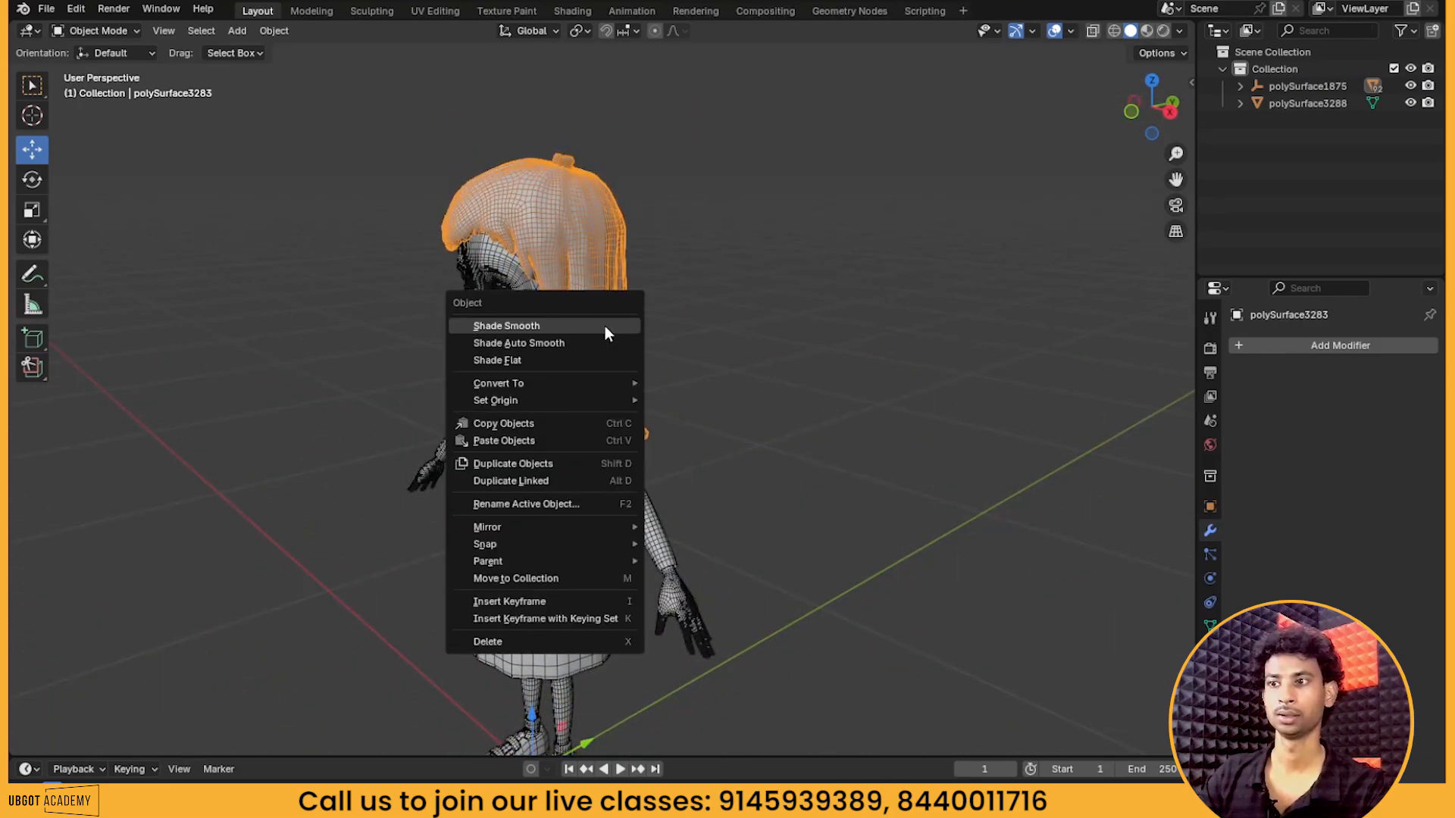
click(605, 326)
Select all of the character's meshes, including the hair, body and dress
shift+middle_drag(634, 506, 591, 417)
scroll(724, 406, up, 1)
scroll(682, 402, down, 3)
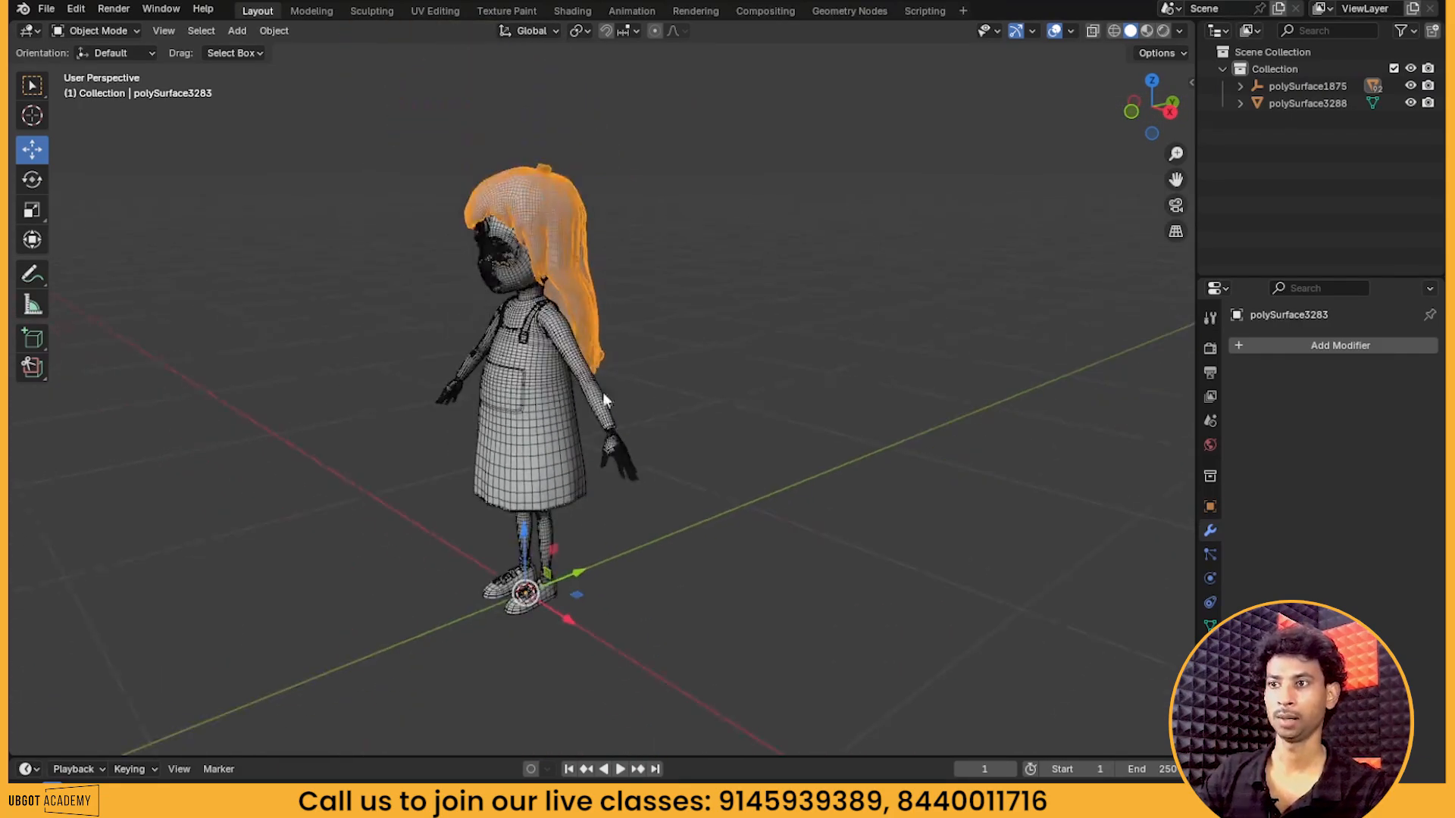
drag(292, 127, 748, 656)
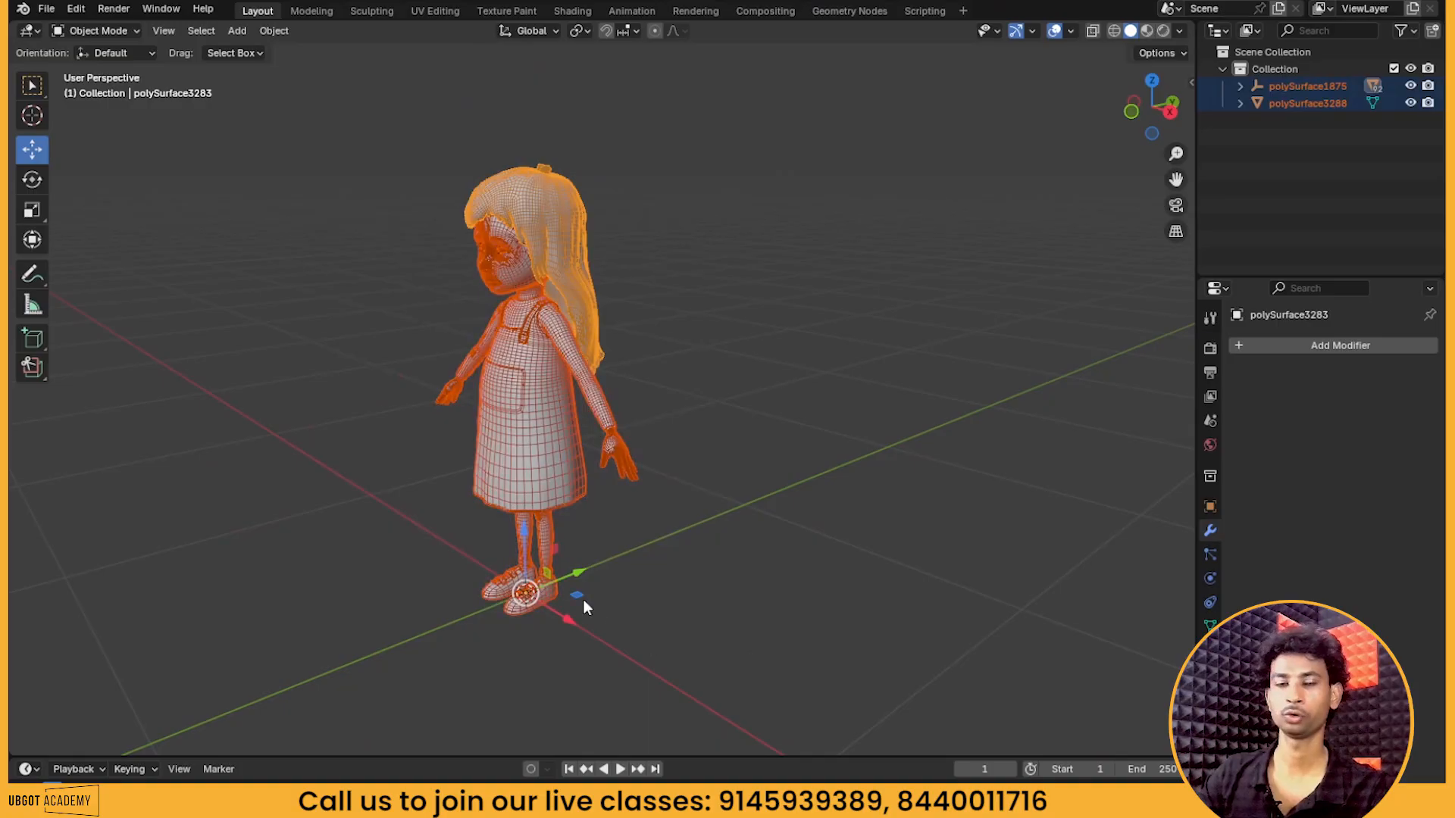
middle_drag(584, 599, 800, 460)
scroll(607, 413, down, 3)
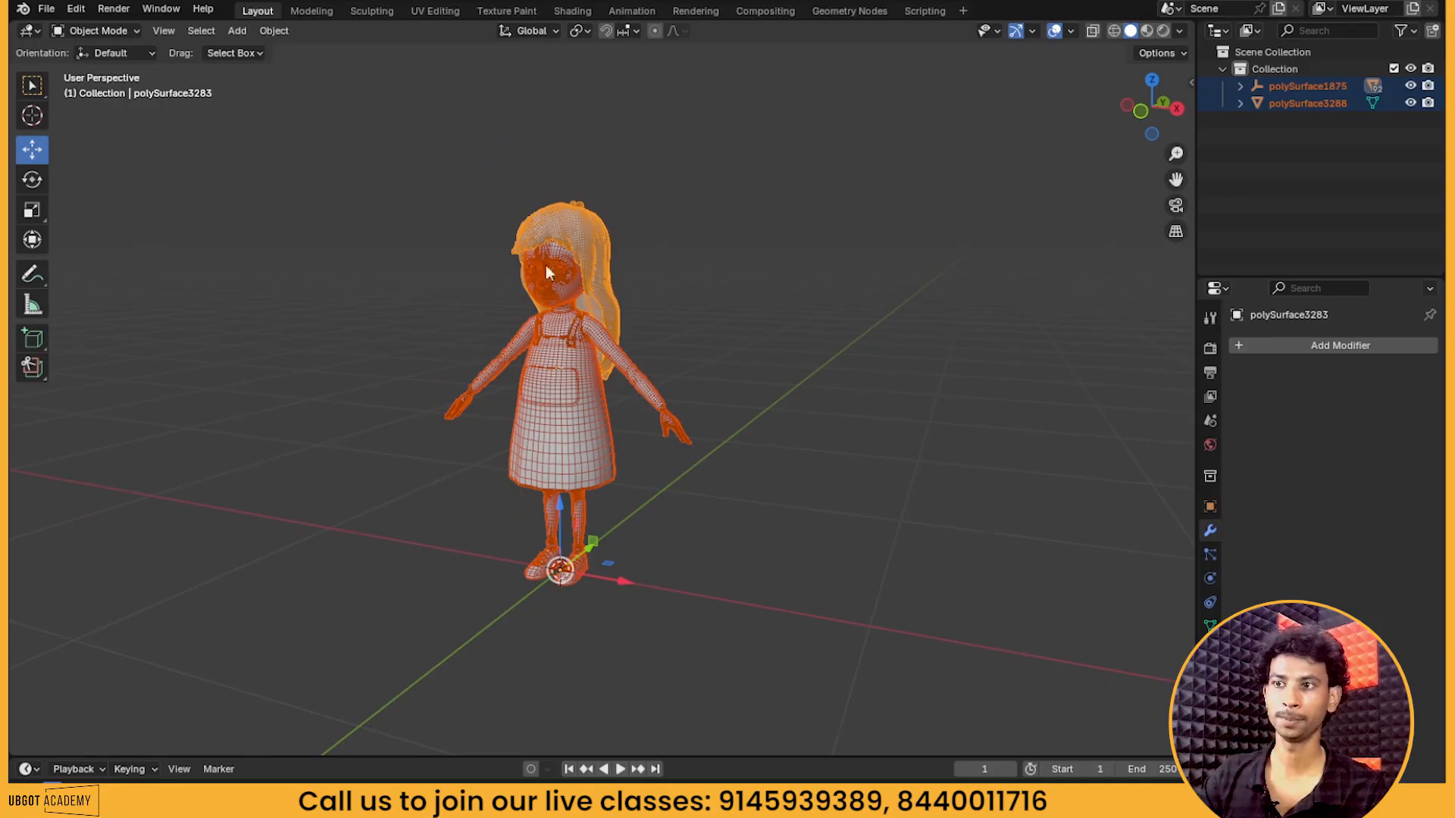
Try moving the hair upward and the dress sideways as separate objects, and undo both moves
click(549, 219)
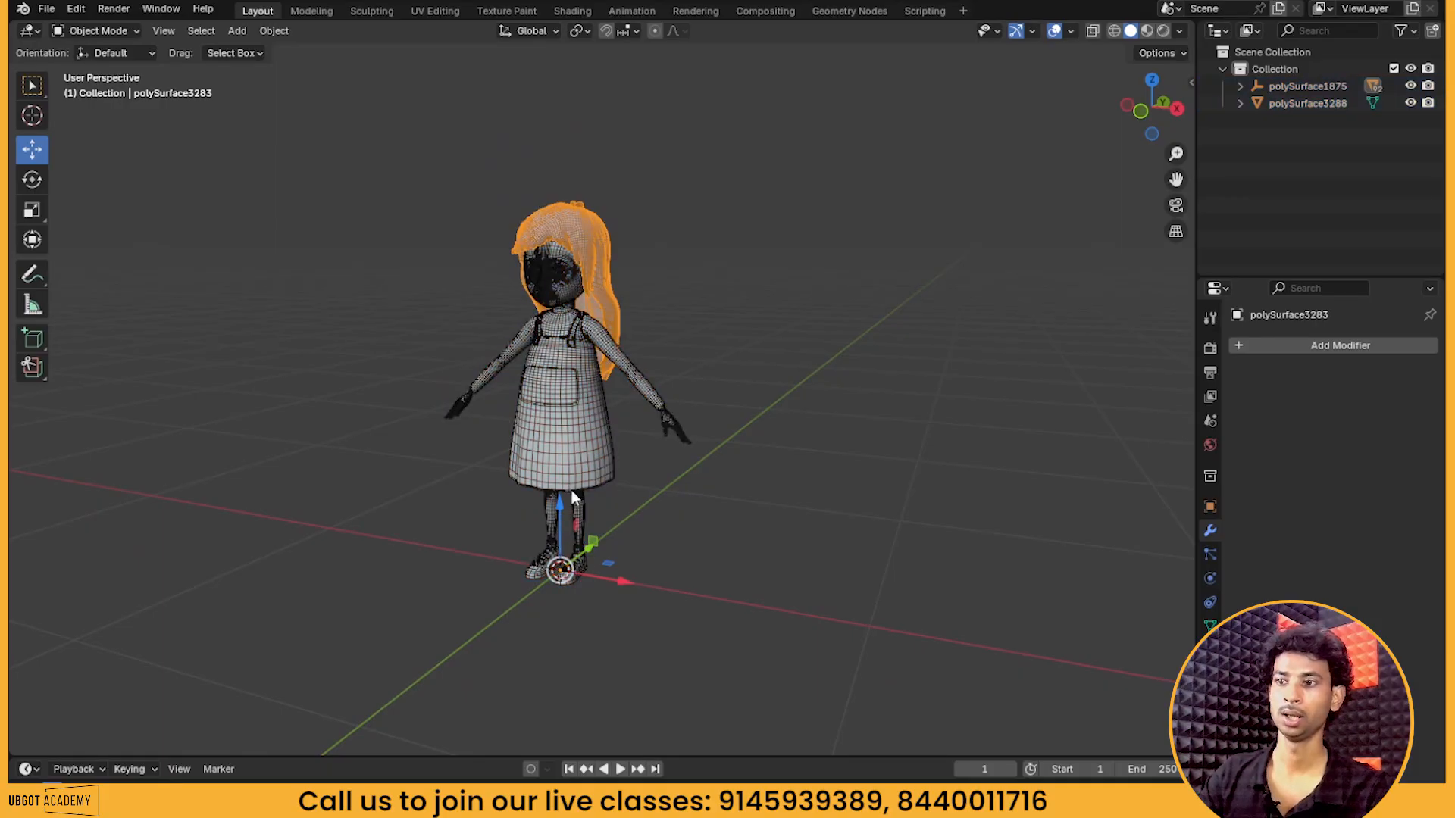
drag(558, 506, 559, 394)
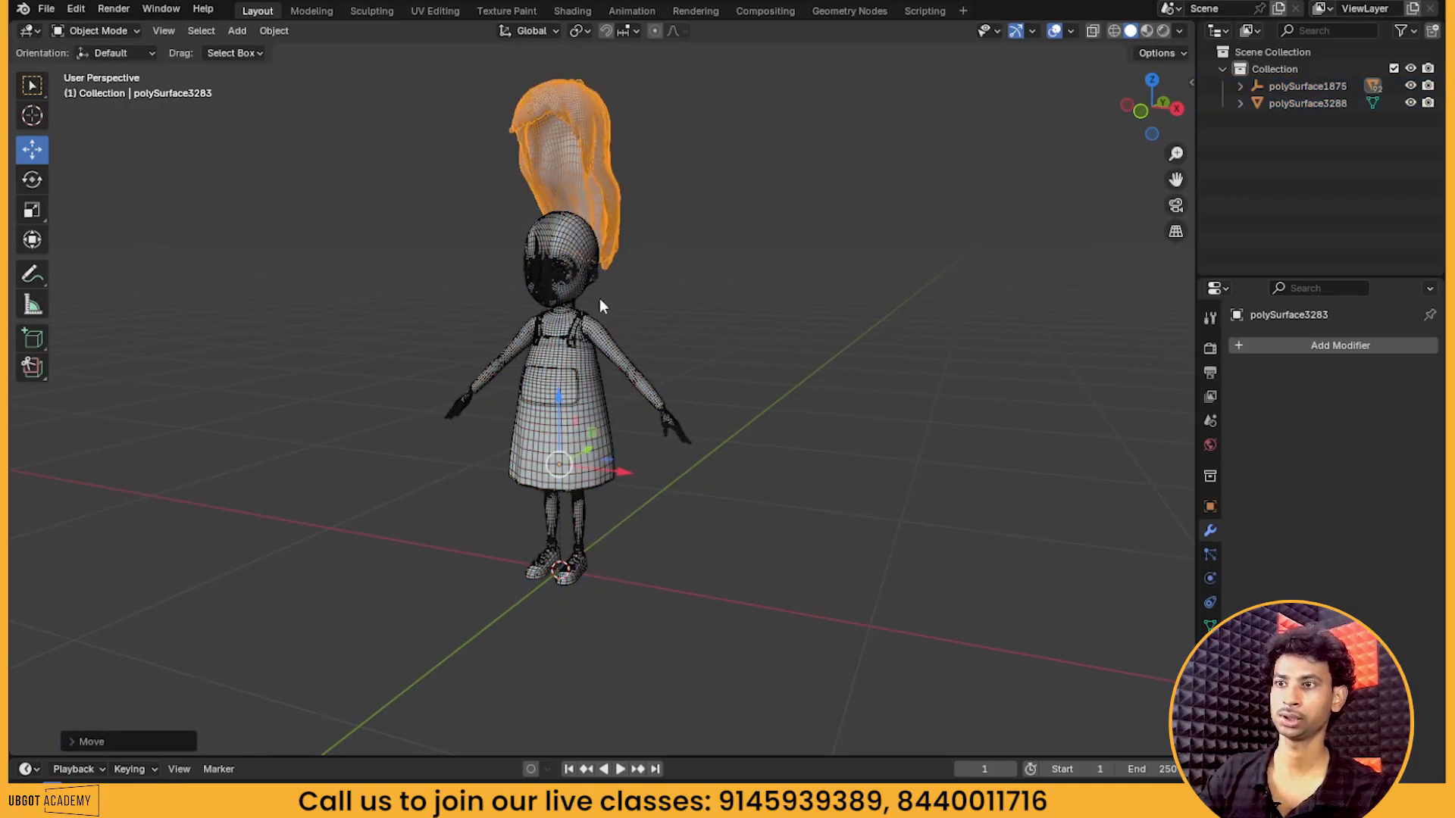
middle_drag(599, 298, 598, 363)
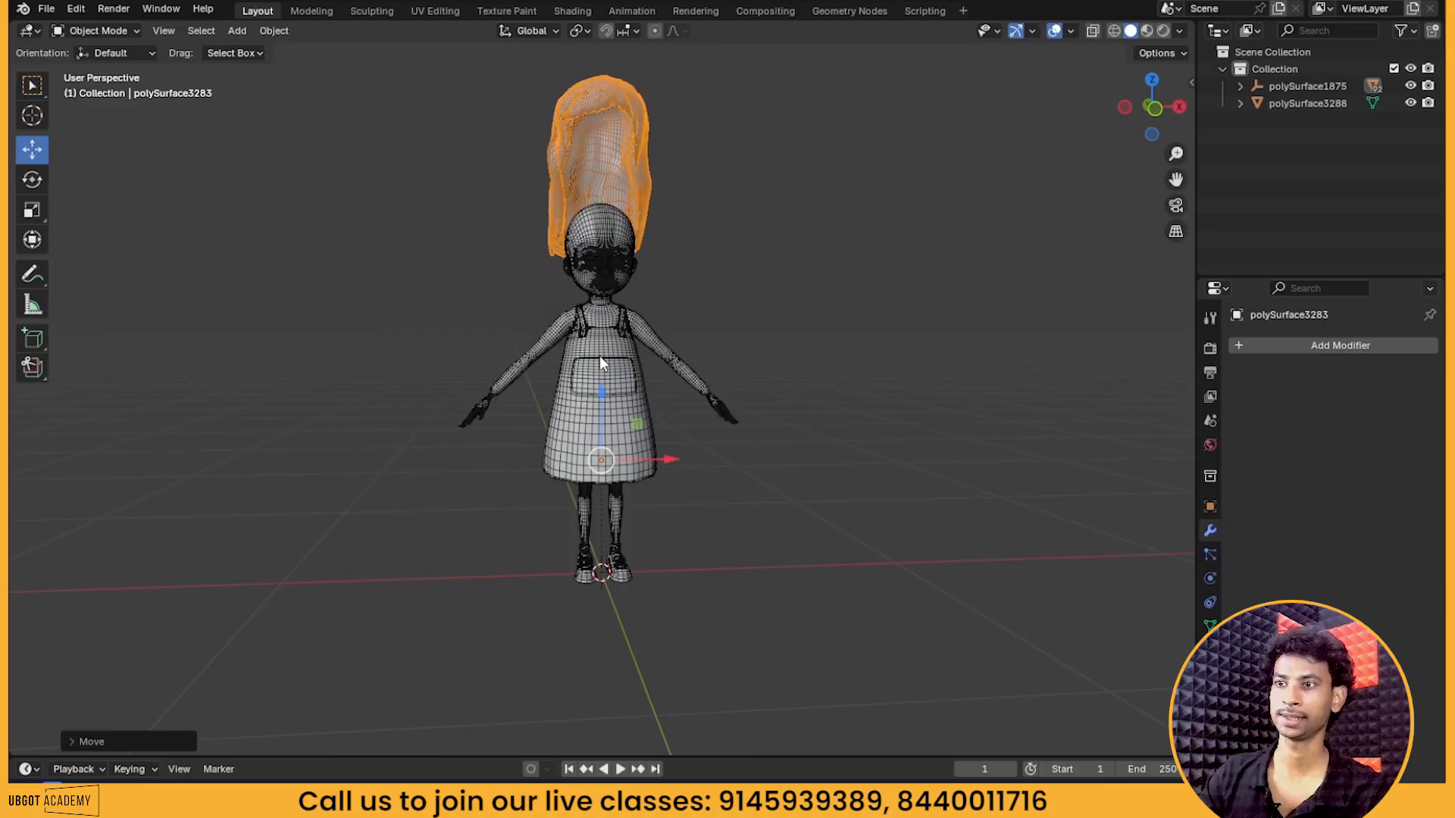
click(561, 425)
drag(664, 569, 707, 569)
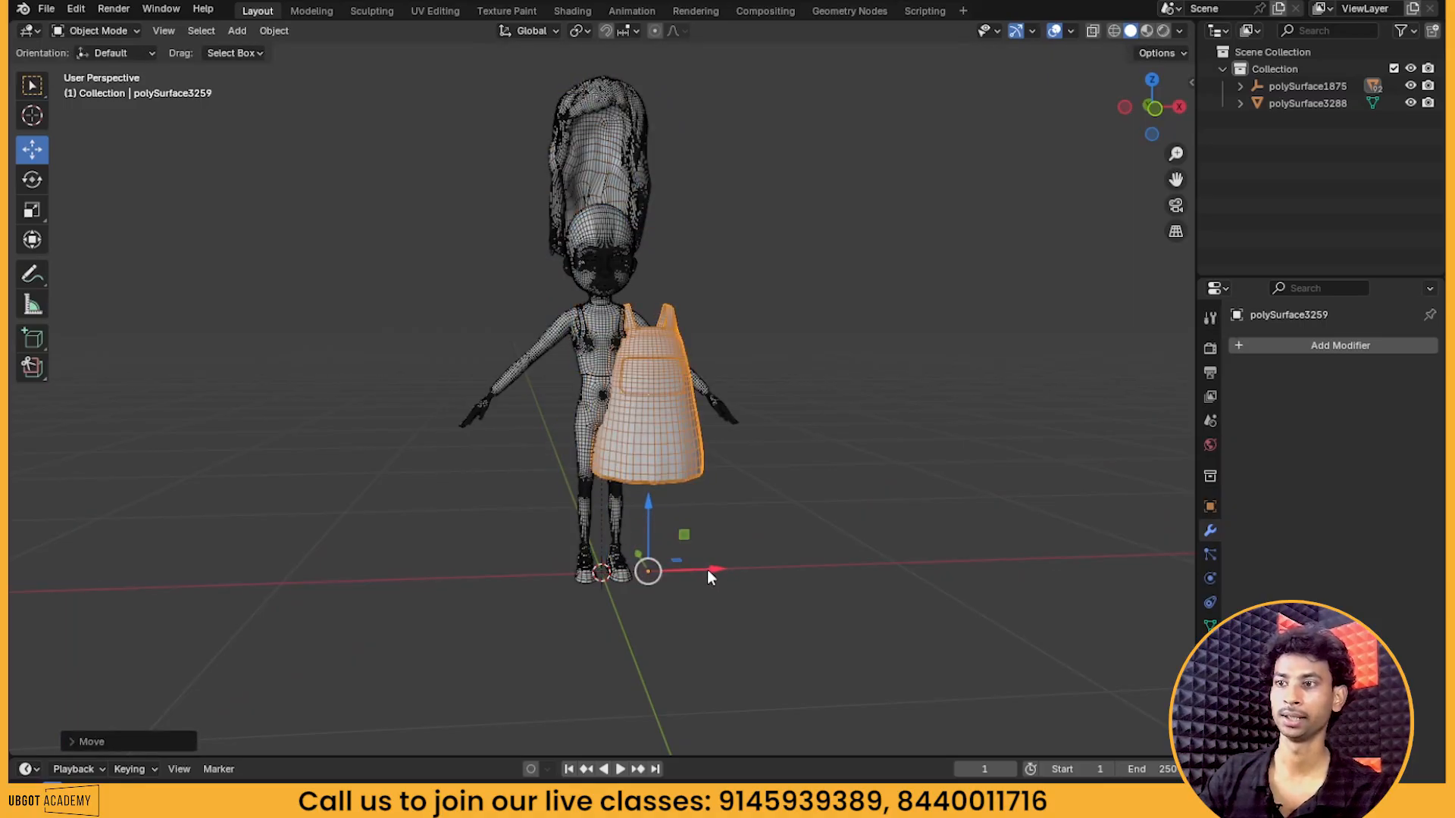
key(ctrl+z)
key(ctrl+z)
key(ctrl+z)
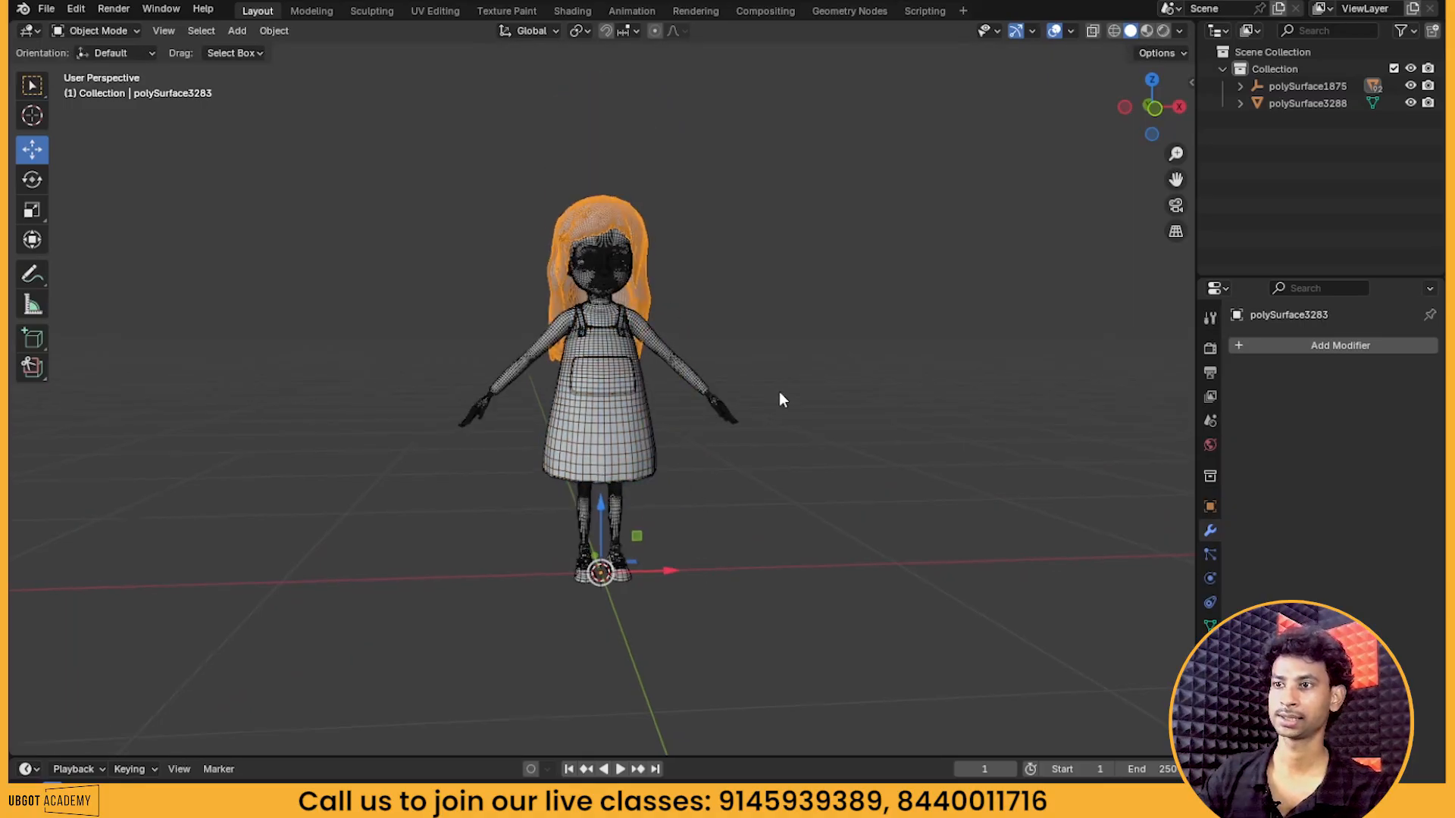
Select all of the character's meshes and join them into a single object
middle_drag(779, 397, 774, 123)
drag(759, 96, 426, 673)
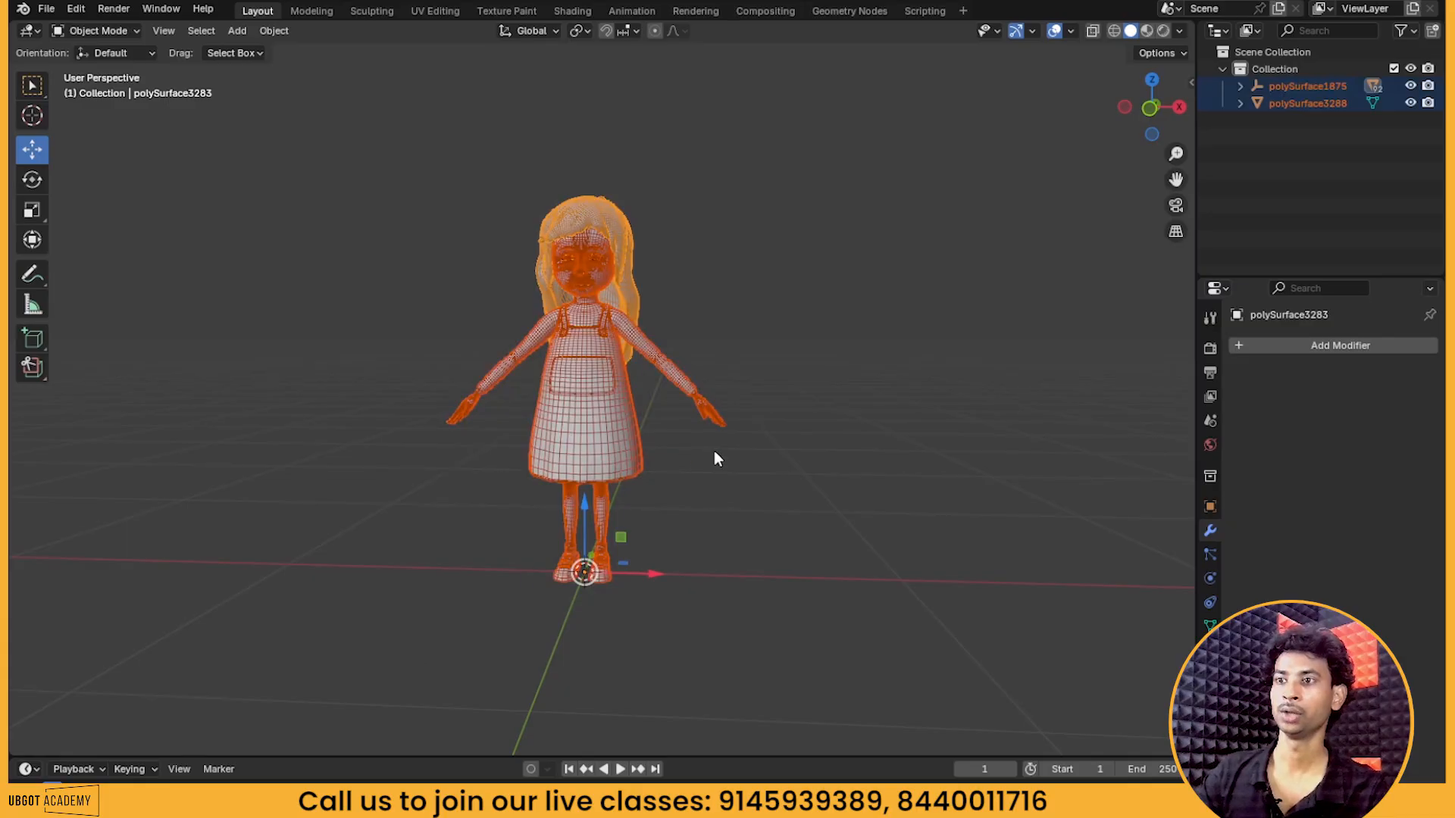
middle_drag(715, 454, 680, 455)
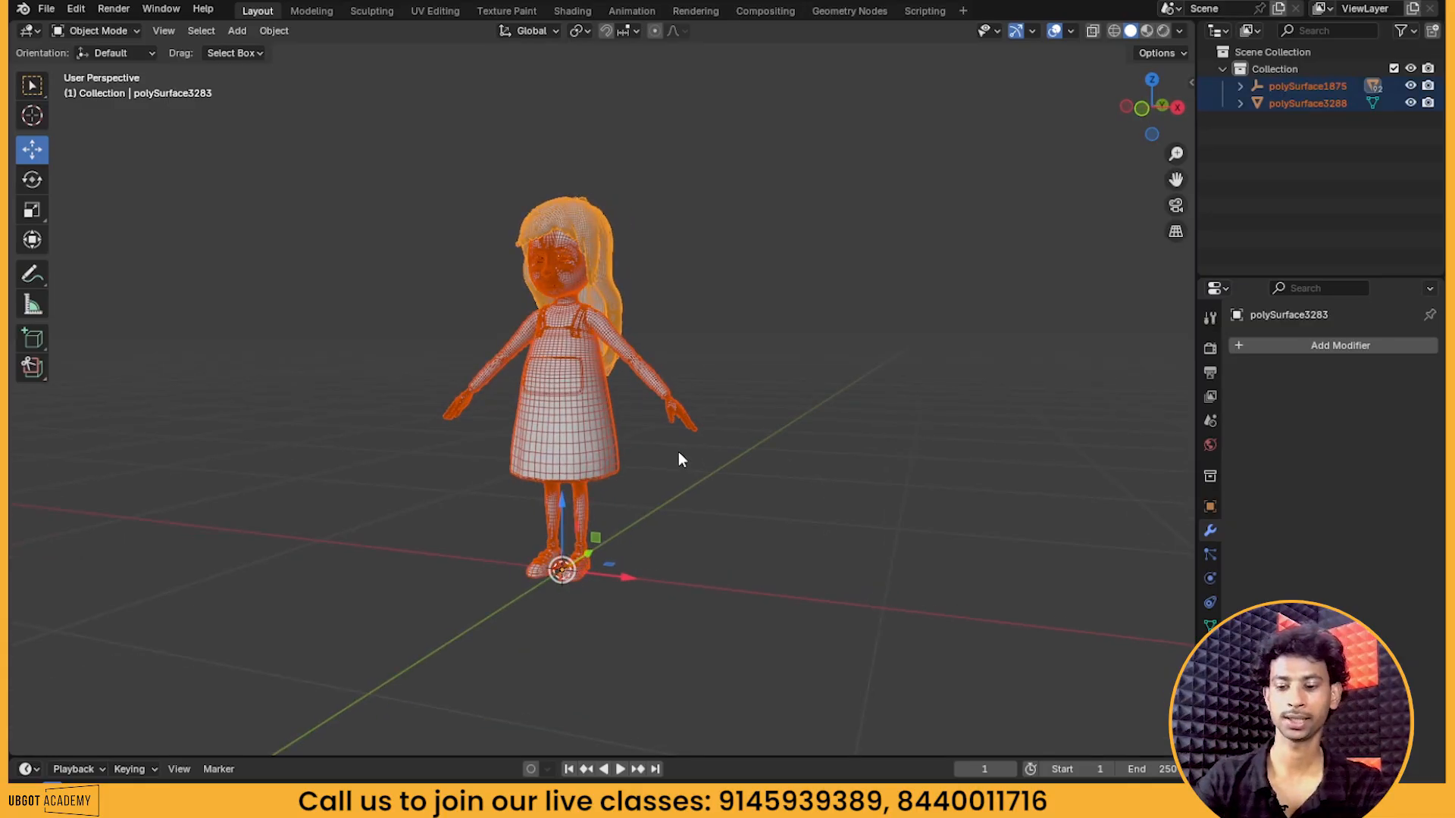
key(ctrl+j)
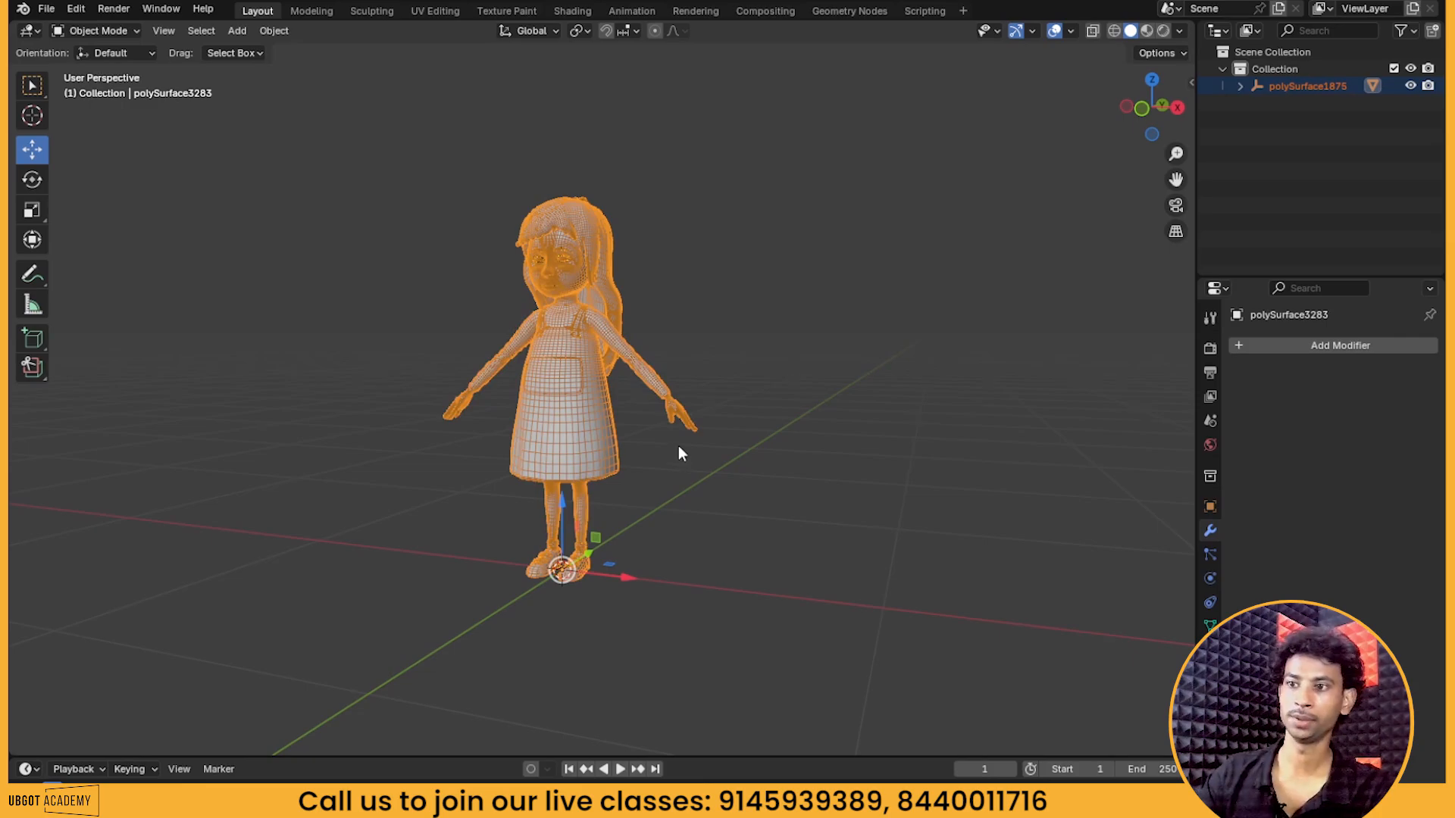
Reselect the joined character, try moving it as one object, and undo the move
key(alt+a)
click(570, 453)
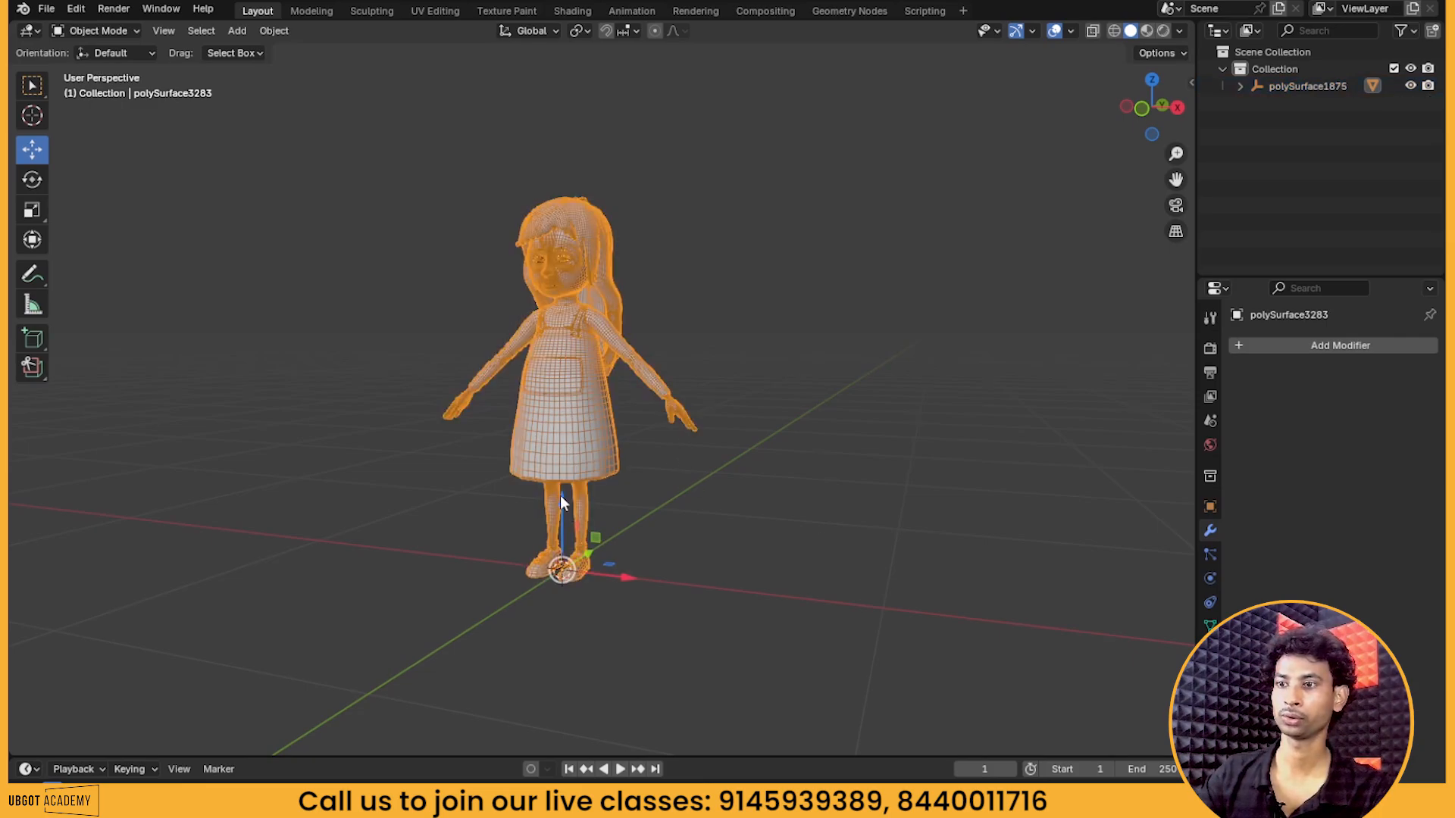
drag(561, 496, 589, 484)
key(ctrl+z)
Add a new Lattice object at the character's feet
middle_drag(591, 486, 627, 455)
scroll(659, 485, up, 4)
scroll(652, 463, up, 3)
scroll(454, 391, down, 1)
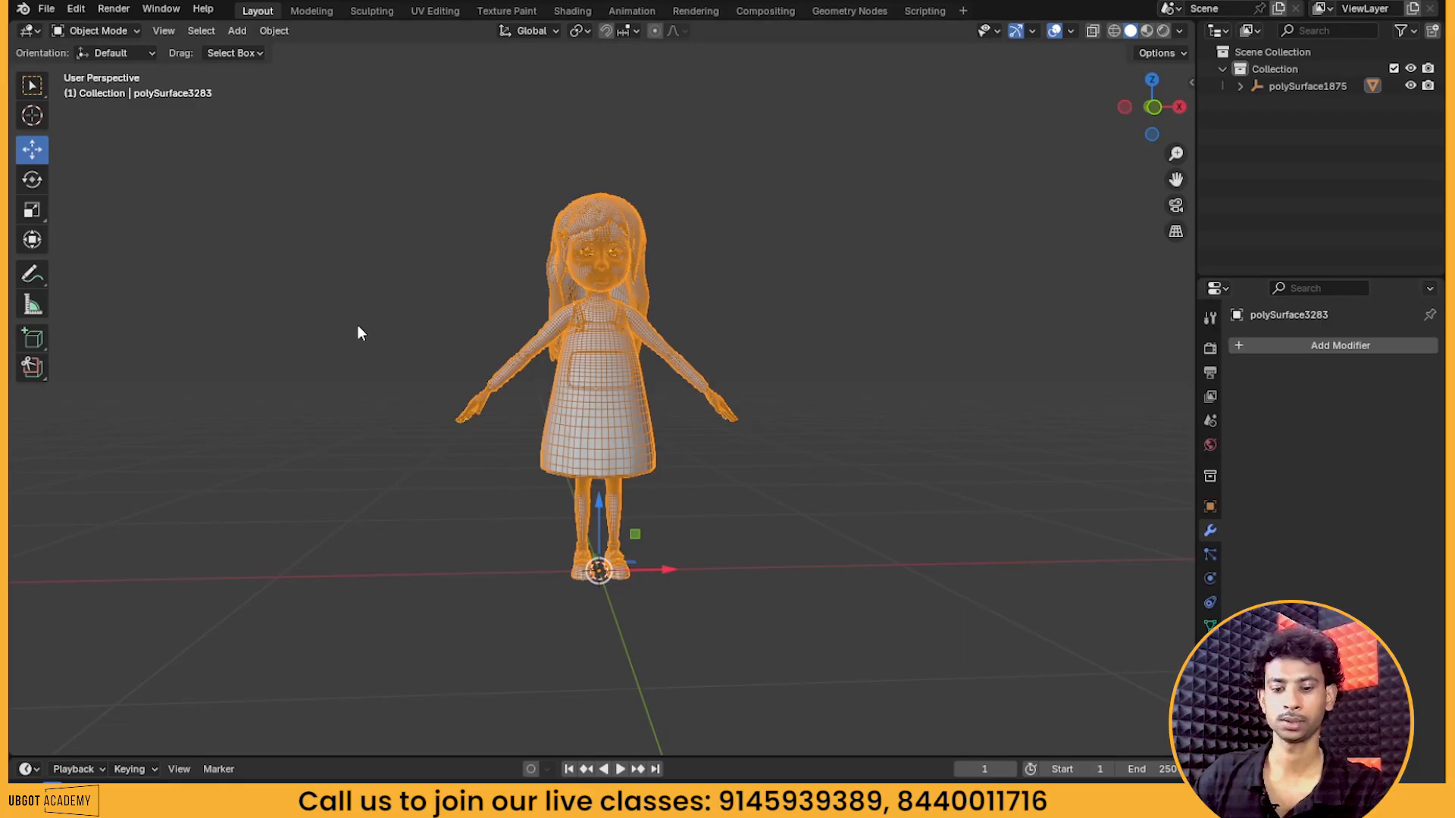
key(shift+a)
click(312, 325)
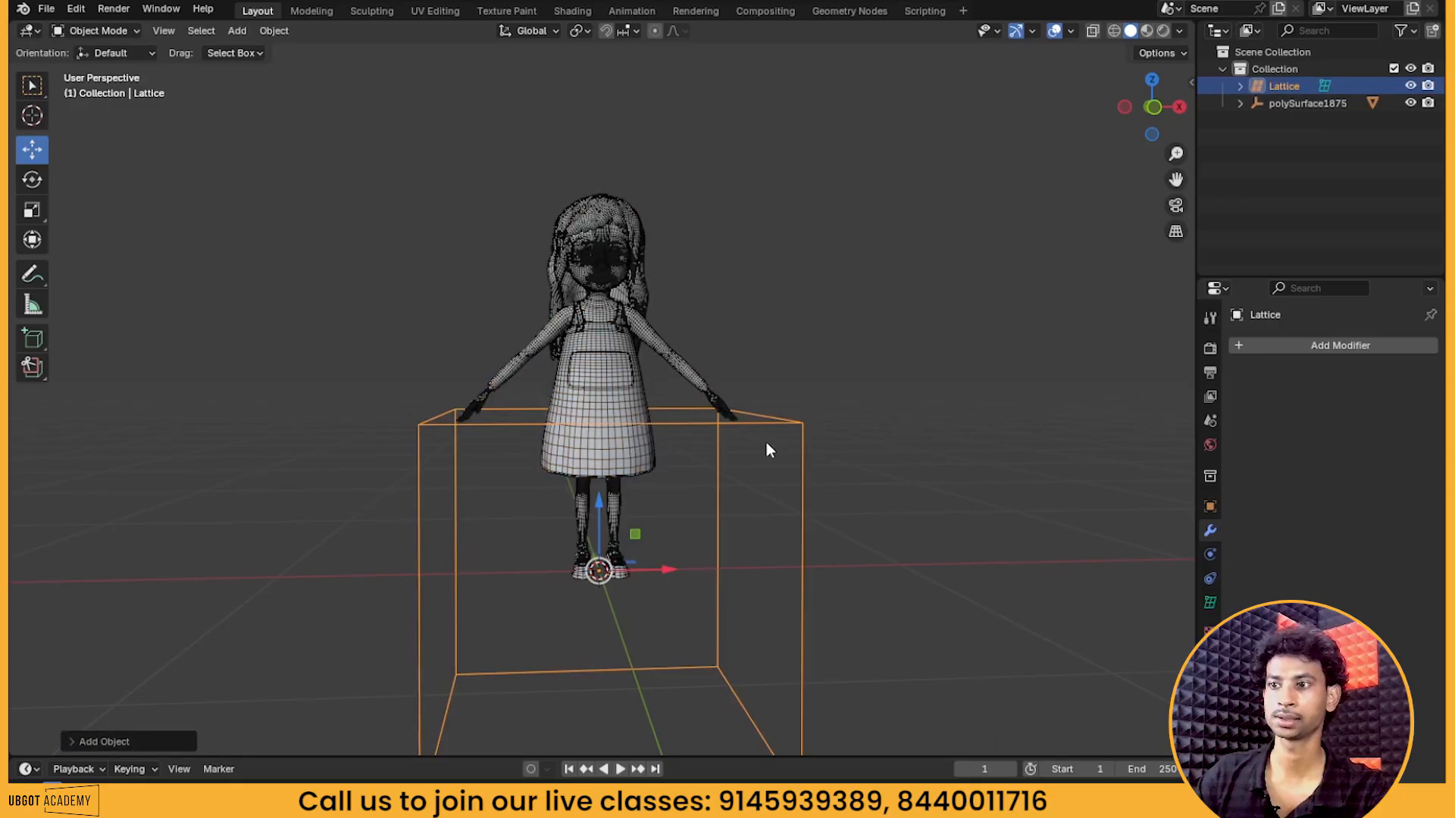
Raise the lattice along Z around the character and scale it about 1.2 times along Z to enclose the whole body
scroll(624, 485, down, 2)
key(g)
key(z)
drag(591, 357, 591, 330)
mouse_move(760, 504)
middle_down()
mouse_move(753, 466)
mouse_move(768, 485)
middle_up()
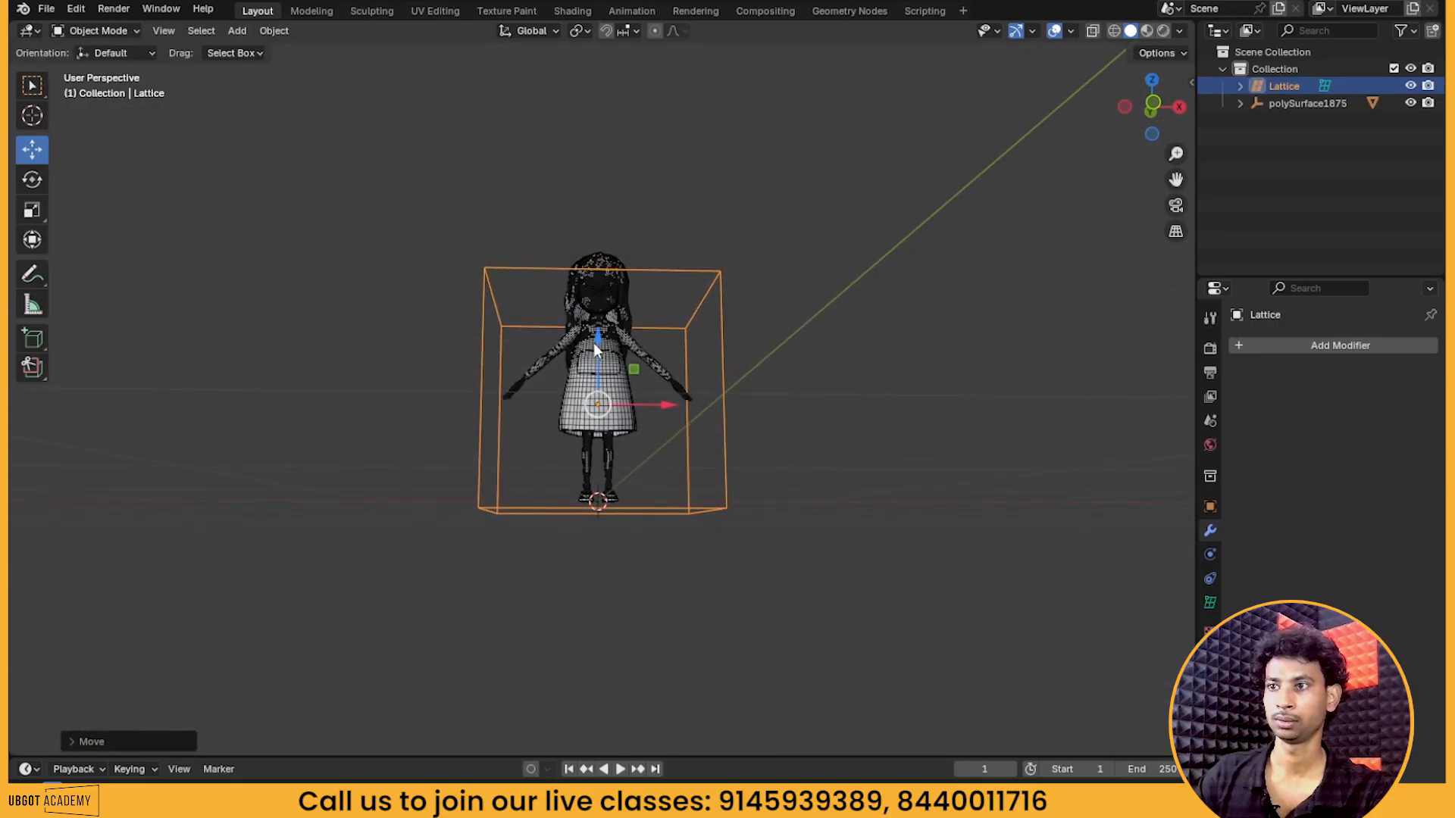
drag(594, 343, 592, 338)
key(s)
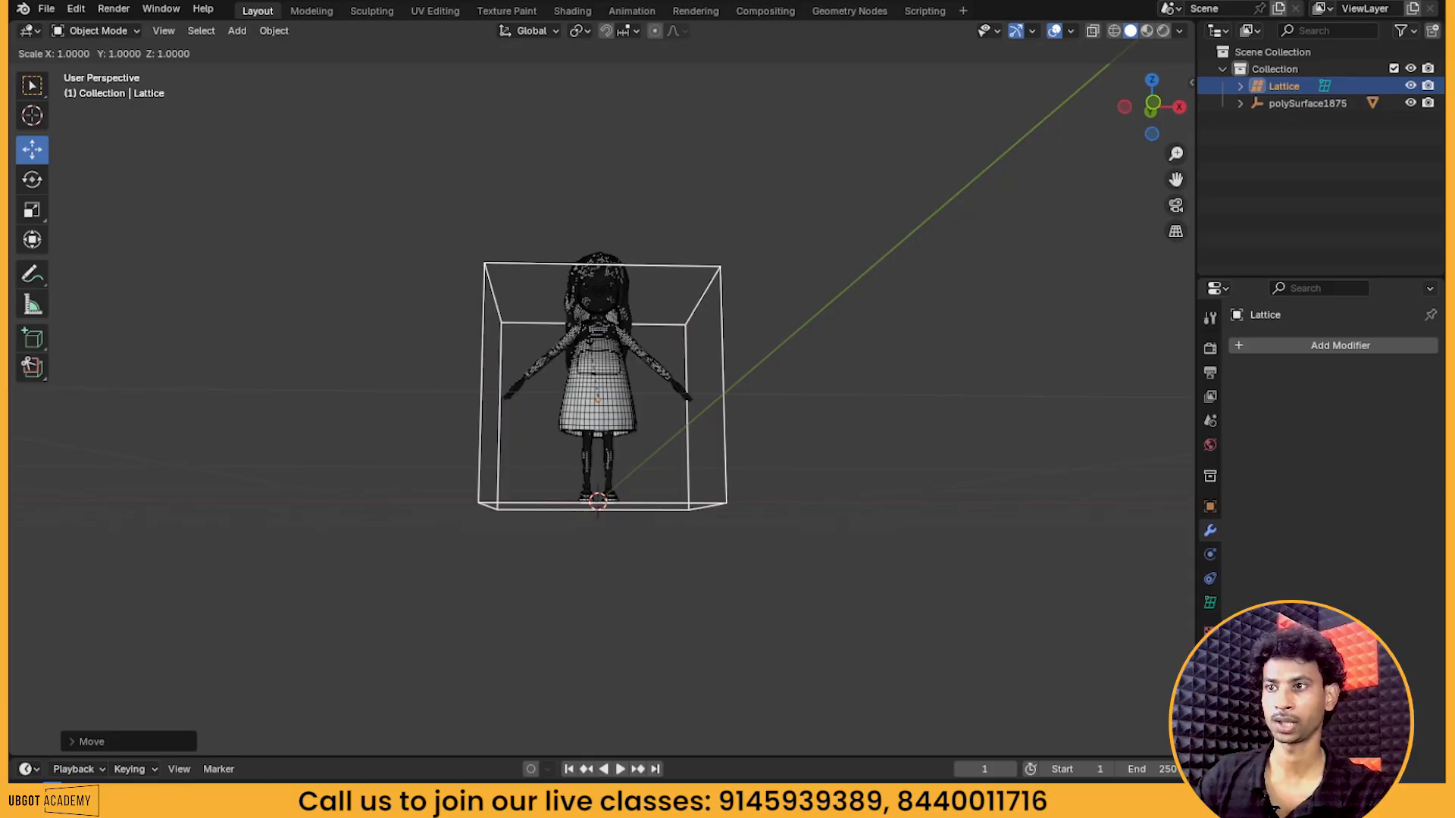
key(z)
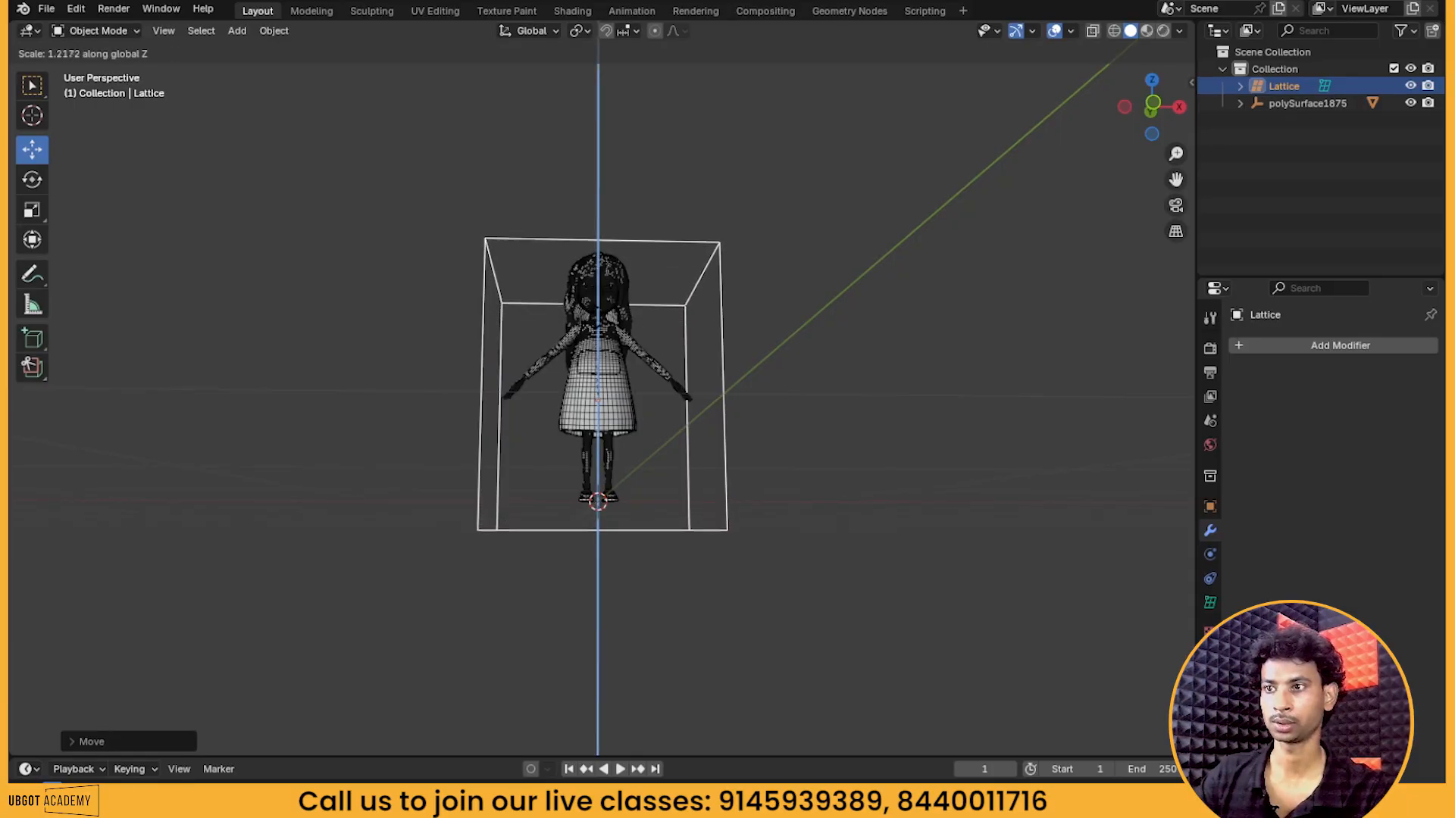
click(599, 308)
middle_drag(774, 341, 804, 451)
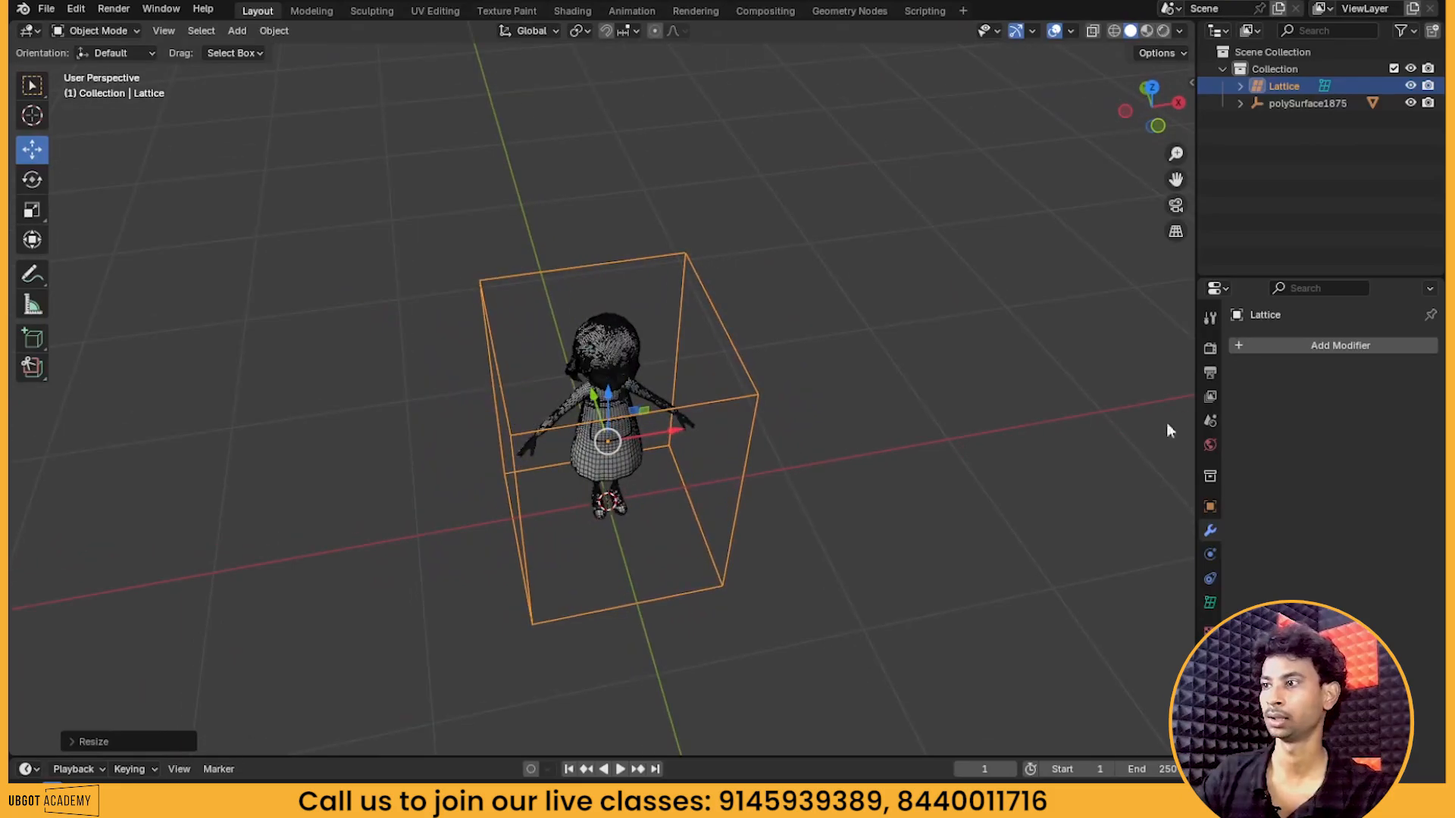
Set the lattice resolution to 5 in U, V and W
click(1210, 602)
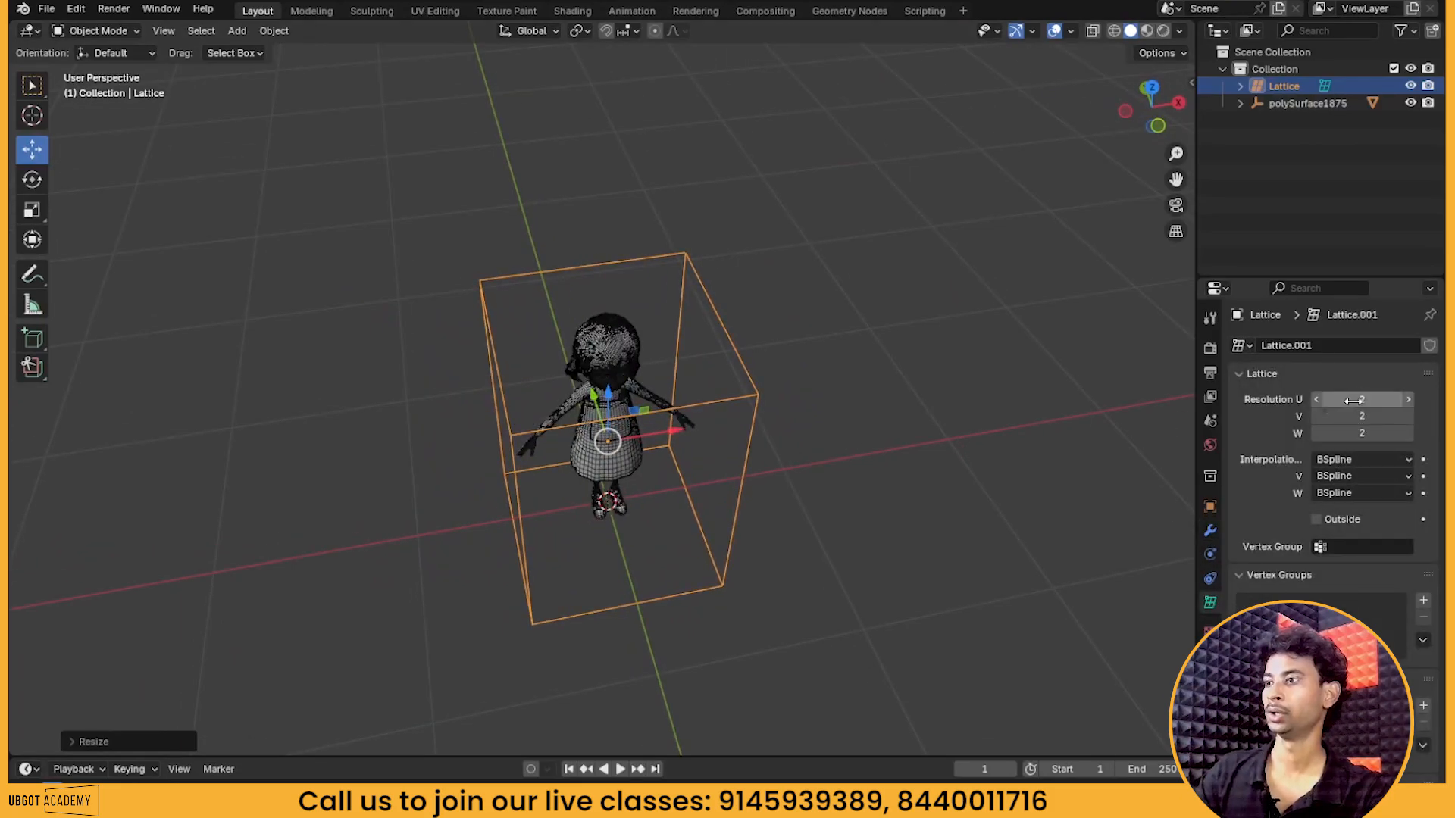
drag(1362, 400, 1394, 400)
middle_drag(838, 474, 821, 424)
drag(1367, 416, 1387, 416)
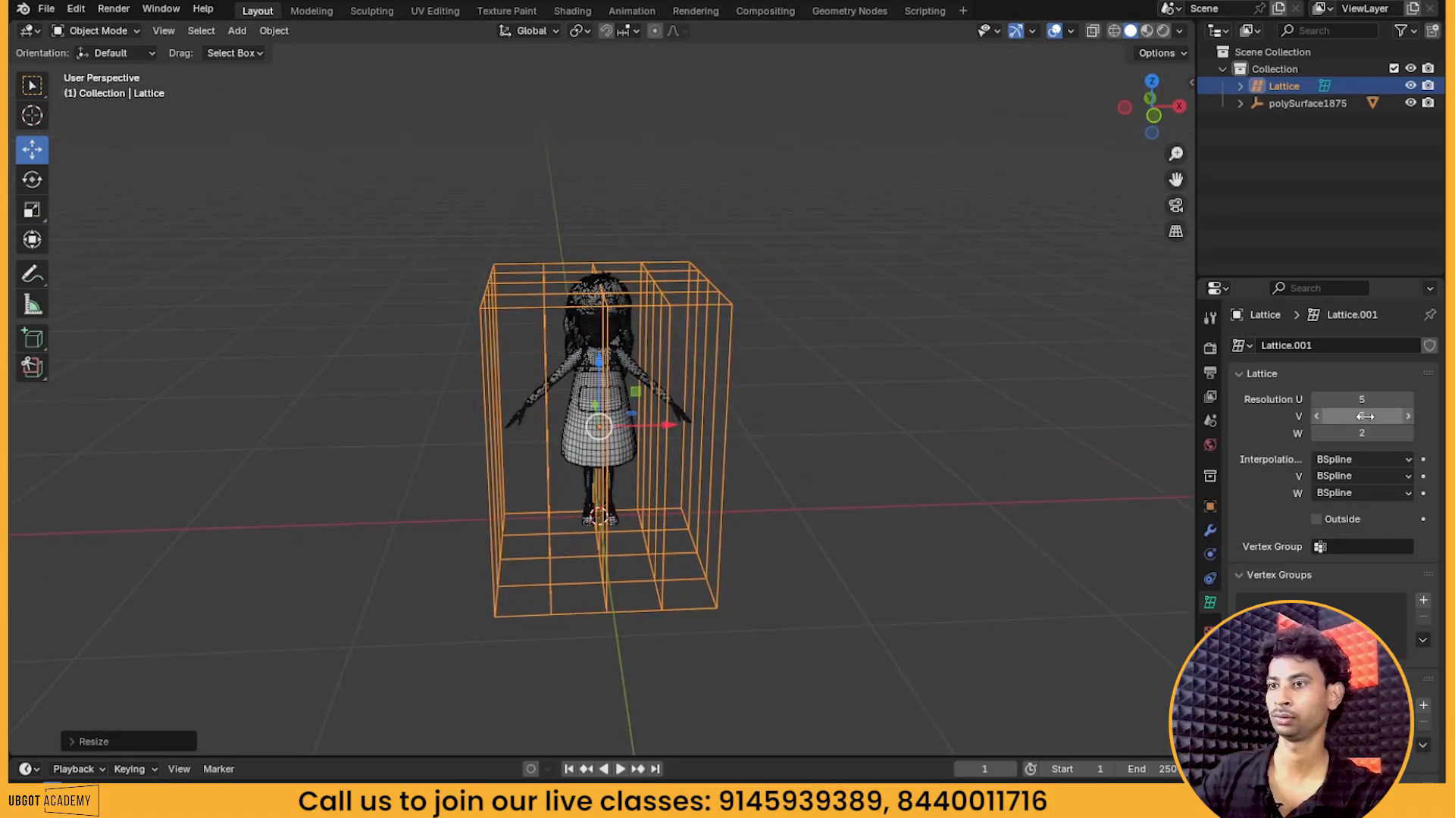
mouse_move(758, 485)
middle_down()
mouse_move(816, 510)
mouse_move(773, 507)
mouse_move(751, 485)
middle_up()
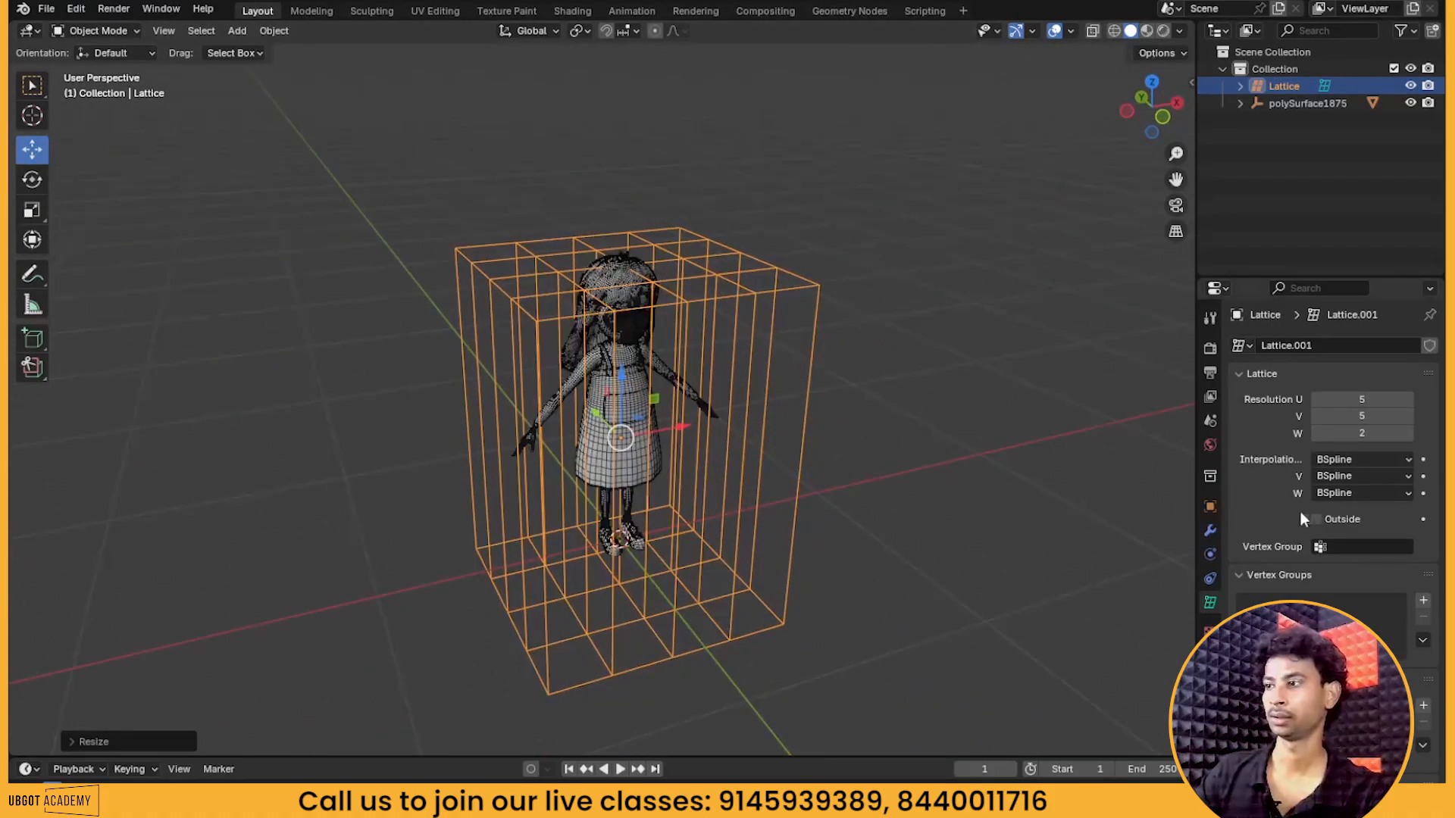
drag(1361, 432, 1398, 433)
mouse_move(894, 464)
middle_down()
mouse_move(789, 416)
mouse_move(848, 416)
mouse_move(915, 445)
middle_up()
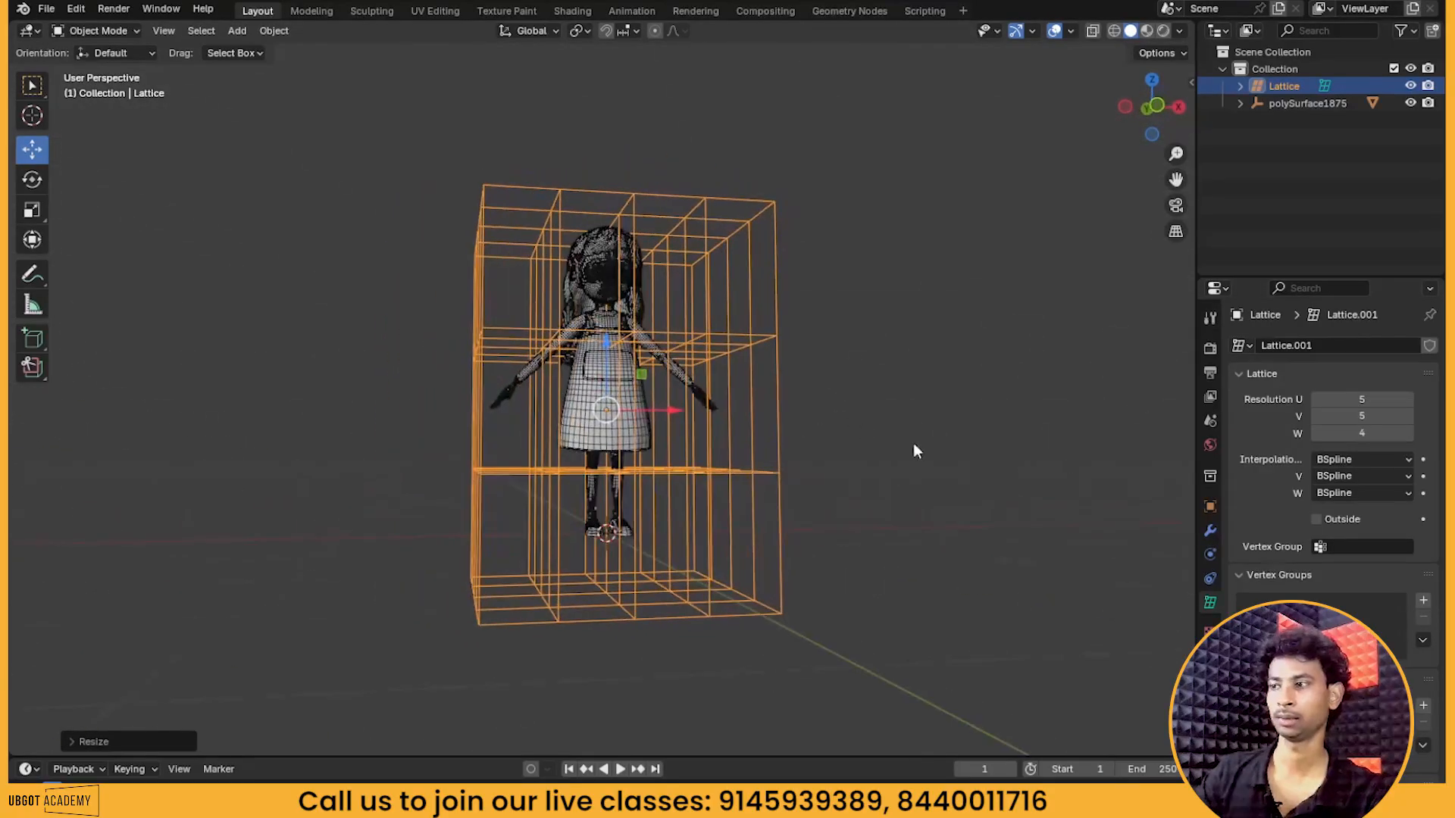
drag(1358, 433, 1381, 433)
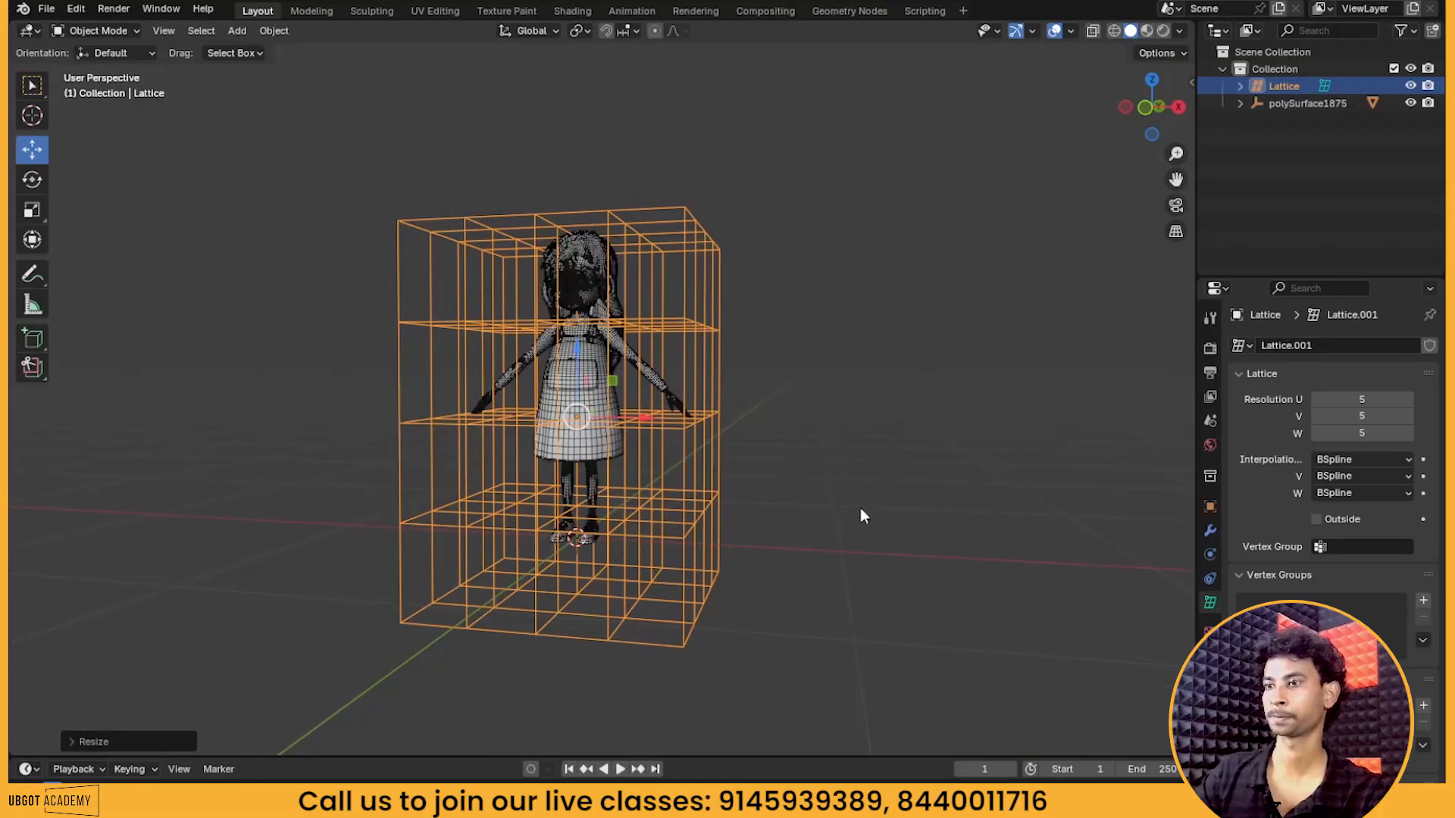
Select the joined character mesh and add a Lattice deform modifier to it
middle_drag(757, 480, 681, 455)
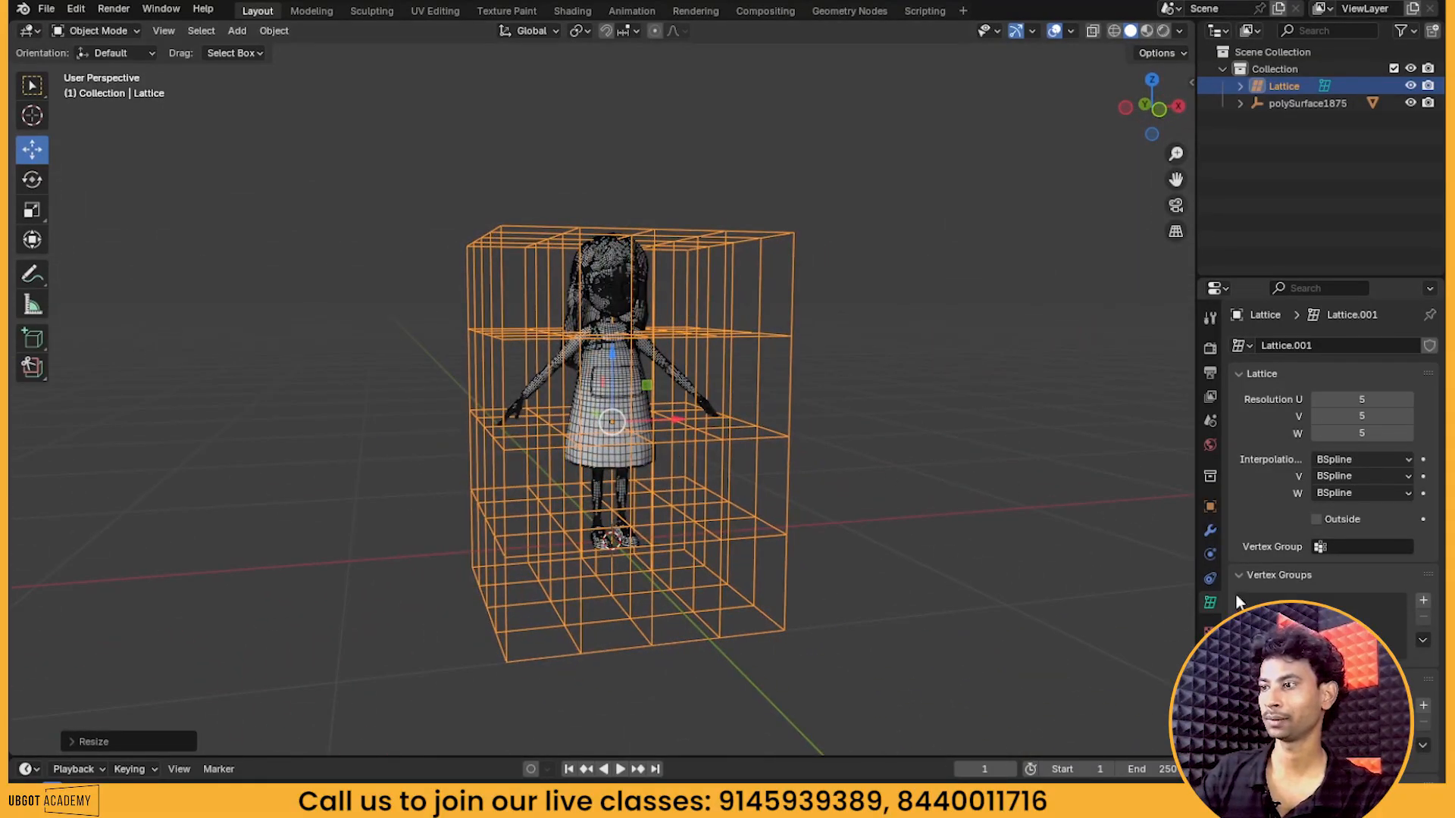
click(595, 375)
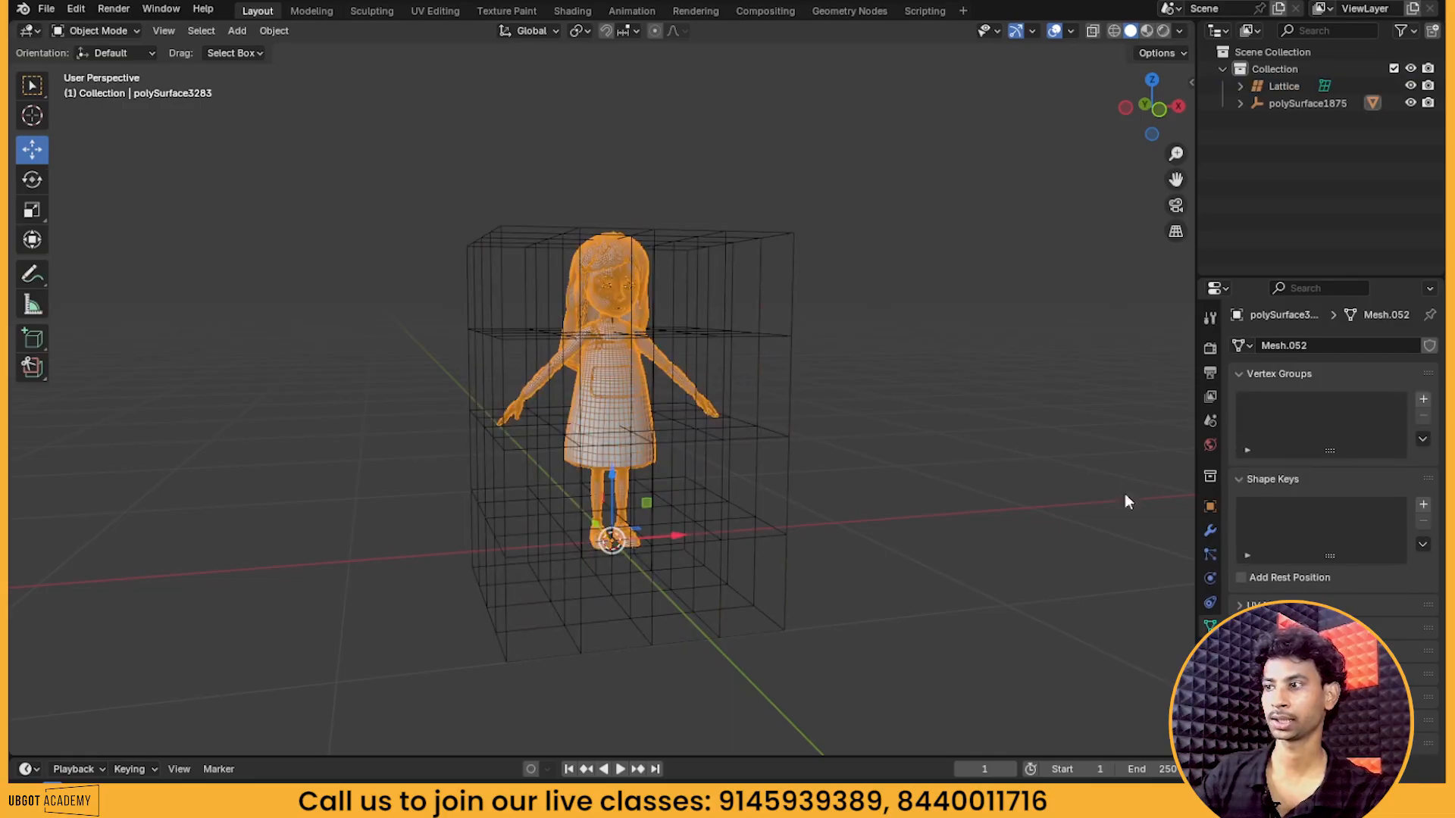
click(1211, 529)
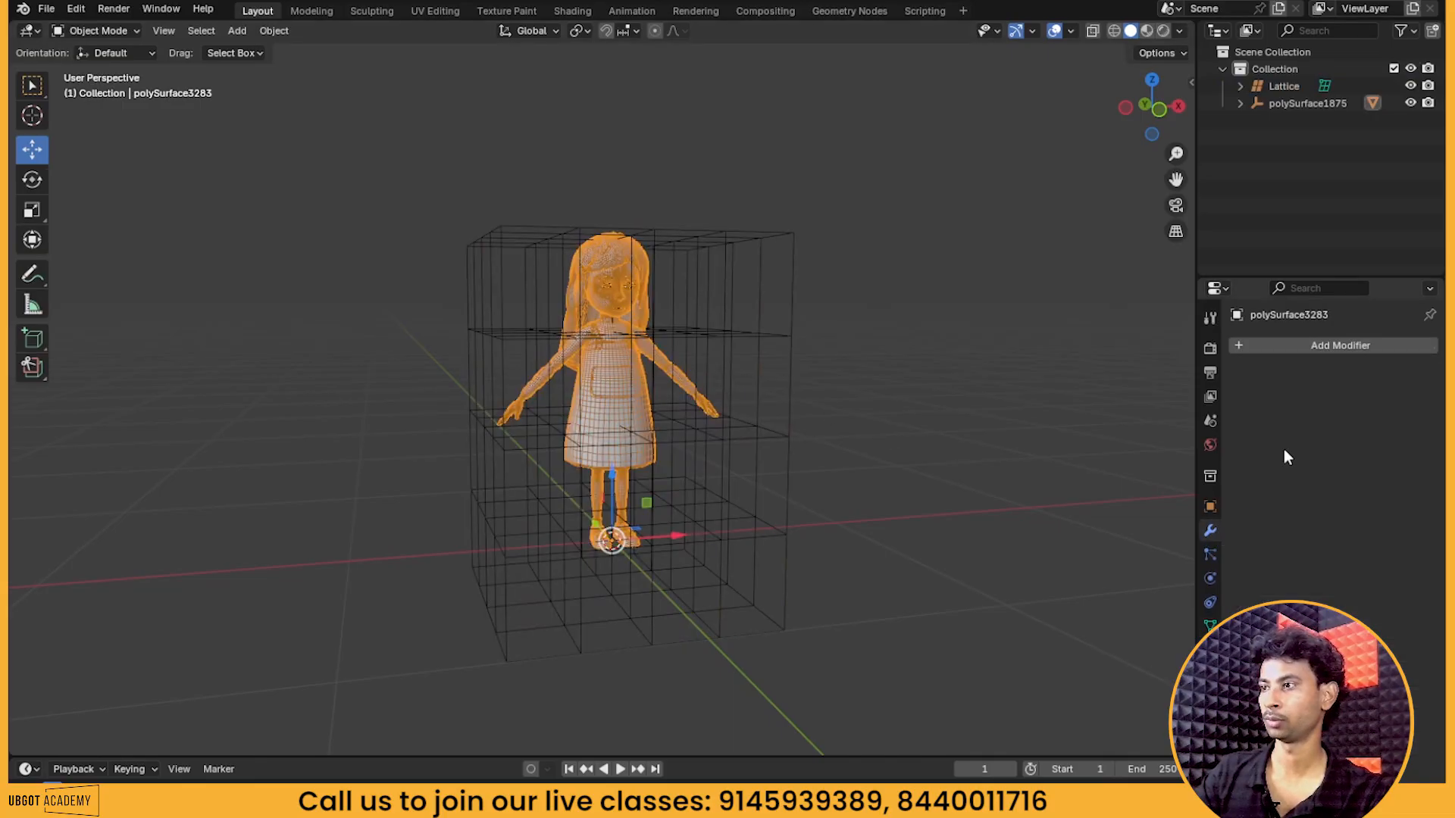
click(1330, 346)
mouse_move(1302, 349)
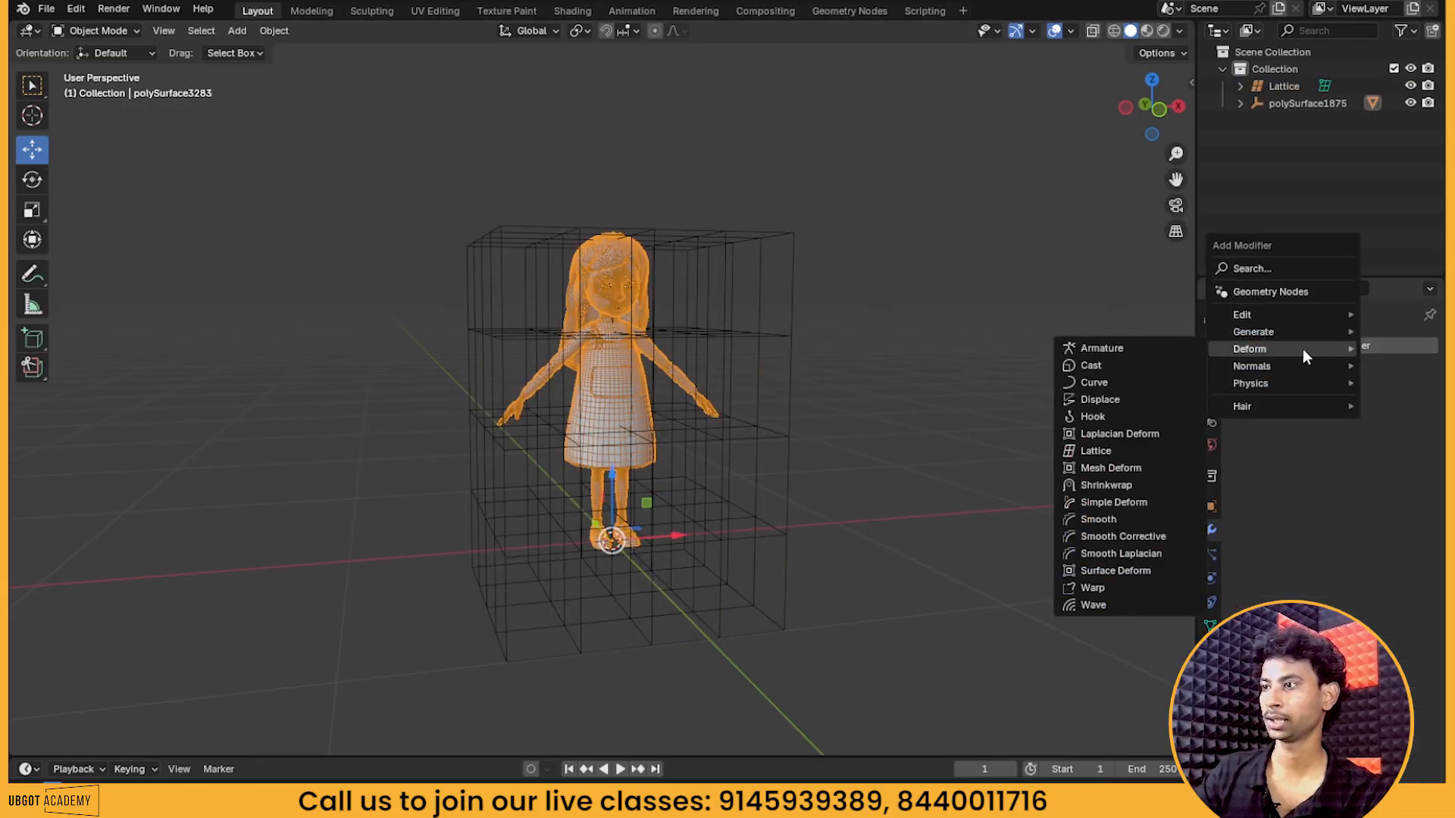
click(1095, 451)
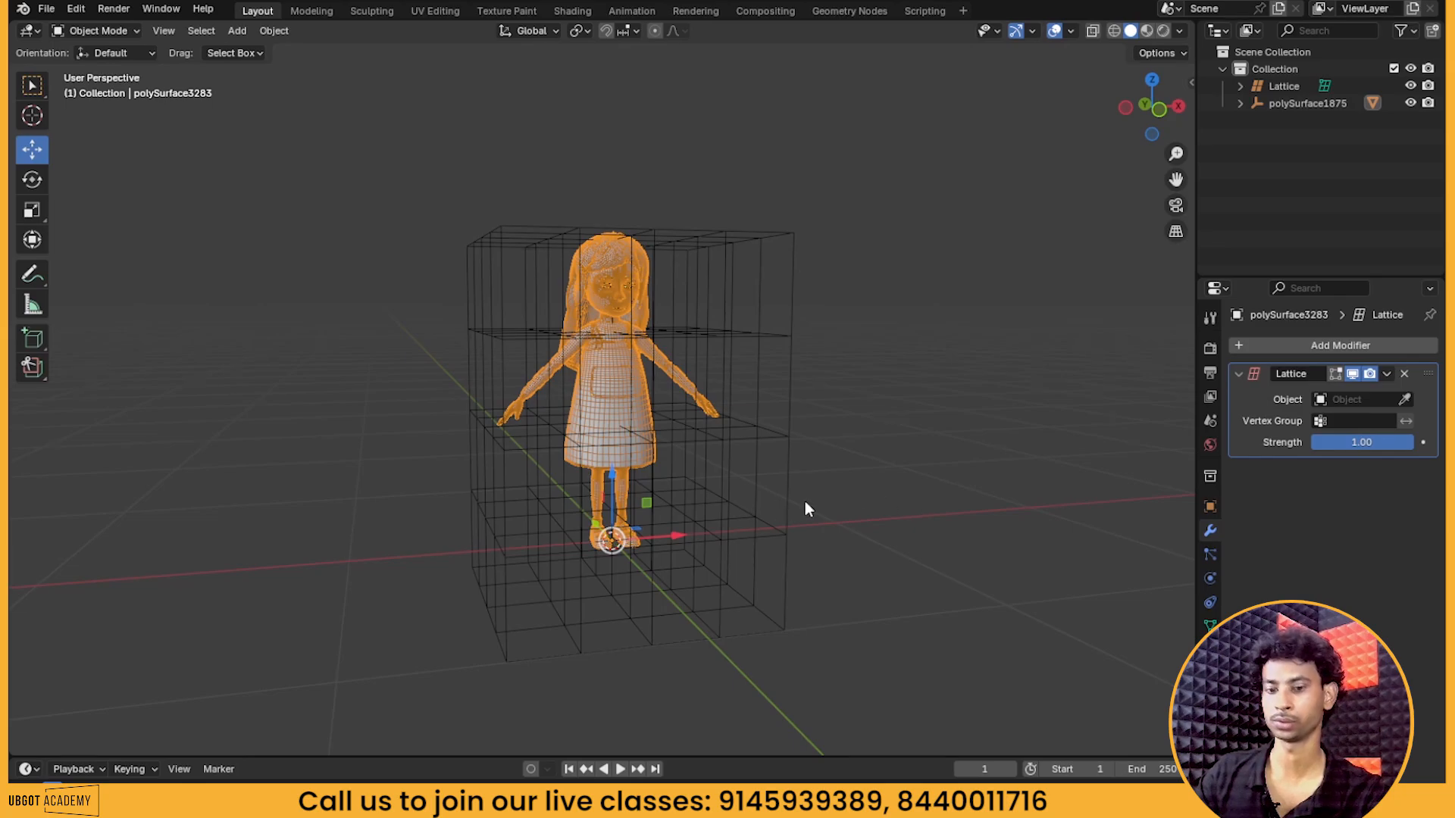
Assign the Lattice object as the target of the character's Lattice modifier
middle_drag(807, 509, 812, 383)
click(724, 309)
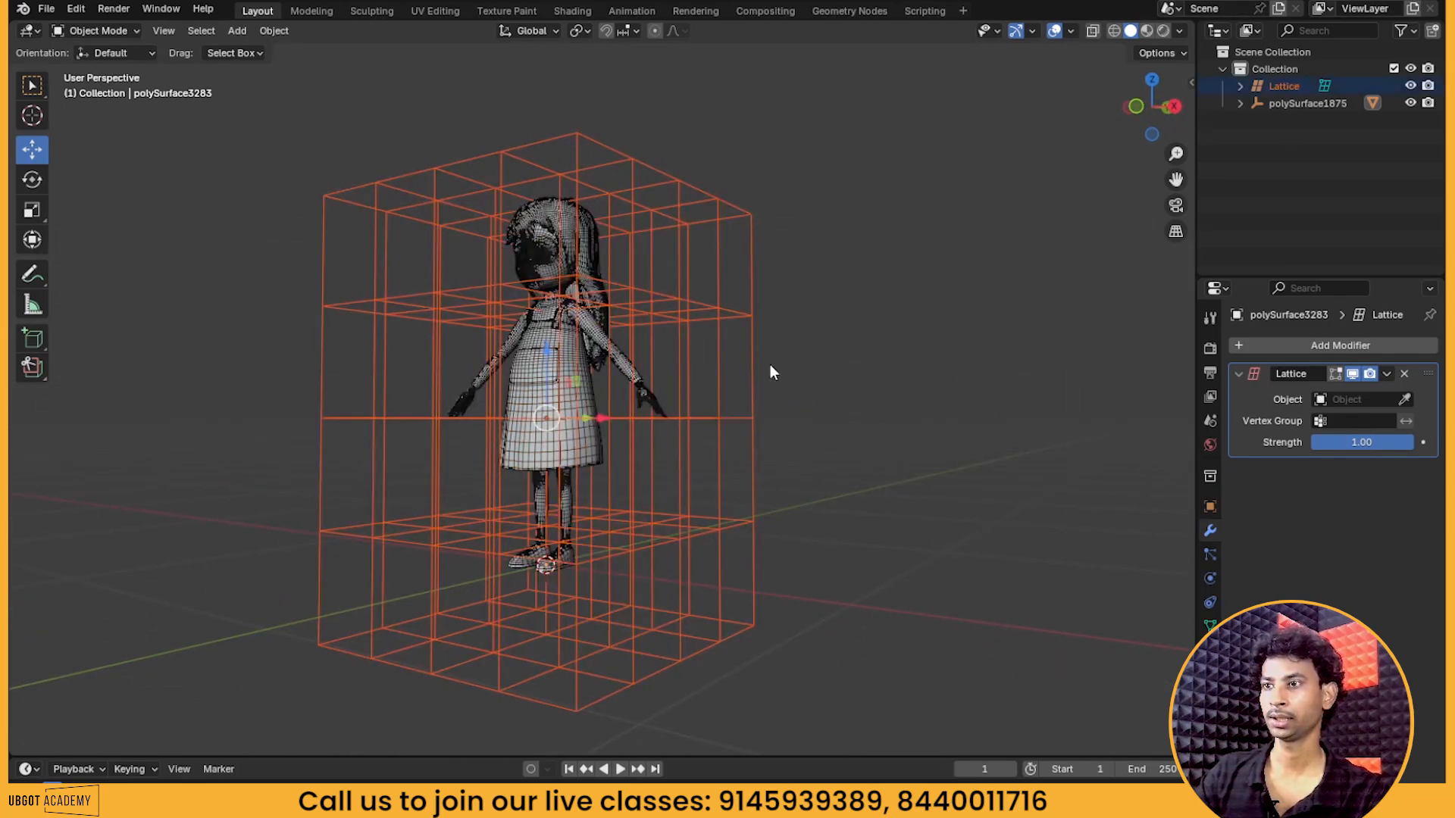
click(712, 307)
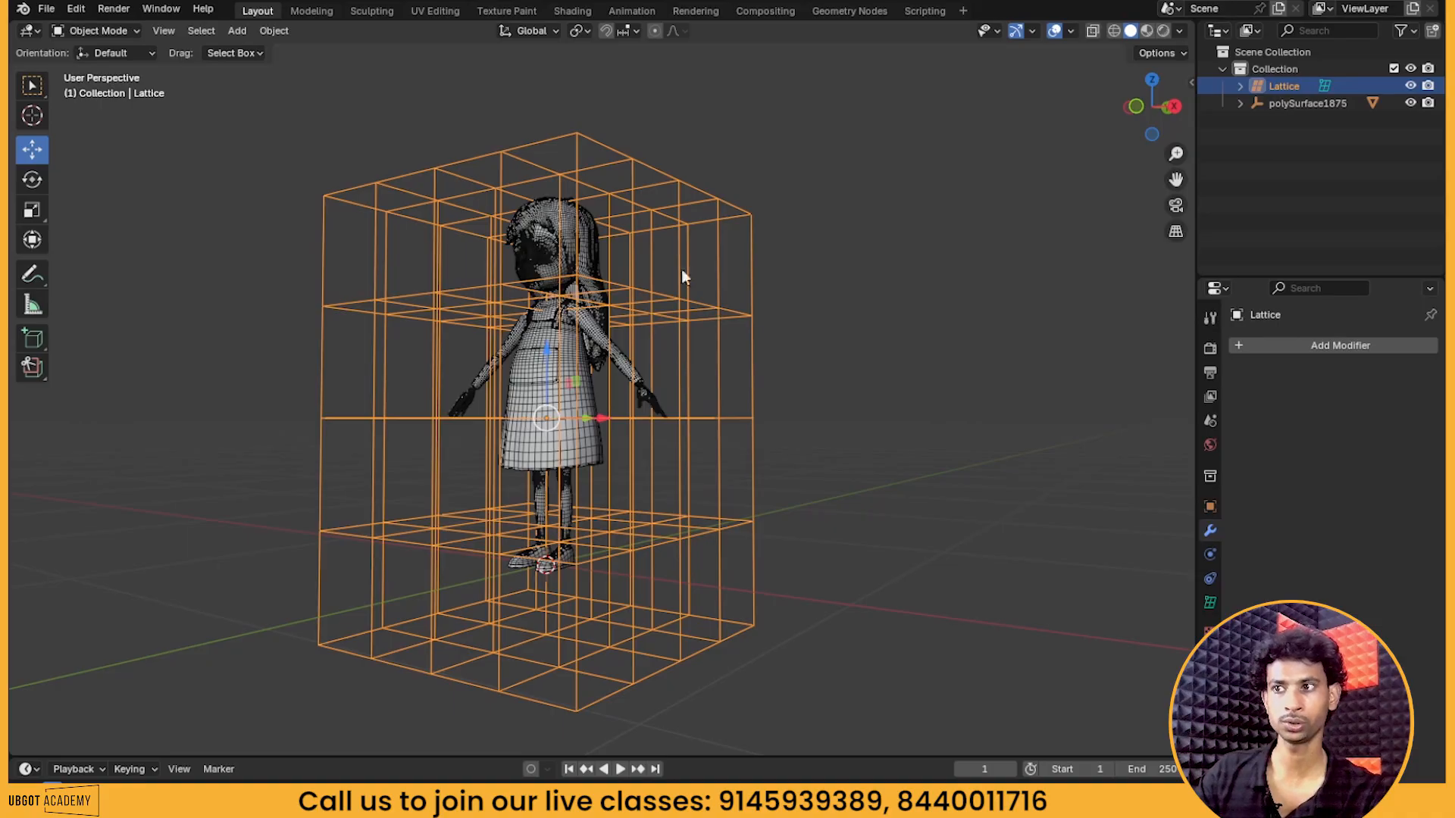
click(534, 334)
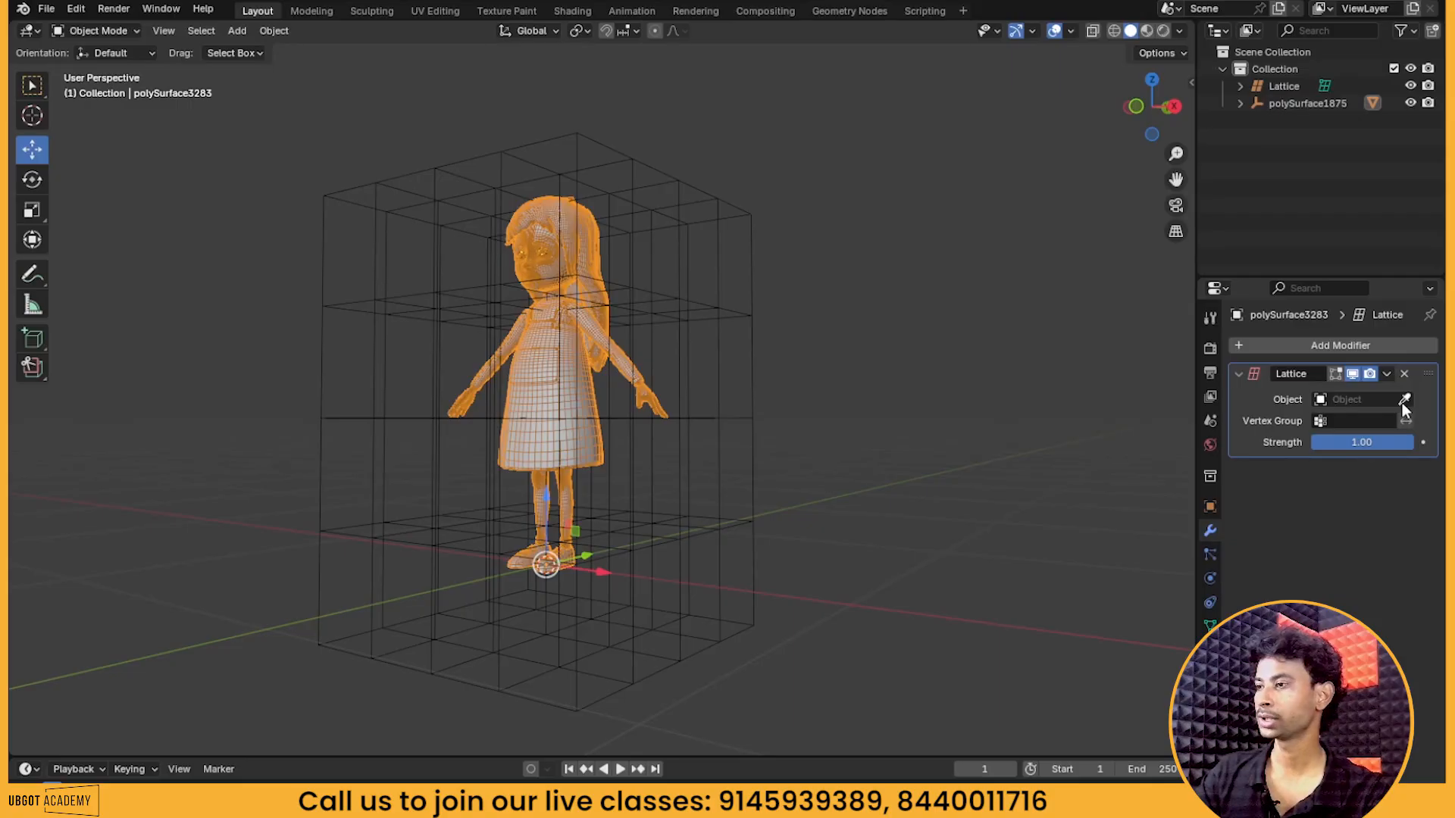
click(1349, 399)
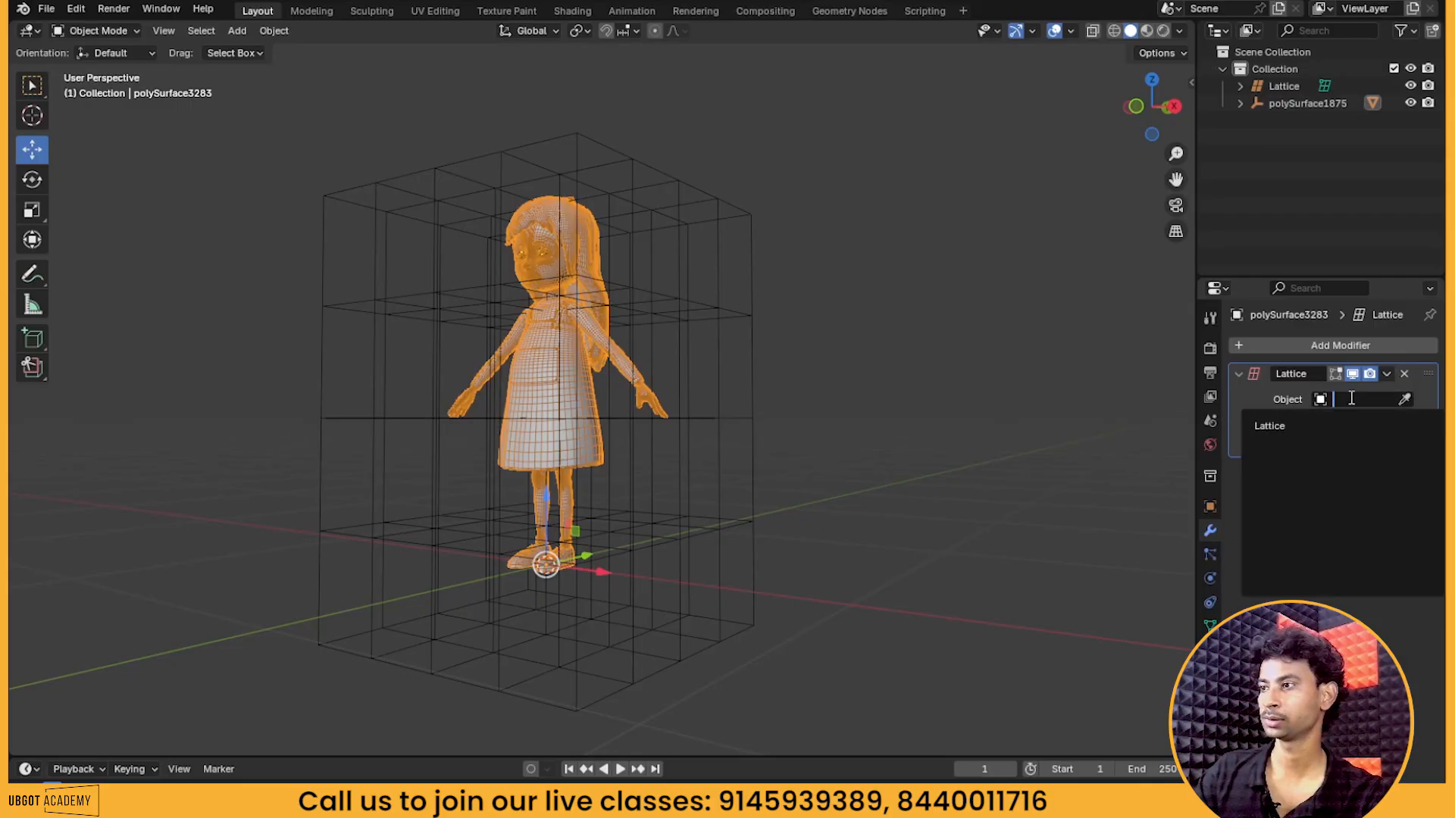
click(1269, 426)
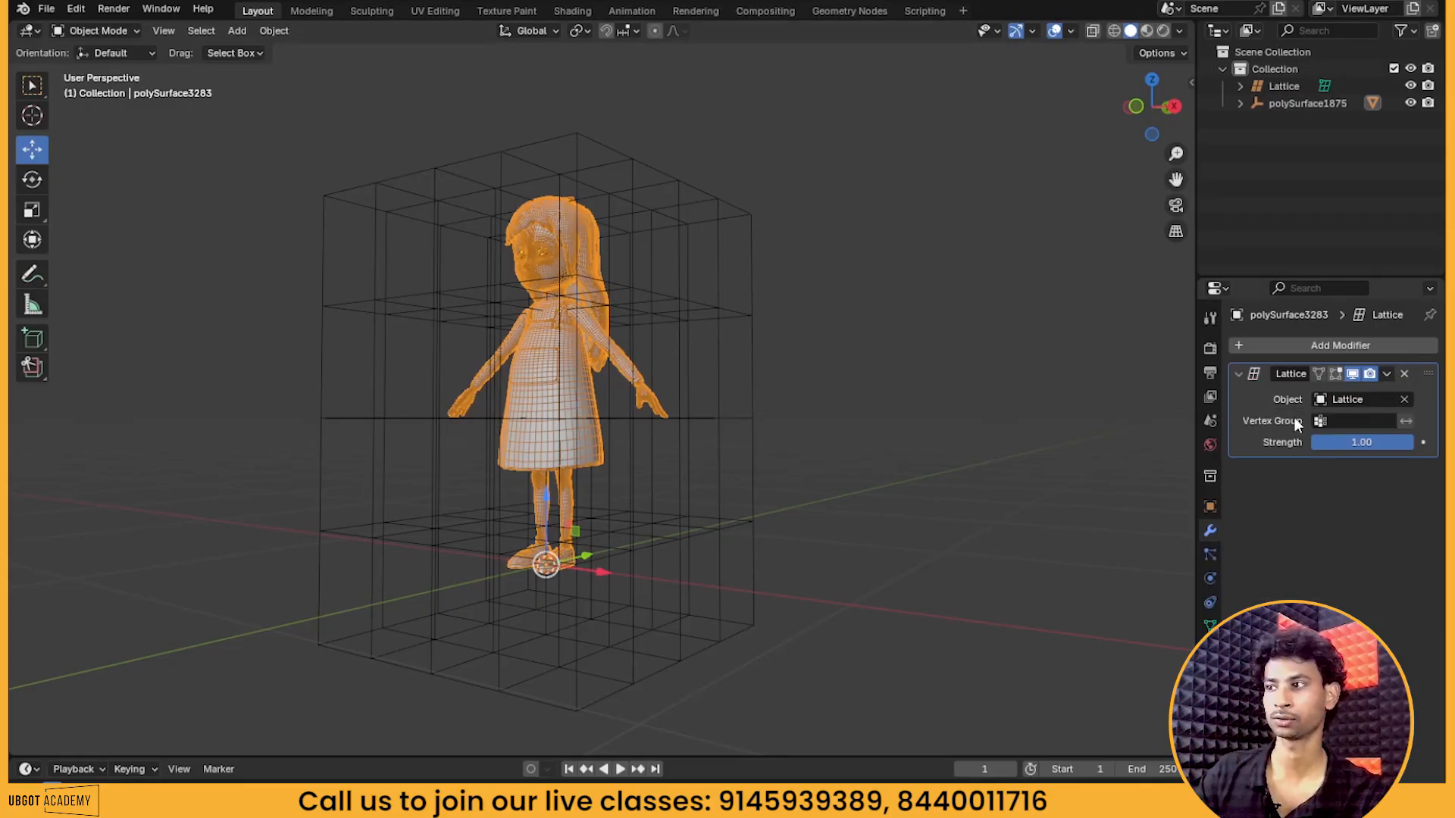
Edit the lattice and try shifting the two lowest rows of points on one side of the character inward along X
middle_drag(758, 450, 772, 441)
click(745, 444)
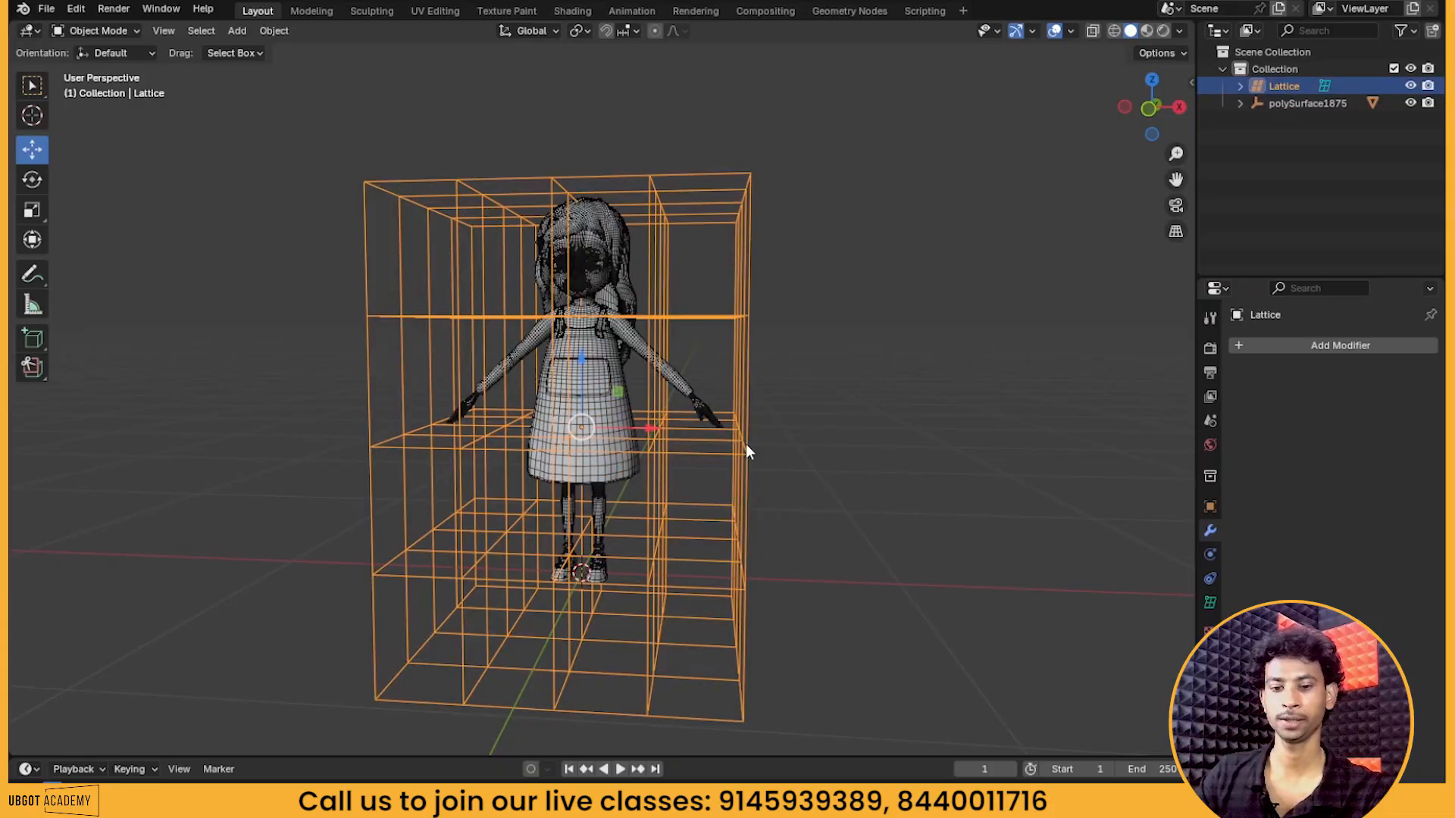
key(Tab)
middle_drag(750, 526, 814, 519)
drag(866, 478, 625, 682)
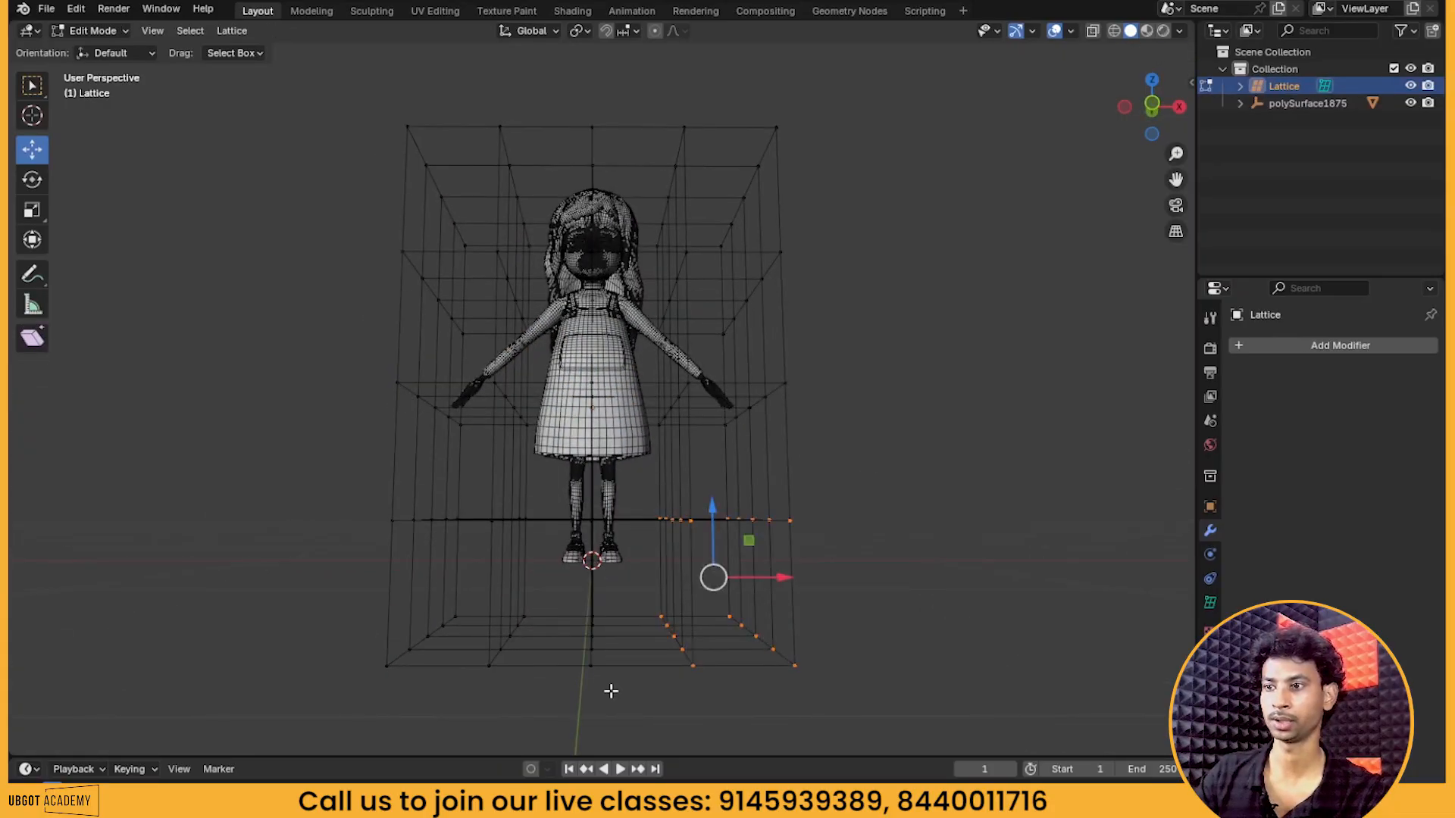
drag(764, 584, 755, 526)
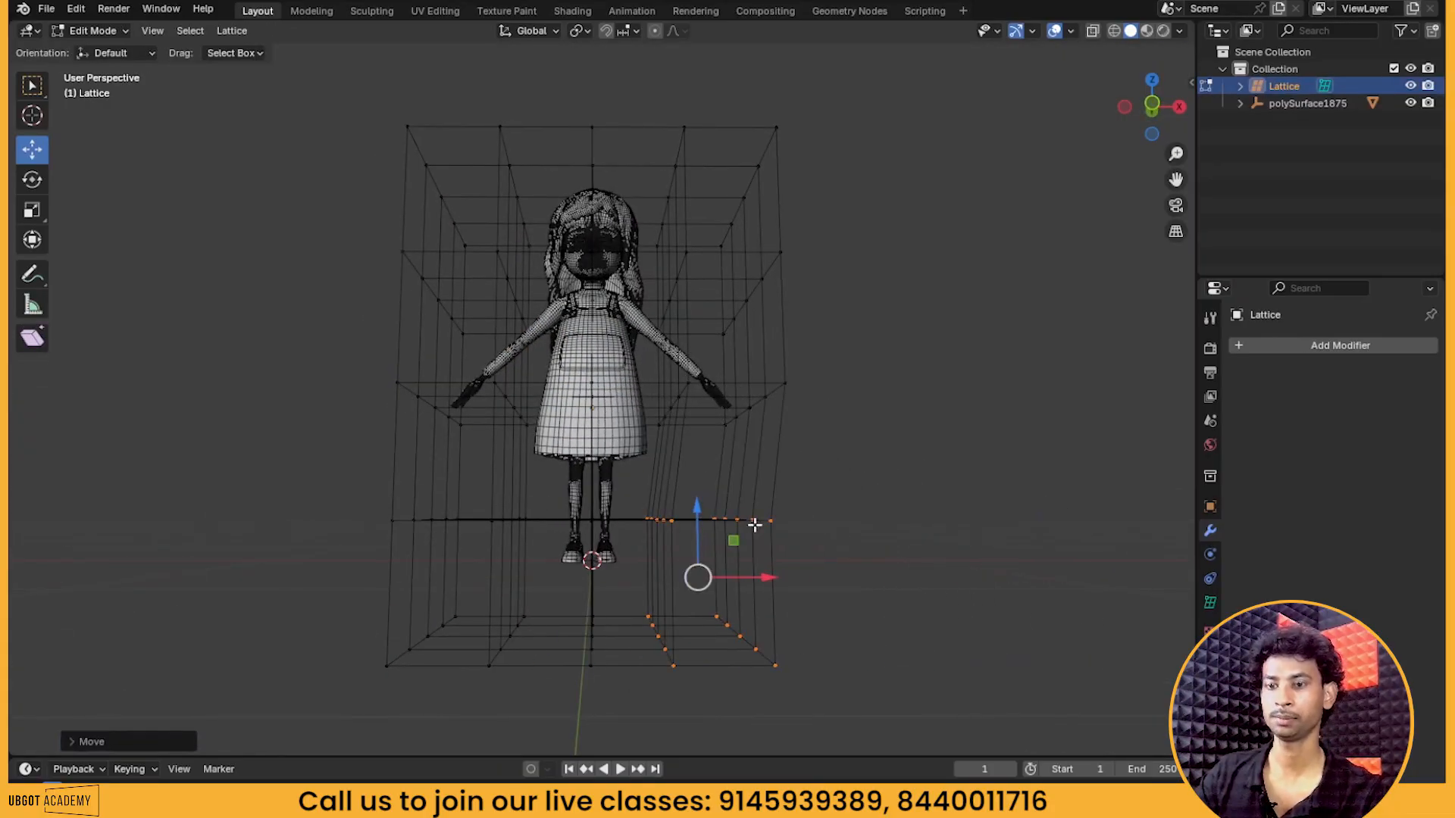
key(ctrl+z)
Try bending the character by shifting the lattice's middle and neck-level rows of points along Y
middle_drag(779, 515, 561, 457)
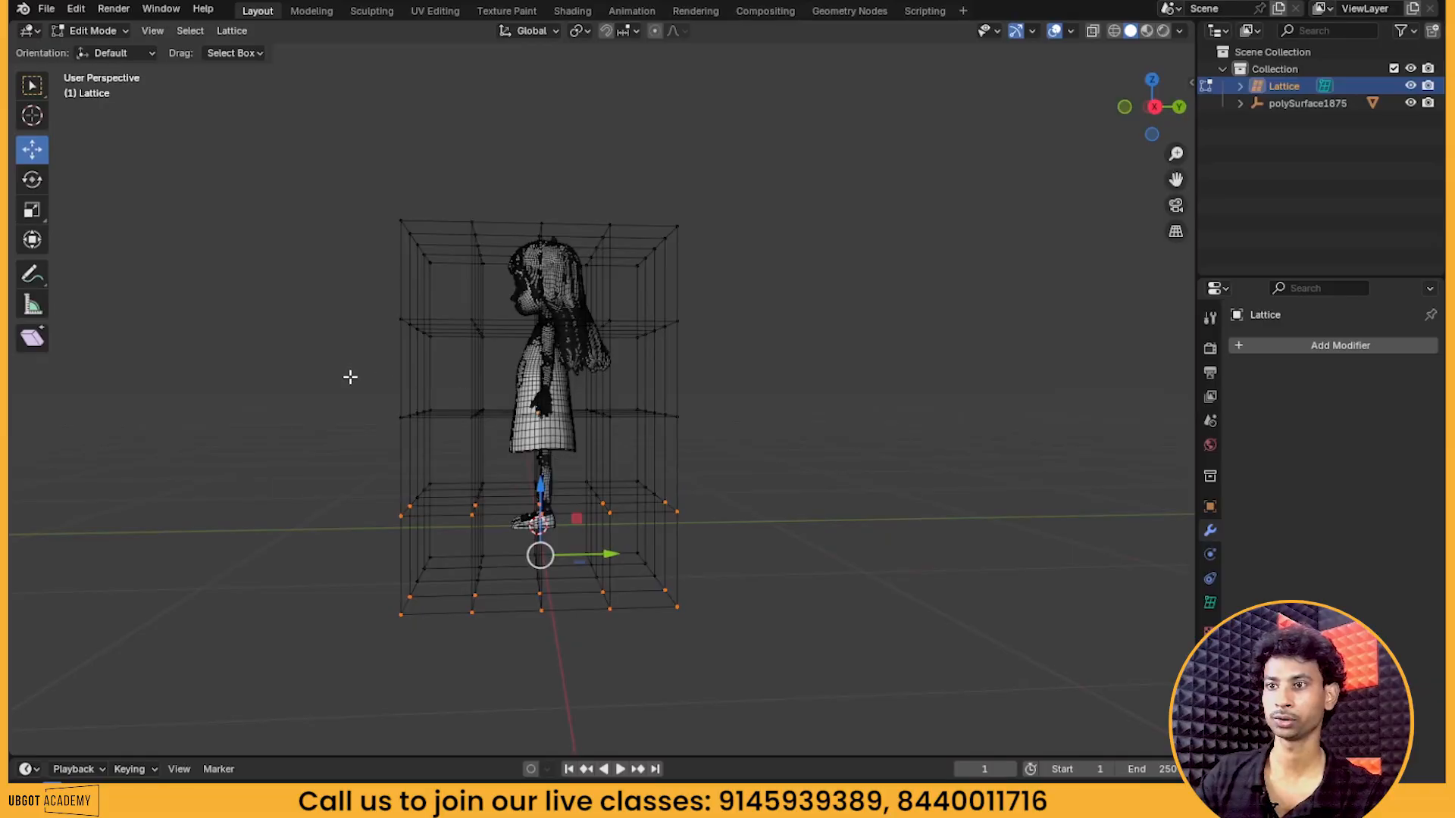
drag(350, 377, 796, 471)
mouse_move(611, 415)
mouse_down()
mouse_move(634, 413)
mouse_move(591, 413)
mouse_up()
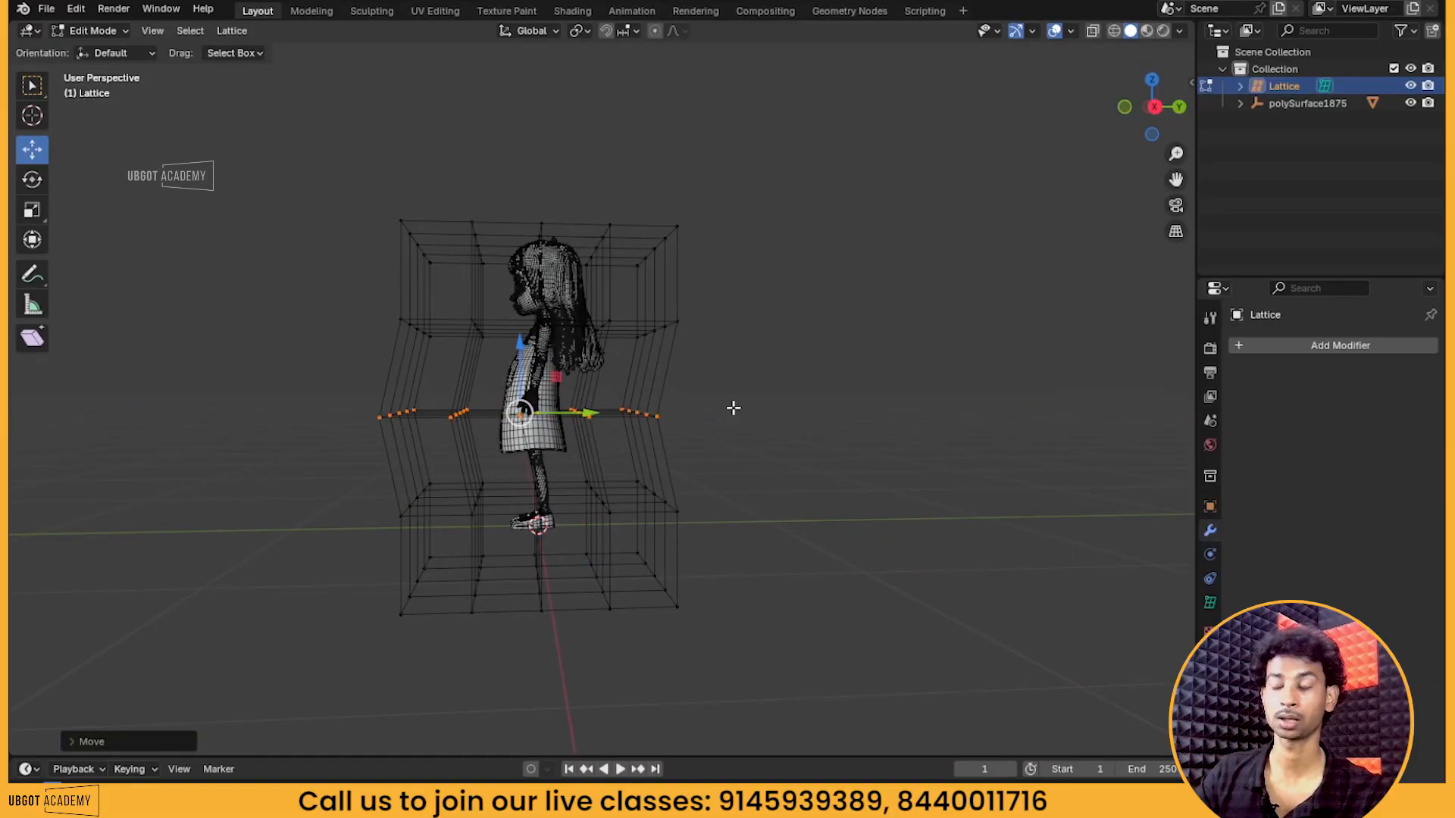
shift+middle_drag(734, 406, 750, 461)
scroll(751, 461, up, 2)
drag(309, 371, 665, 461)
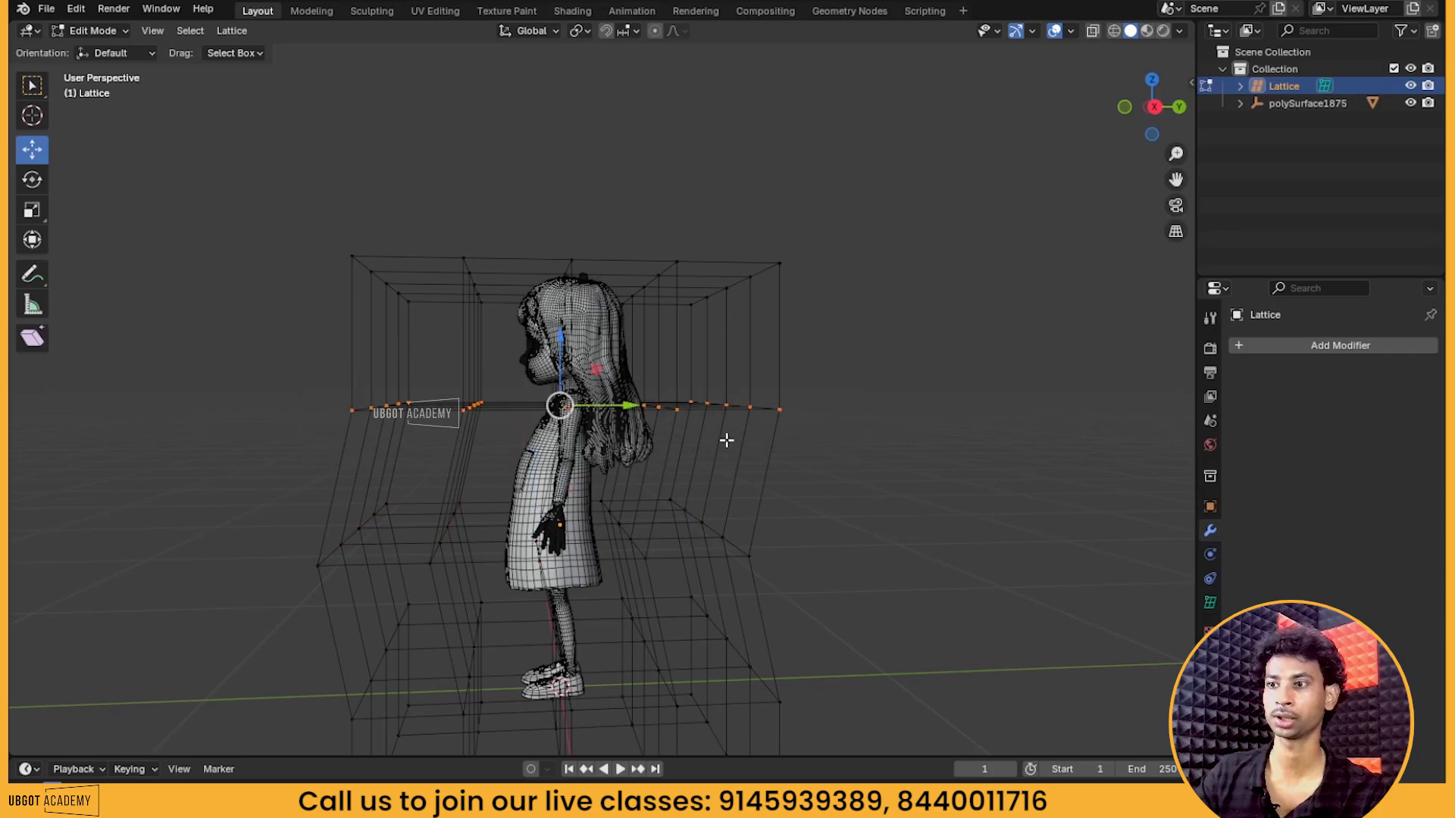
drag(635, 407, 693, 423)
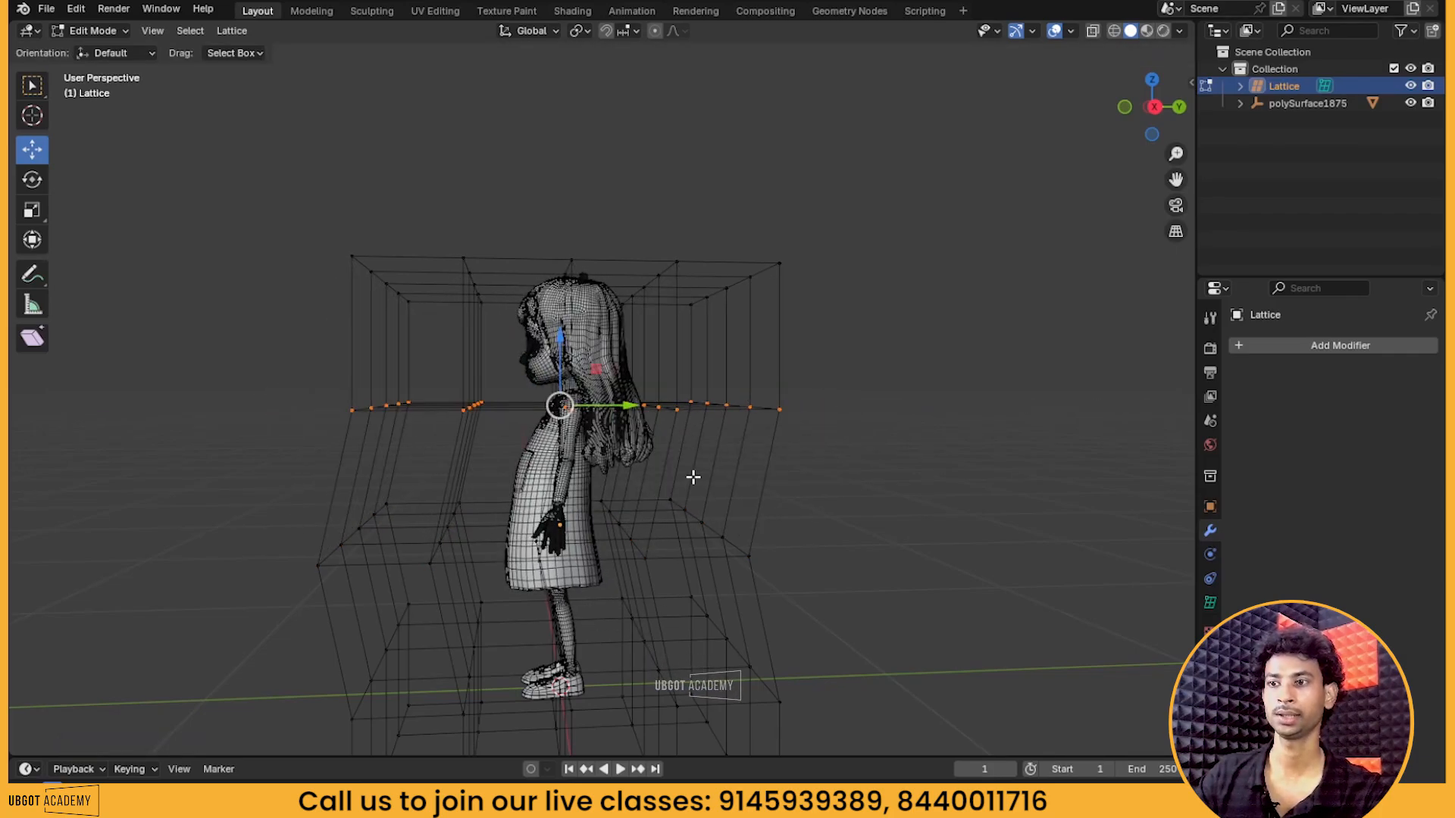
Undo the trial lattice point moves and return to Object Mode
middle_drag(802, 503, 744, 517)
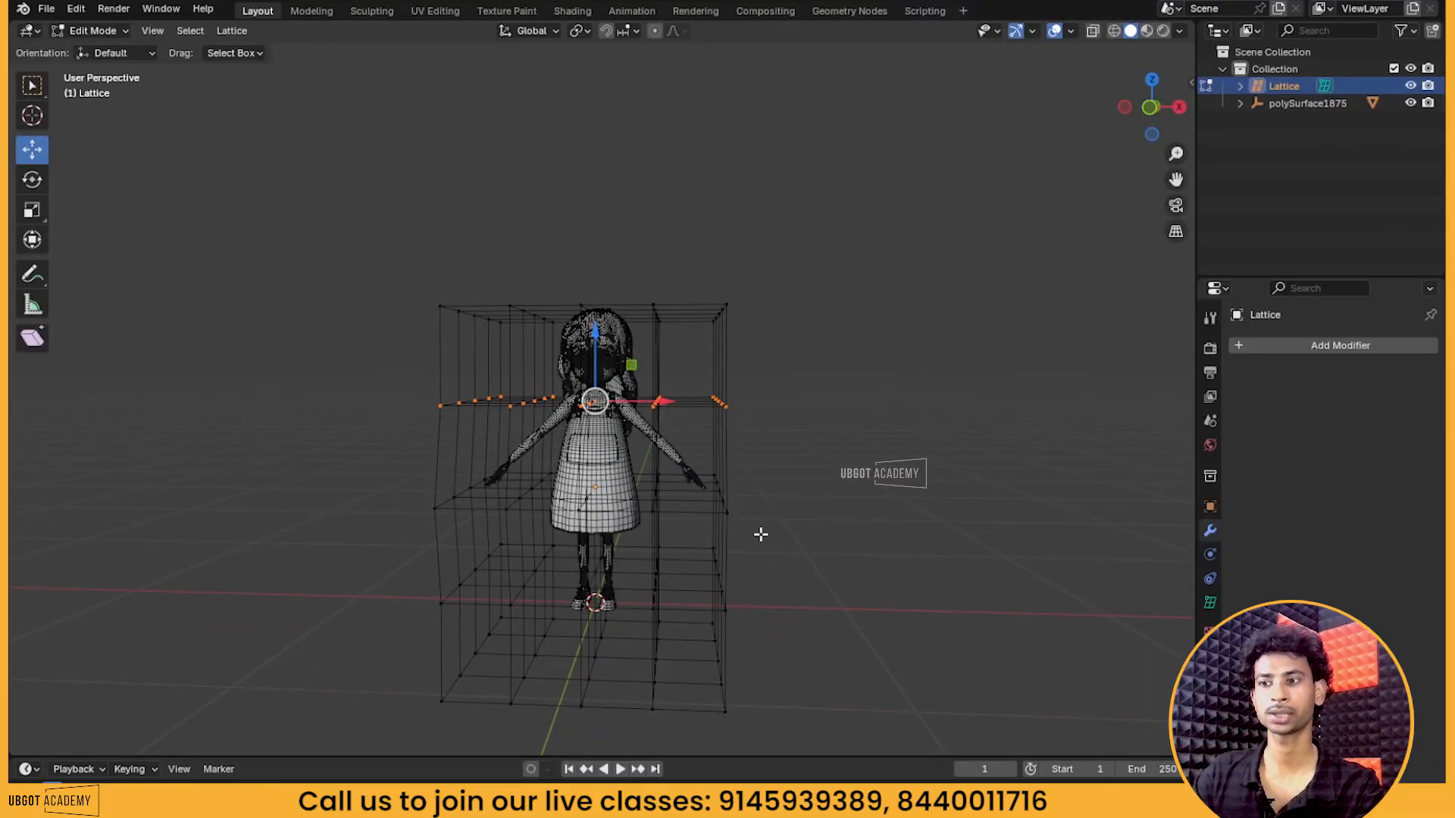
scroll(788, 493, up, 1)
scroll(804, 440, up, 1)
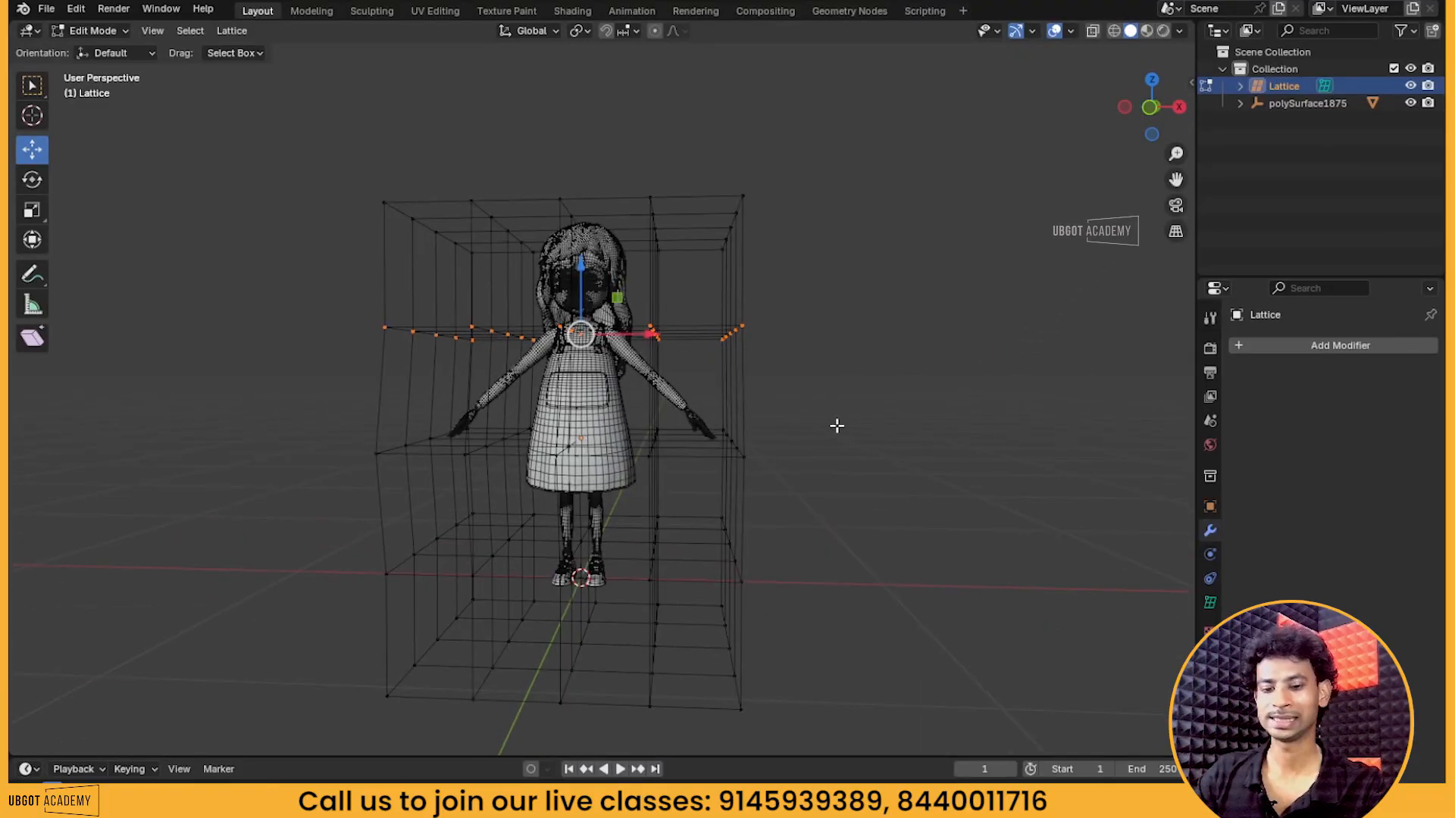
mouse_move(837, 426)
middle_down()
mouse_move(653, 474)
mouse_move(666, 455)
mouse_move(861, 432)
mouse_move(842, 433)
middle_up()
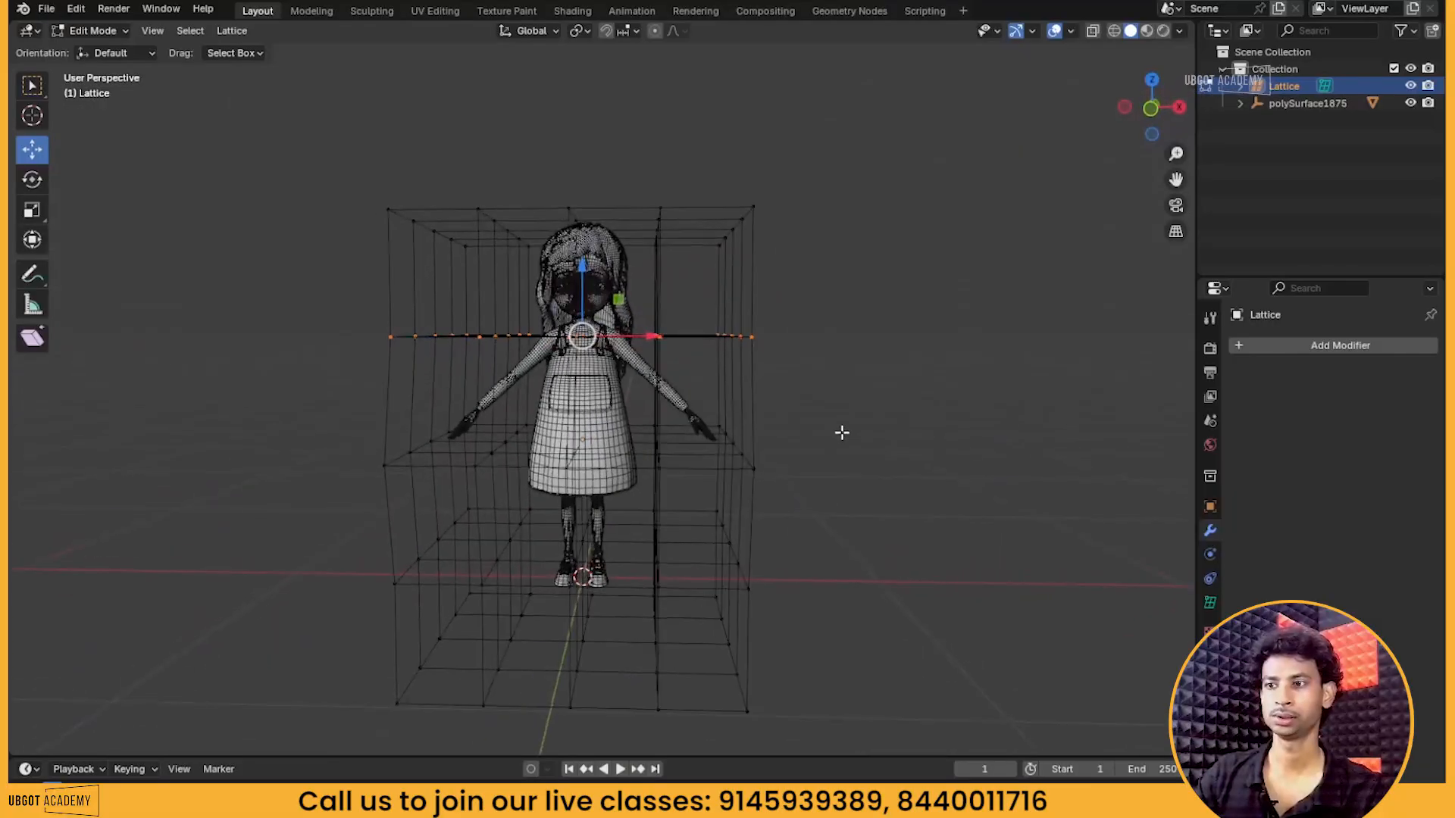
scroll(842, 433, down, 2)
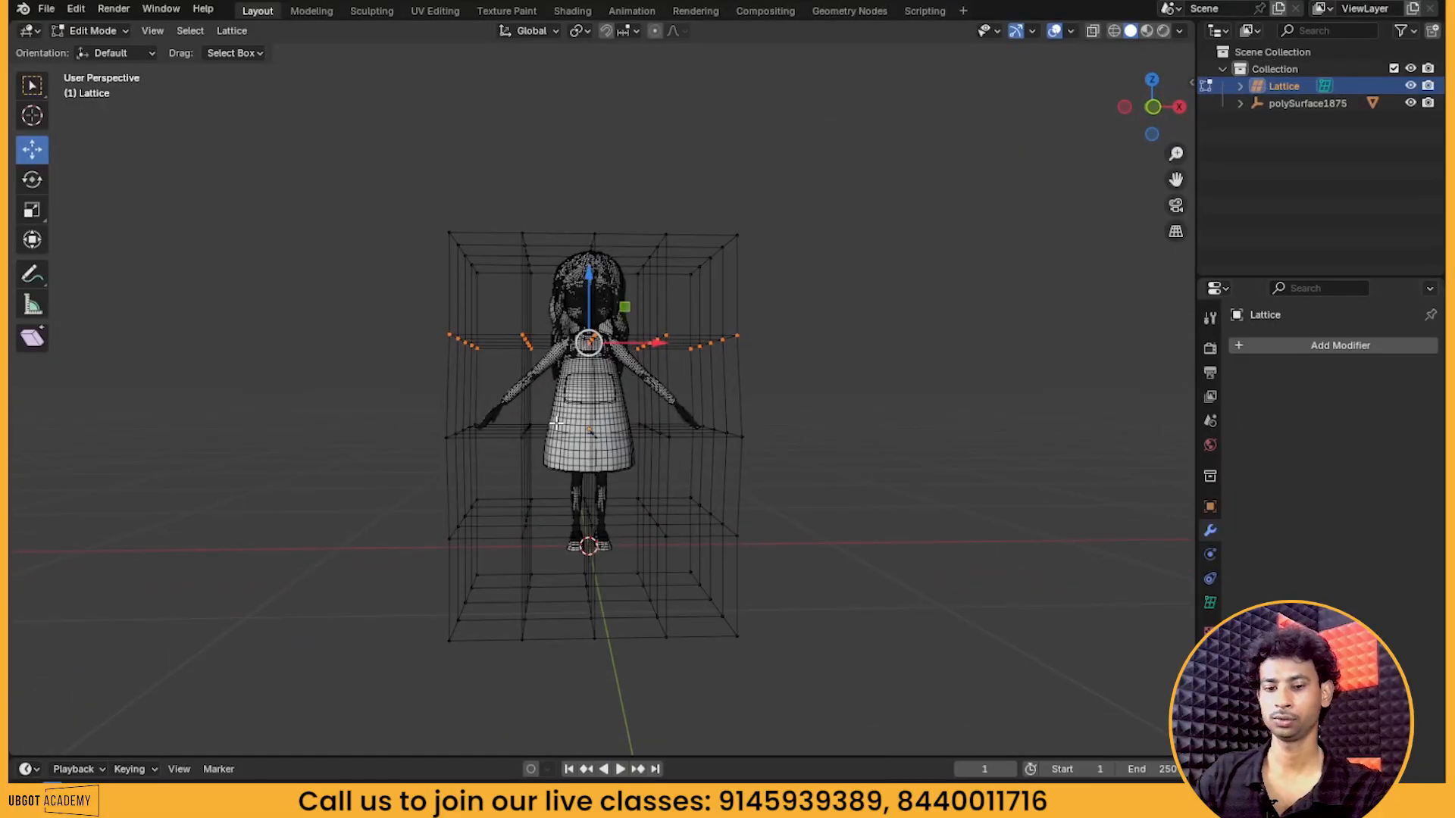
scroll(724, 448, up, 1)
key(ctrl+z)
key(ctrl+z)
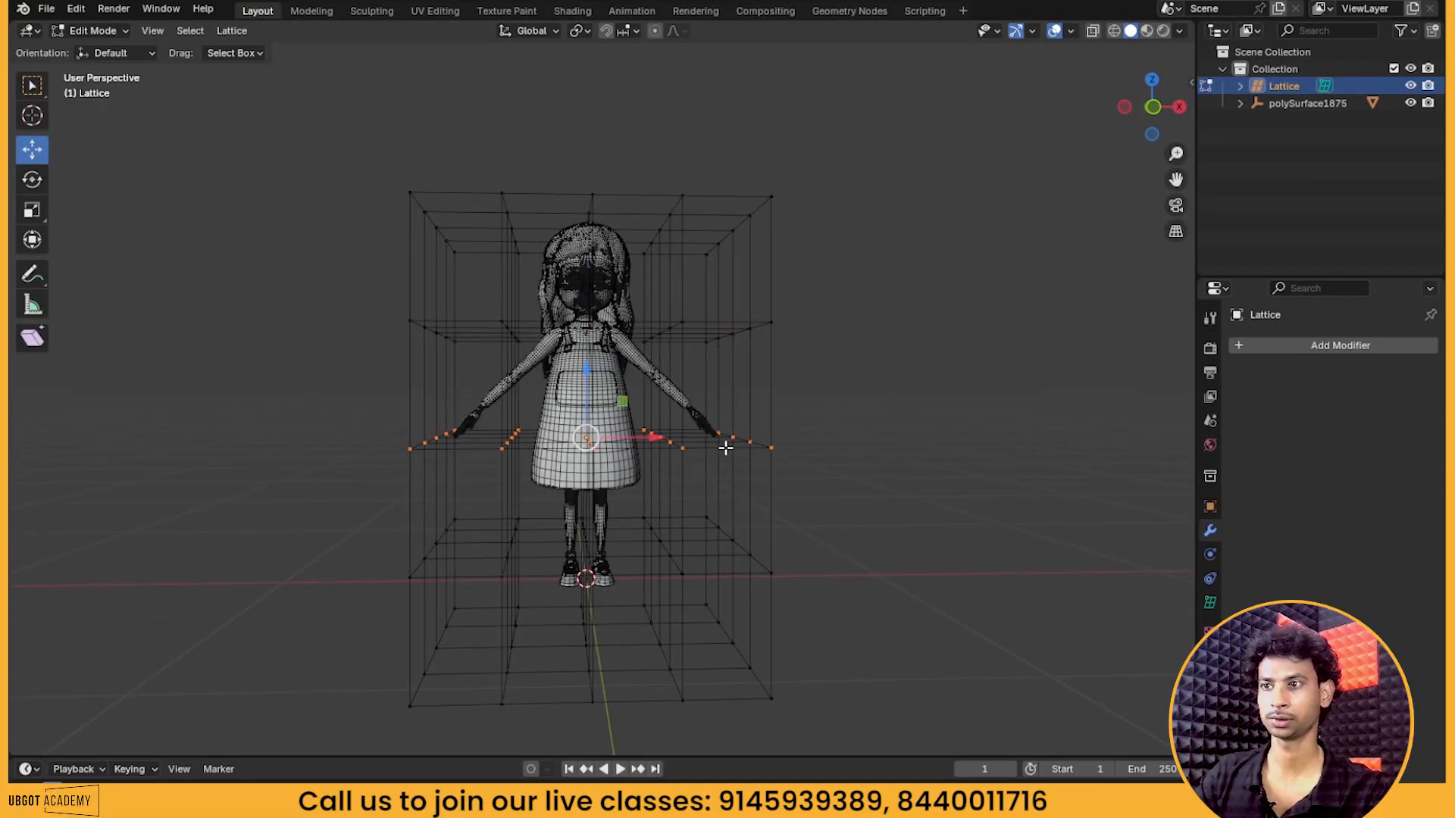
key(ctrl+z)
key(ctrl+z)
middle_drag(868, 456, 721, 493)
key(Tab)
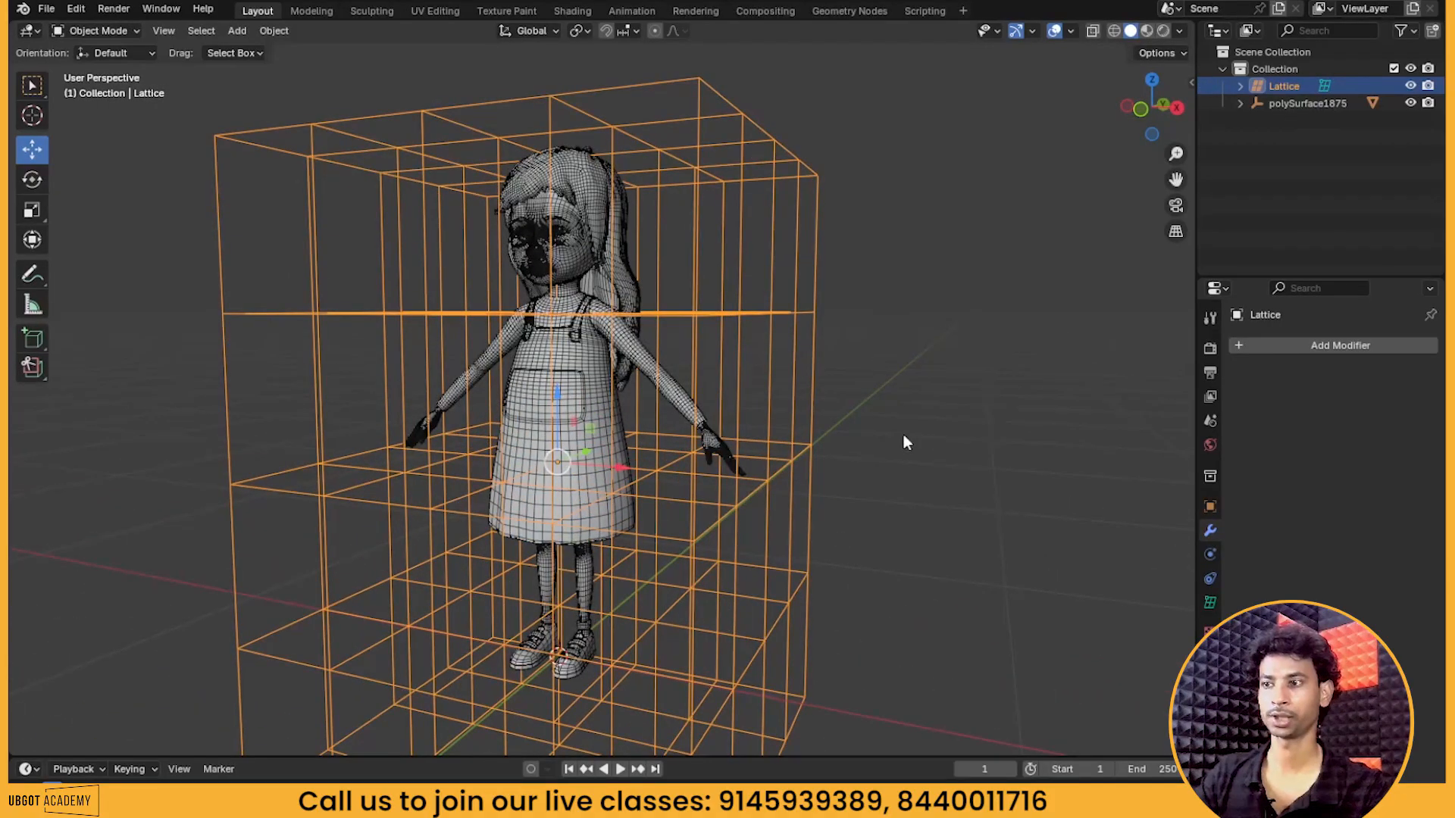
Select the joined character mesh and enter Edit Mode
middle_drag(903, 434, 838, 438)
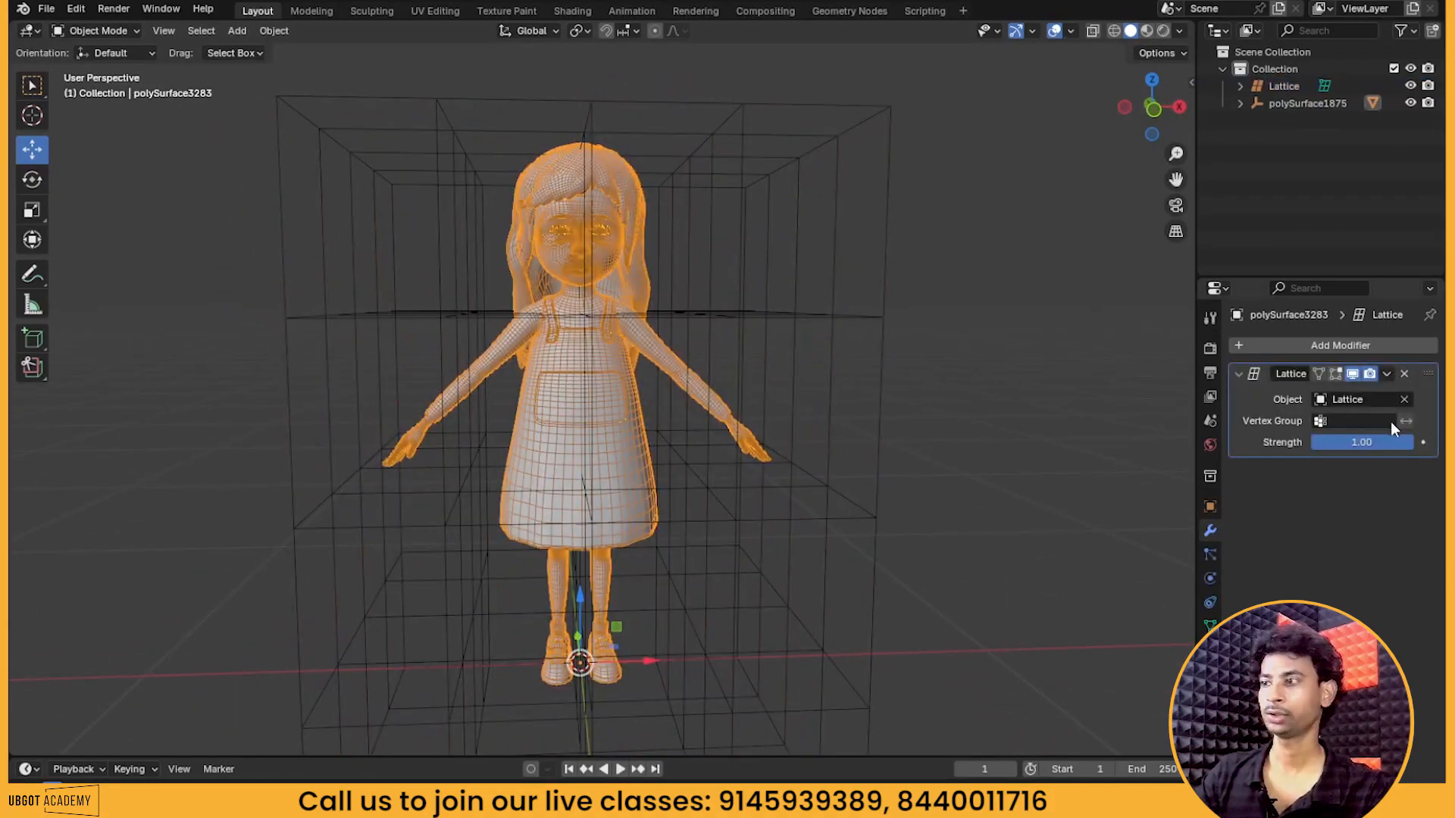
scroll(822, 547, down, 2)
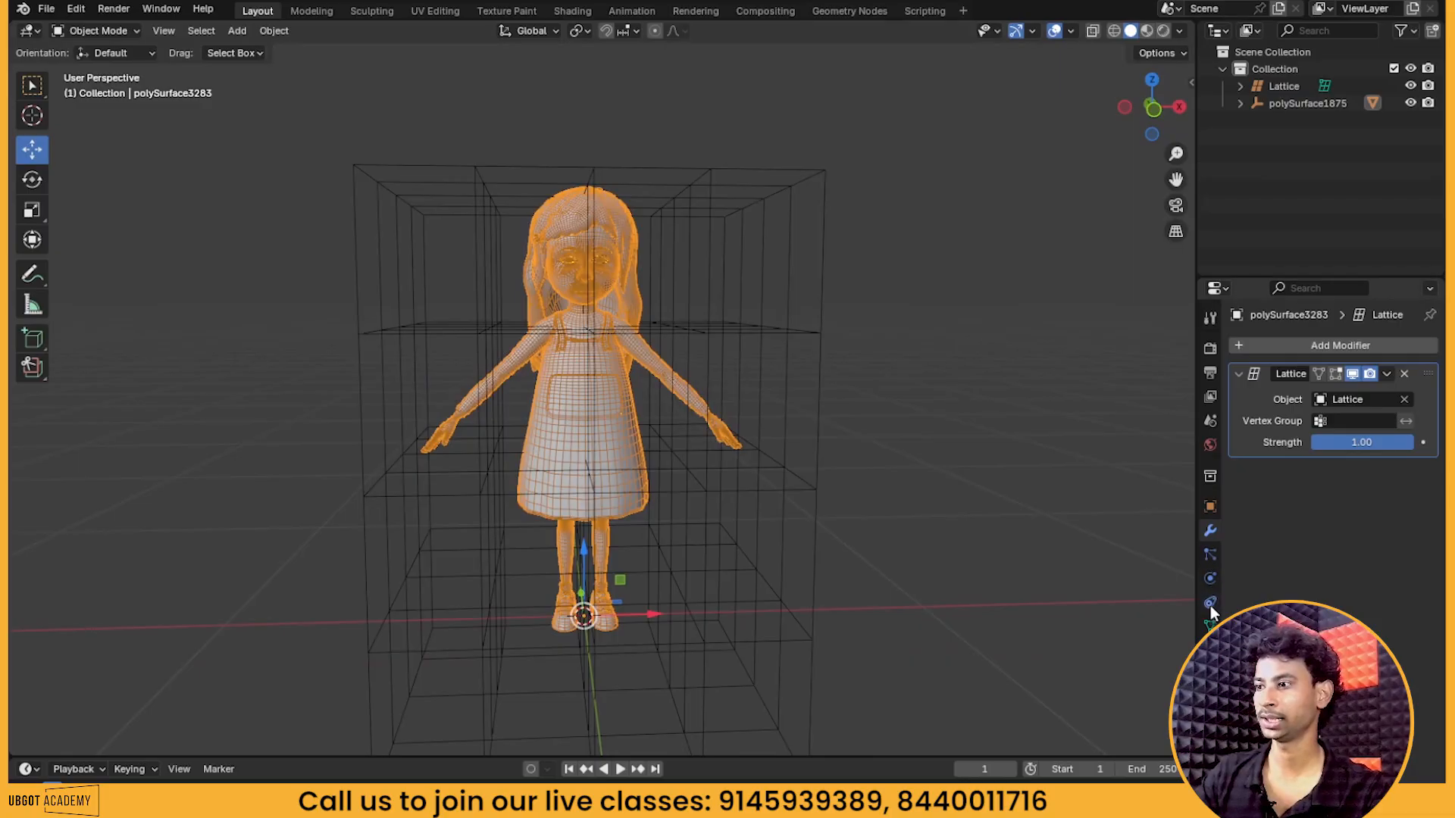
scroll(701, 474, up, 4)
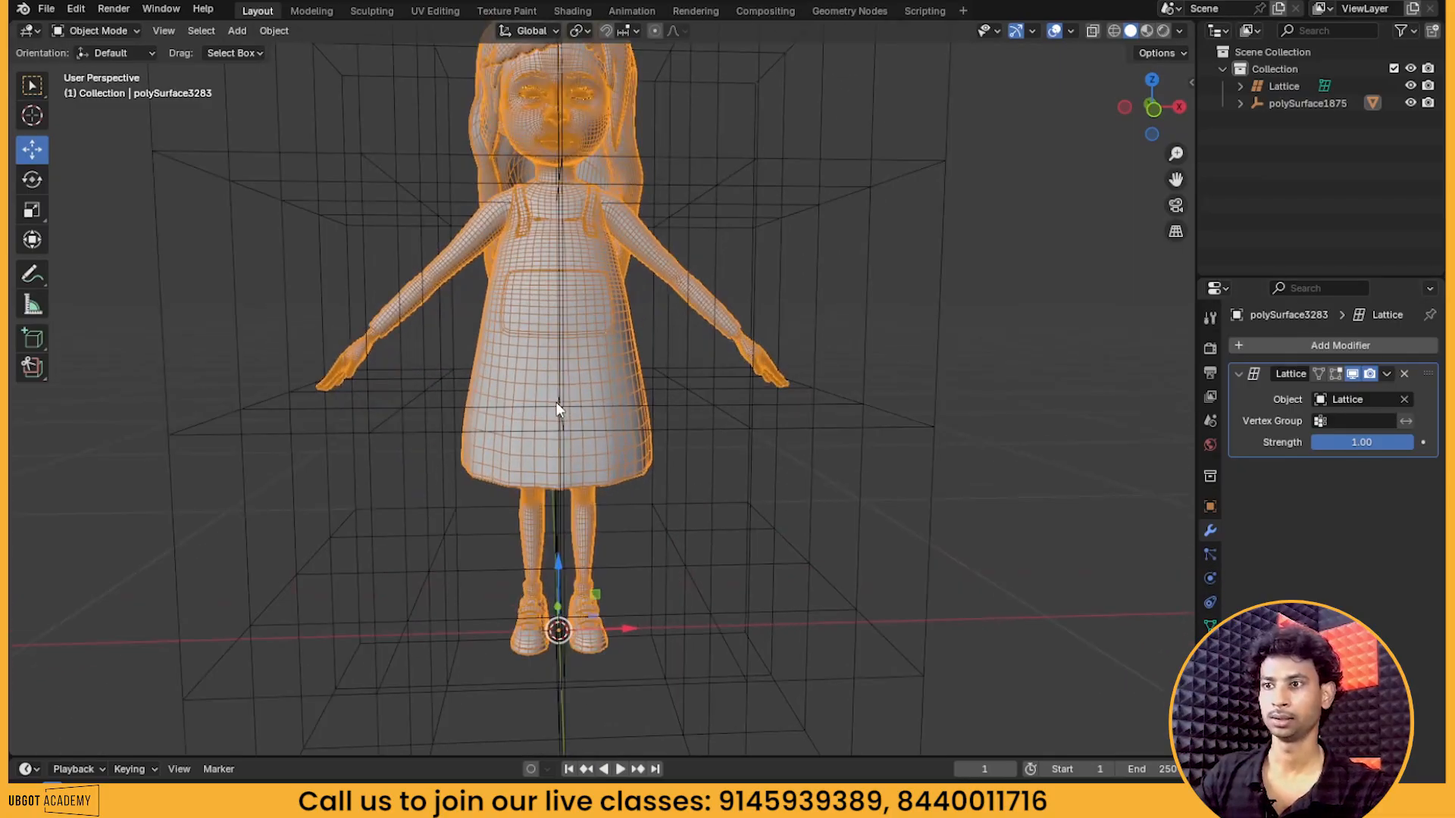
middle_drag(556, 402, 598, 384)
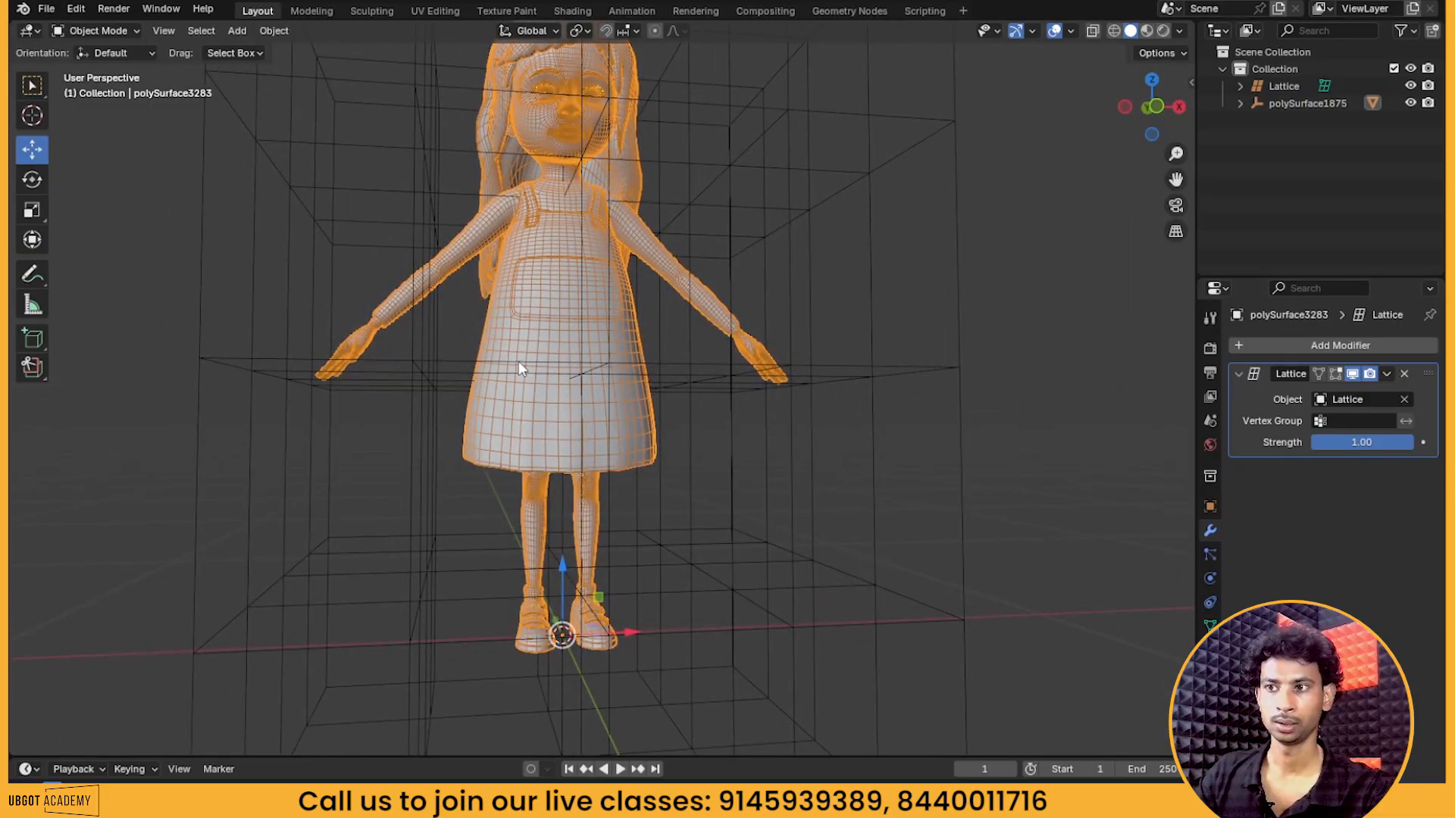
key(Tab)
Try to box-select the leg and lower dress vertices from the front in solid shading
scroll(621, 474, down, 1)
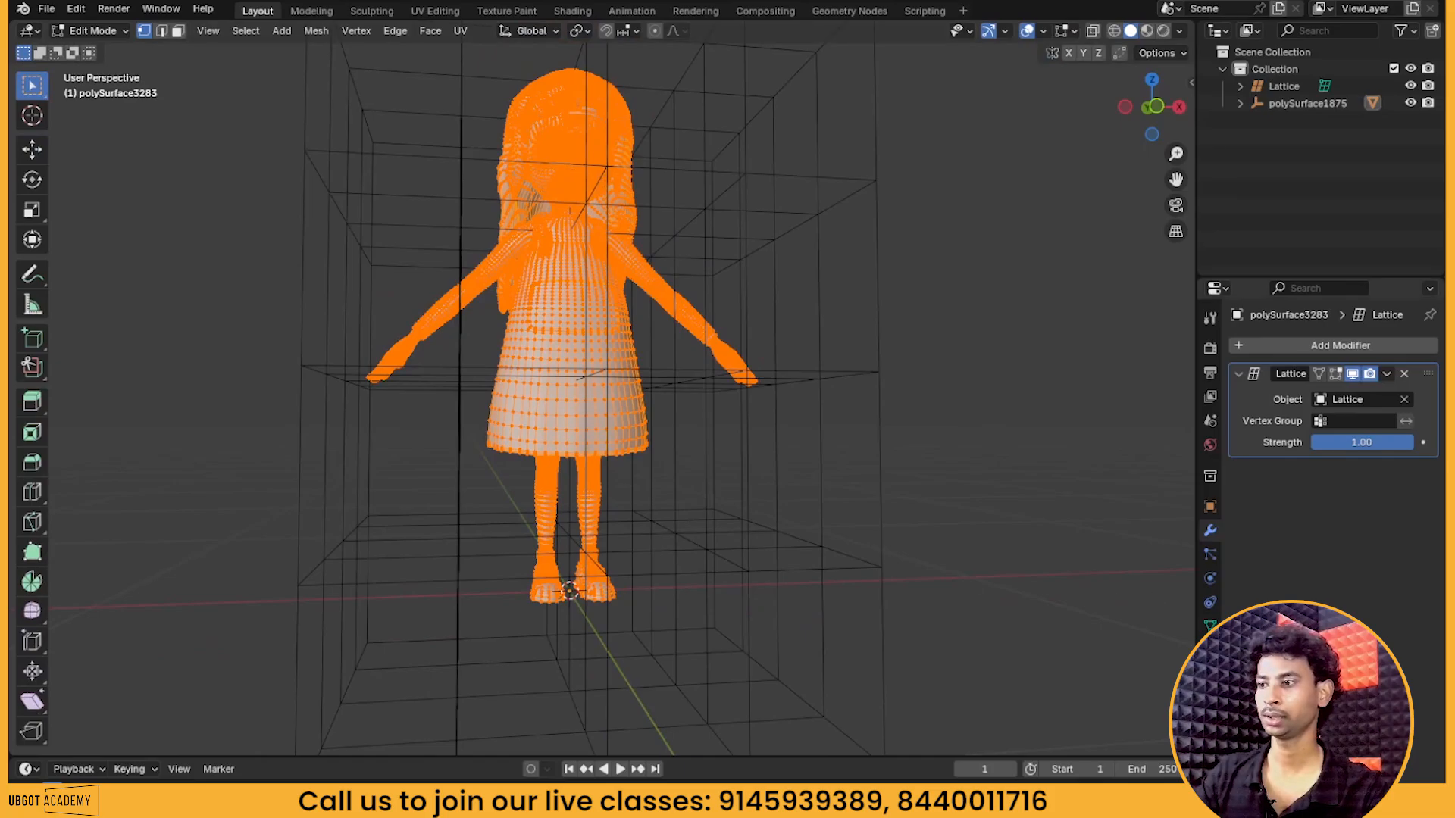
scroll(711, 562, up, 2)
shift+middle_drag(702, 552, 669, 398)
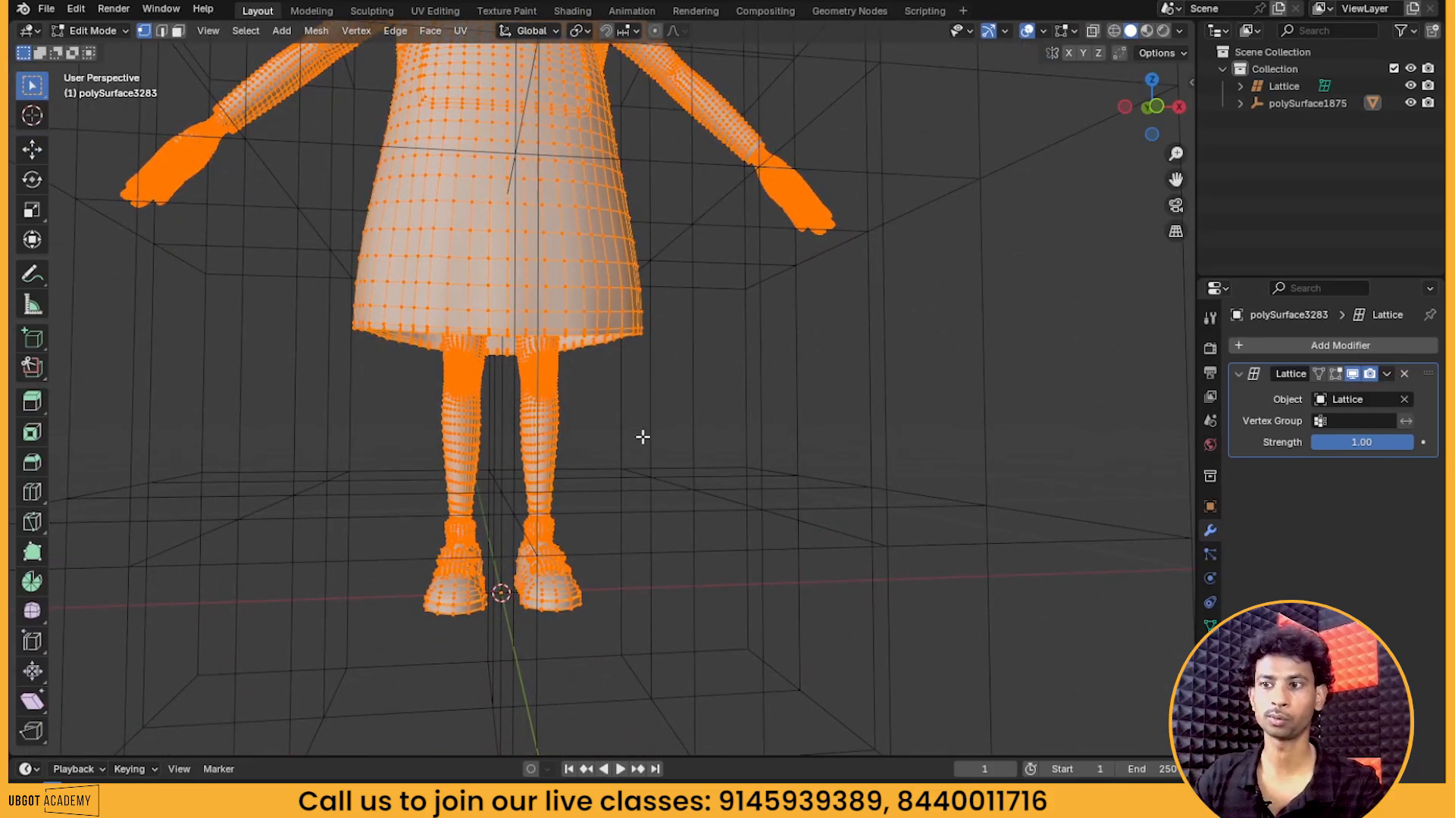
middle_drag(607, 591, 602, 584)
scroll(595, 556, down, 2)
shift+middle_drag(622, 439, 633, 538)
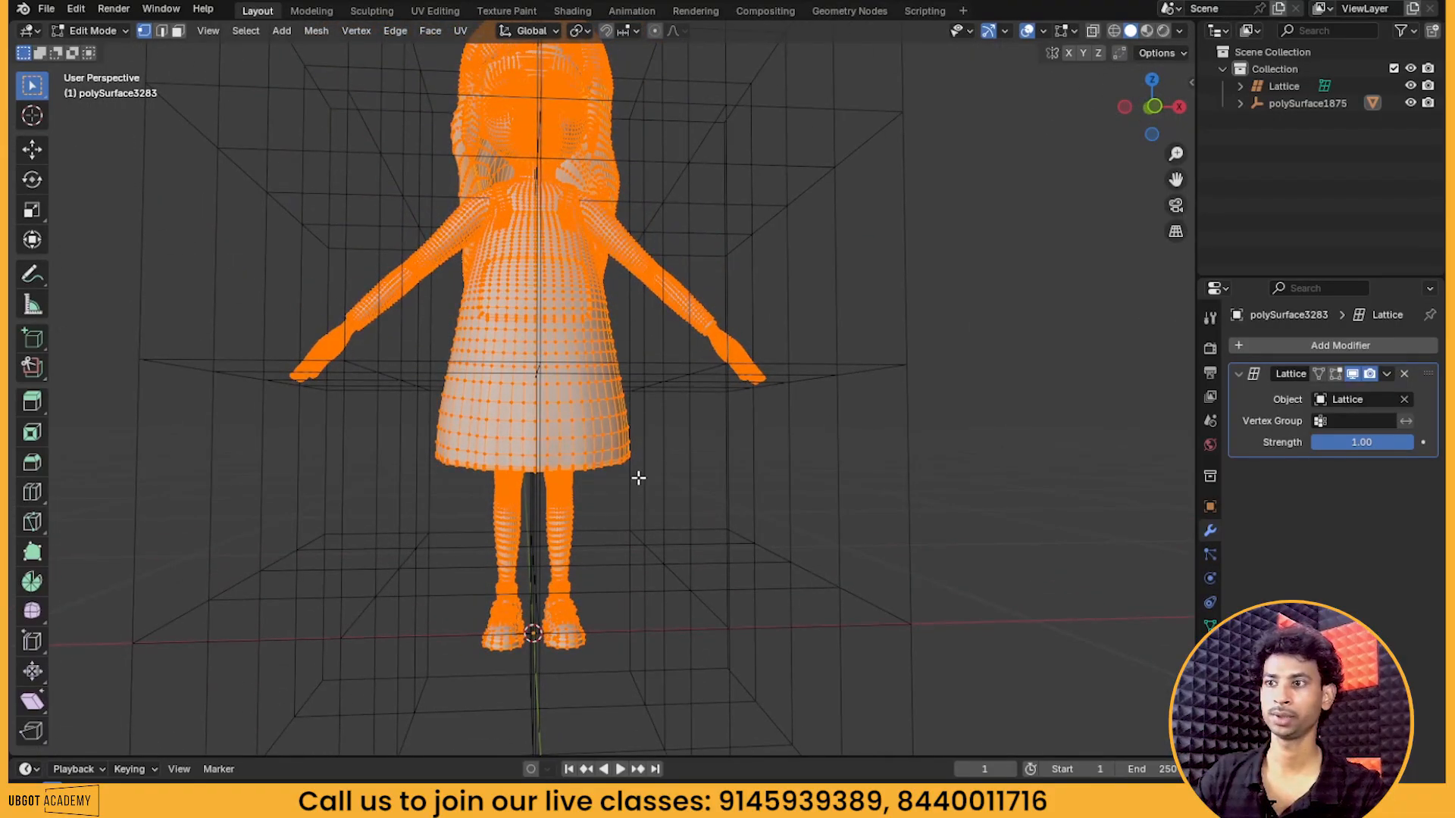
shift+middle_drag(655, 459, 633, 415)
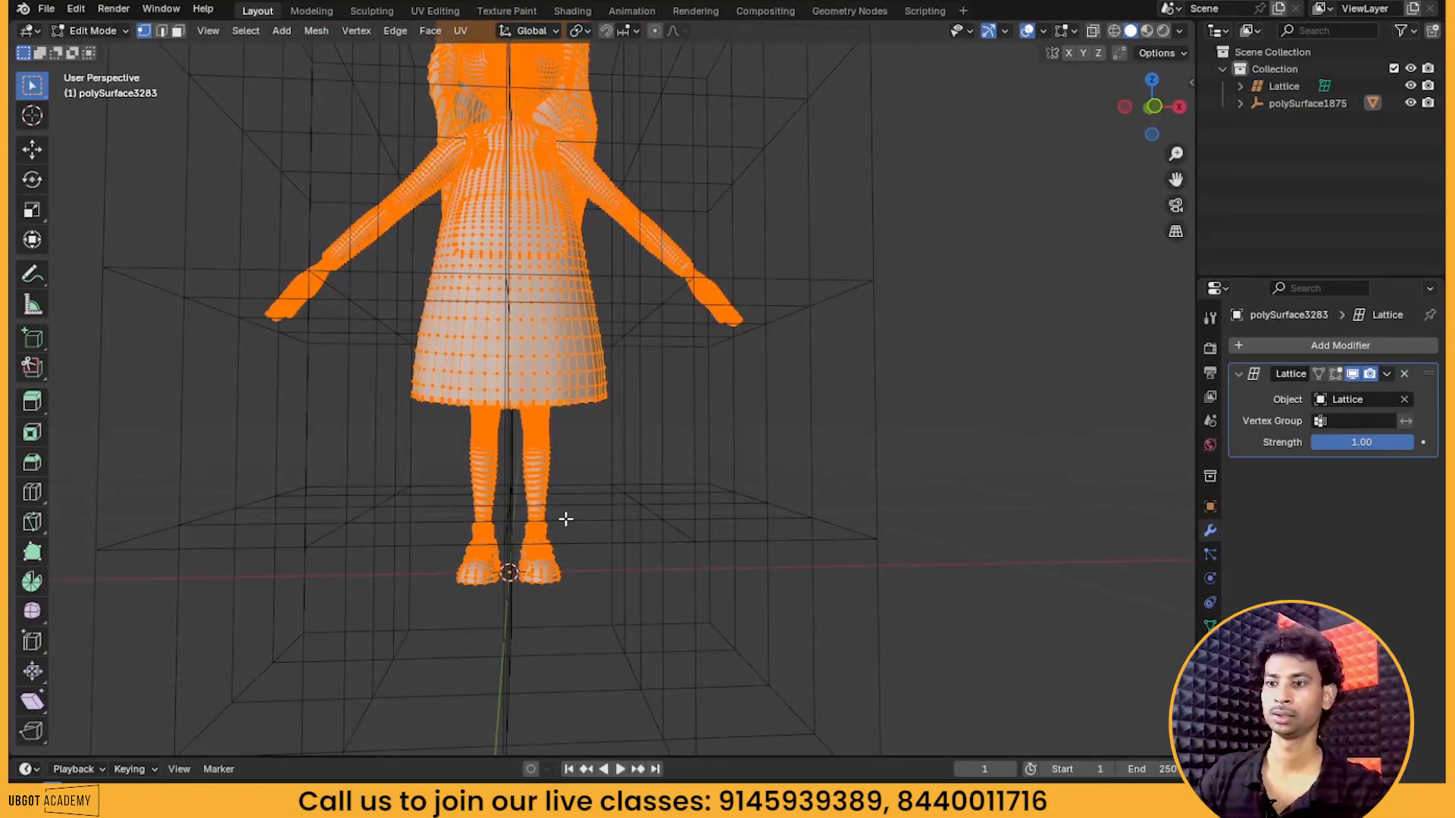
scroll(565, 519, up, 1)
shift+middle_drag(578, 549, 591, 520)
drag(321, 679, 697, 291)
middle_drag(697, 291, 1028, 192)
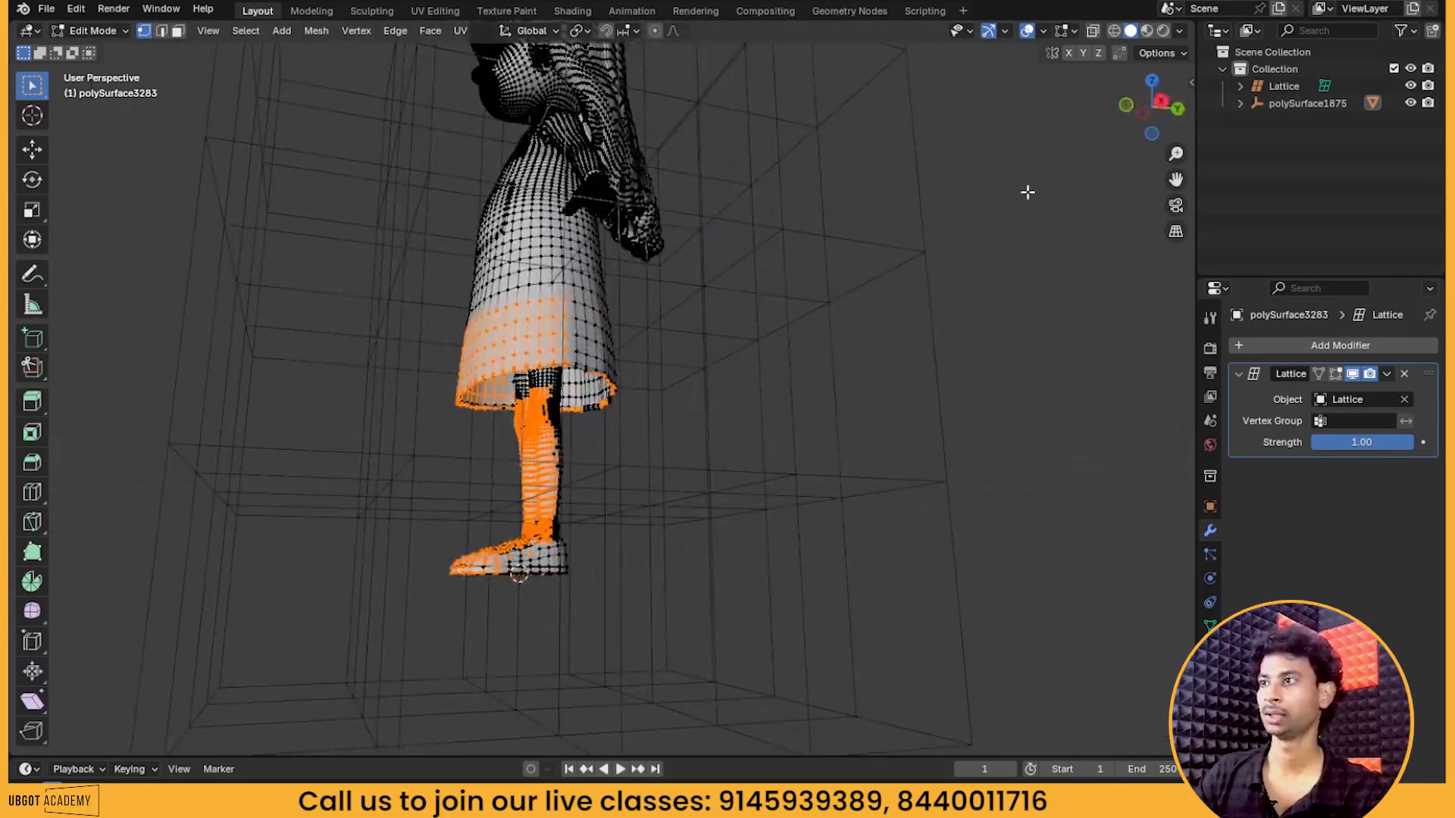
Box-select the leg, shoe and lower dress vertices through the mesh in wireframe shading, and restore solid shading
click(1112, 33)
middle_drag(654, 350, 792, 385)
drag(325, 663, 791, 306)
middle_drag(795, 383, 424, 379)
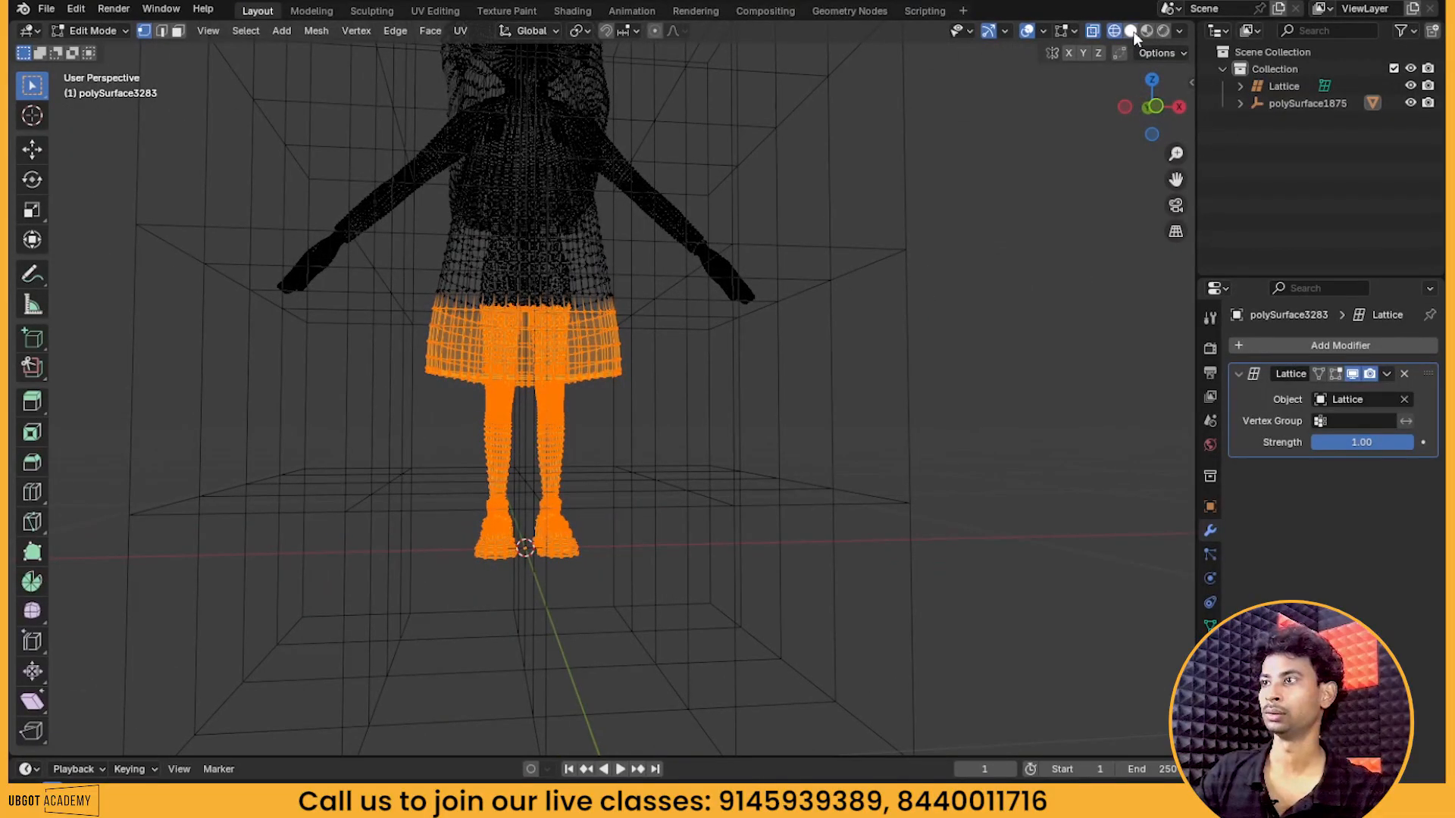
click(1131, 31)
scroll(747, 438, down, 3)
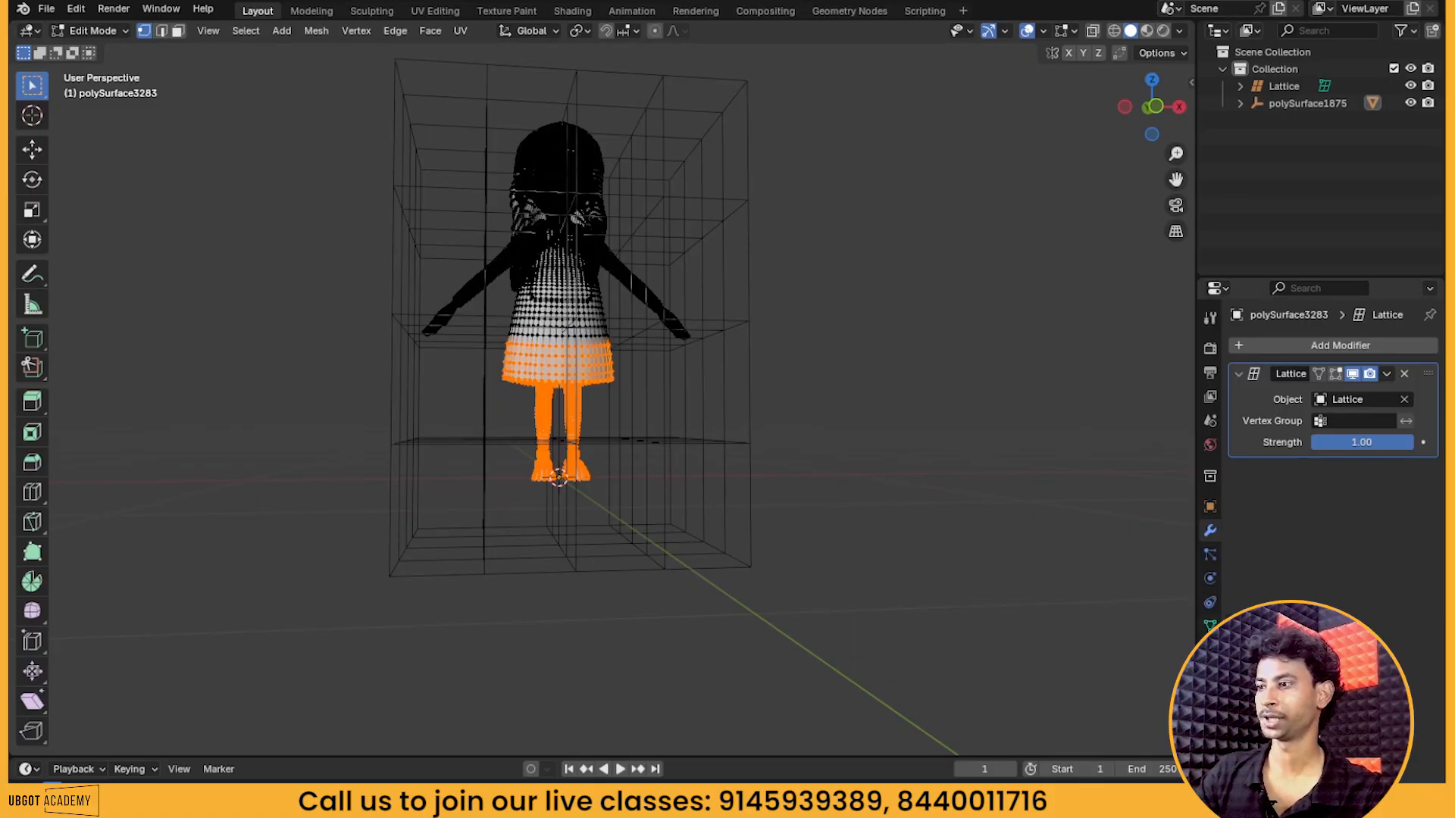
Create a vertex group named 123 and assign the selected leg and lower dress vertices to it
click(1210, 626)
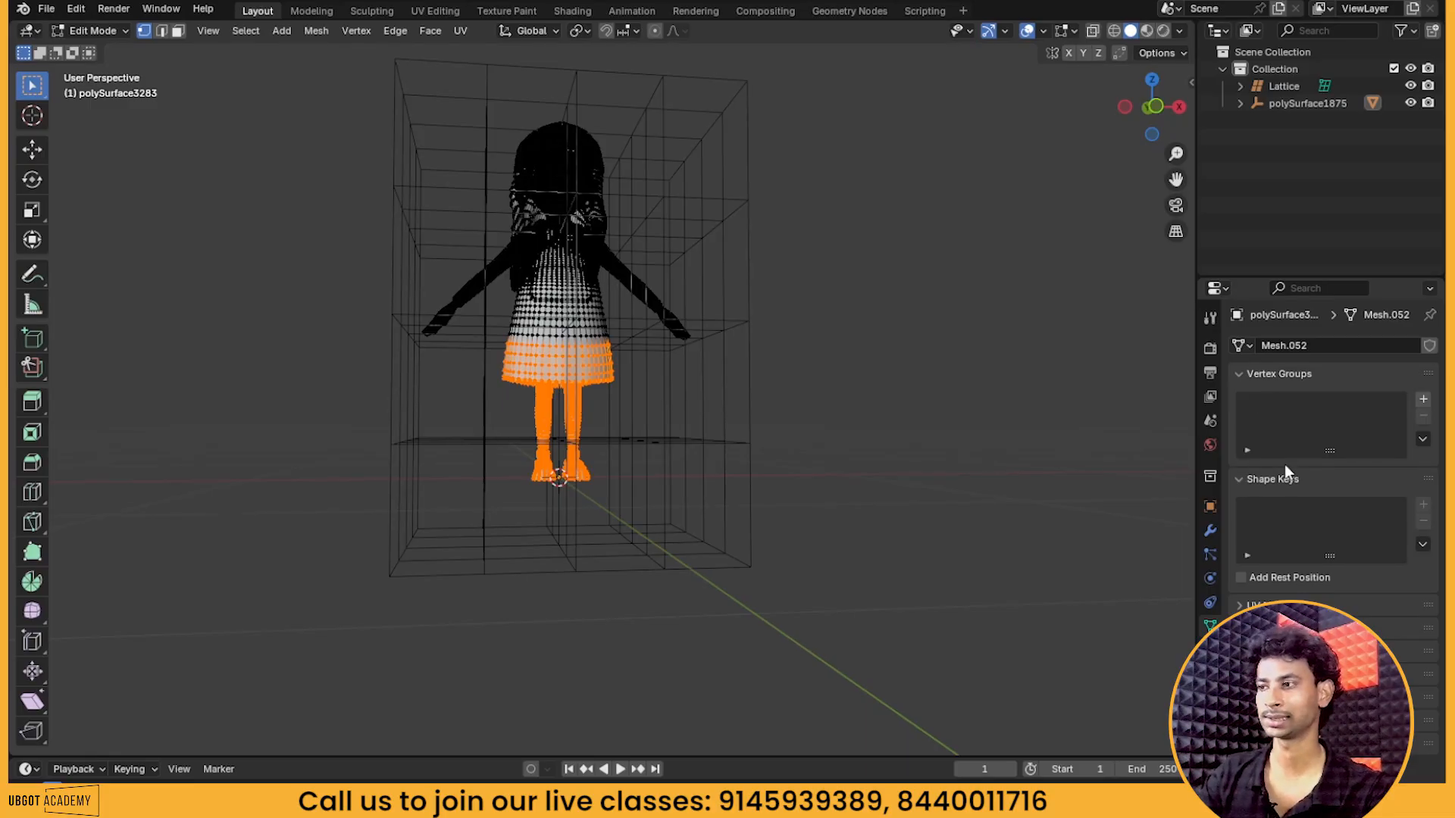
click(1423, 401)
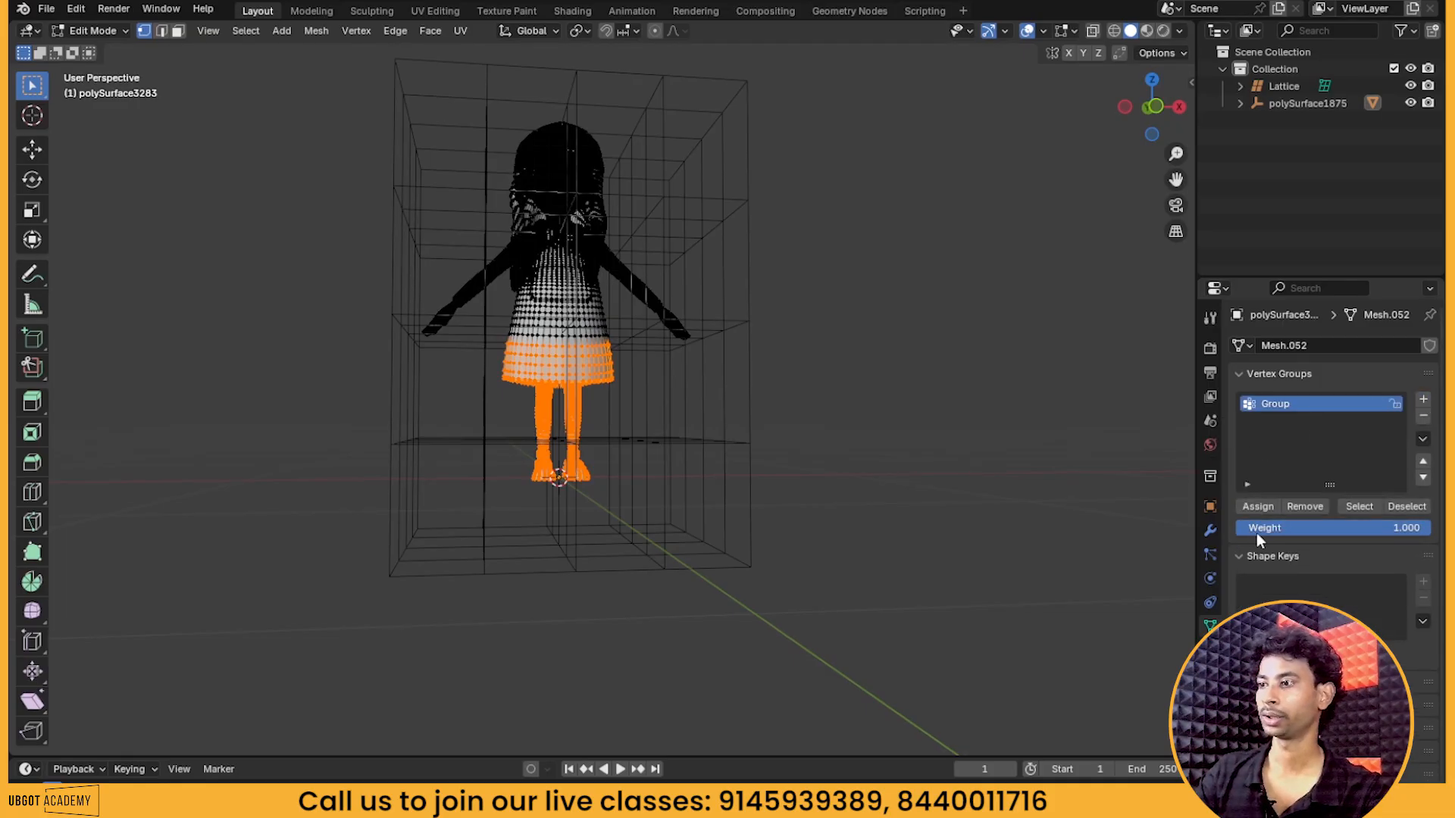
double_click(1276, 405)
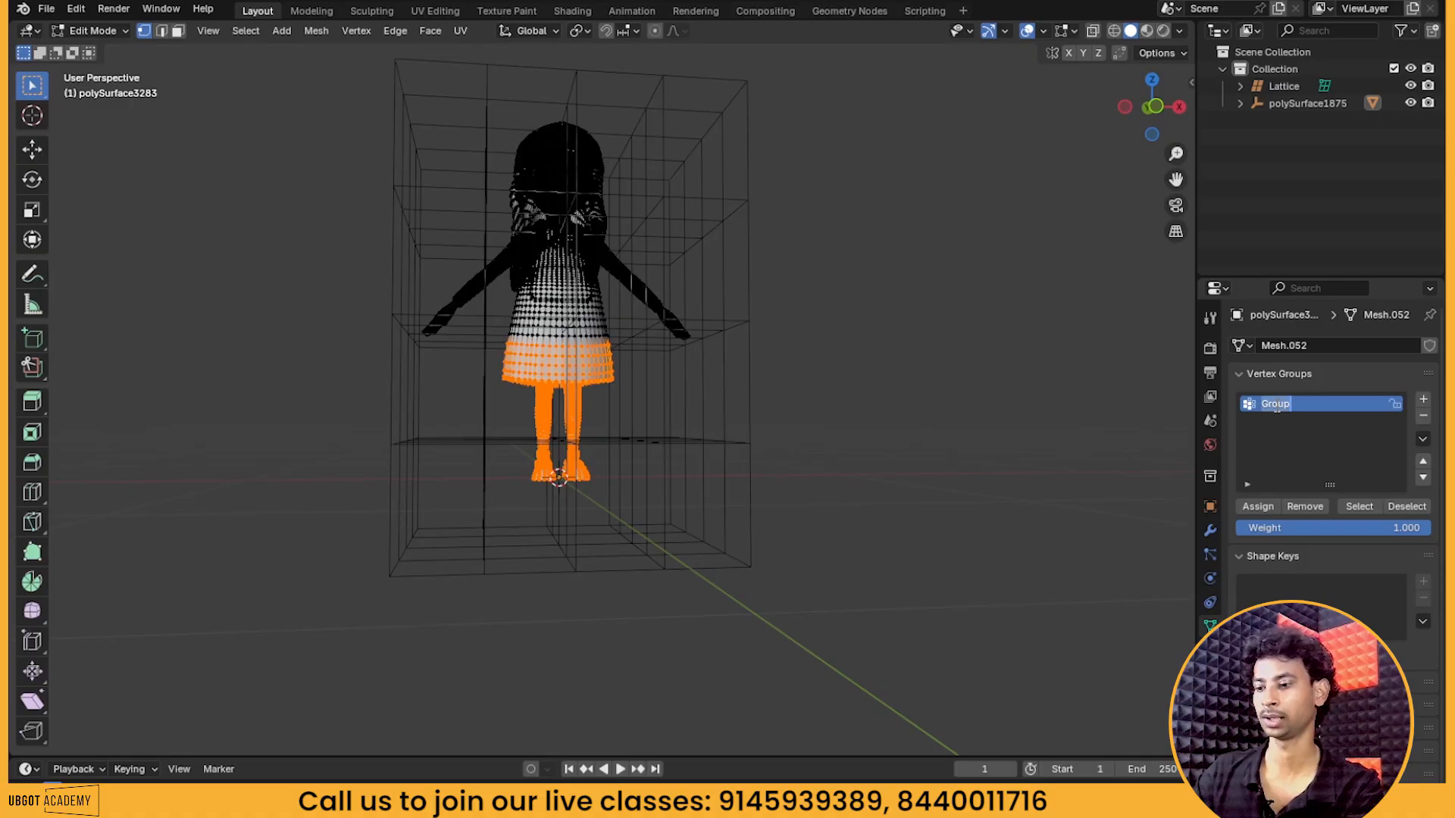
text(123)
key(Return)
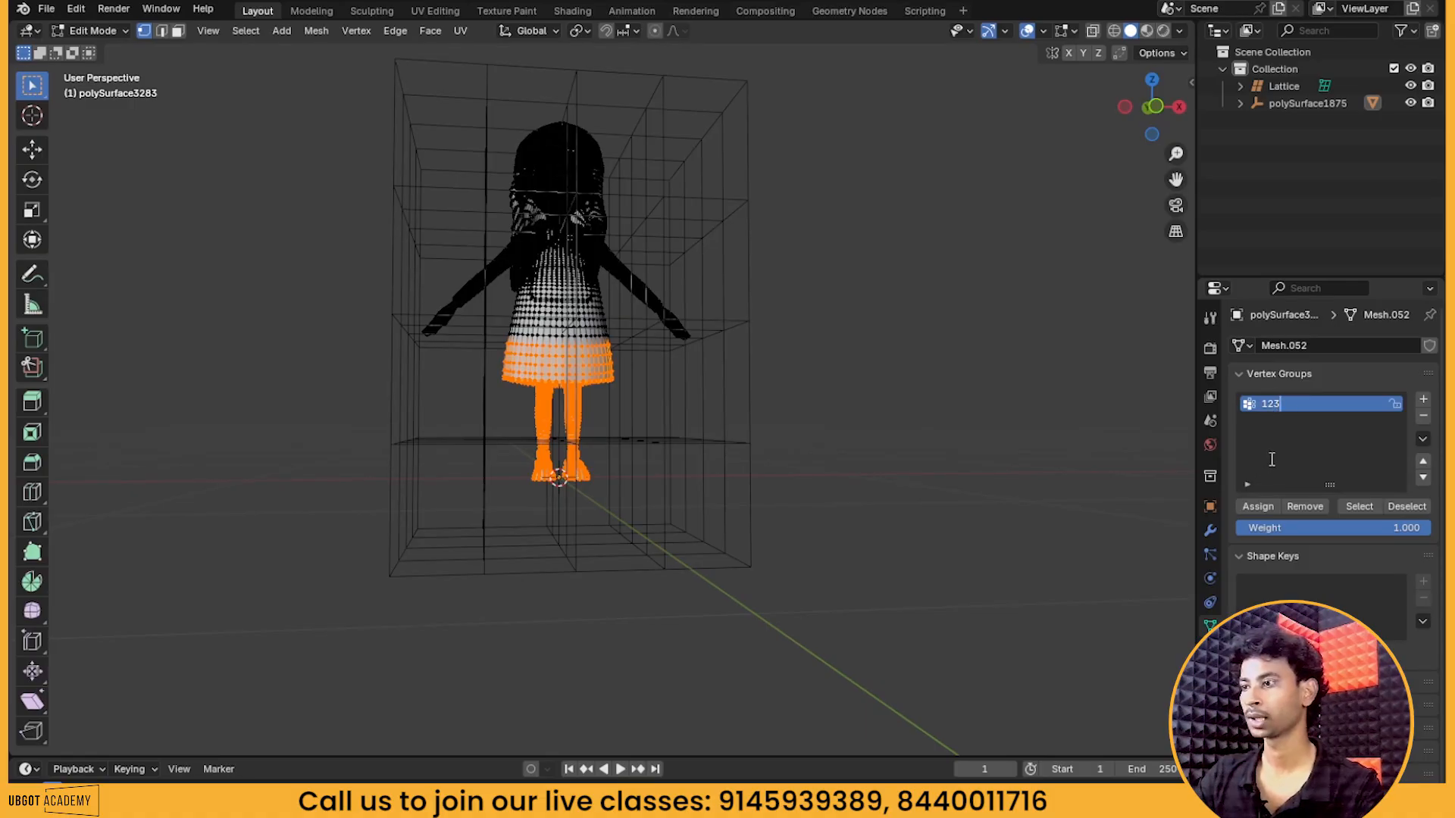
click(1259, 511)
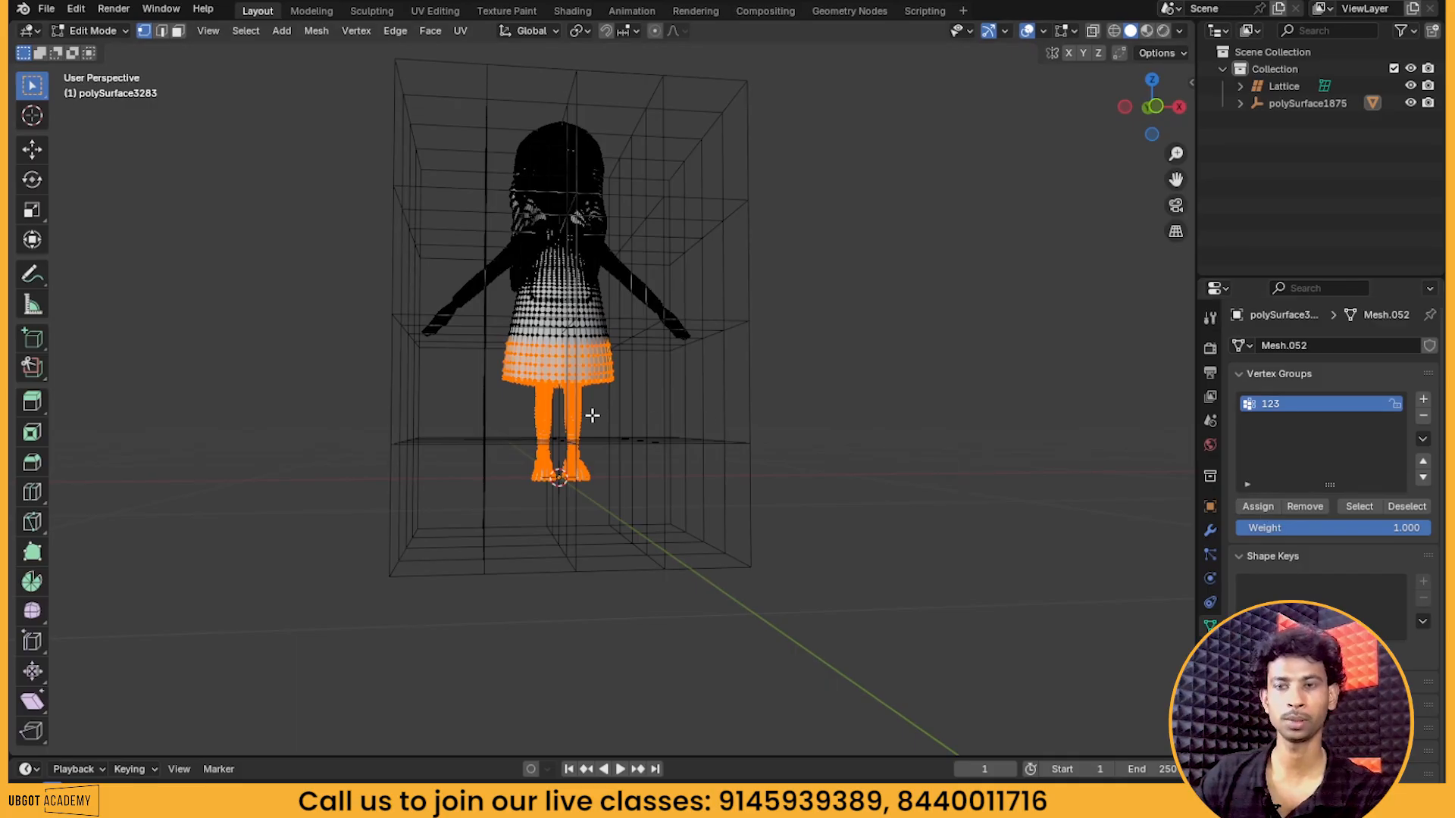
Return to Object Mode and set the character's Lattice modifier to use the vertex group 123
scroll(574, 427, up, 2)
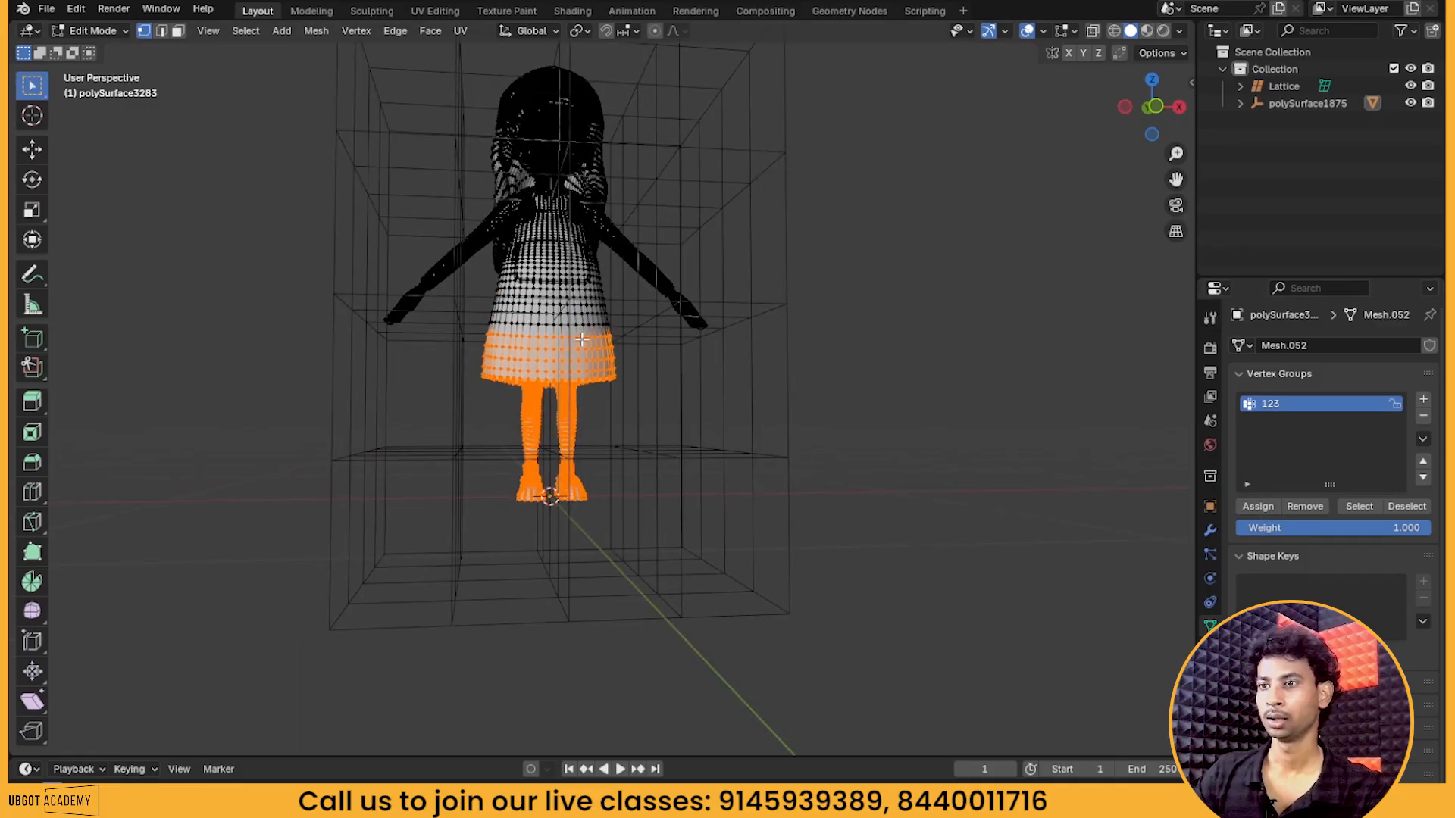
middle_drag(913, 397, 821, 441)
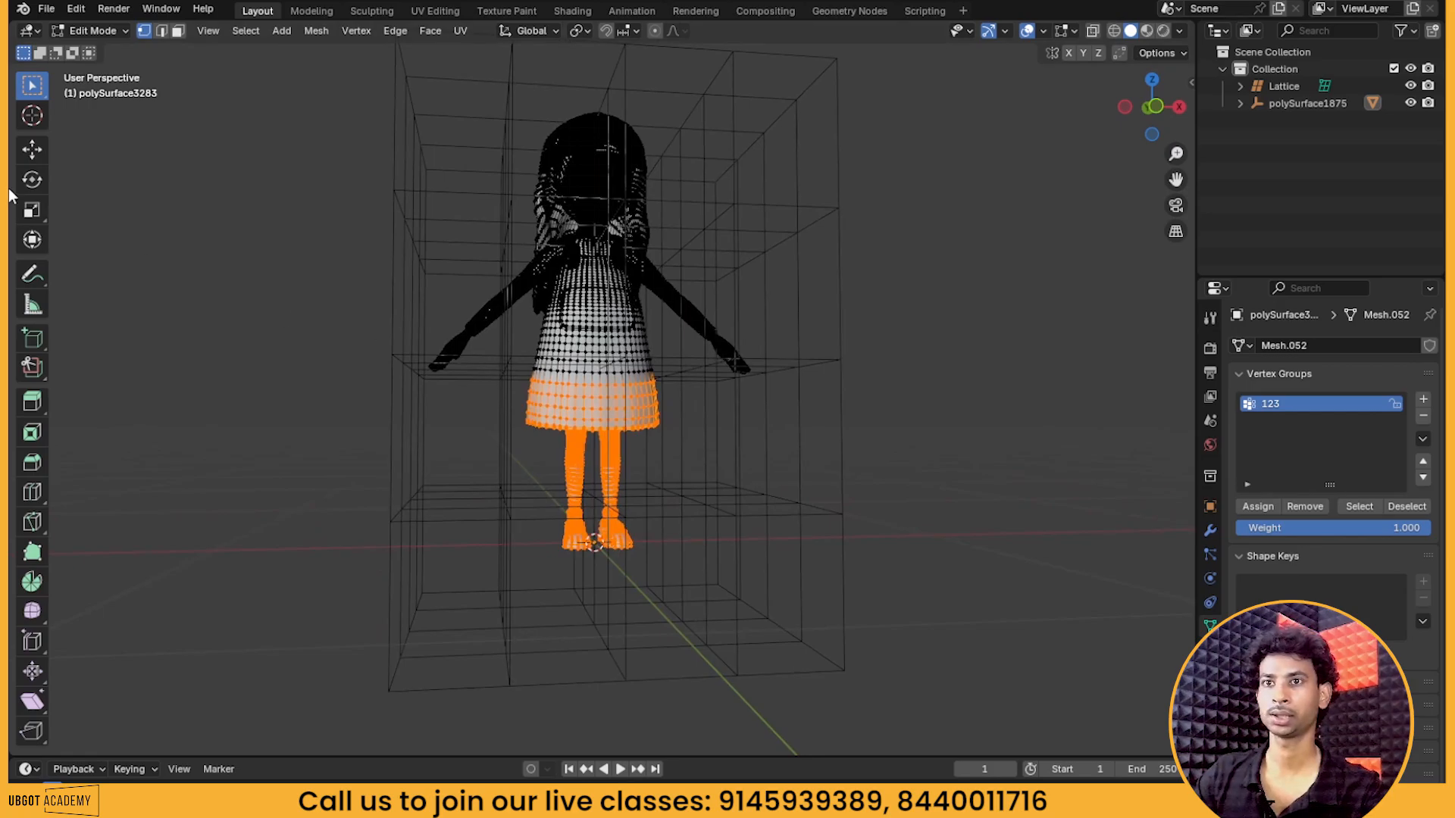
key(Tab)
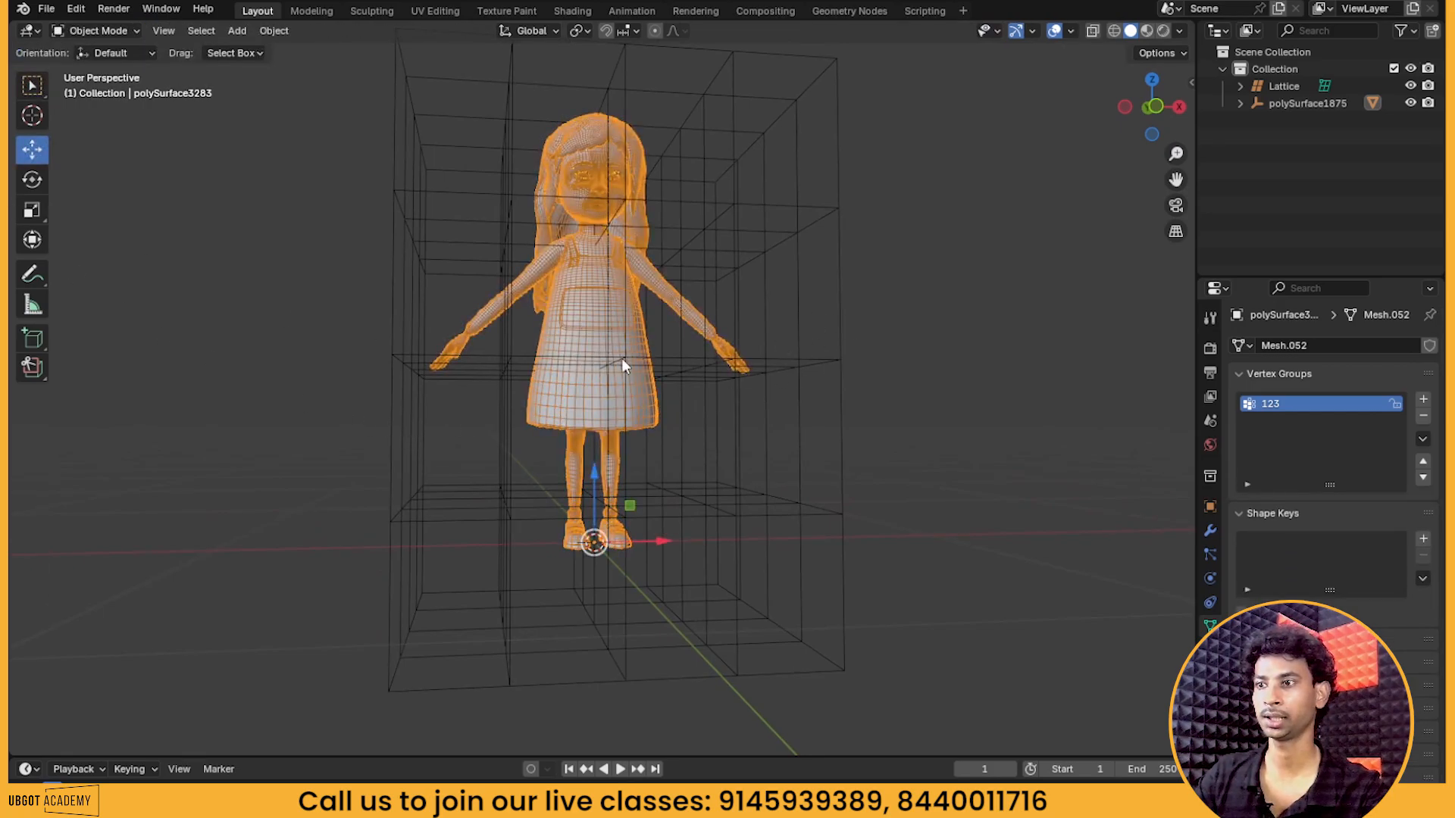
click(1211, 530)
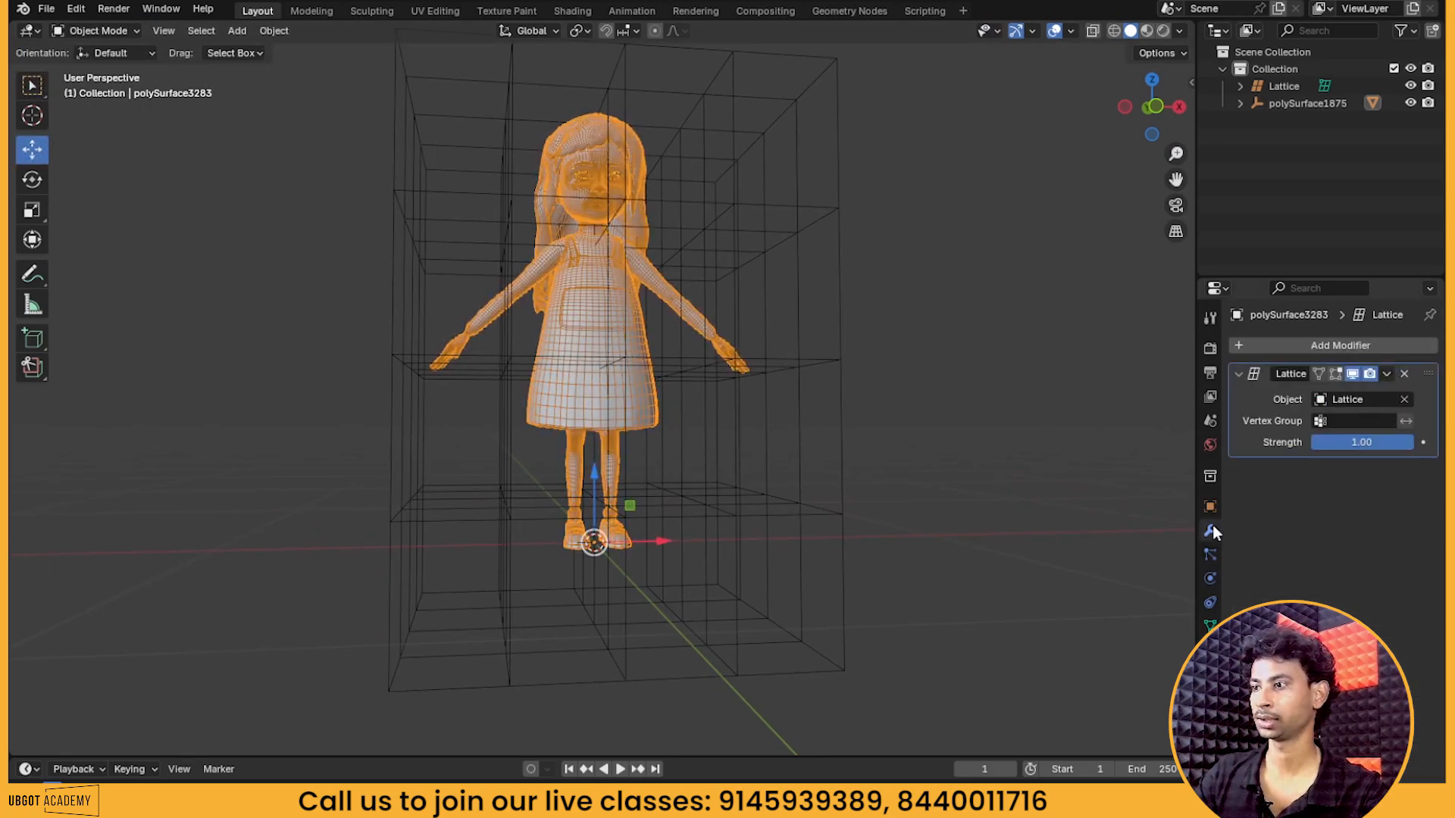
click(1324, 420)
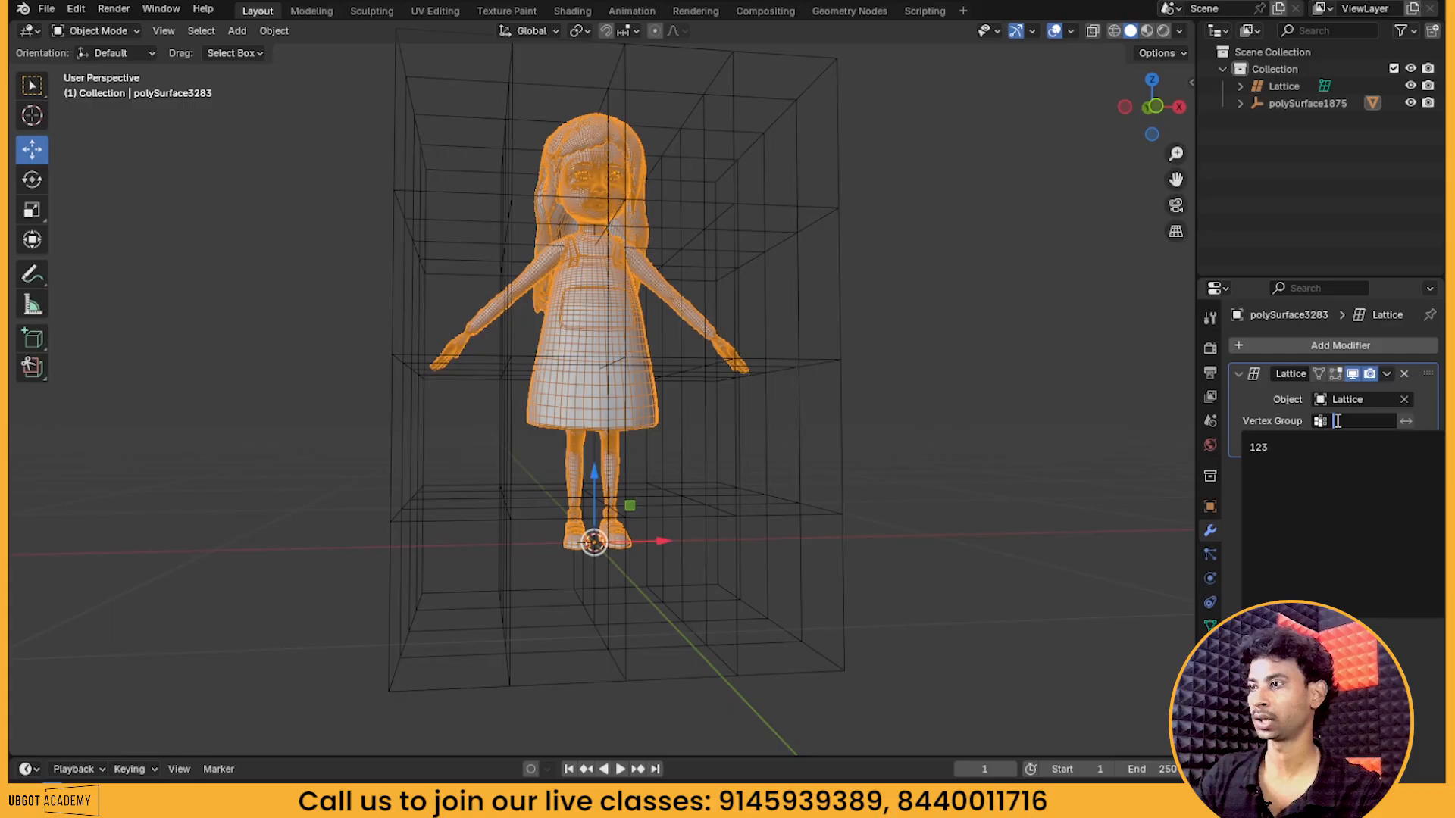
click(1268, 448)
Select the lattice cage around the character as the active object and enter Edit Mode on it
middle_drag(853, 473, 790, 458)
drag(790, 458, 816, 550)
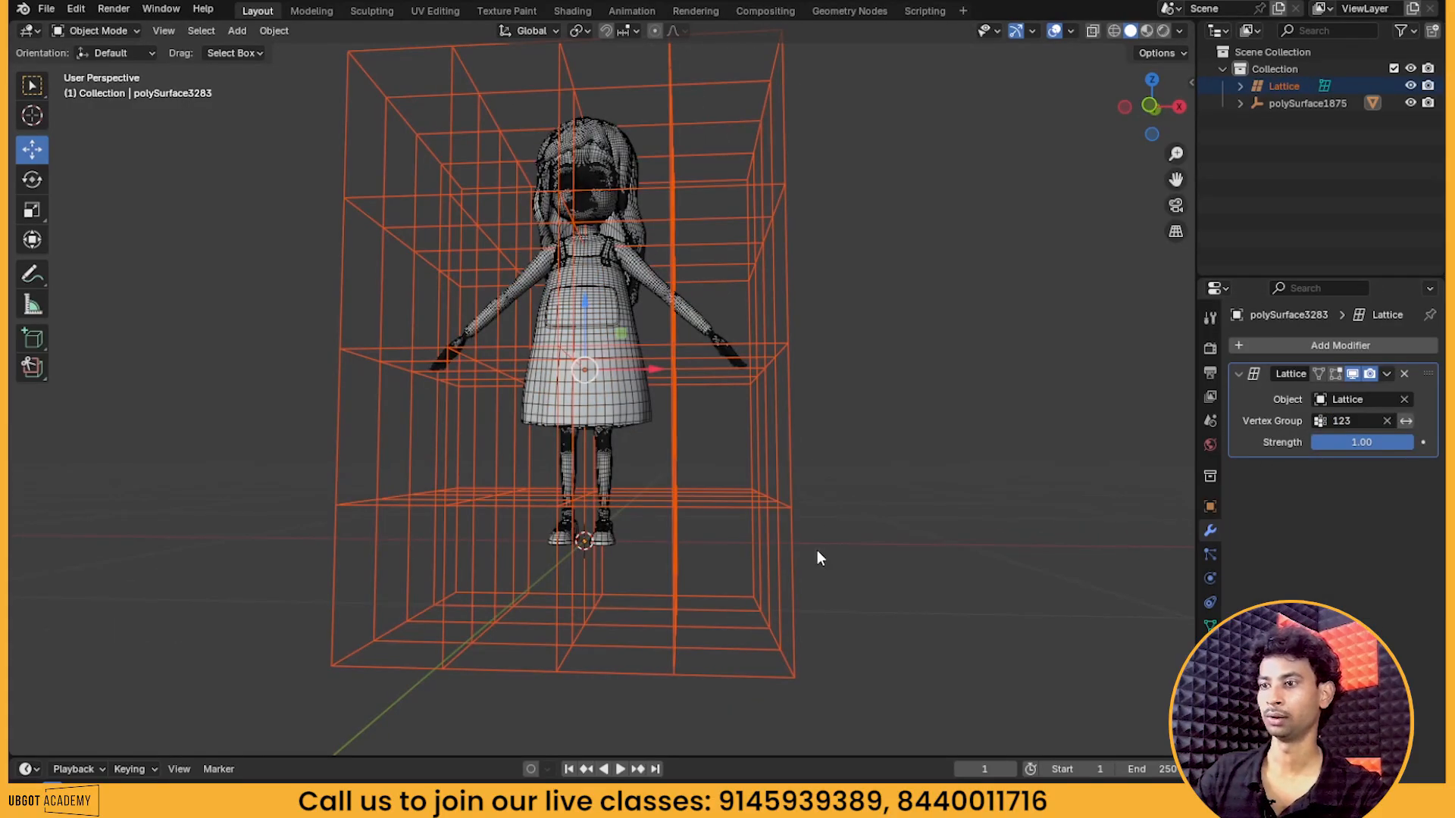
click(776, 508)
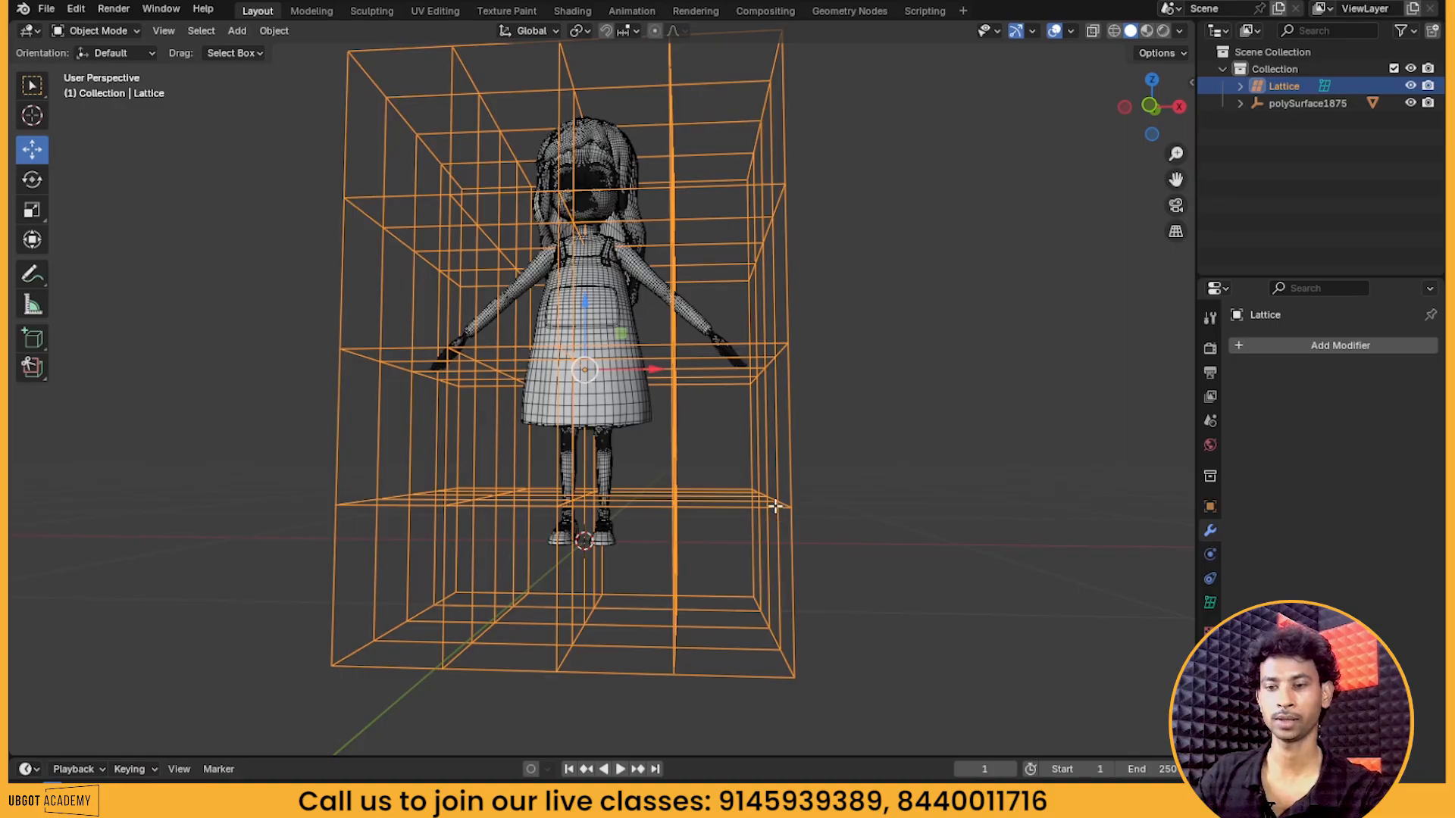
key(Tab)
scroll(755, 506, down, 2)
middle_drag(685, 487, 682, 475)
right_click(680, 471)
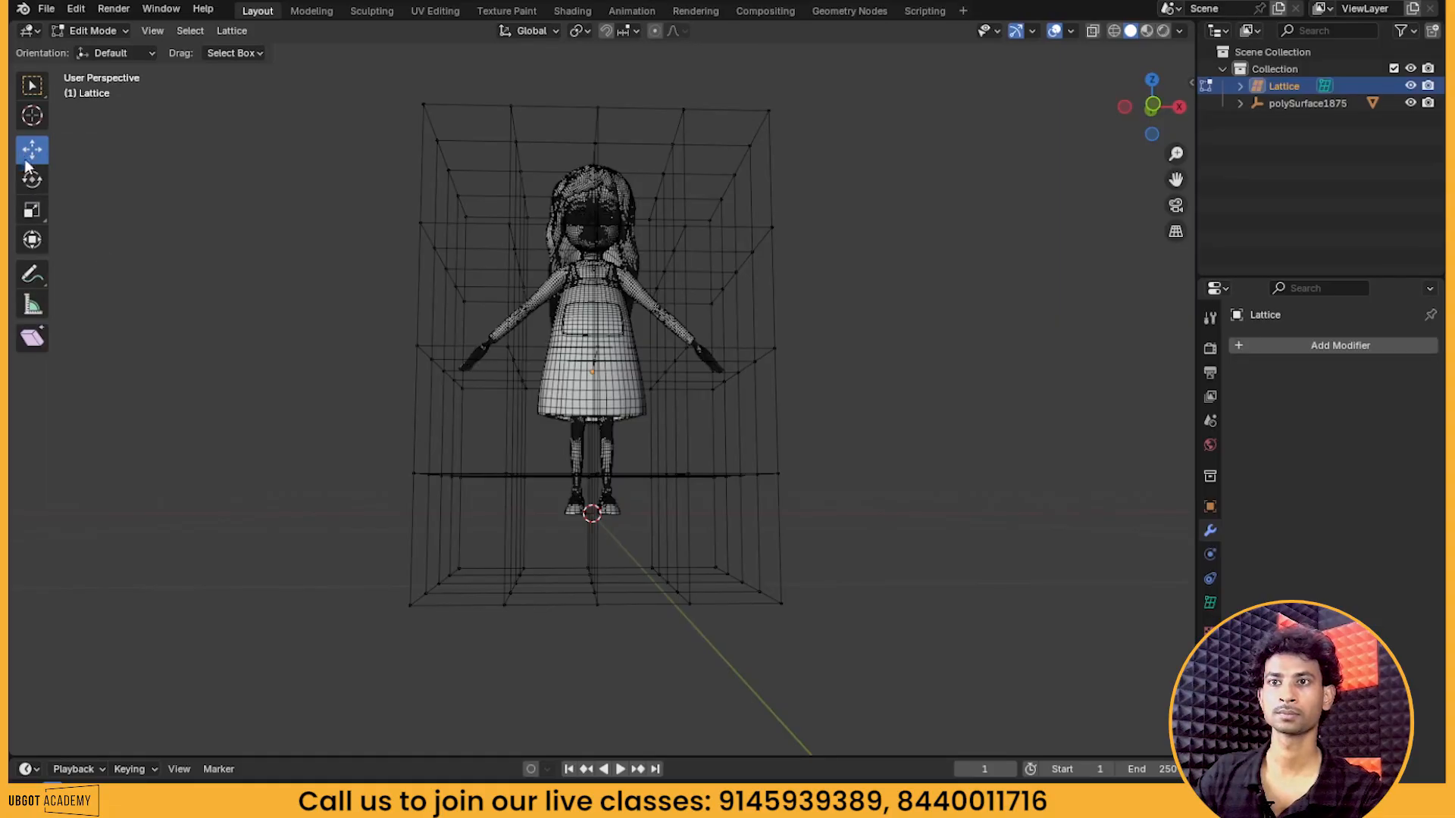
Box-select the two lowest layers of lattice points around the character's legs
drag(338, 435, 890, 680)
scroll(785, 560, down, 2)
mouse_move(784, 559)
middle_down()
mouse_move(773, 547)
mouse_move(500, 549)
mouse_move(762, 570)
middle_up()
scroll(695, 526, up, 3)
middle_drag(695, 526, 743, 519)
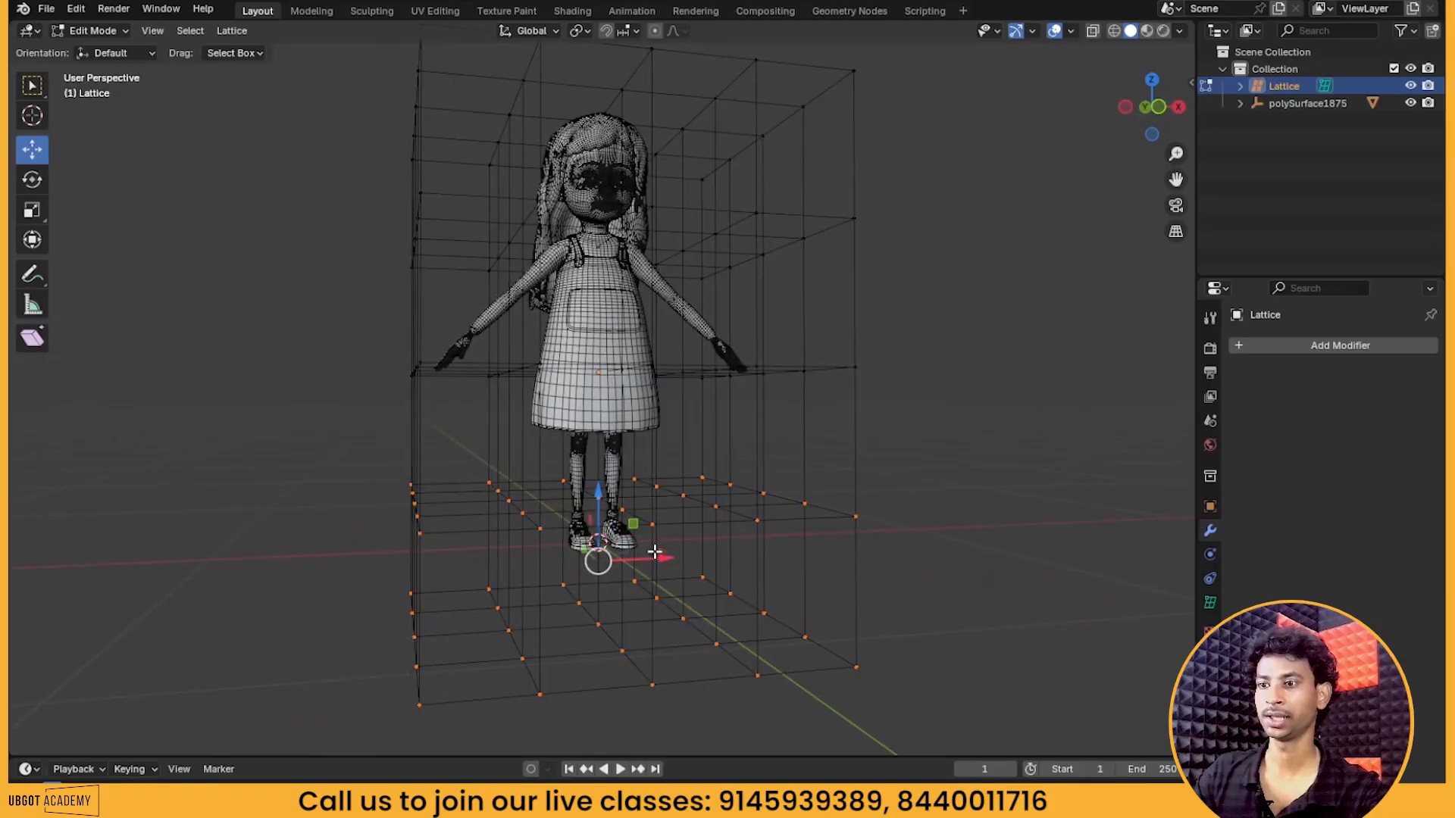
Select the two uppermost layers of lattice points and try shifting them slightly along X to test the head and shoulders
scroll(654, 552, down, 3)
drag(342, 156, 779, 336)
middle_drag(779, 335, 729, 380)
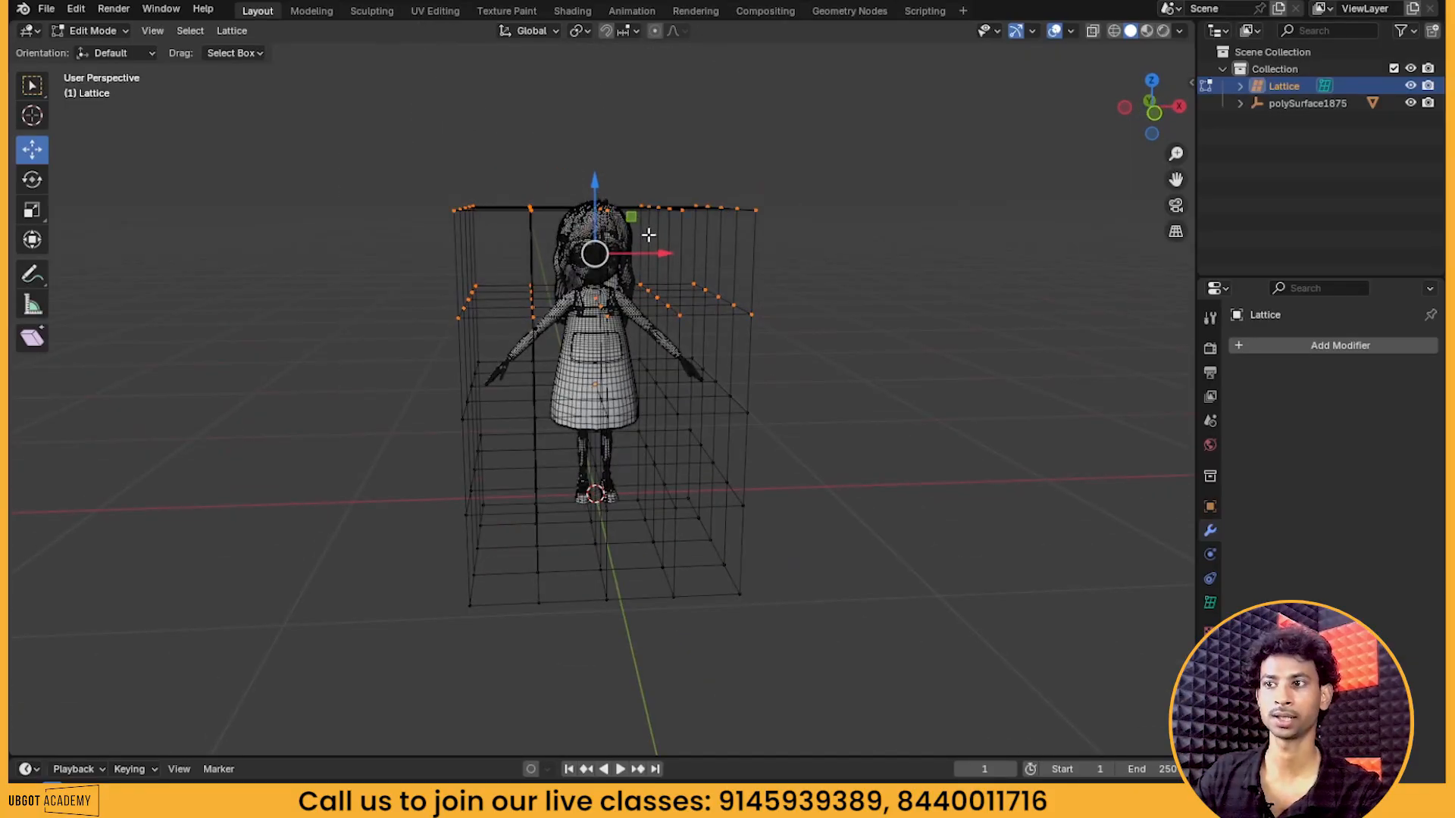
drag(664, 253, 741, 380)
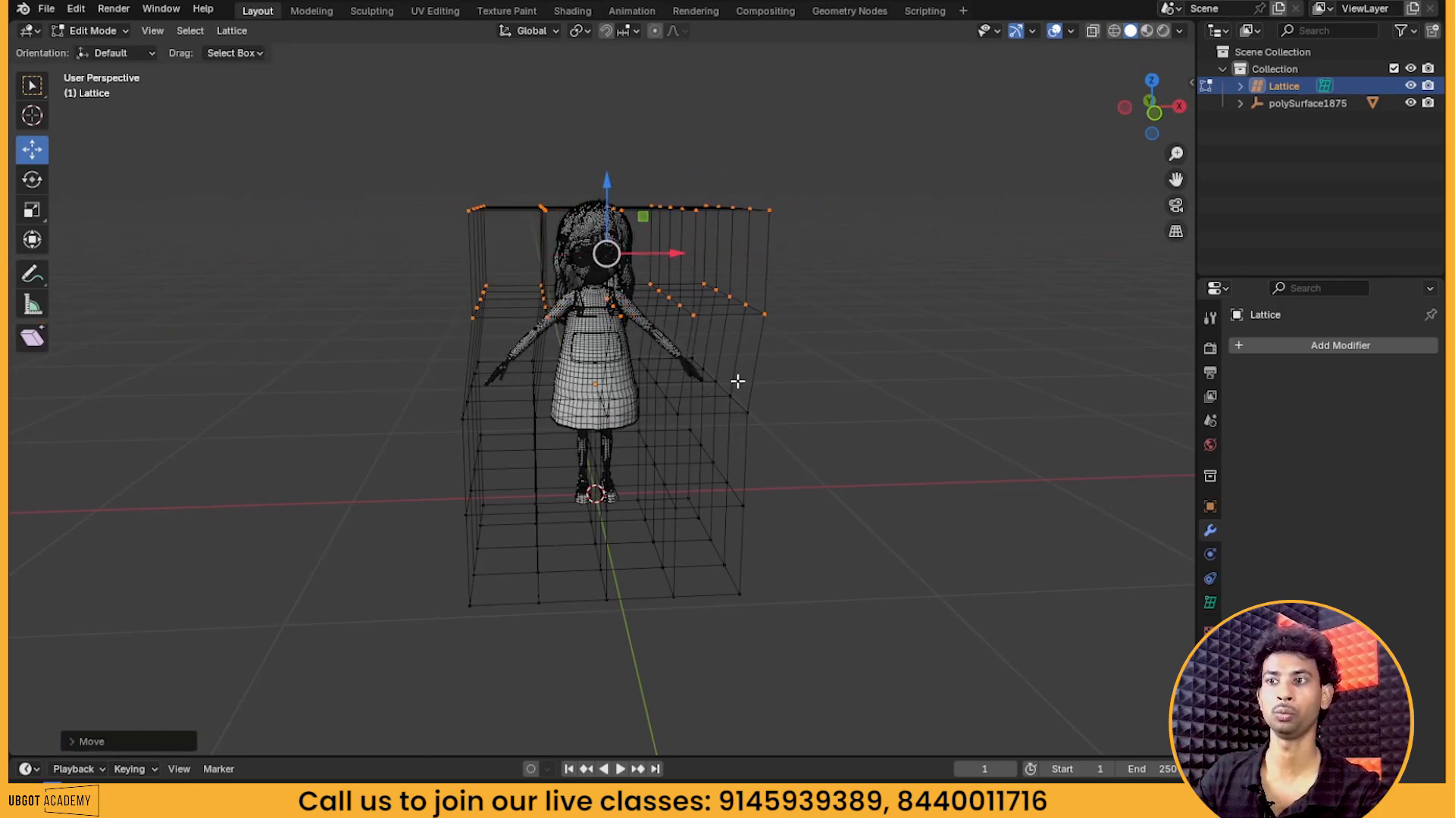
scroll(796, 420, up, 2)
middle_drag(796, 420, 621, 498)
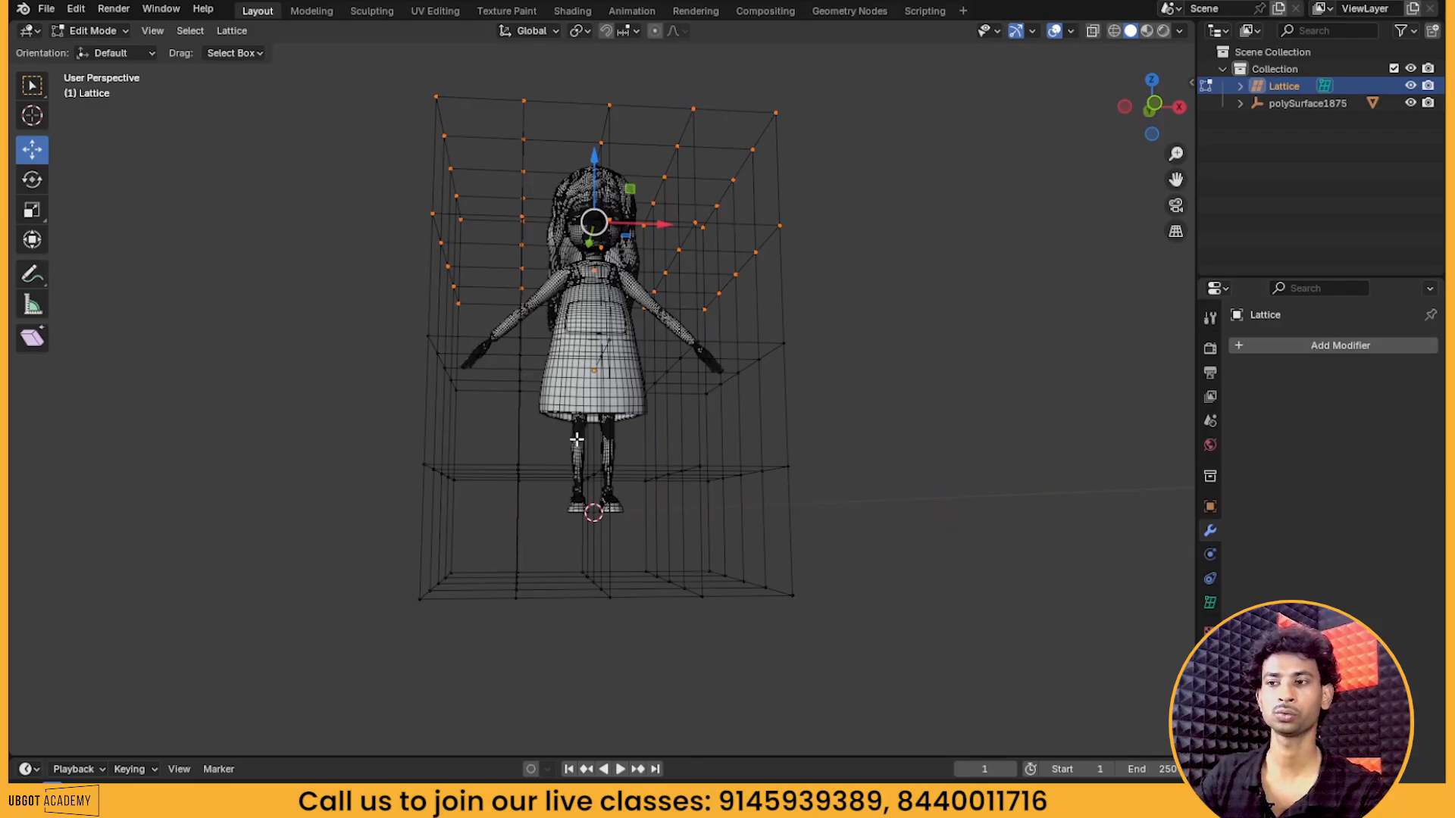
Try moving the two lowest layers of lattice points along X, and undo the move
drag(303, 413, 872, 644)
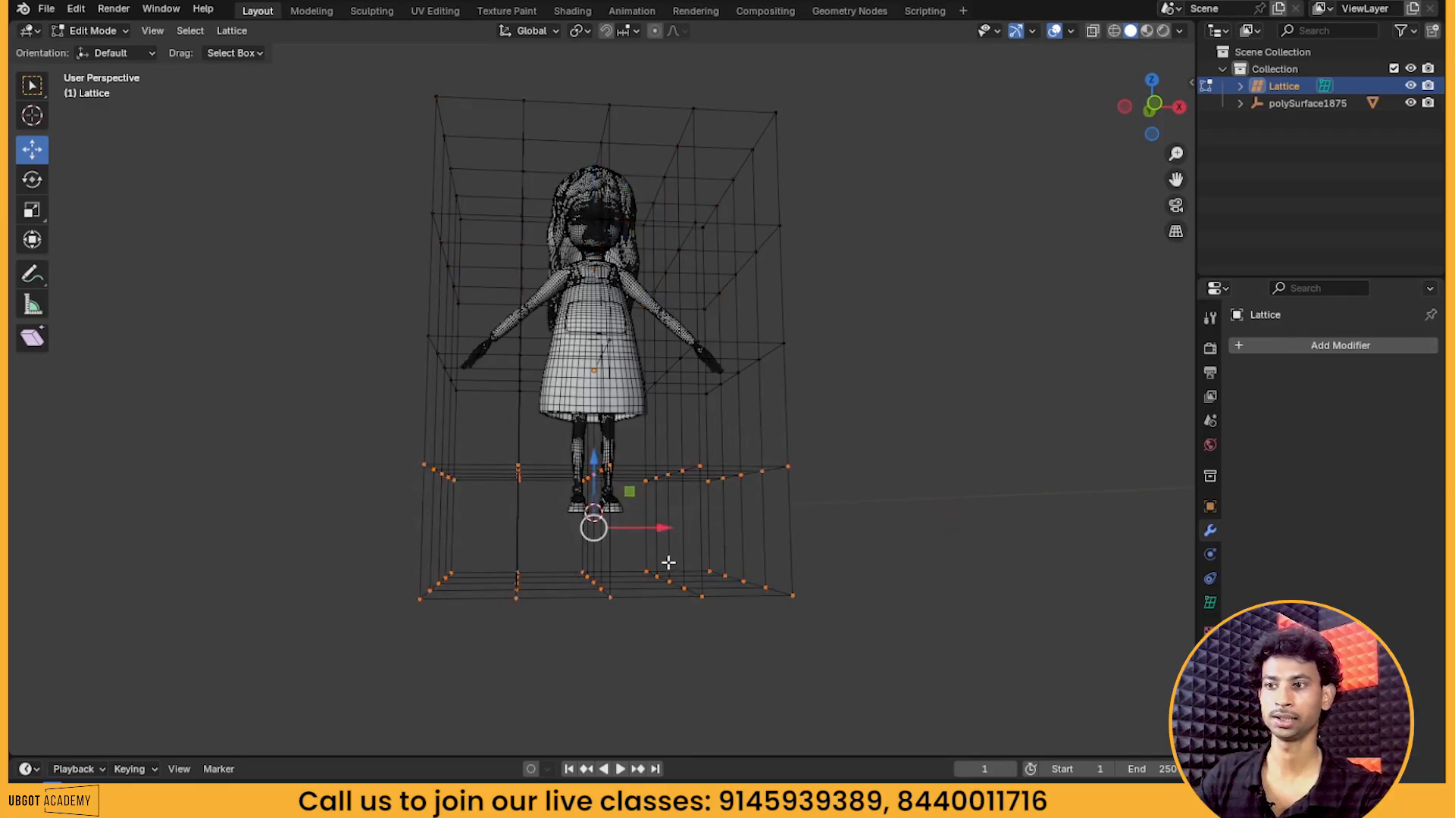
mouse_move(661, 527)
mouse_down()
mouse_move(752, 521)
mouse_move(589, 517)
mouse_move(642, 506)
mouse_up()
key(ctrl+z)
middle_drag(752, 444, 766, 389)
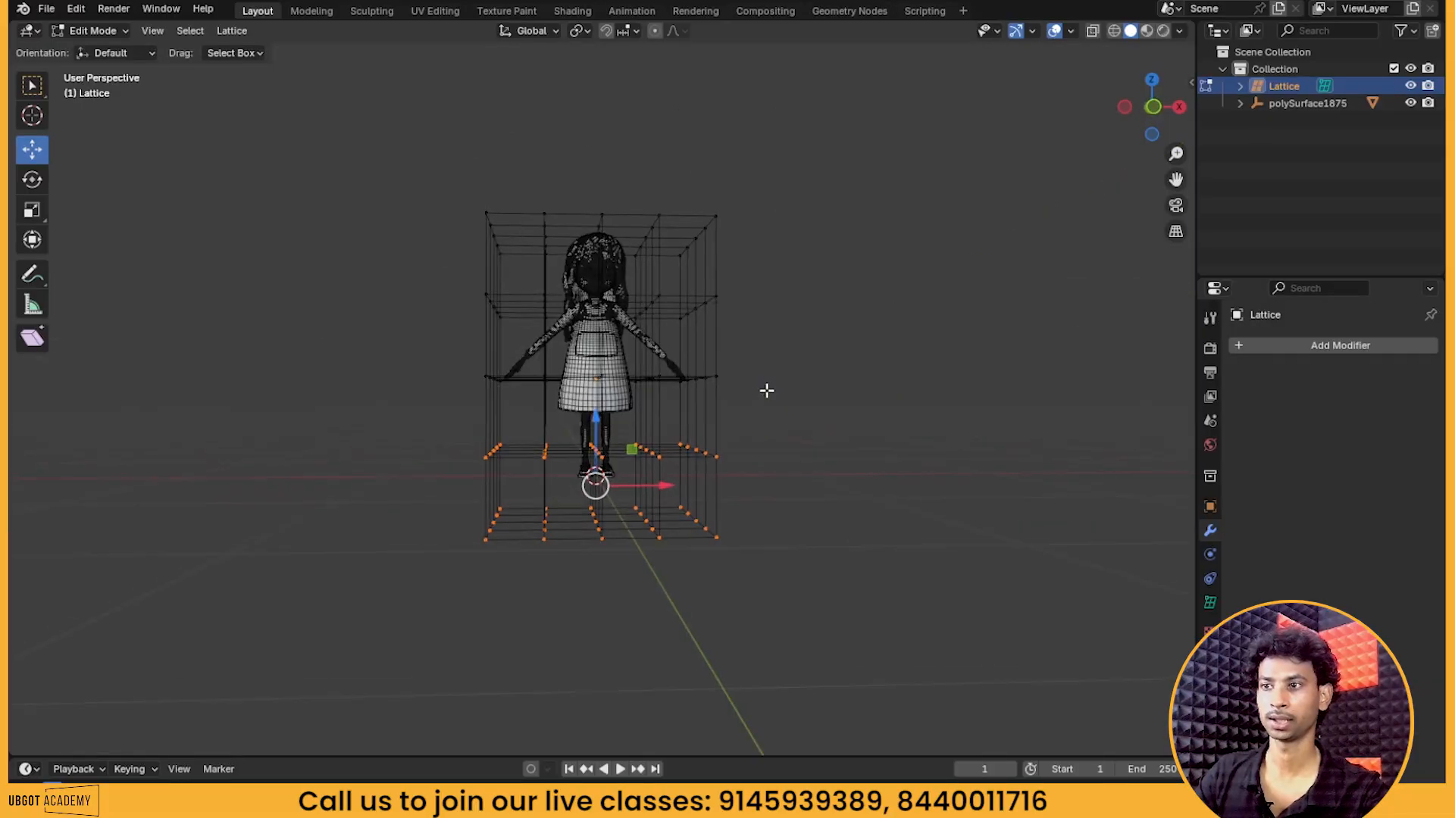
Select the two columns of lattice points on the +X side and move them along X, first outward and back inward, deforming the lower dress
drag(775, 151, 631, 587)
scroll(718, 473, up, 2)
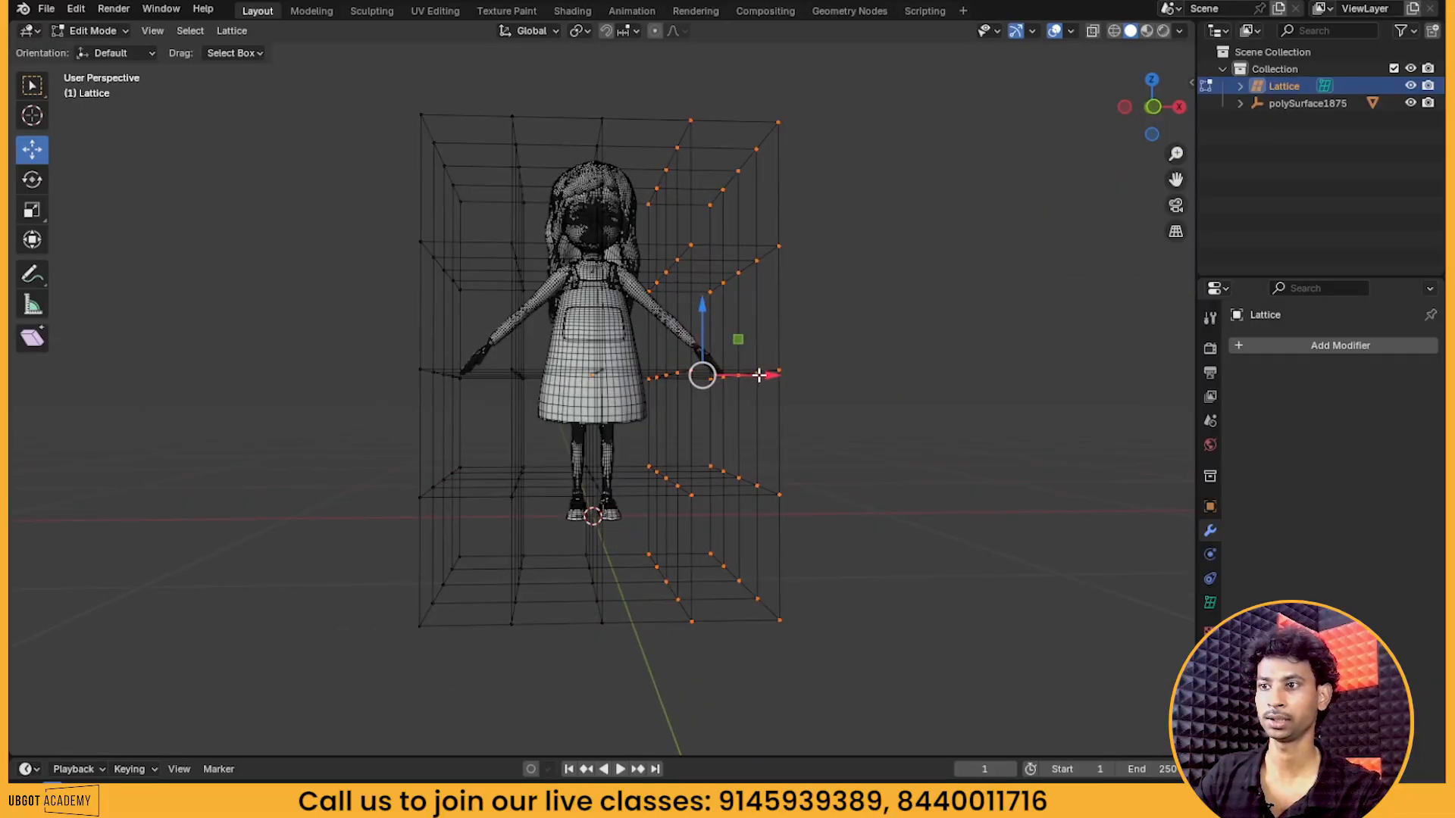
mouse_move(759, 376)
mouse_down()
mouse_move(892, 376)
mouse_move(778, 373)
mouse_up()
scroll(611, 348, up, 2)
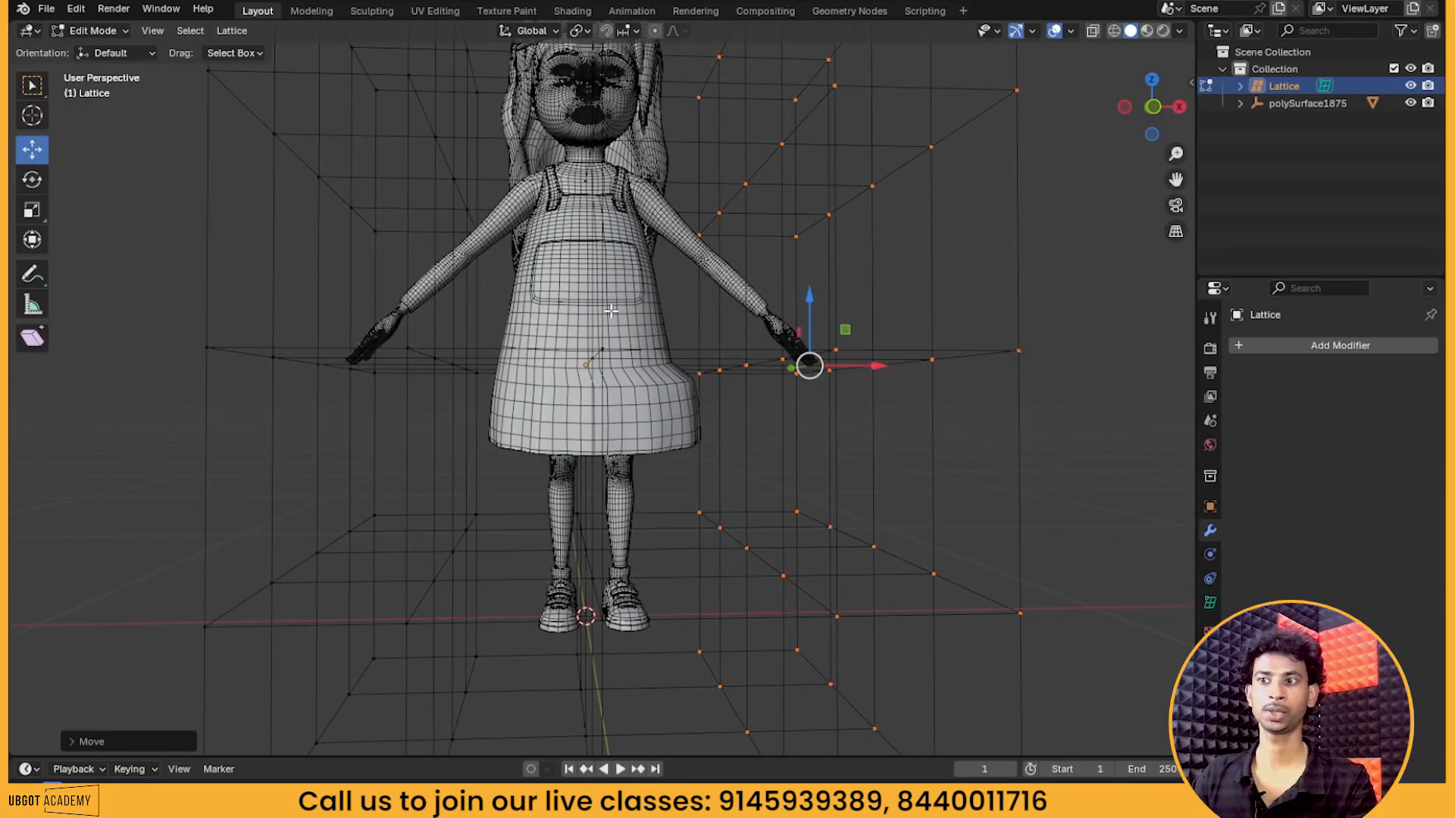
scroll(611, 311, down, 3)
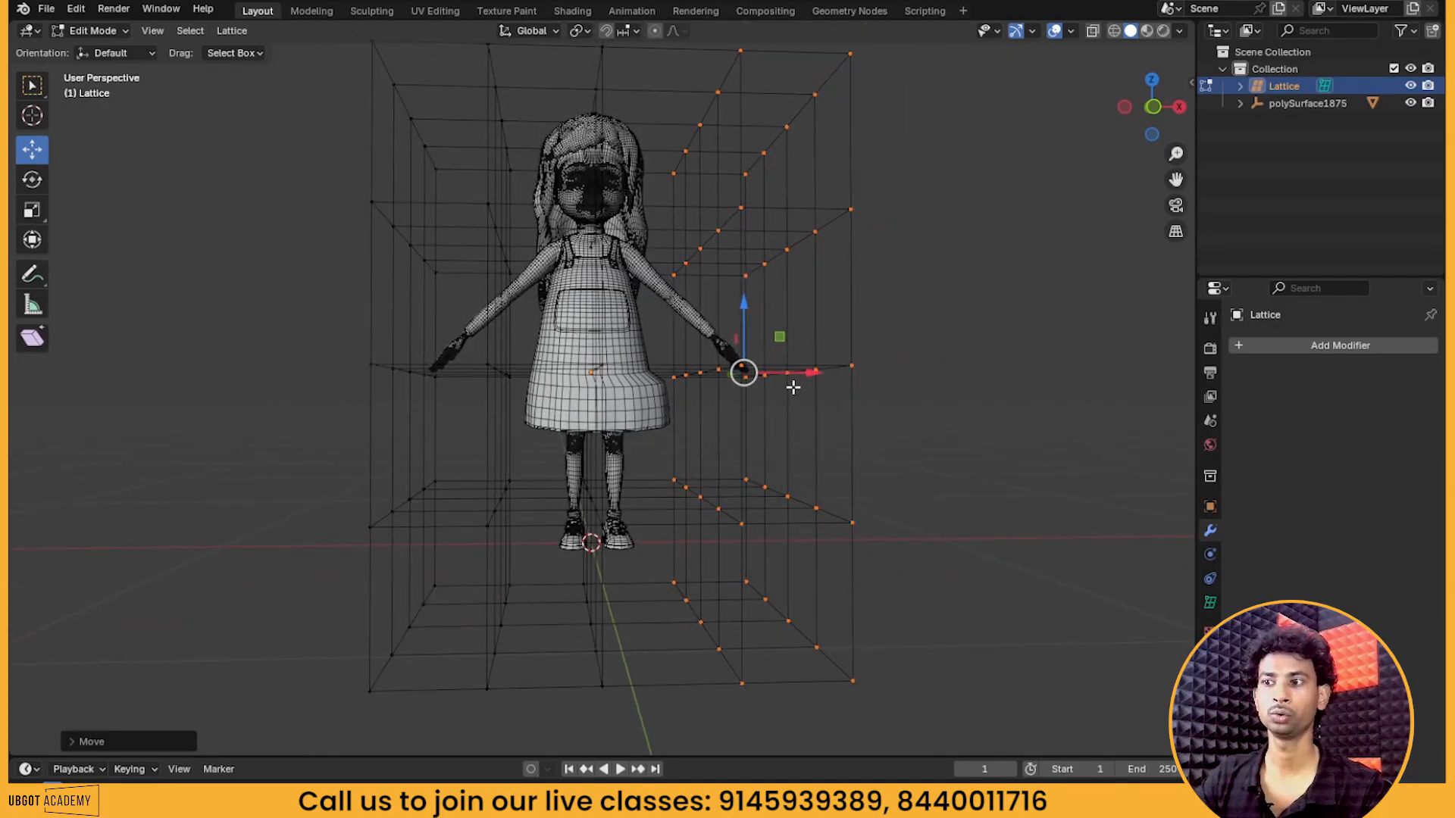
drag(793, 387, 761, 375)
scroll(661, 405, up, 2)
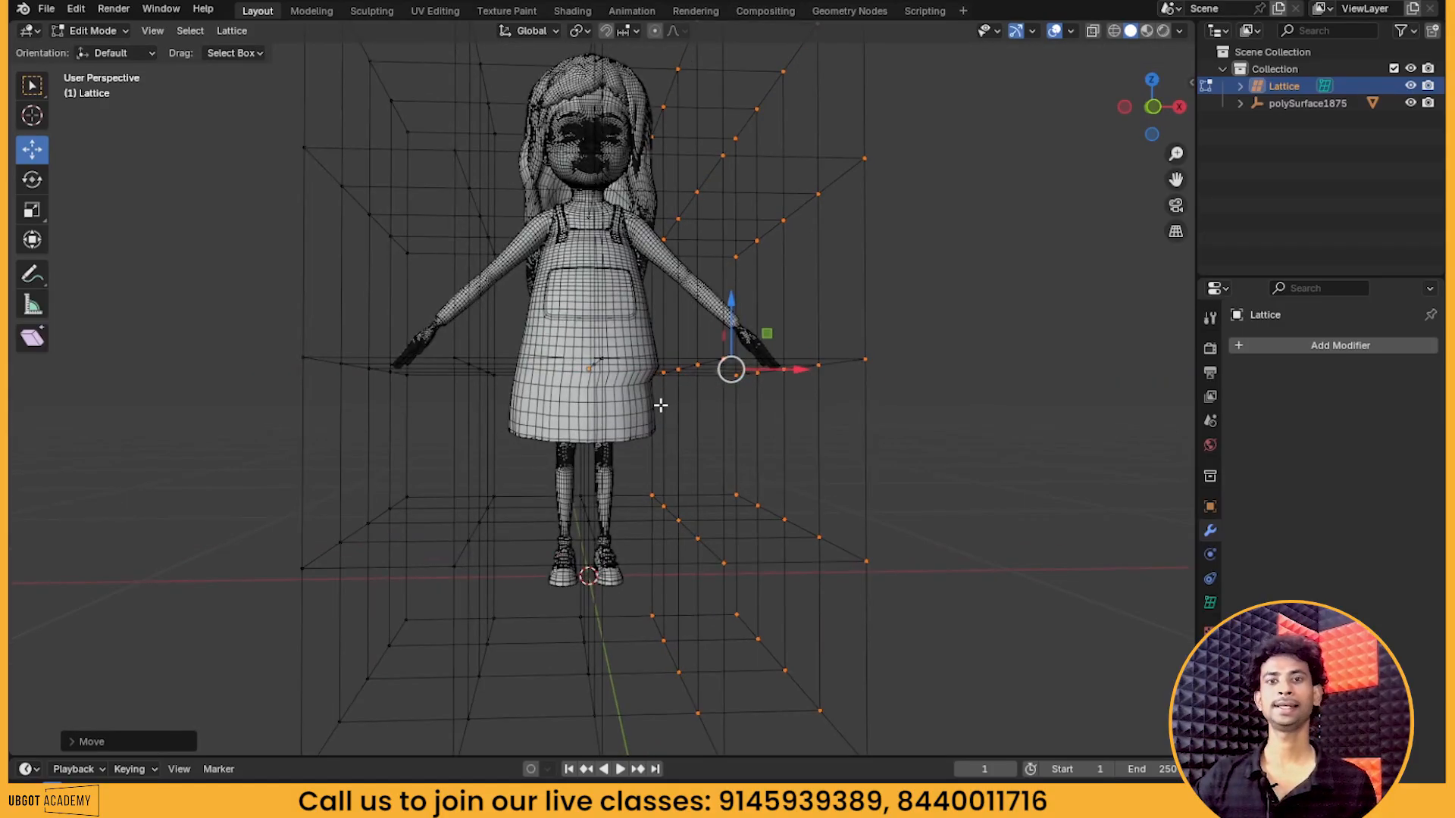